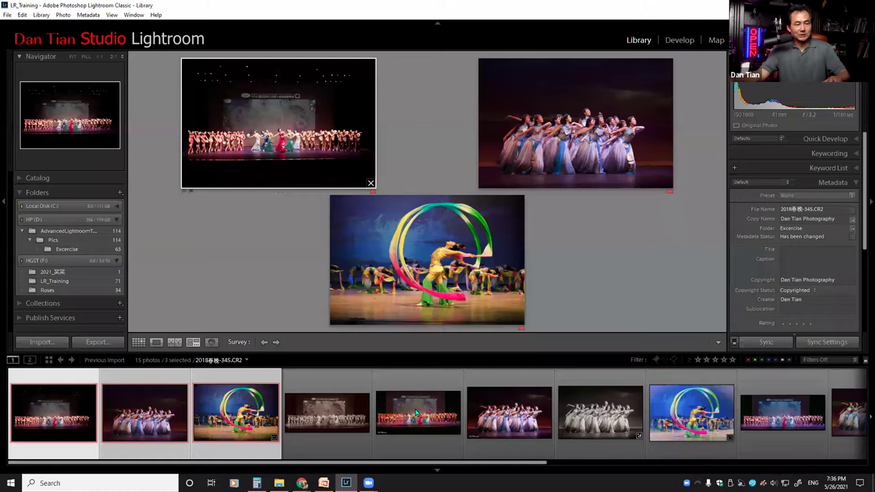
Build a Survey comparison from IMG_8173, IMG_8174 and other stage photos, keeping five side by side
key("Right")
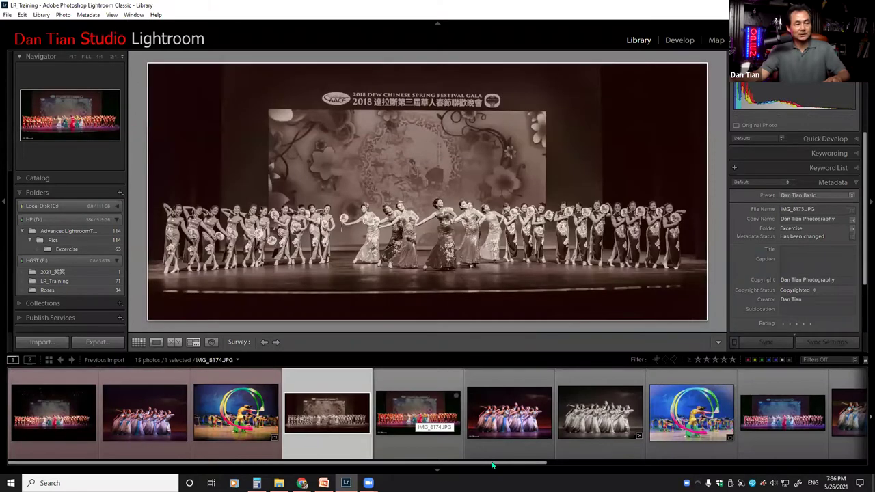
key("shift+Right")
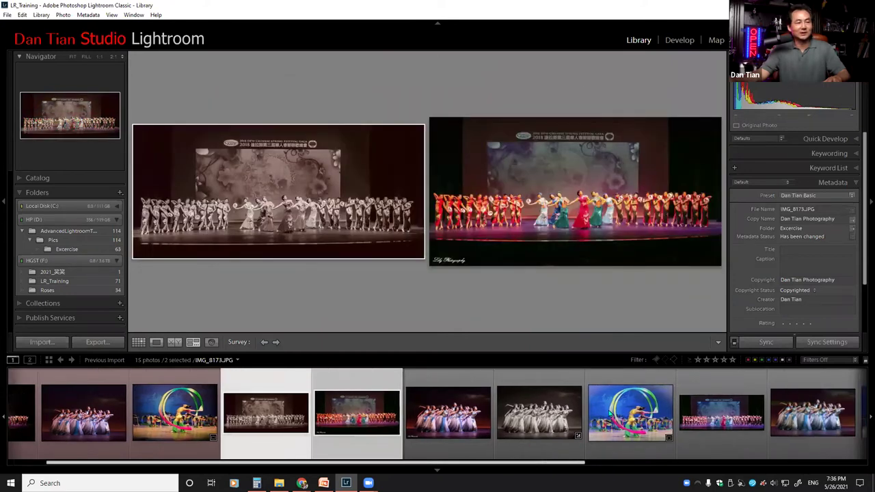
scroll(610, 412, "down", 1)
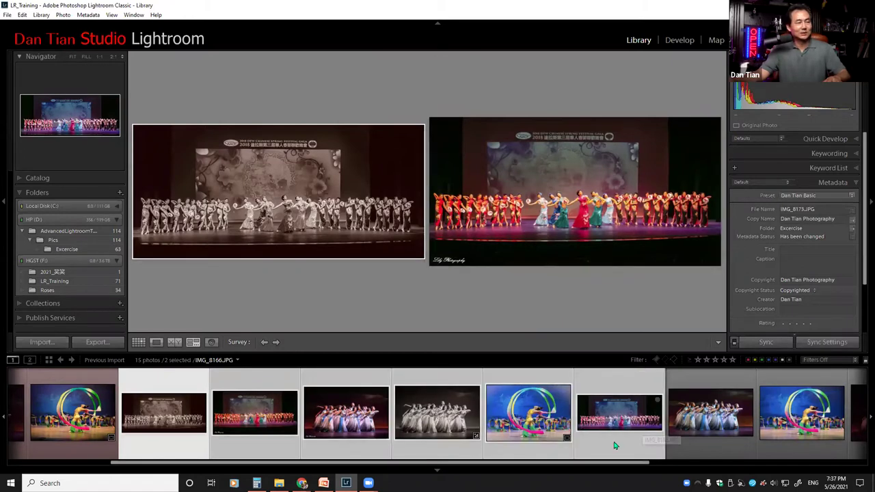
left_click(173, 389, "shift")
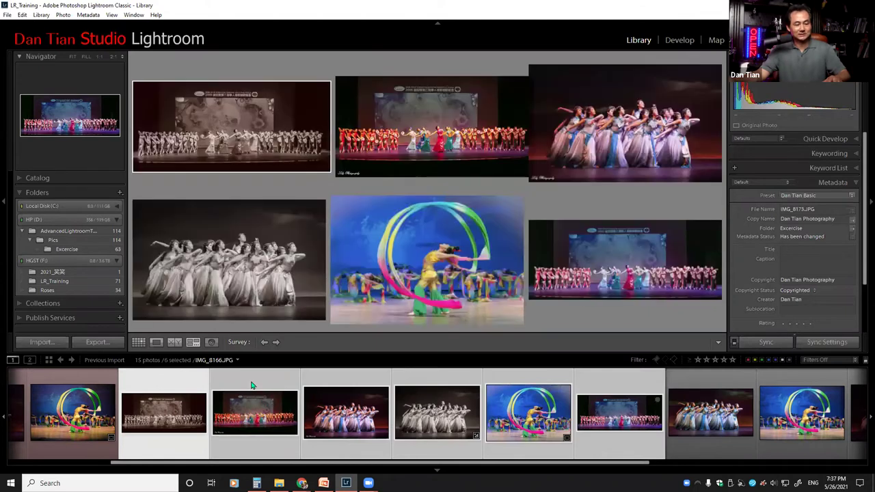
left_click(172, 387)
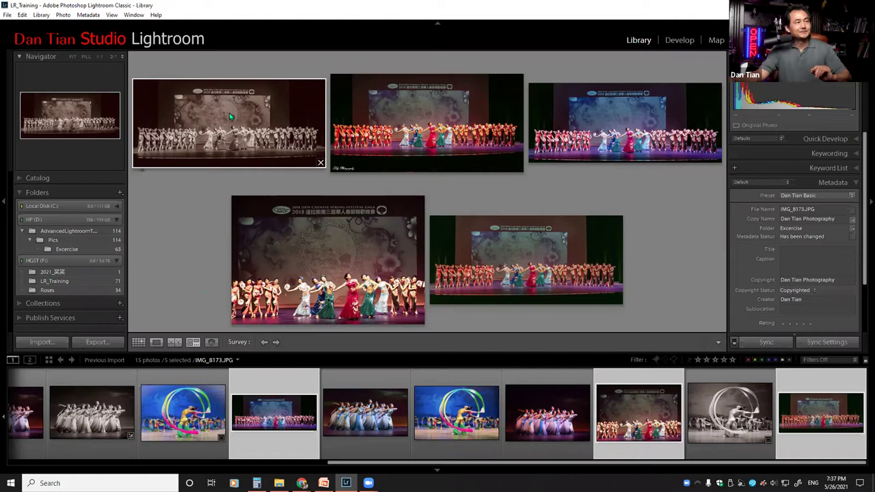
key("e")
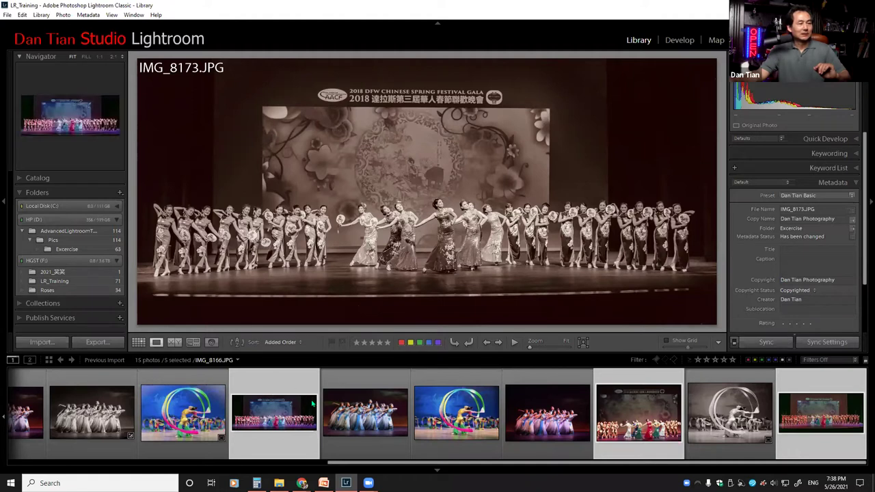
Scroll the filmstrip to bring the colour stage photo IMG_8174 up full size
left_click_drag(330, 469, 127, 472)
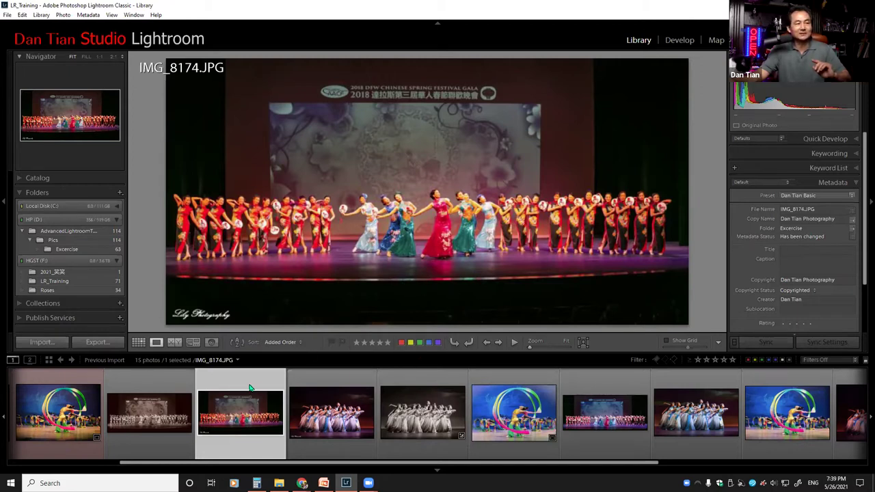
Compare IMG_8174 with IMG_8173, inspect the dancers at 2:1 zoom, then return to Grid view
key("Left")
key("Right")
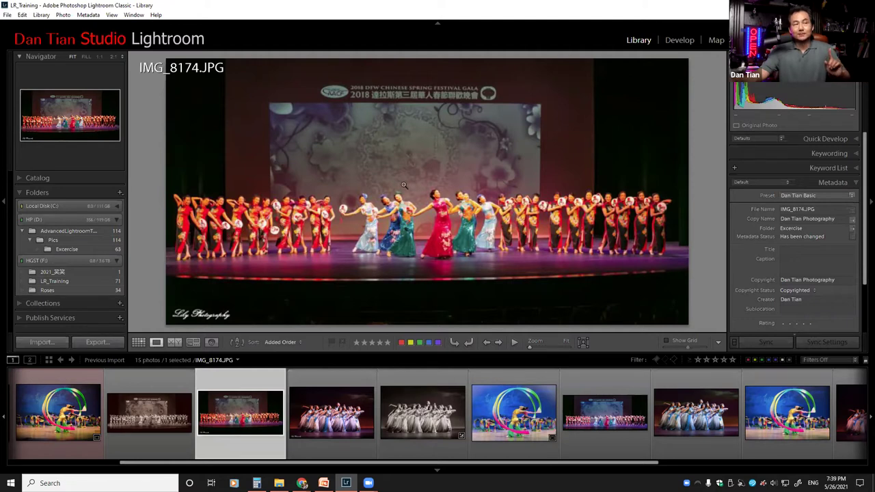
left_click(451, 206)
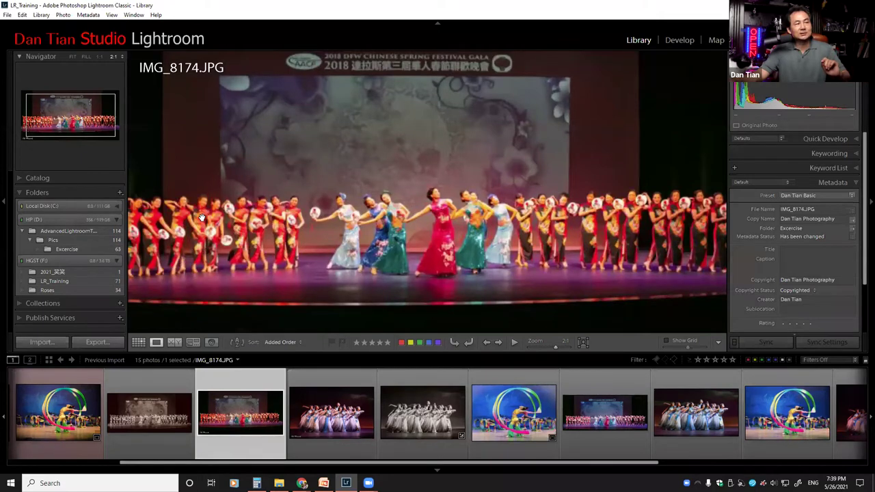
key("ctrl+=")
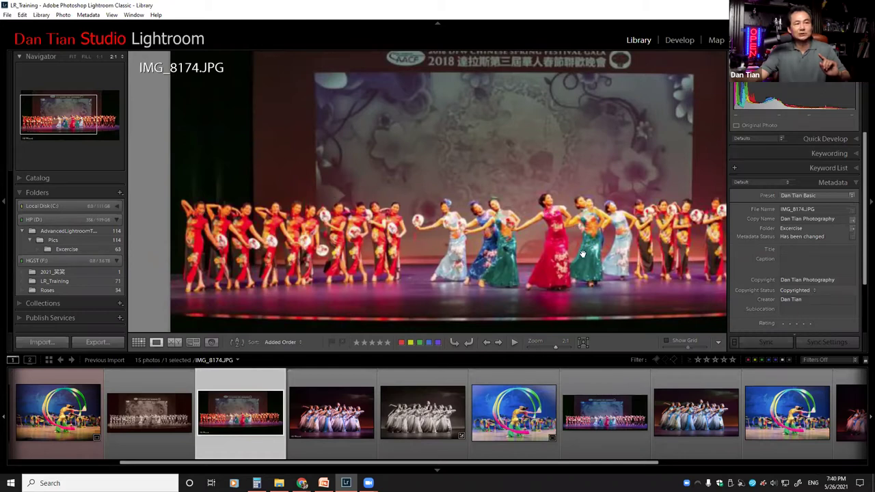
left_click(513, 238)
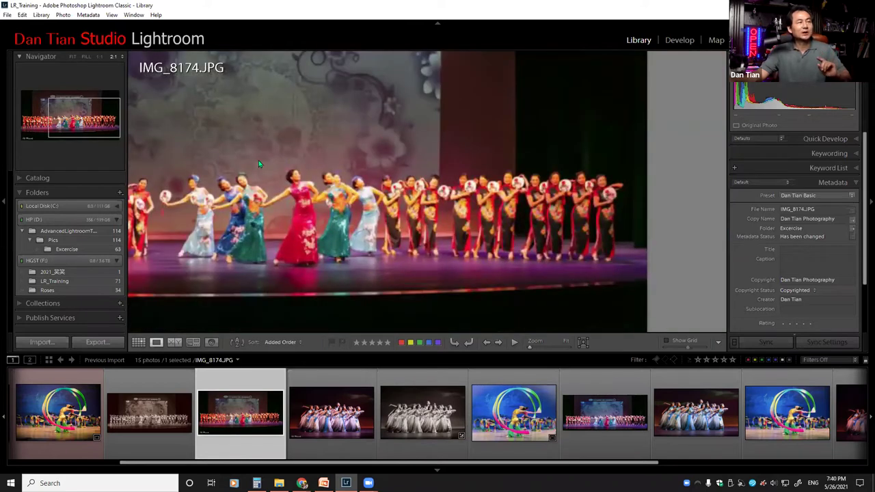
key("g")
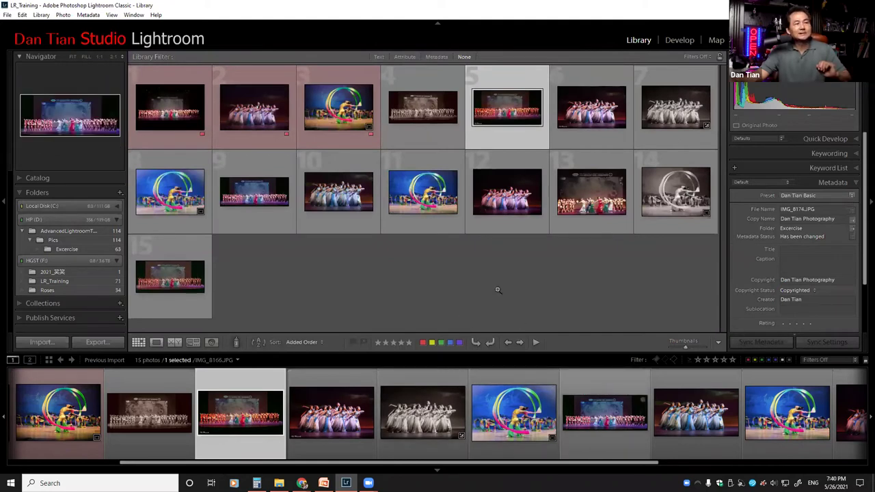
Select grid photo 9, IMG_8166, and show it alone in Loupe view
key("Right")
key("Right")
key("Right")
key("Right")
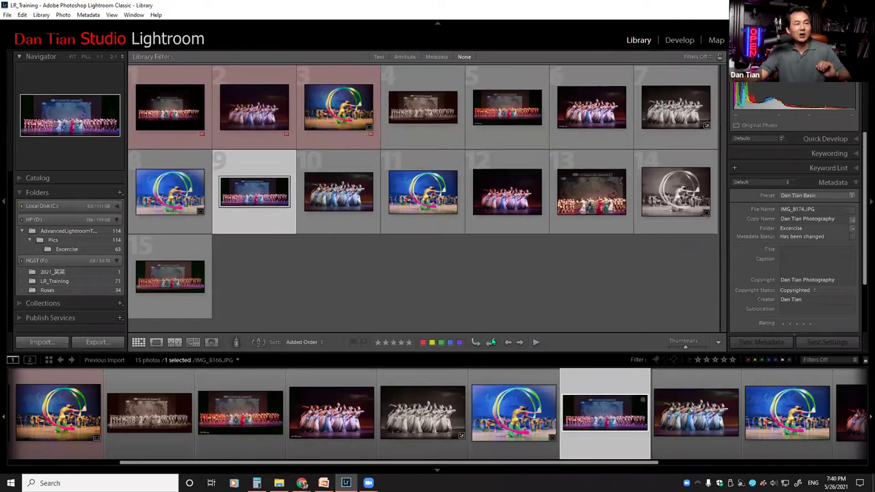
key("e")
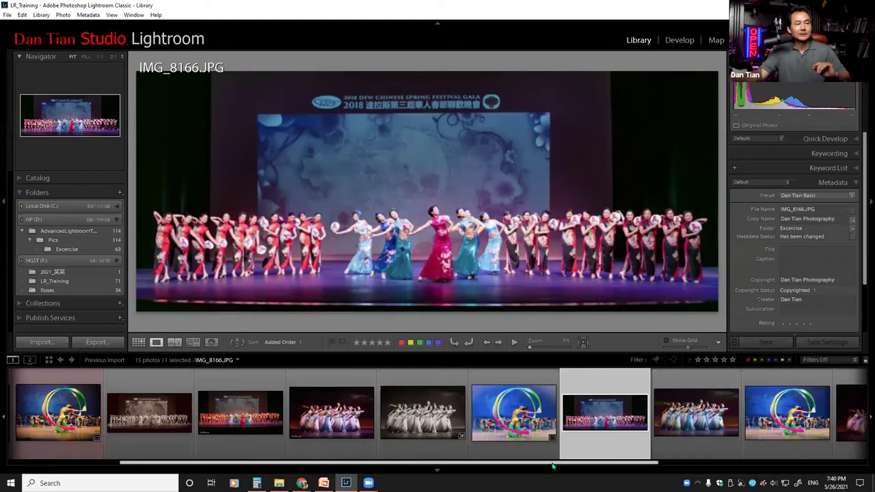
left_click_drag(645, 464, 672, 464)
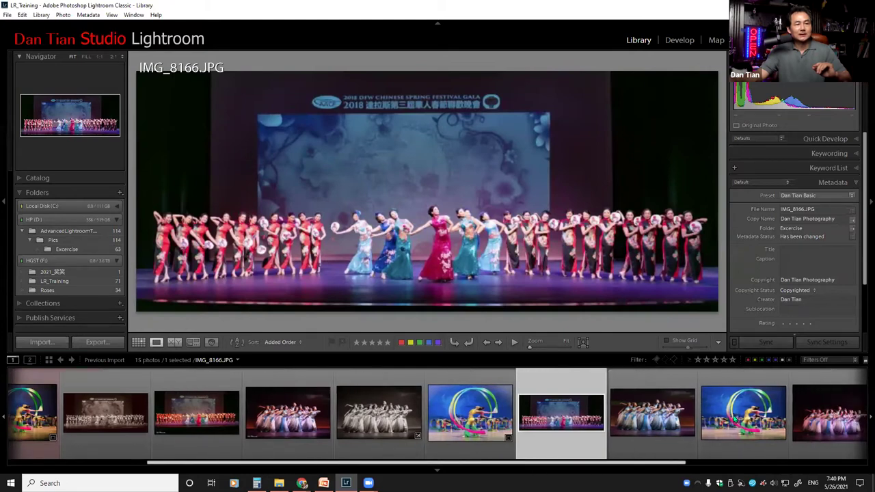
scroll(735, 414, "down", 3)
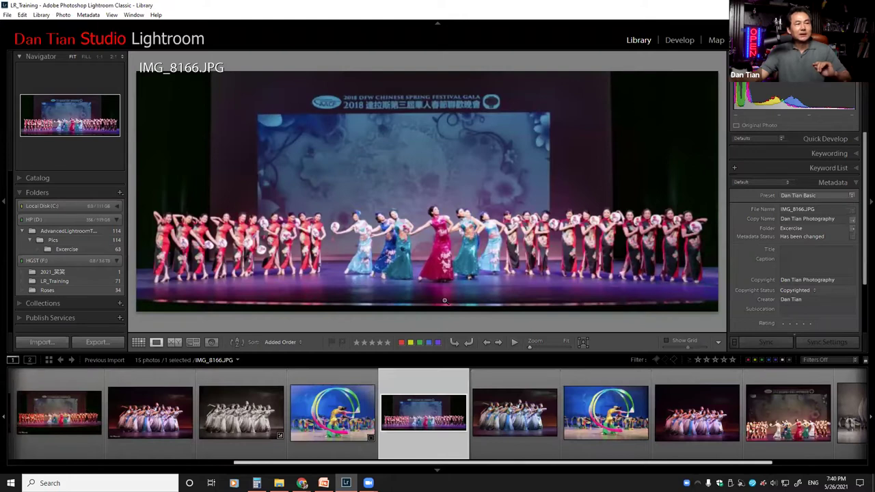
key("Right")
key("Right")
key("Right")
key("Right")
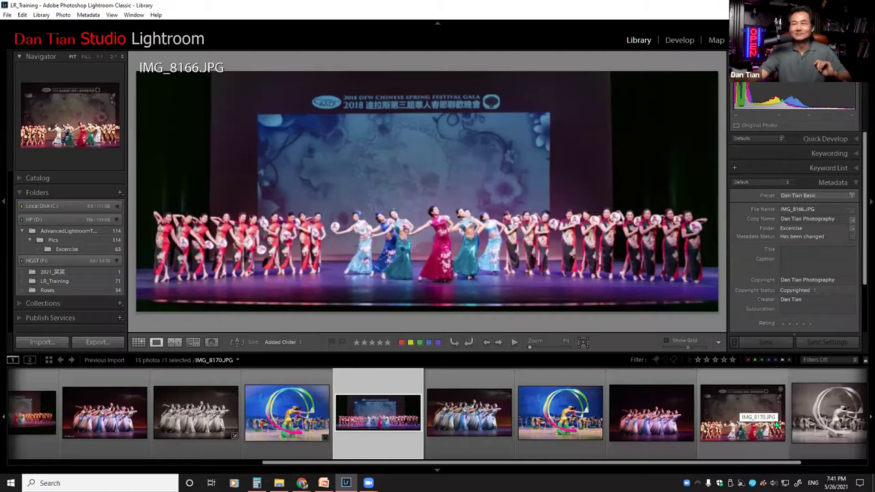
left_click(738, 442)
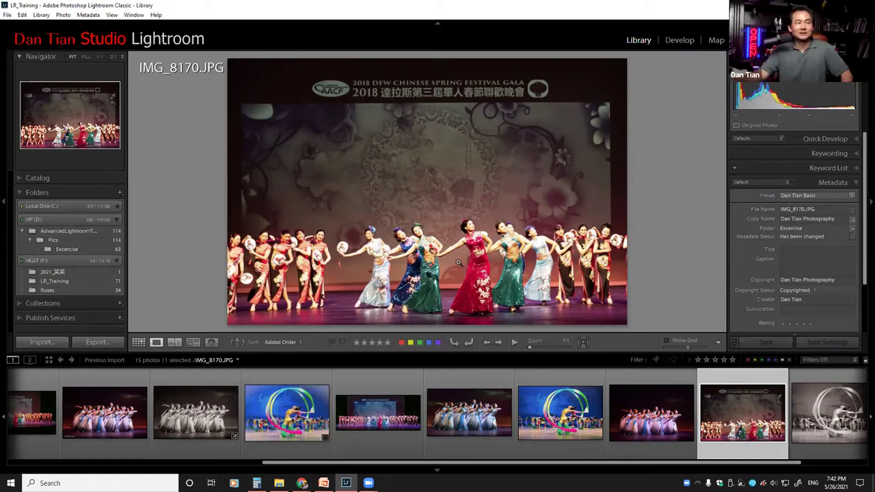
left_click(382, 411)
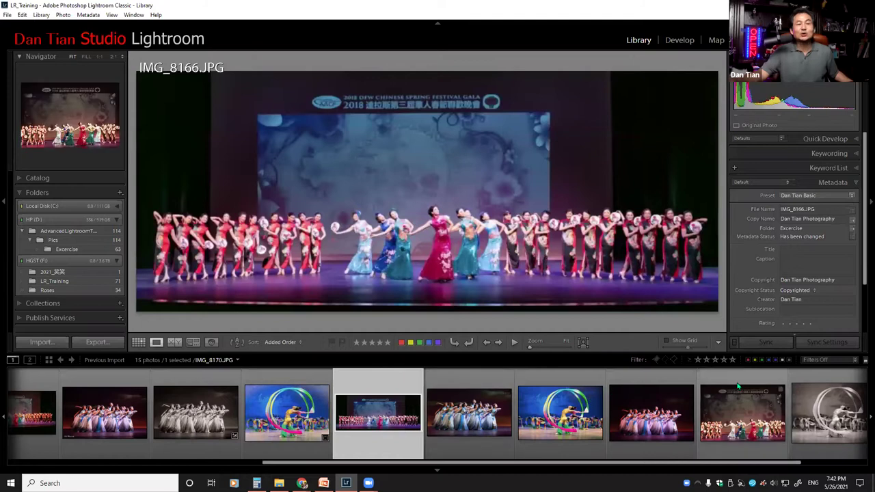
left_click(739, 403)
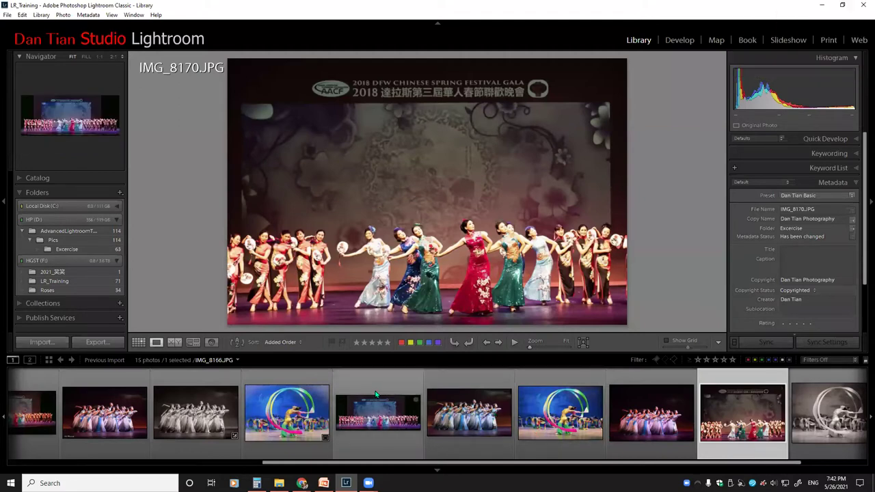
left_click(407, 425)
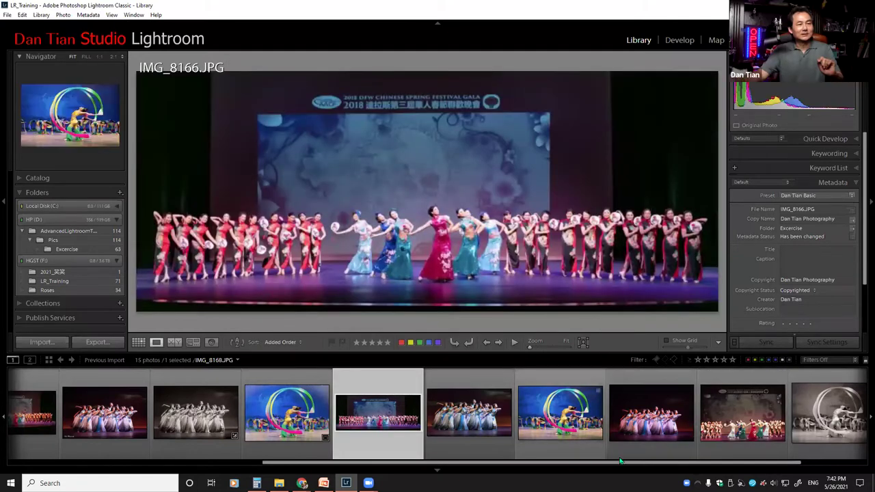
left_click(704, 451)
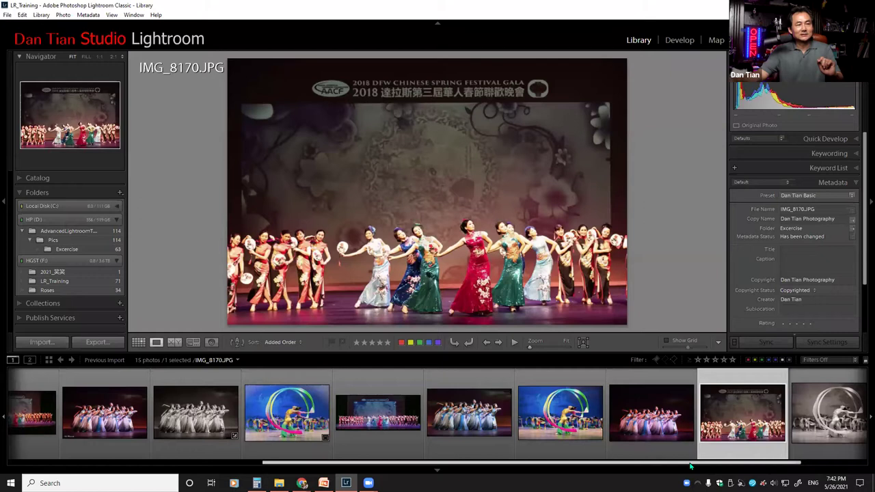
scroll(691, 466, "right", 2)
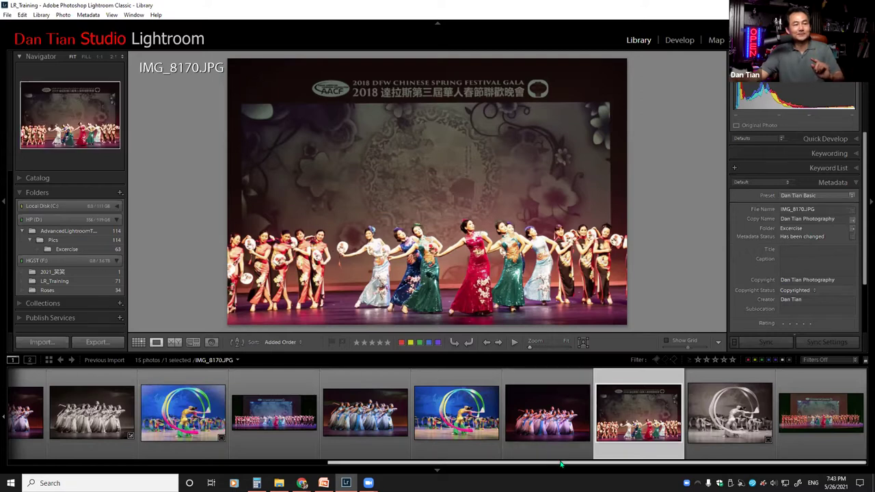
left_click(798, 418)
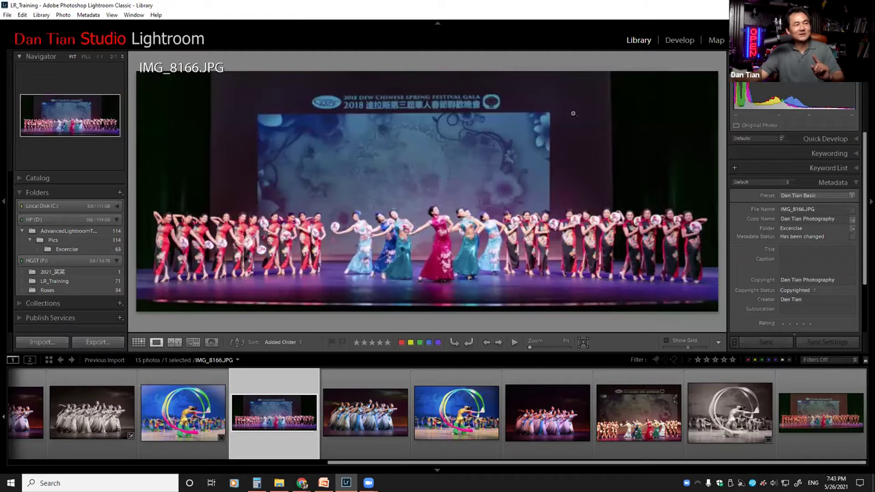
left_click(816, 406)
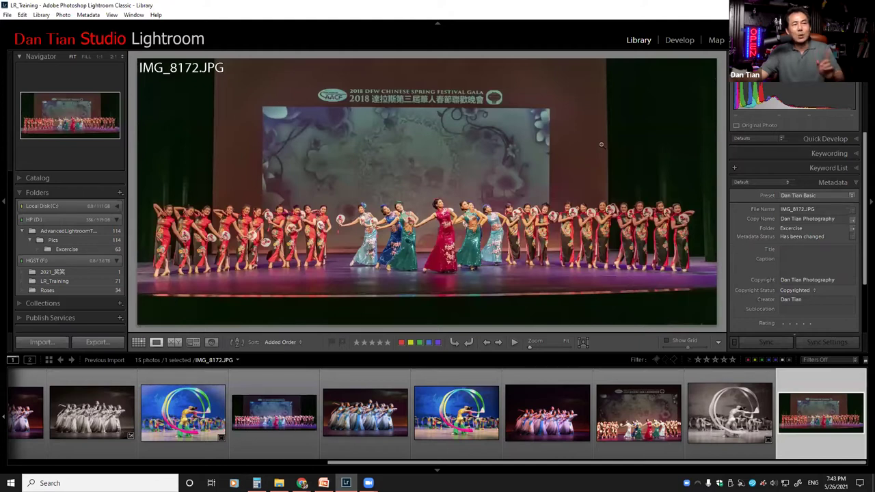
Open IMG_8172 in Develop and rotate its crop to a 0.10° straighten angle
left_click(681, 46)
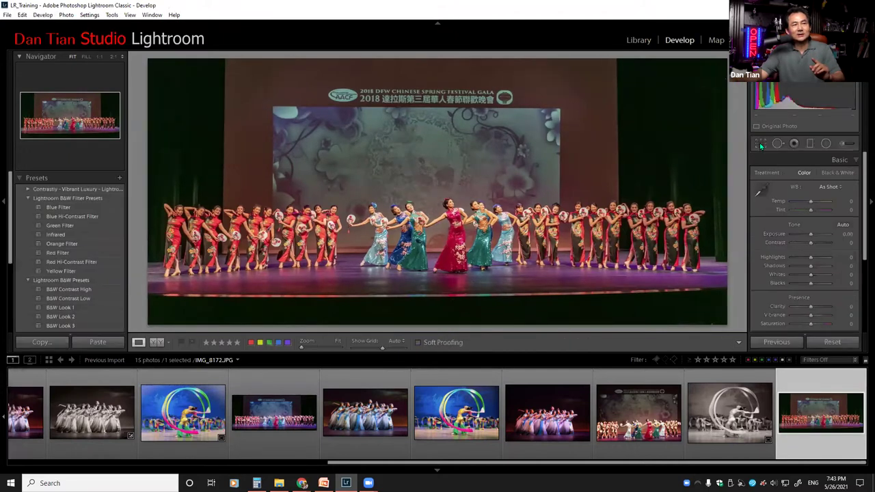
left_click(759, 144)
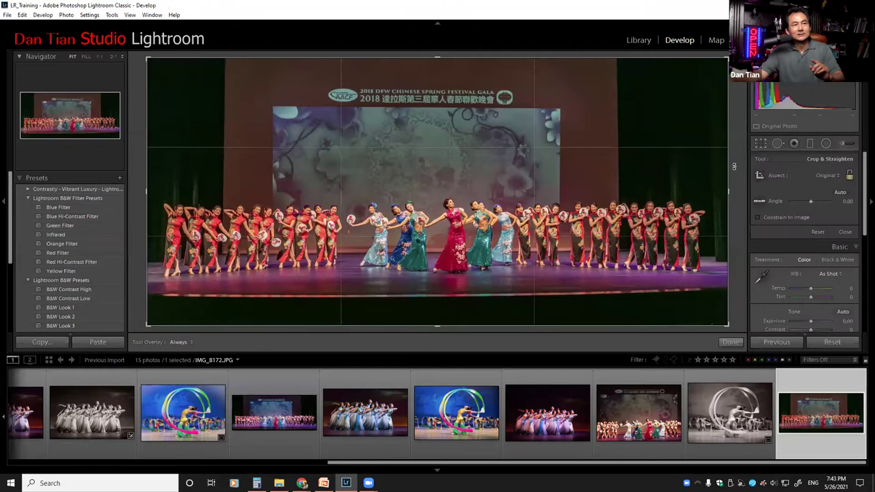
left_click_drag(737, 173, 737, 174)
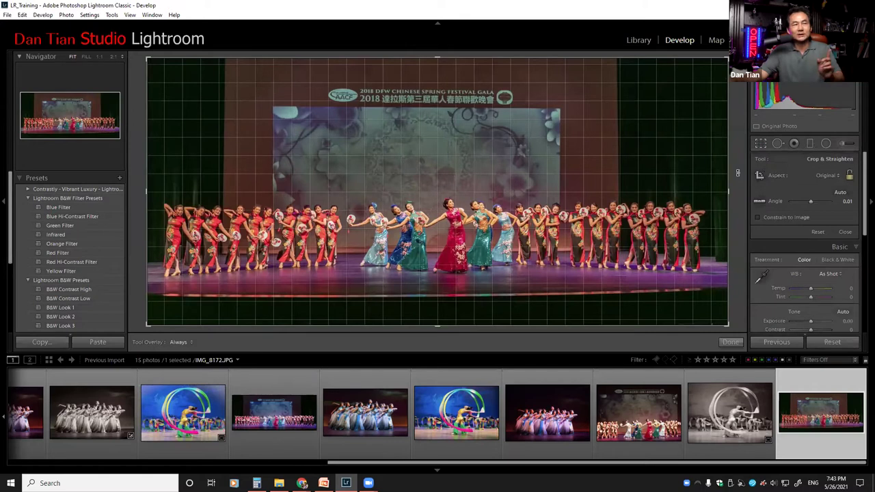
left_click_drag(737, 173, 736, 171)
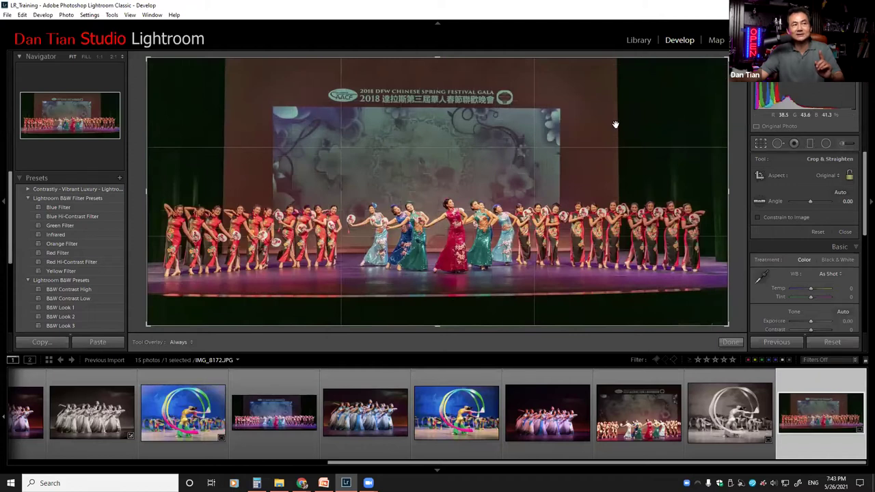
left_click_drag(735, 132, 734, 131)
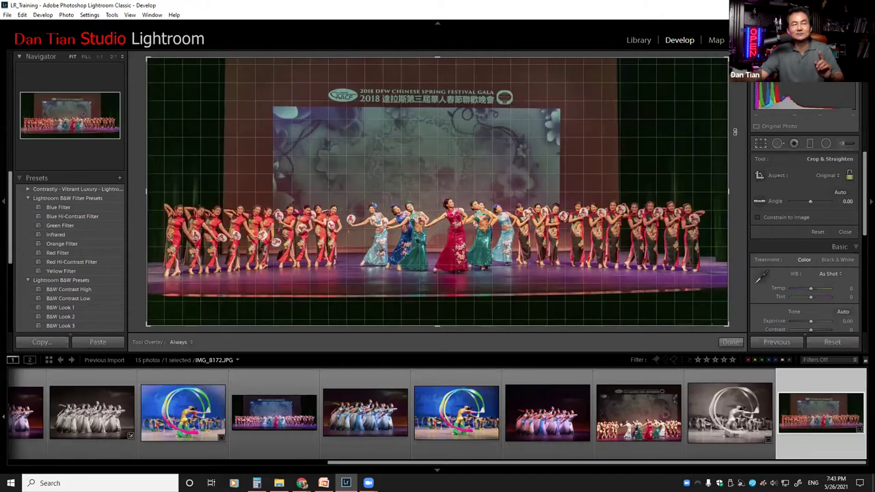
left_click_drag(734, 131, 736, 133)
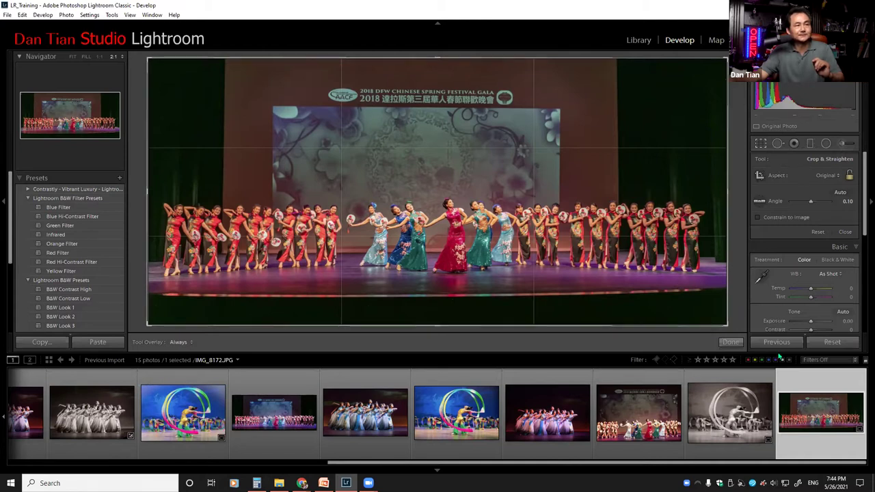
left_click_drag(754, 467, 448, 467)
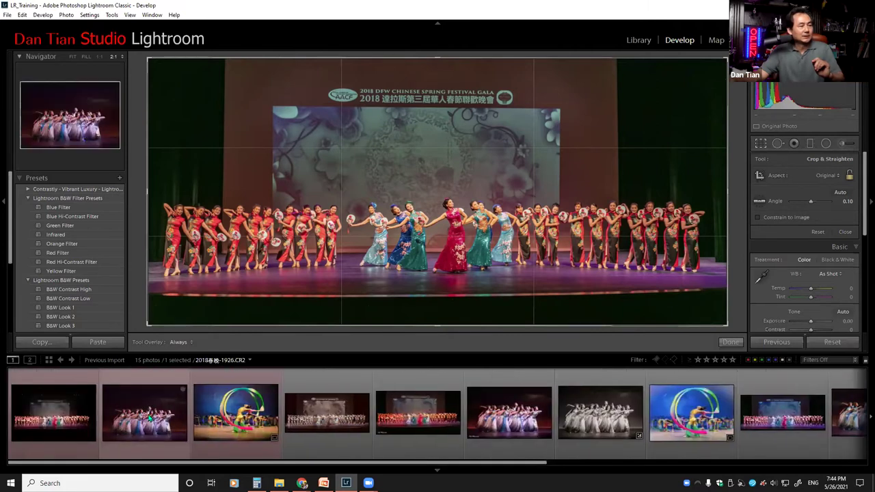
Select 2018春晚-1926.CR2 together with four more dancer thumbnails in the filmstrip
left_click(144, 412)
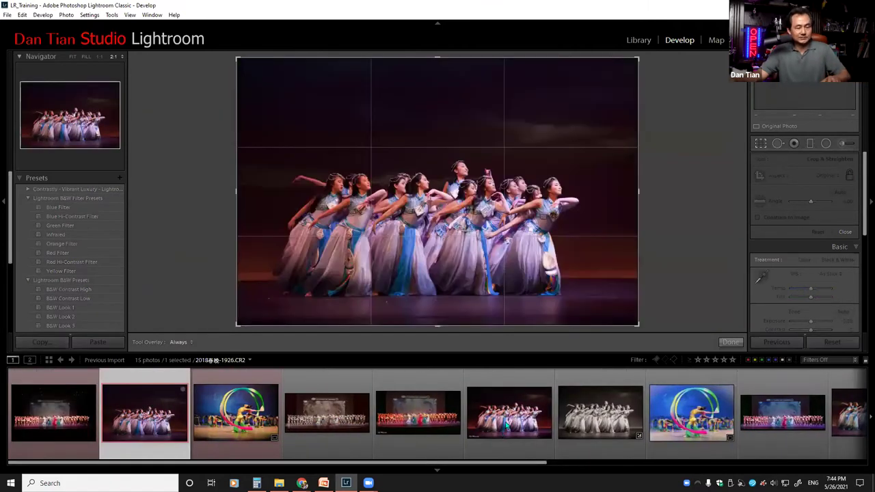
left_click(510, 412, "ctrl")
left_click(598, 414, "ctrl")
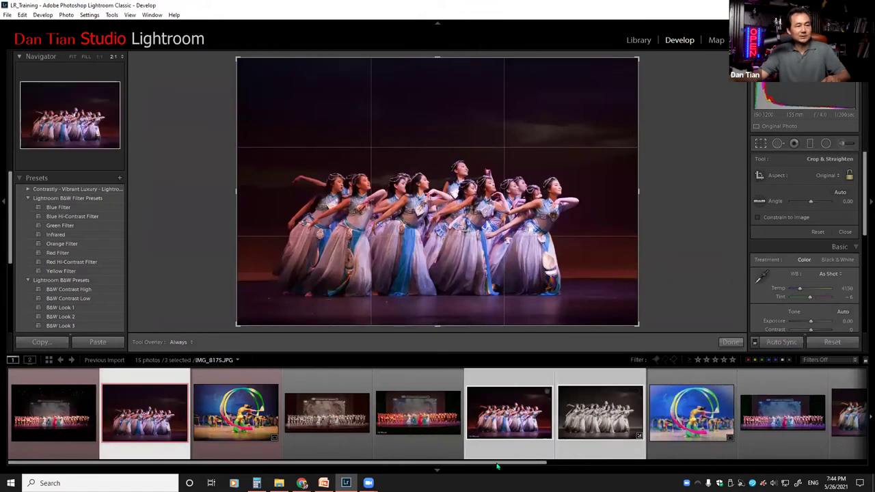
scroll(519, 466, "down", 5)
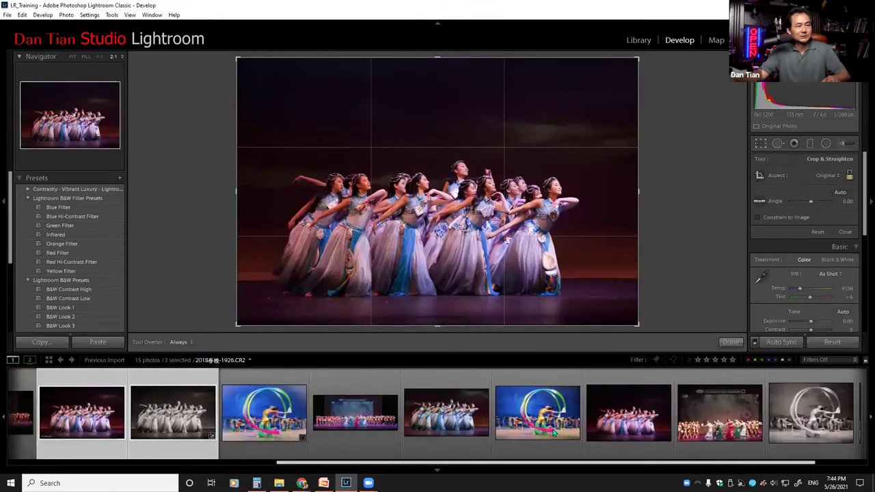
scroll(554, 433, "down", 1)
left_click(555, 432, "ctrl")
left_click(367, 430, "ctrl")
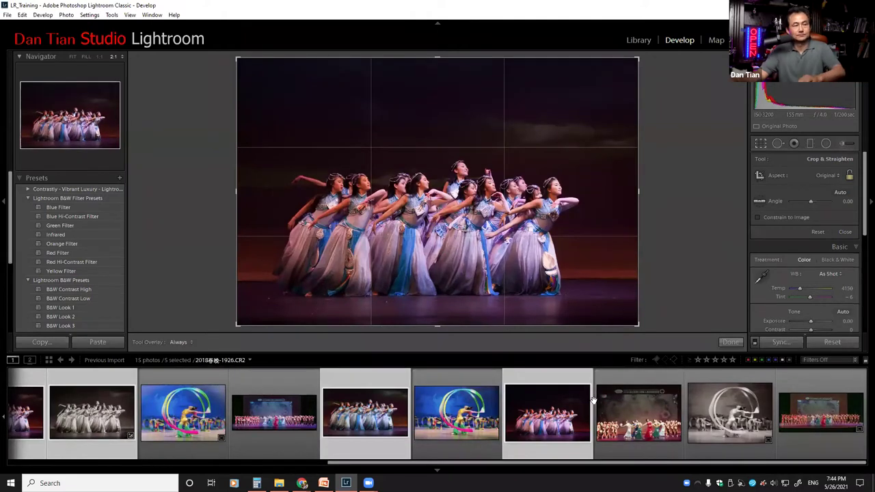
Show the five selected dancer shots in Survey view, then display IMG_8175.JPG enlarged alone
key("e")
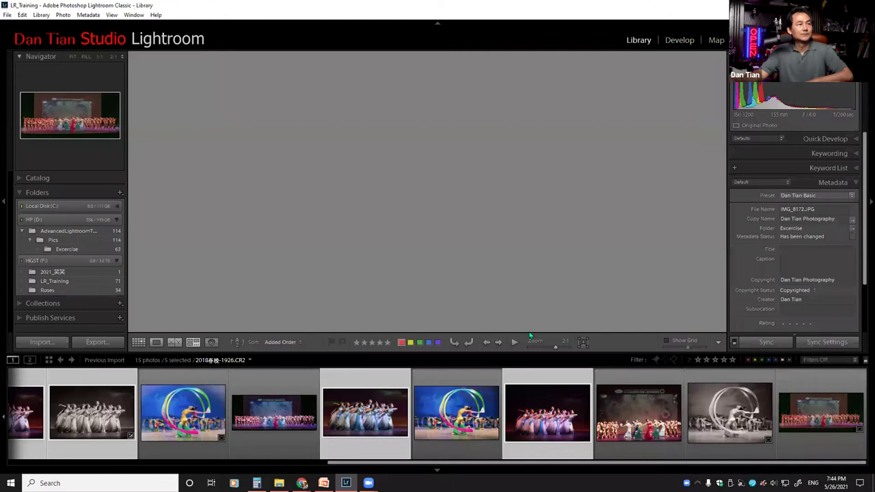
key("n")
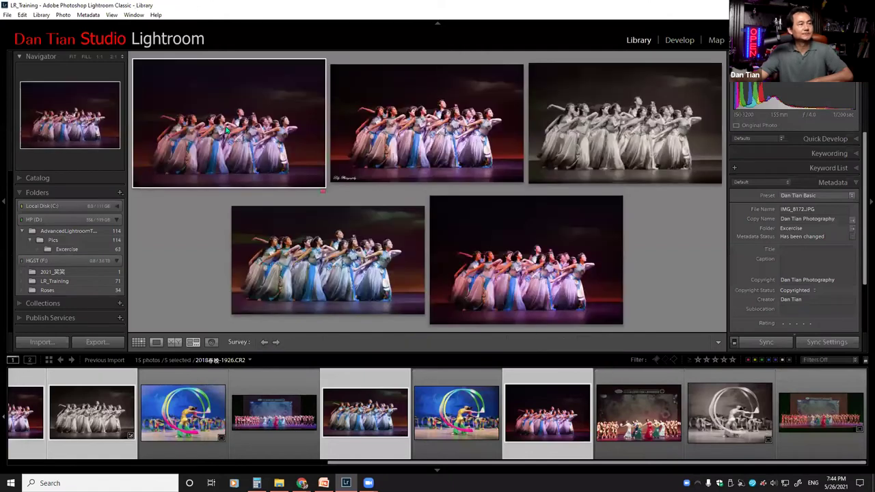
left_click(425, 137)
key("z")
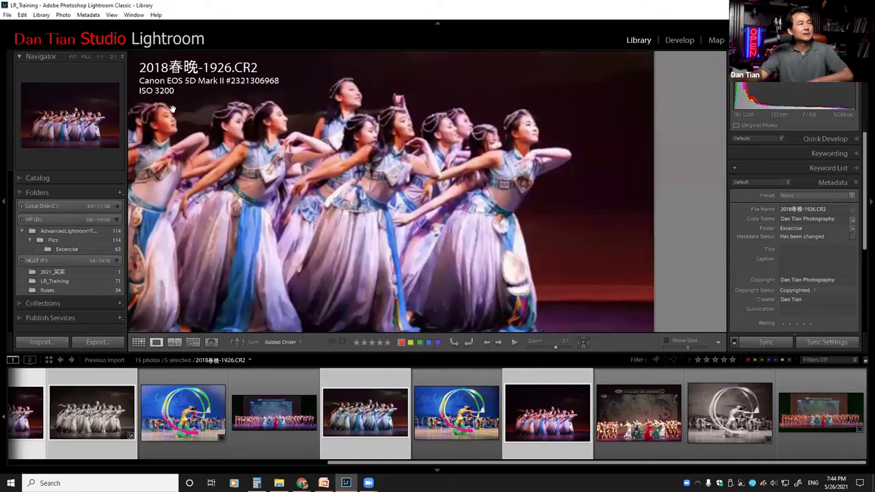
left_click(73, 56)
key("Right")
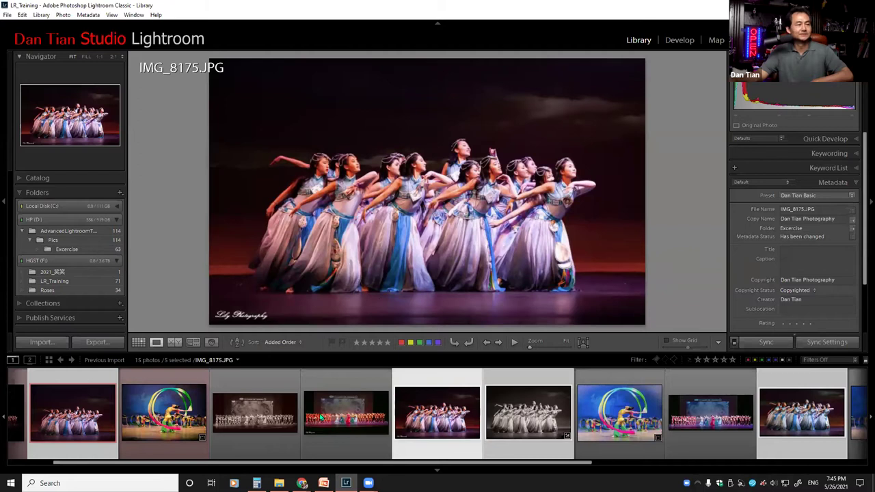
Reduce the selection to one thumbnail and display the black-and-white dancer shot IMG_8164.JPG
left_click(413, 383)
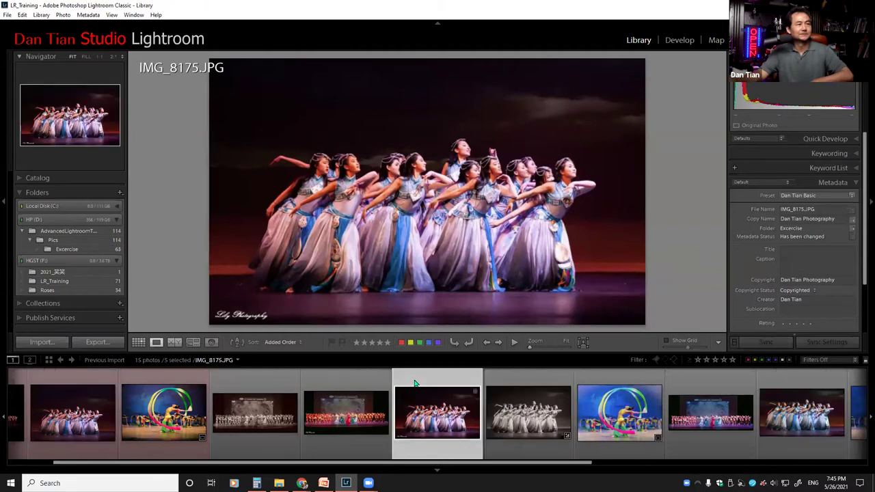
left_click(520, 380)
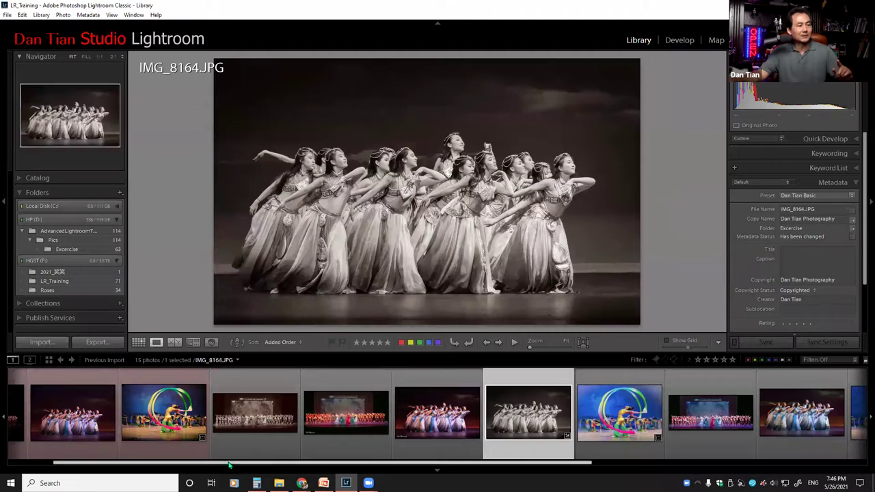
Flip between 2018春晚-1926.CR2 and IMG_8164, then show IMG_8167.JPG with IMG_8175.JPG also selected
scroll(95, 431, "up", 1)
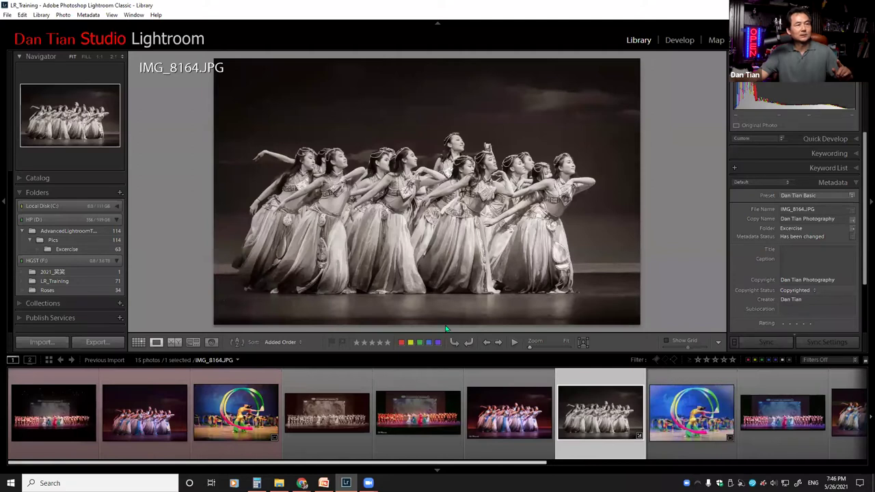
key("ctrl+z")
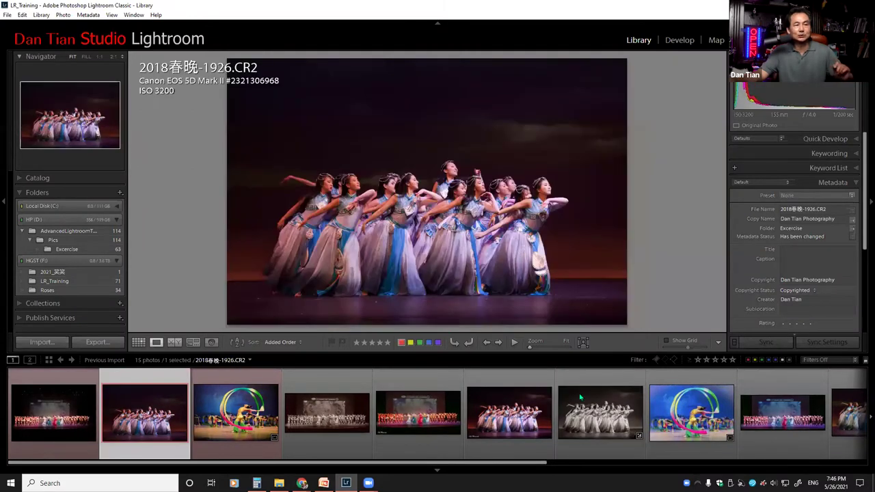
left_click(598, 417)
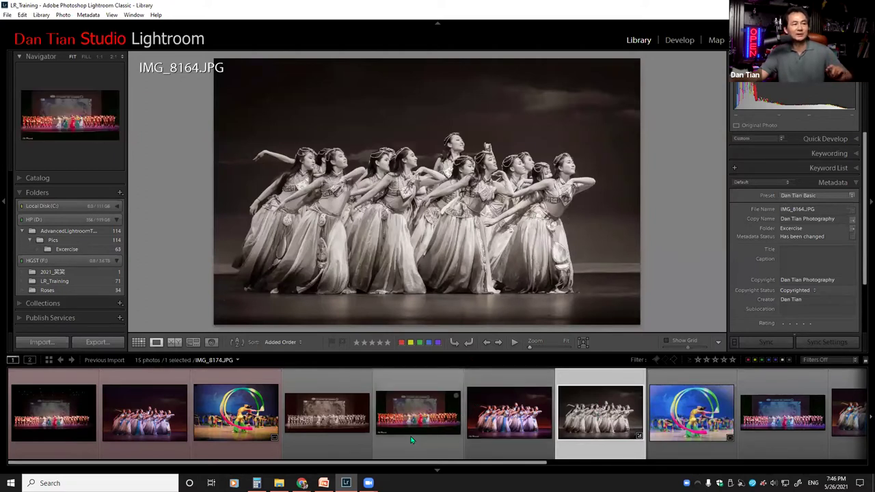
scroll(537, 465, "down", 1)
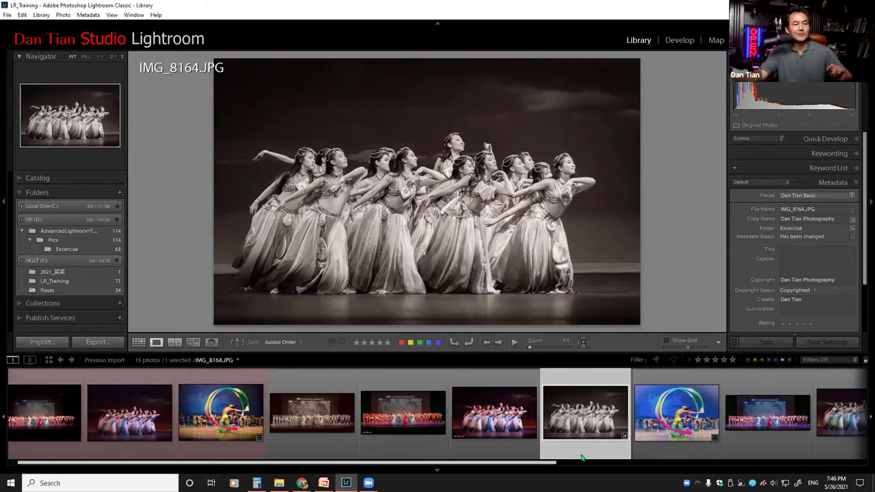
scroll(677, 443, "down", 2)
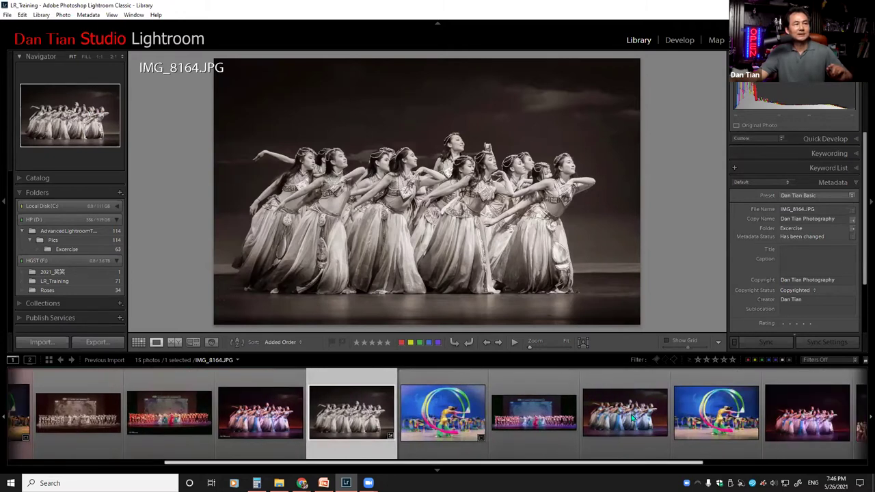
left_click(629, 417)
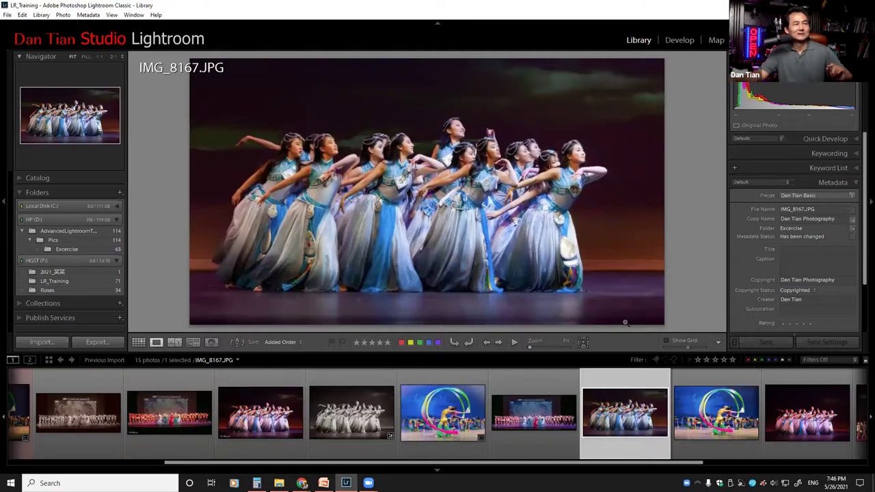
left_click(271, 431, "ctrl")
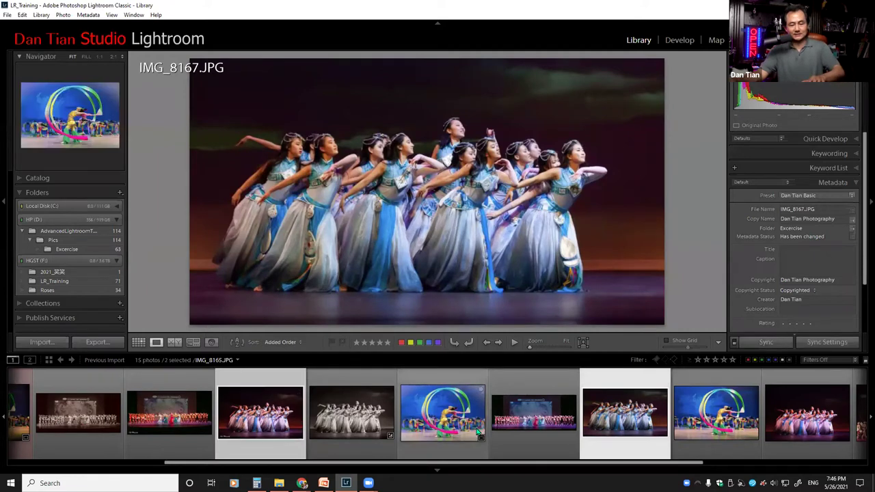
Compare IMG_8167 with IMG_8175 side by side, then view IMG_8167 alone in Loupe
key("c")
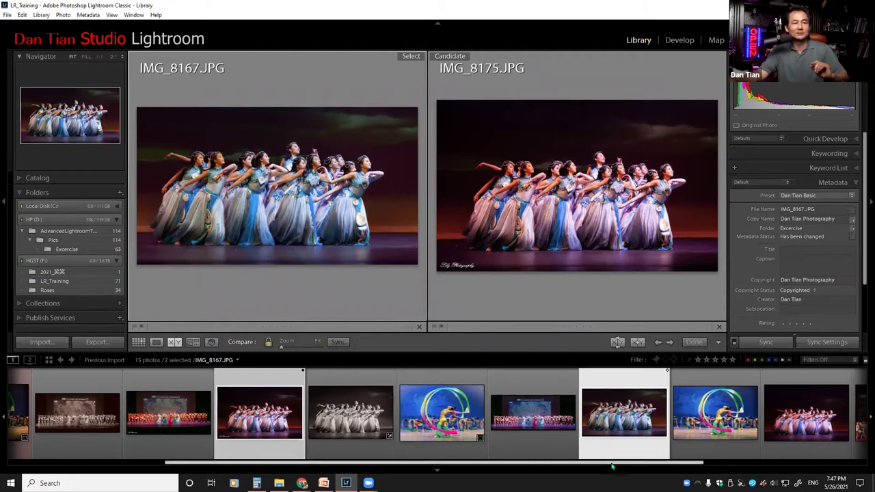
scroll(706, 458, "down", 2)
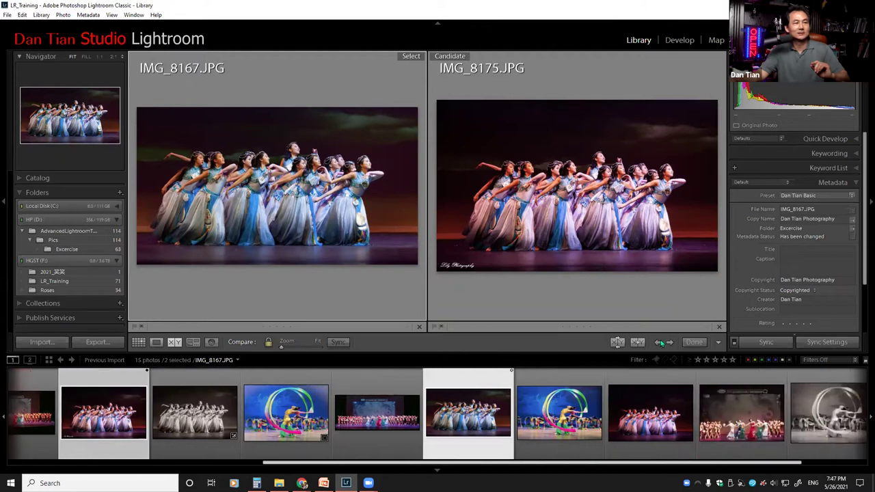
key("e")
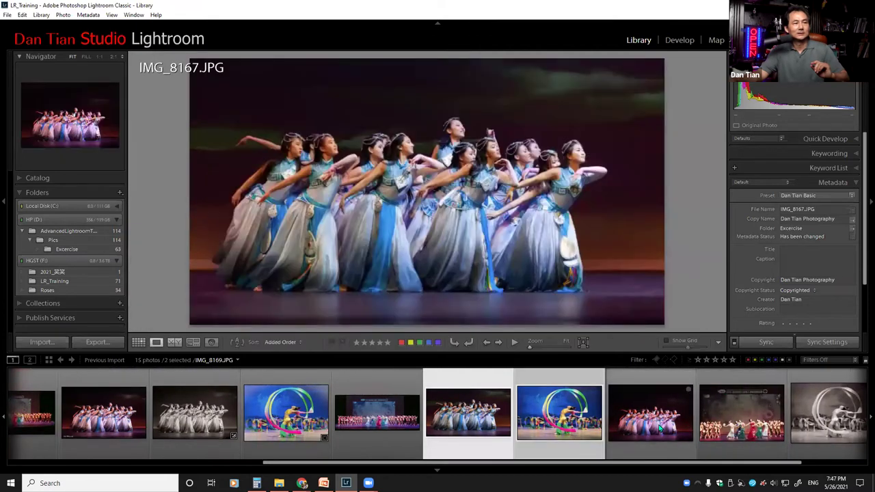
Show IMG_8169 alone, zoom to 2:1 on the dancers, then return to Fit
left_click(661, 428)
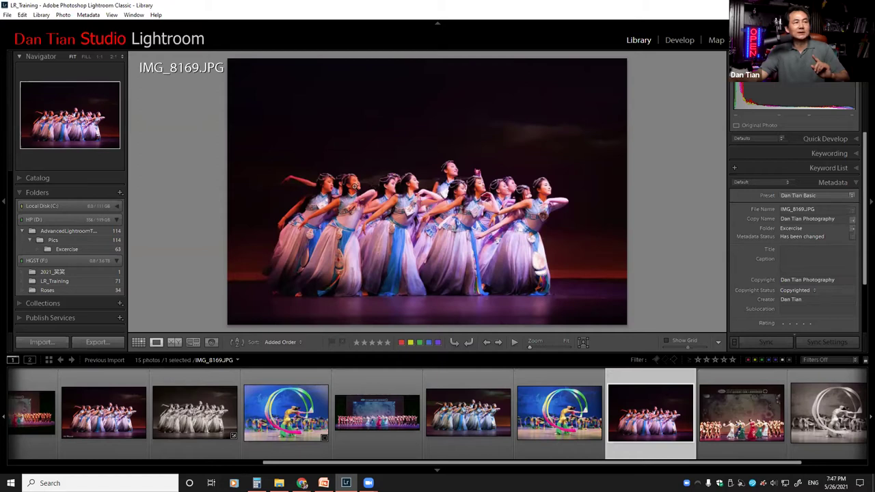
left_click(356, 199)
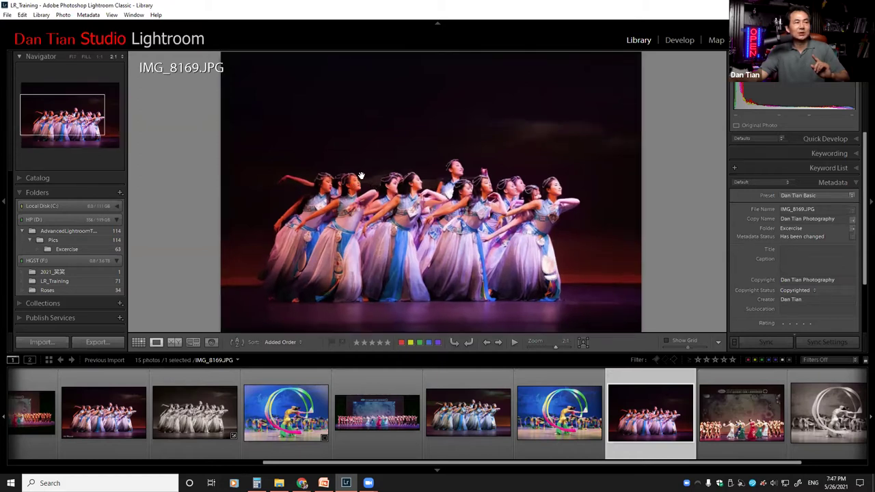
left_click(360, 179)
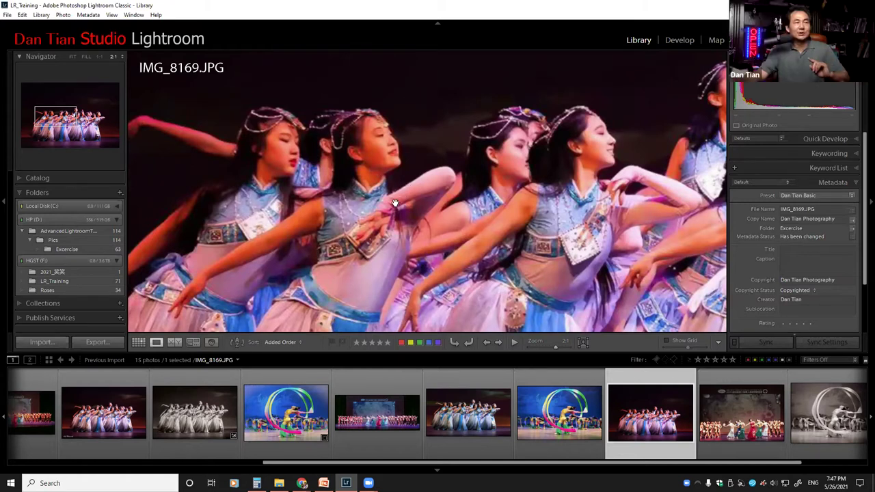
left_click(323, 191)
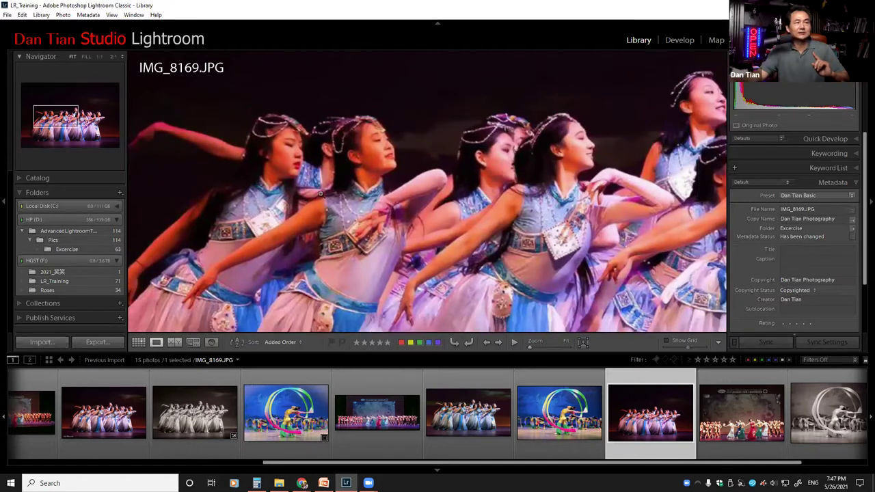
left_click(321, 194)
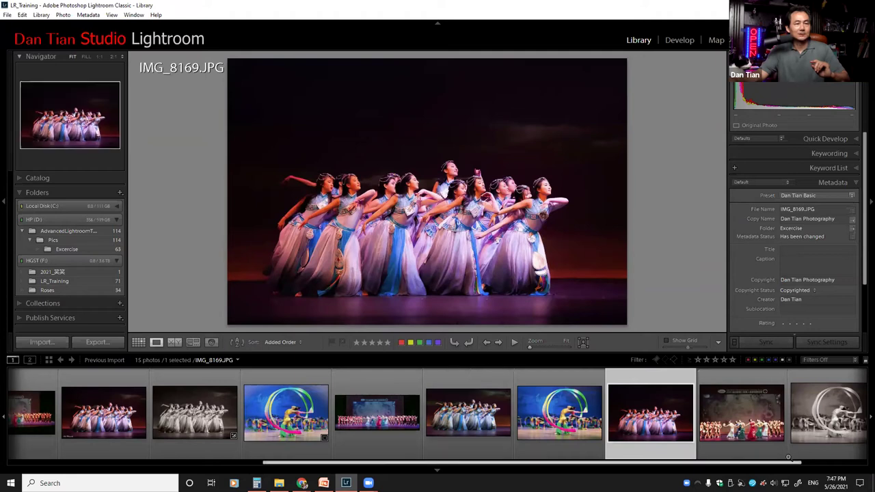
Select the three ribbon-dancer photos in the filmstrip, starting with IMG_8165
scroll(747, 457, "down", 2)
scroll(661, 475, "up", 10)
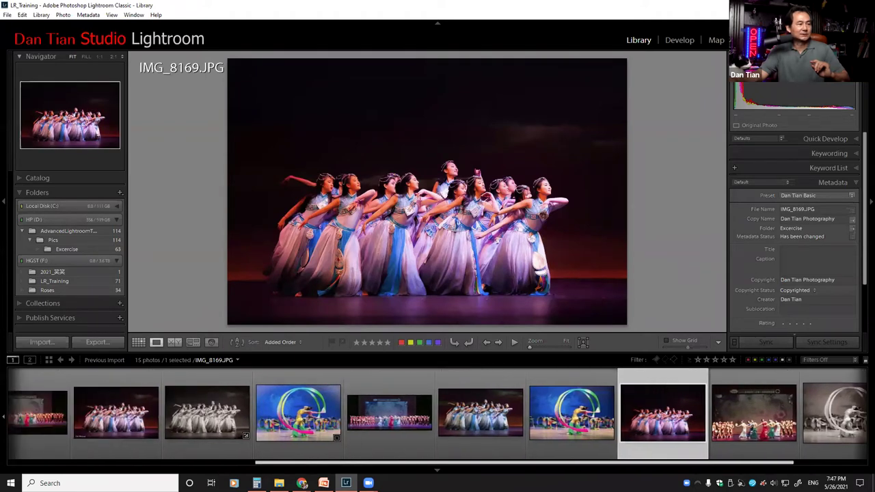
scroll(287, 461, "up", 2)
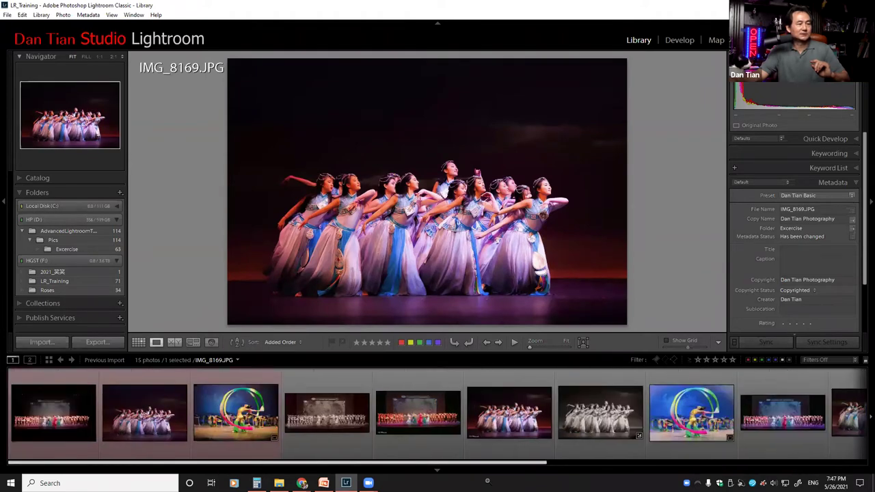
scroll(272, 429, "down", 2)
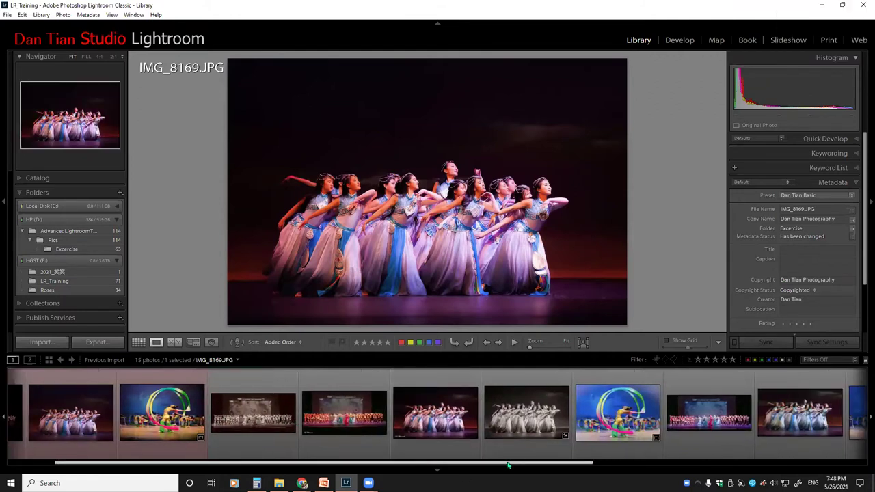
scroll(358, 422, "down", 1)
scroll(582, 411, "down", 3)
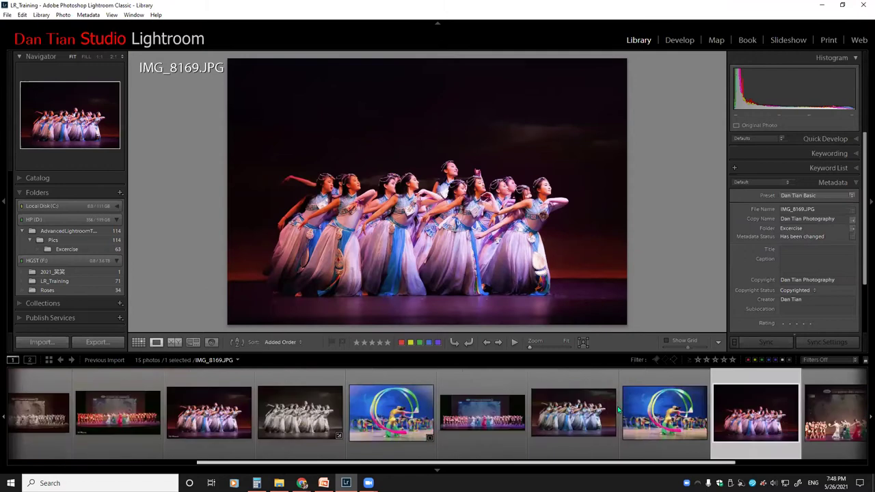
left_click(390, 413)
left_click(539, 413, "ctrl")
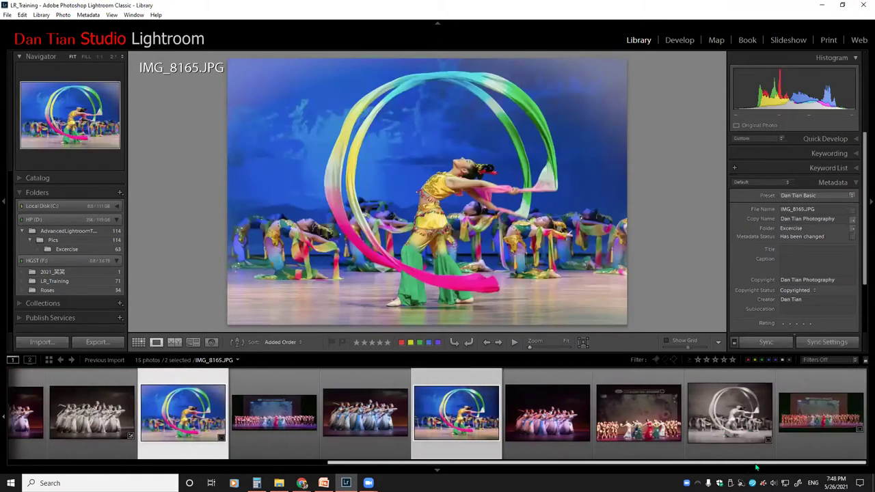
left_click(748, 441, "ctrl")
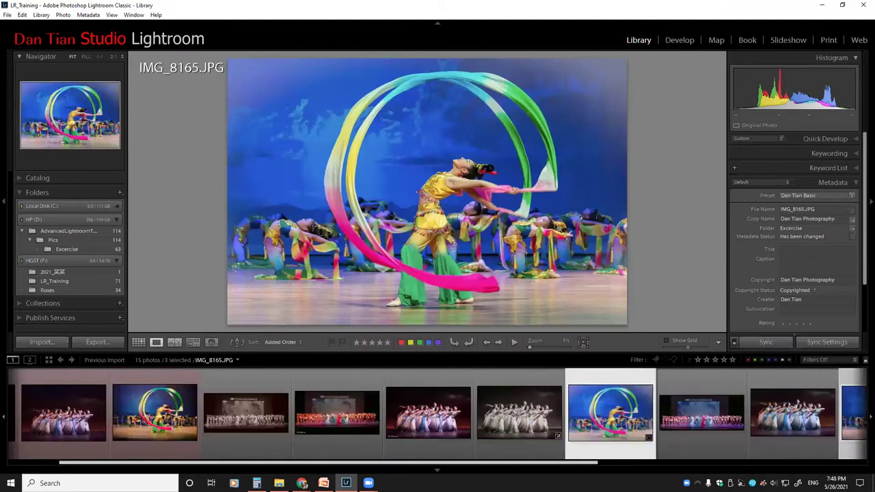
Compare the three selected photos in Survey view, then return to single-photo view
scroll(682, 440, "up", 1)
scroll(785, 433, "down", 3)
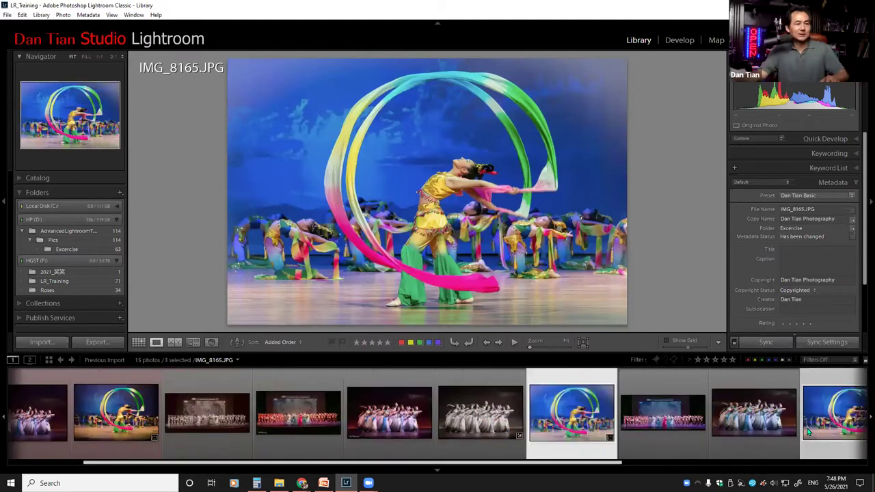
scroll(647, 462, "up", 2)
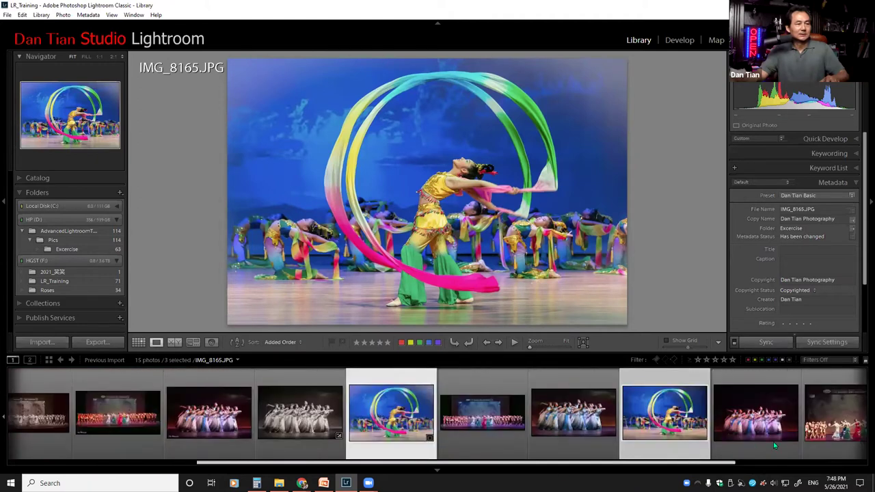
scroll(770, 446, "down", 2)
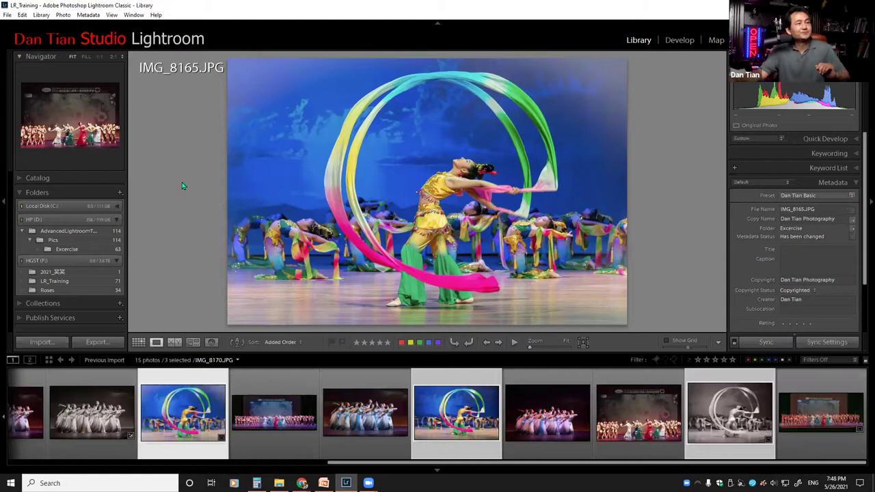
key("n")
key("e")
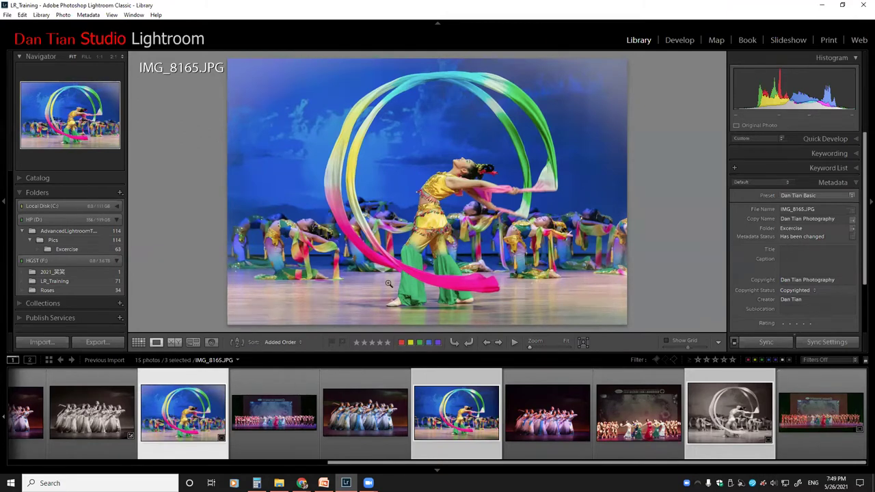
Select IMG_8168 and open it in Develop's Crop & Straighten tool
left_click(443, 383)
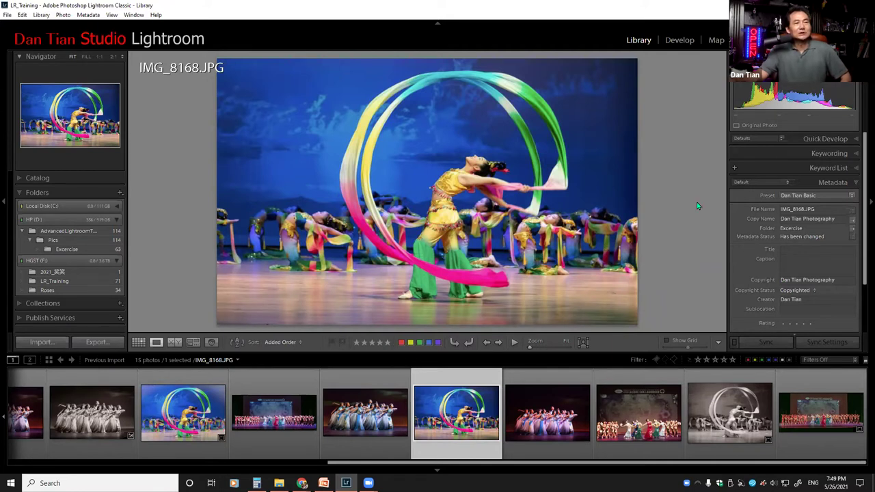
key("d")
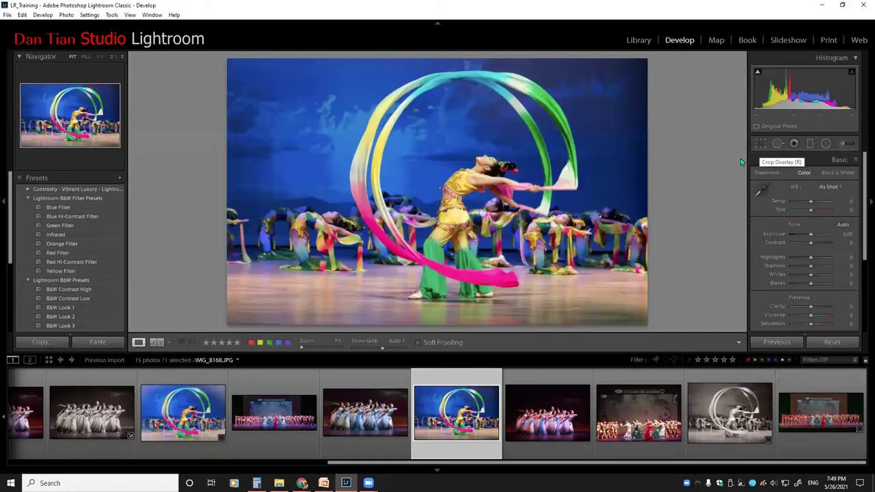
key("r")
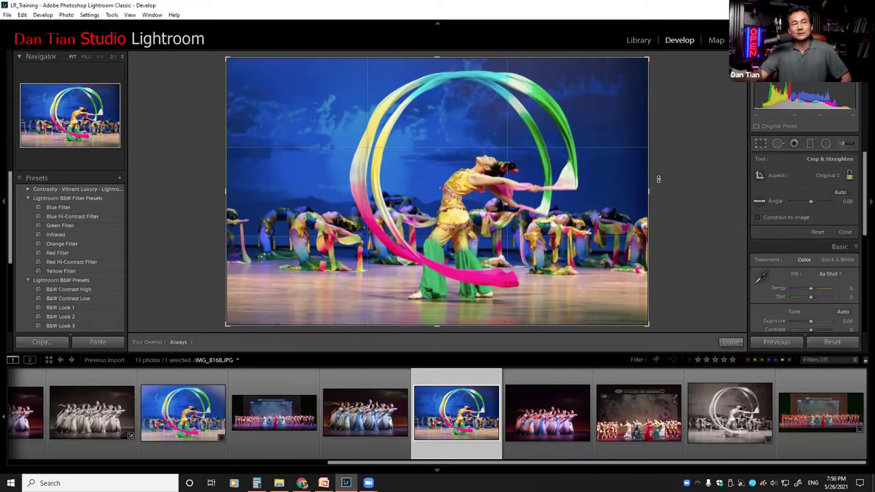
Try rotating IMG_8168 to level the stage, then undo the rotation
left_click_drag(658, 180, 659, 181)
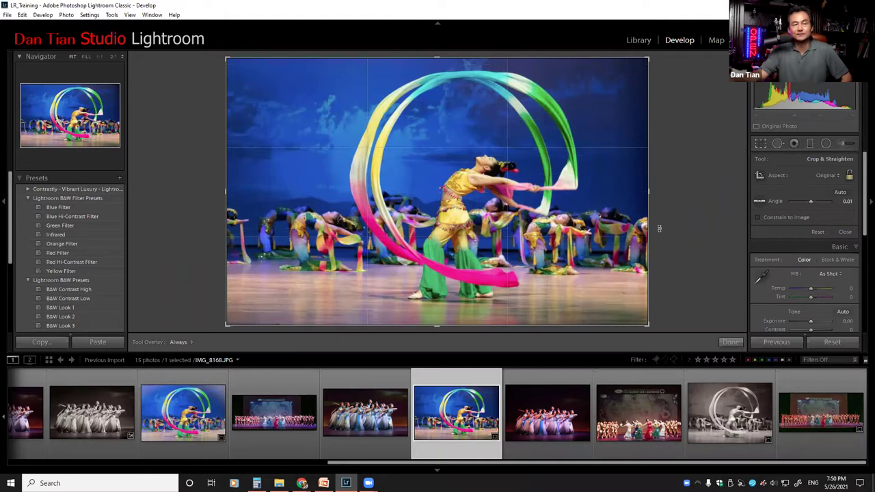
left_click_drag(659, 227, 662, 228)
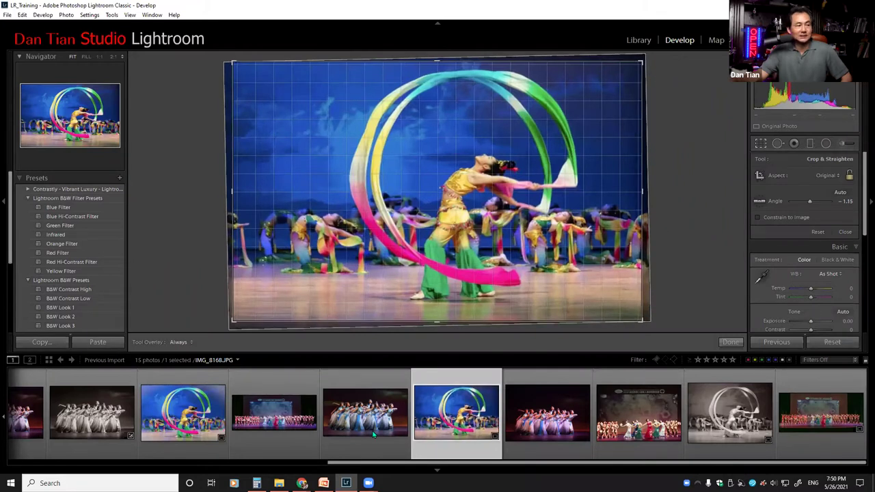
key("ctrl+z")
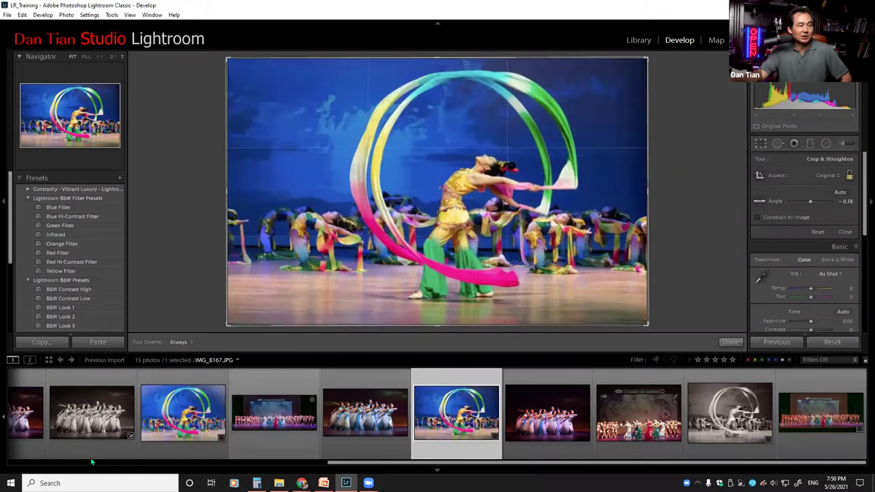
Move through the ribbon photos to the black-and-white version with Crop & Straighten reopened
left_click(183, 413)
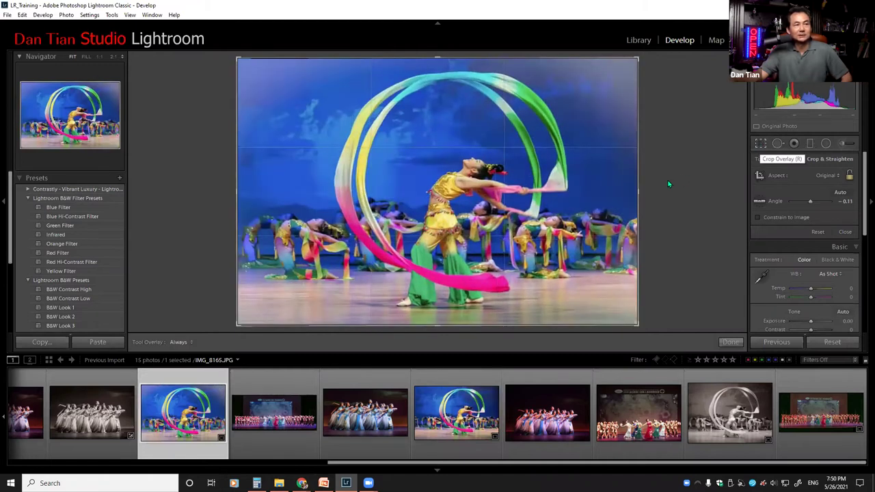
key("r")
left_click(759, 144)
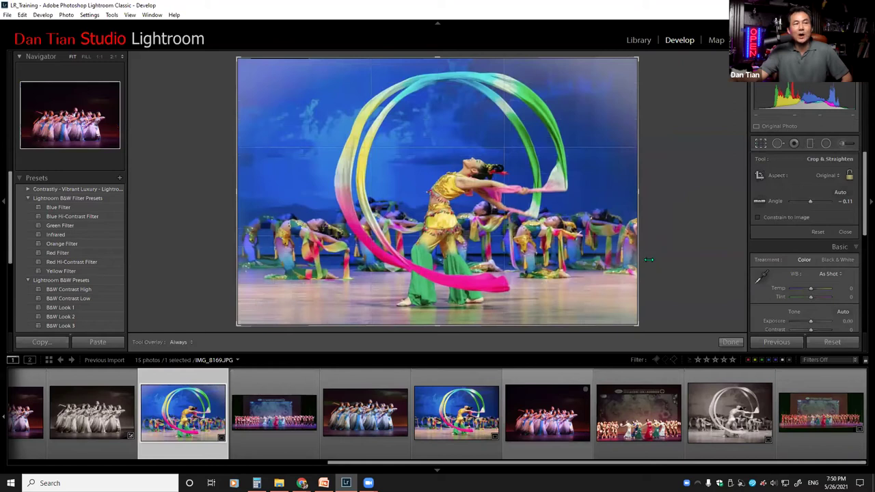
key("ctrl+Right")
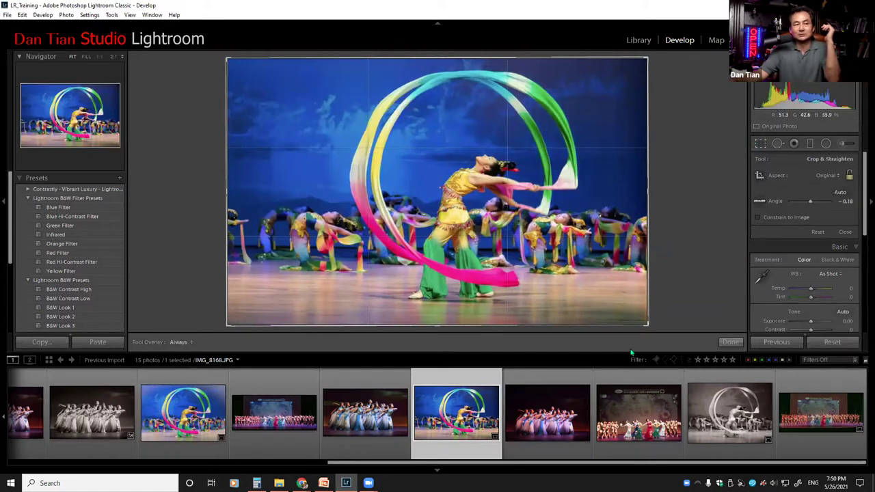
left_click(735, 427)
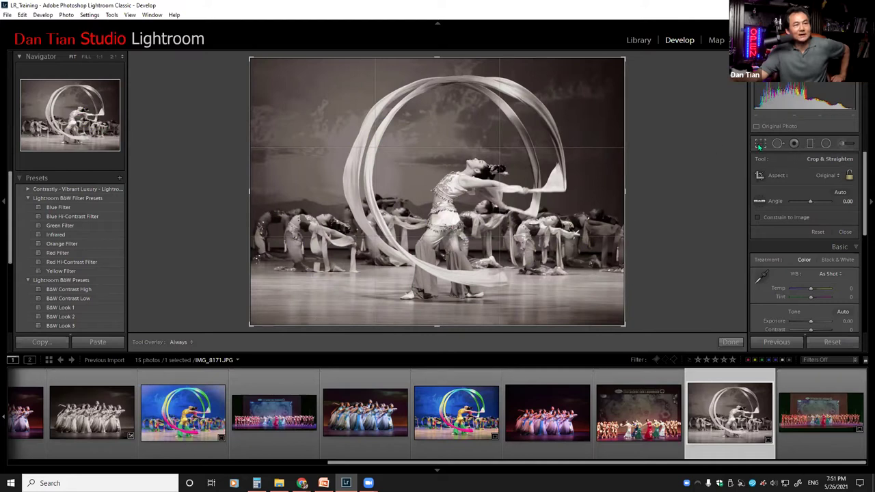
Rotate the black-and-white photo to -0.60, apply the crop, and show the desktop
left_click_drag(646, 191, 645, 191)
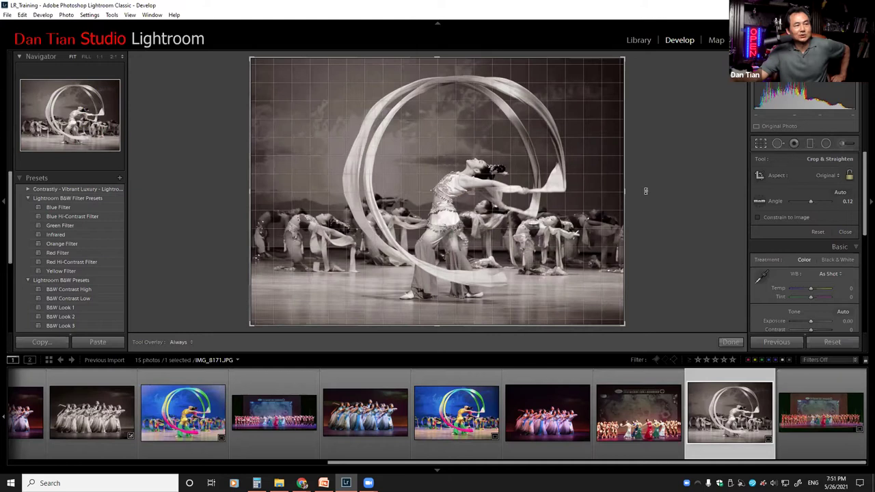
left_click_drag(645, 191, 645, 192)
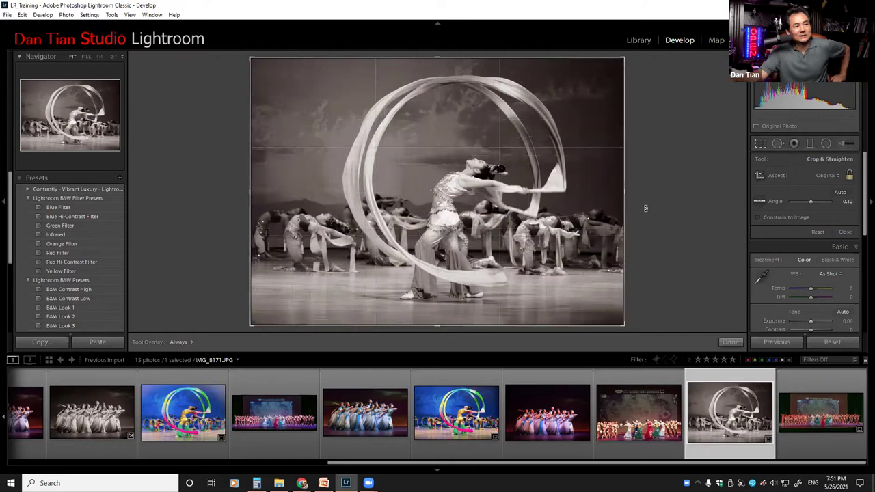
left_click_drag(645, 207, 646, 208)
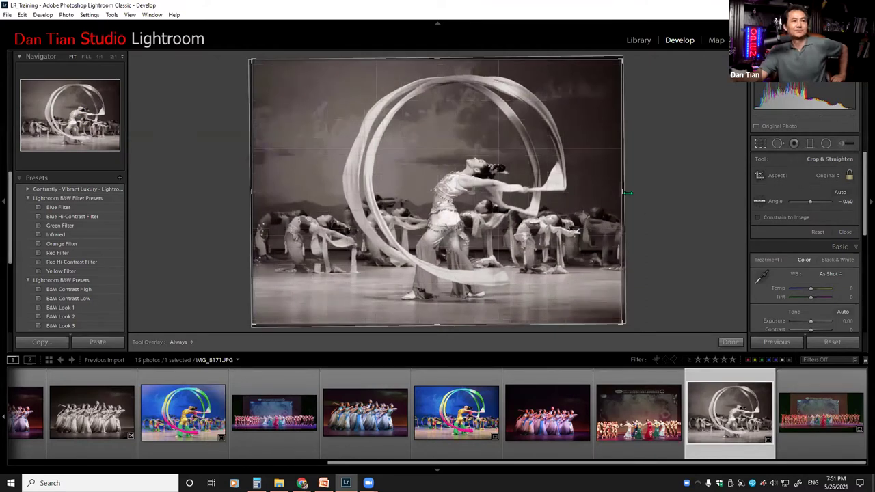
left_click(732, 342)
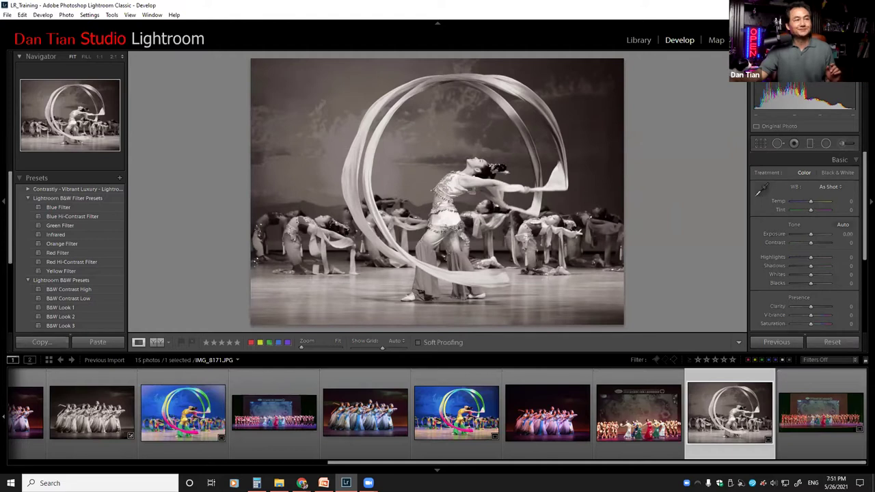
key("super+d")
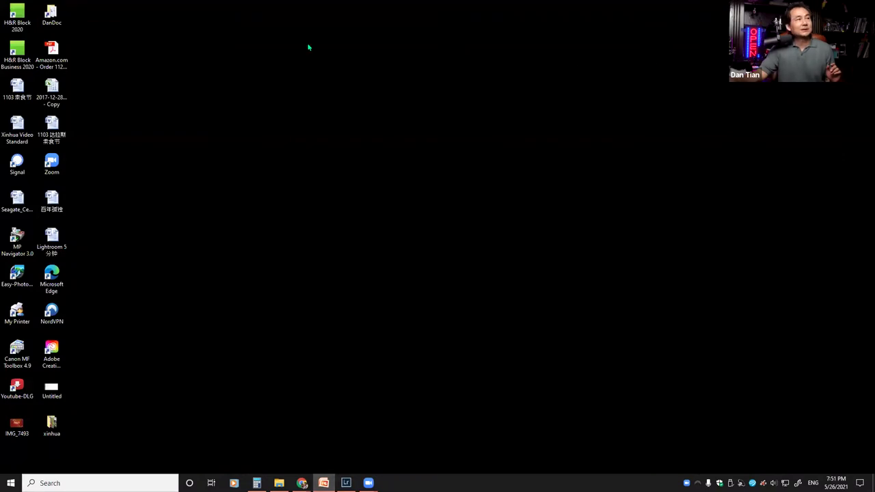
Bring PowerPoint forward maximized and select the Post Processing Software Poll 2020 slide
key("alt+Tab")
key("super+Up")
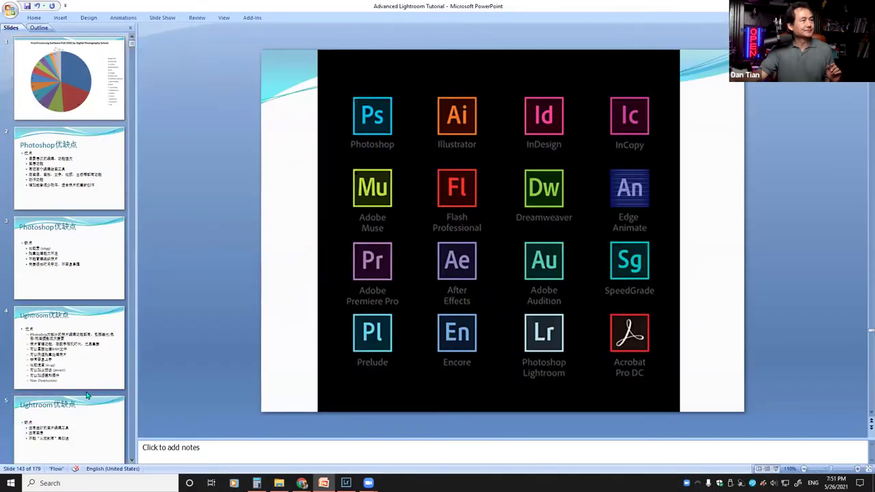
left_click(89, 273)
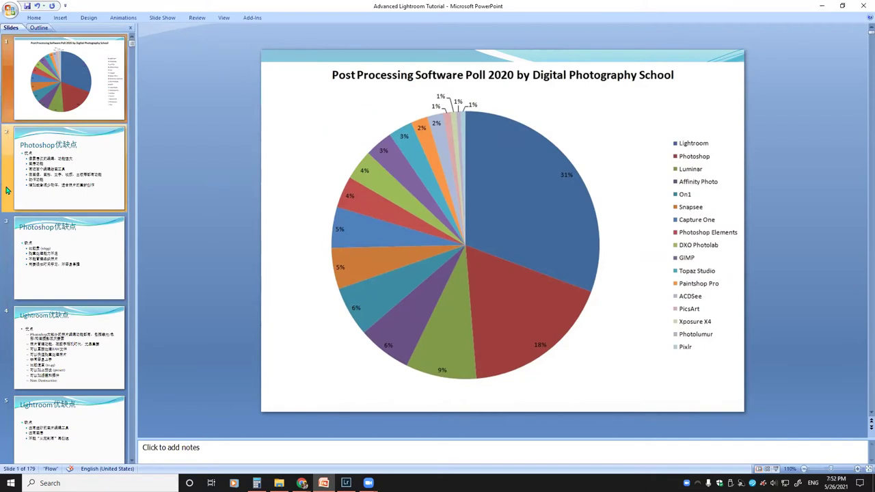
Browse the Slides pane thumbnails, then minimize PowerPoint to return to Lightroom's crop view
scroll(7, 191, "down", 3)
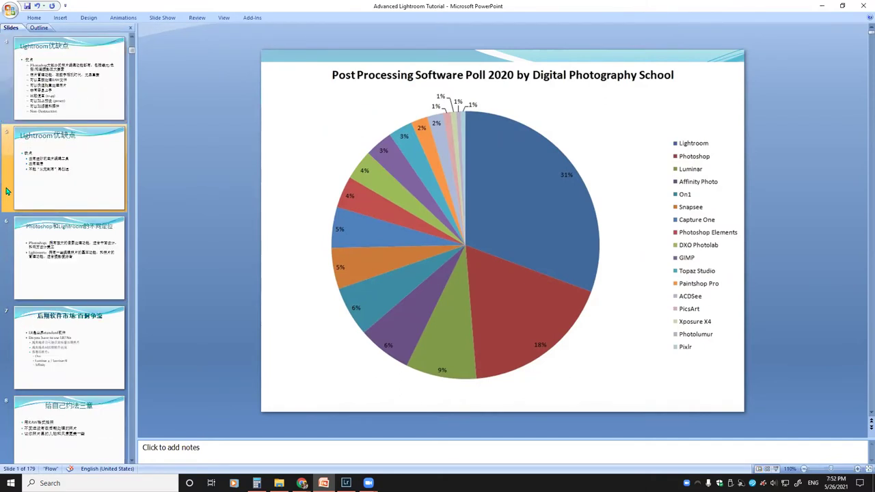
scroll(7, 191, "down", 8)
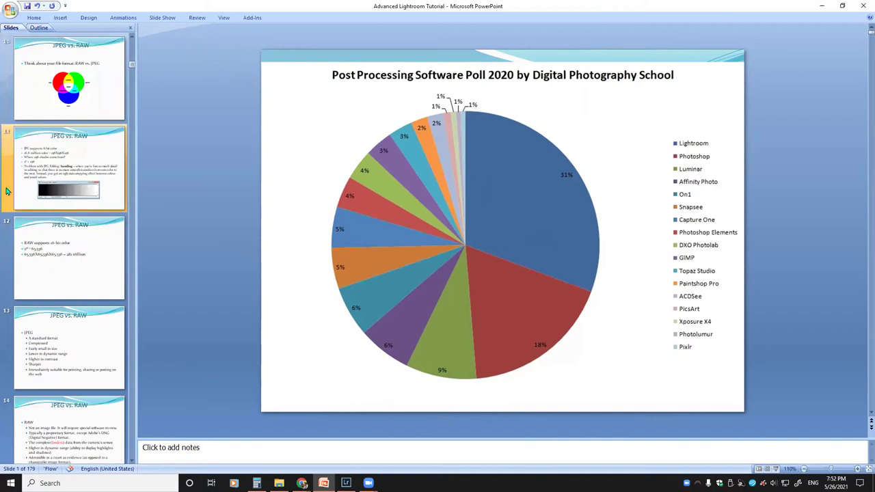
scroll(135, 73, "down", 2)
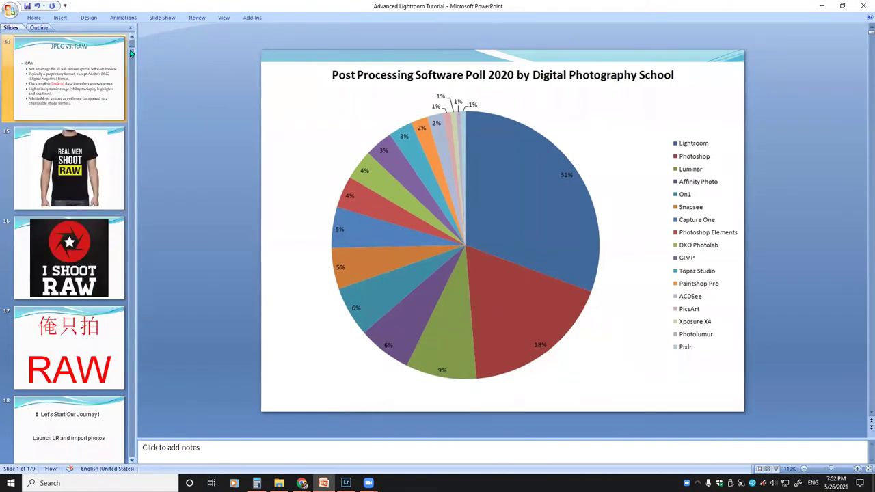
scroll(49, 154, "up", 13)
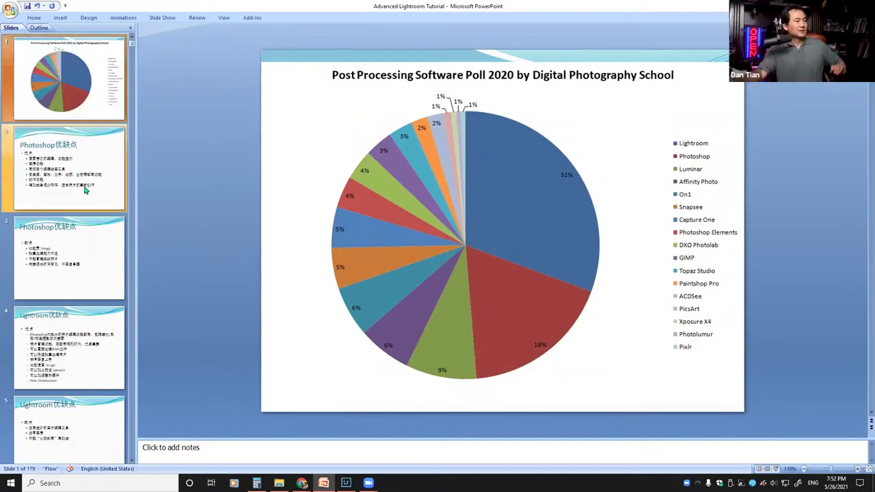
scroll(132, 64, "down", 4)
left_click_drag(132, 64, 125, 375)
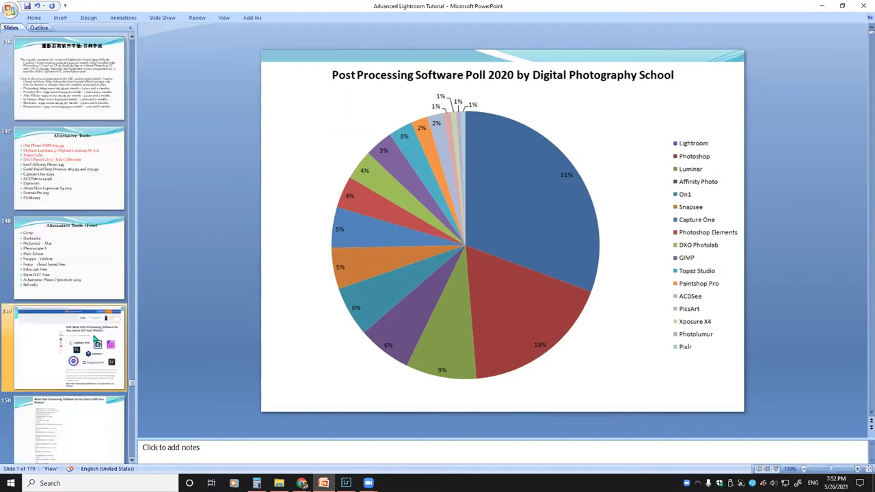
scroll(88, 334, "up", 4)
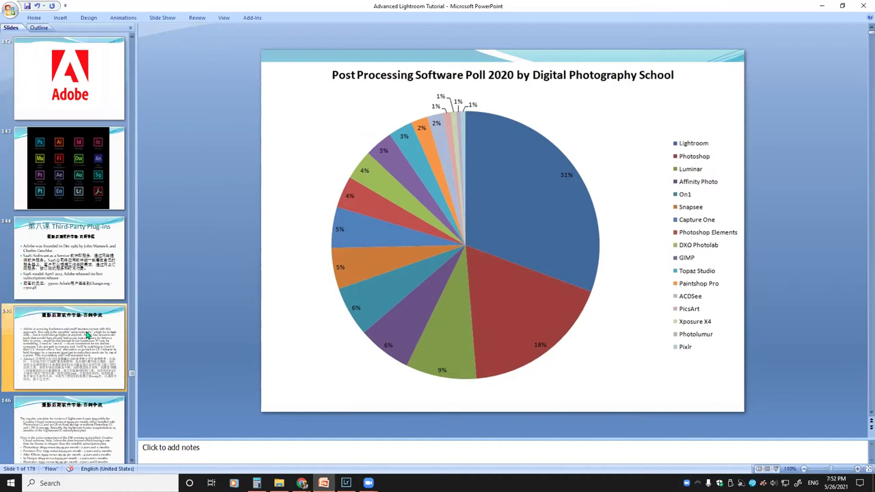
scroll(87, 335, "up", 4)
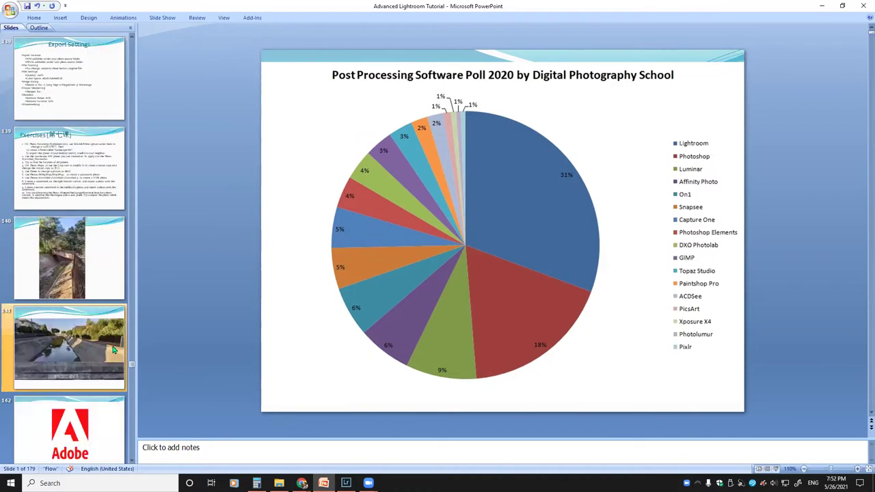
scroll(112, 350, "up", 1)
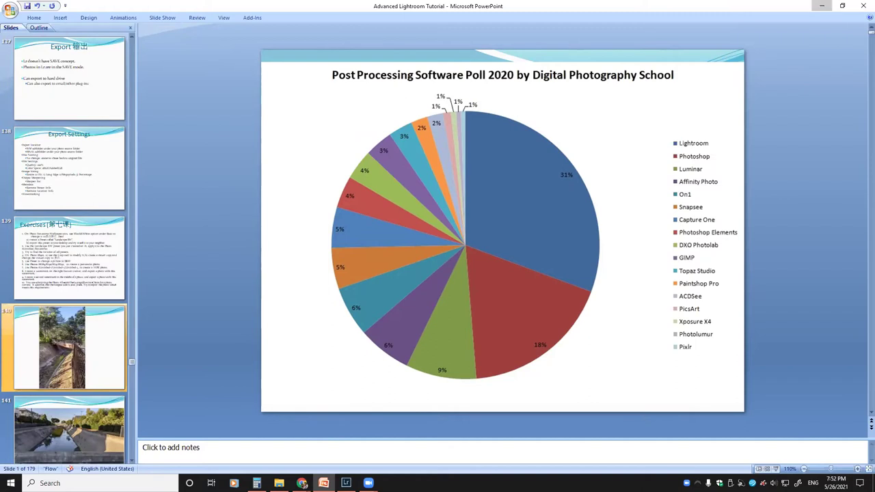
key("super+Down")
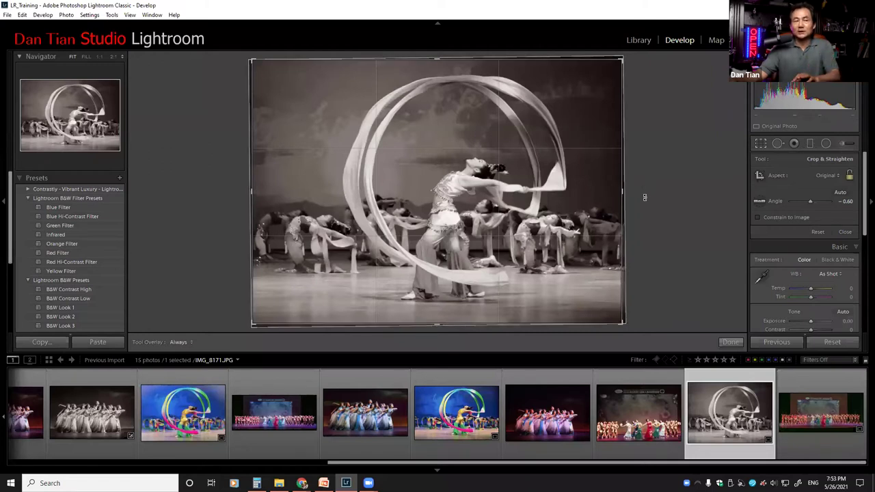
Fine-tune the tilt to -0.74, cycle diagonal, golden-spiral and grid overlays, then minimise Lightroom
left_click_drag(645, 197, 646, 197)
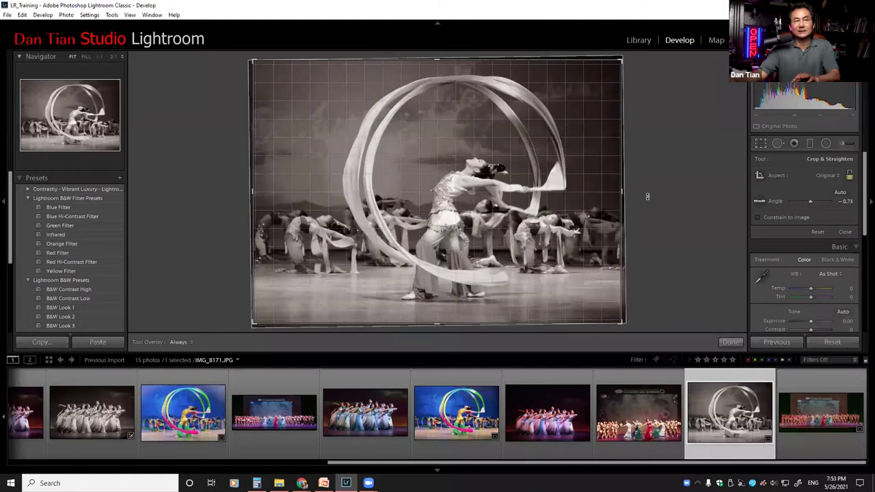
left_click_drag(647, 196, 648, 197)
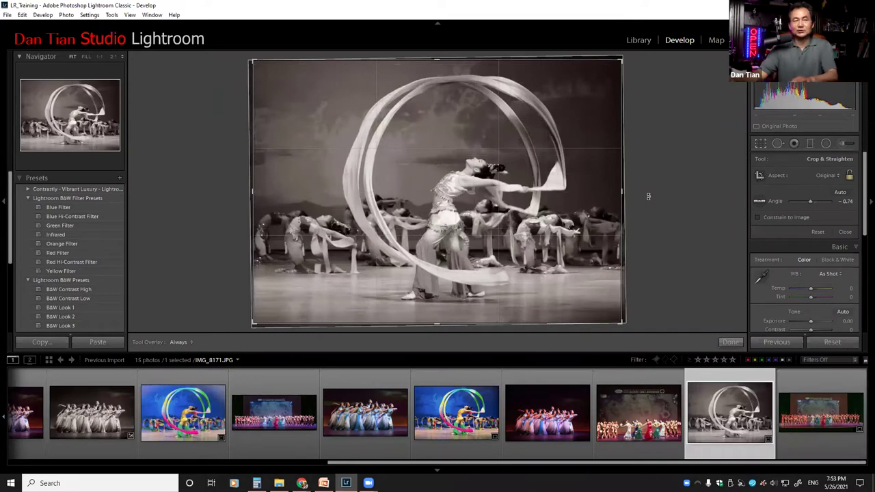
key("o")
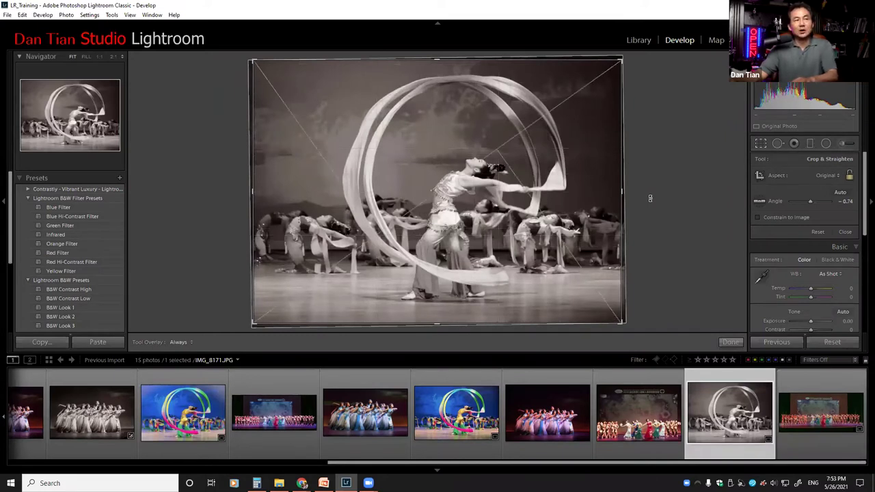
key("o")
key("o")
key("o")
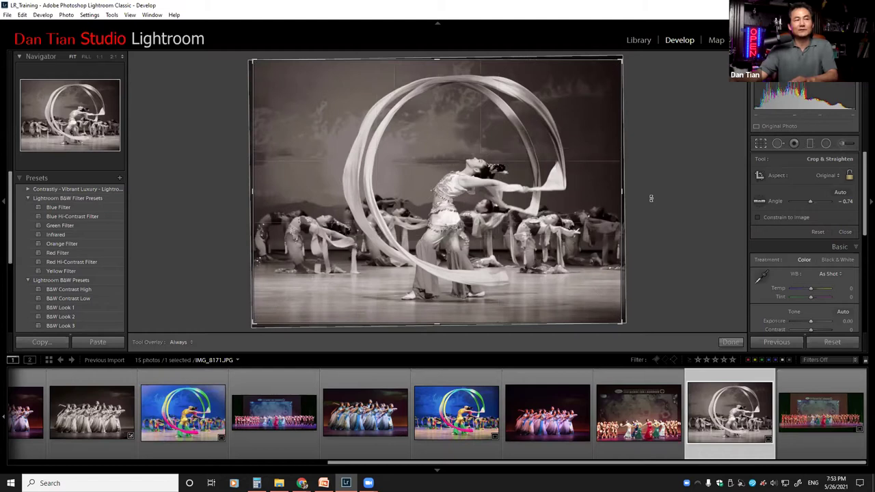
key("o")
key("o")
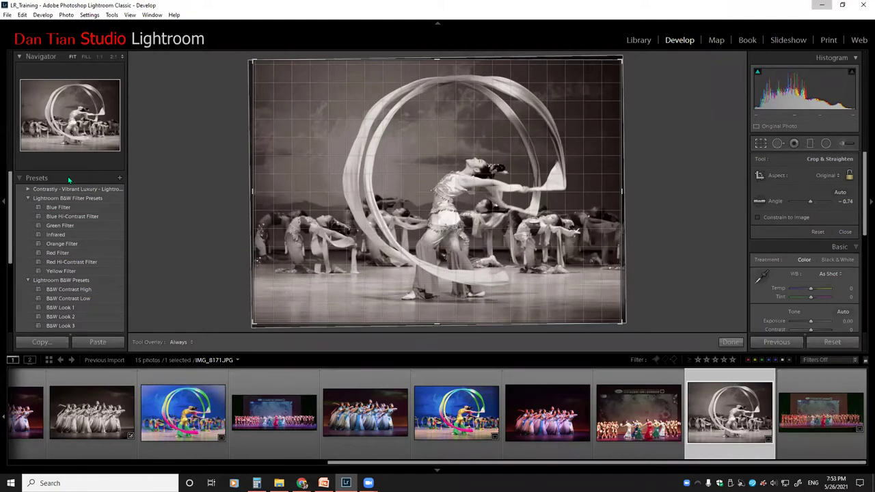
key("super+d")
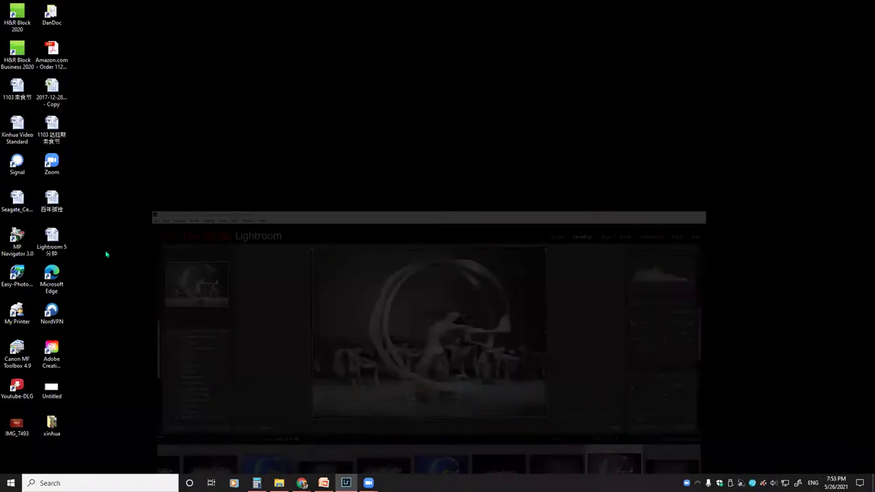
Return to PowerPoint, select slide 140 with the trail photo, and start the slide show
key("alt+Tab")
scroll(87, 277, "down", 5)
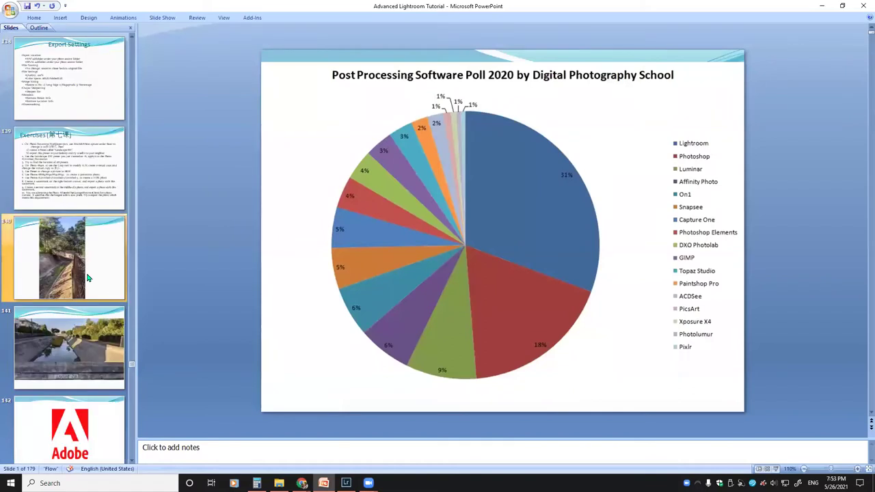
scroll(98, 188, "down", 3)
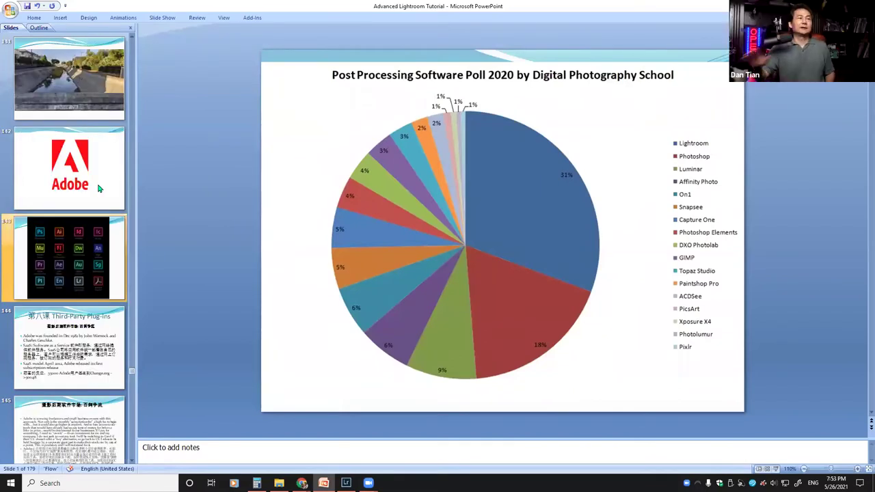
scroll(98, 188, "down", 3)
scroll(97, 188, "up", 3)
key("Up")
key("Up")
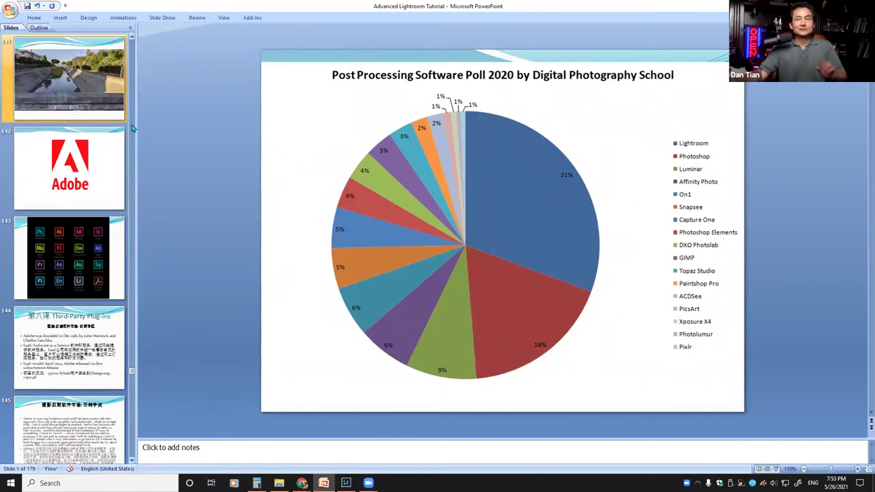
scroll(131, 126, "up", 1)
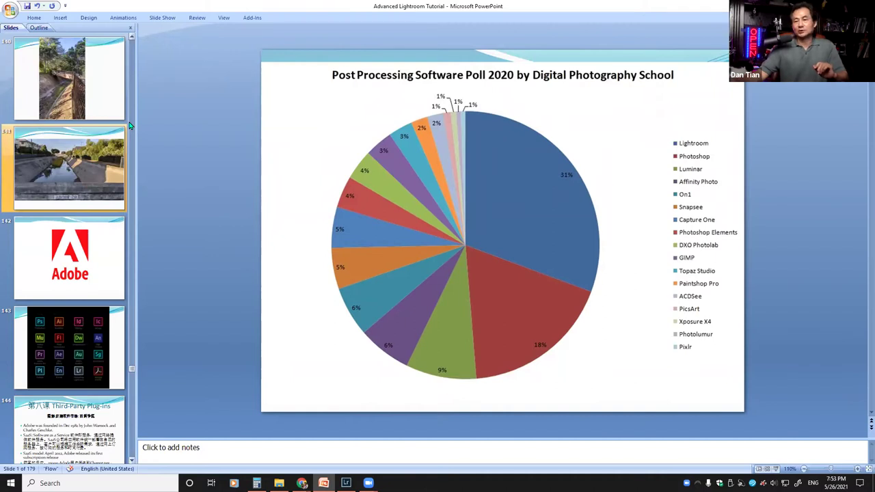
left_click(85, 111)
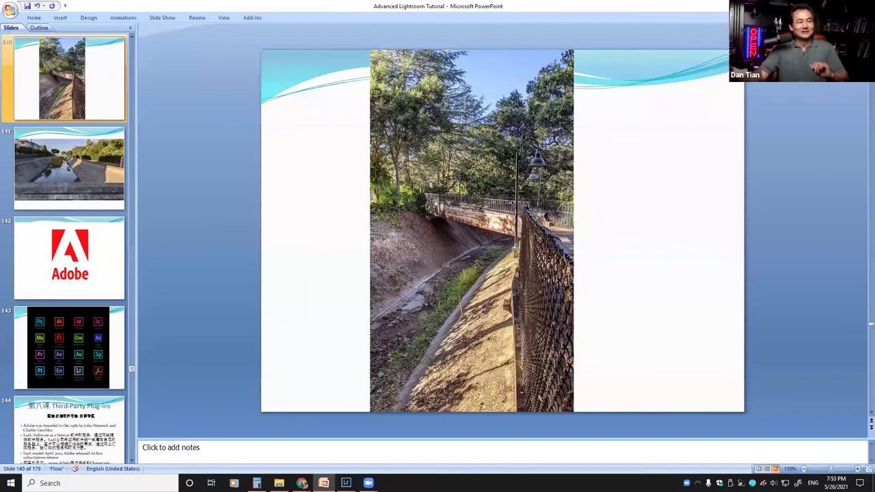
left_click(775, 468)
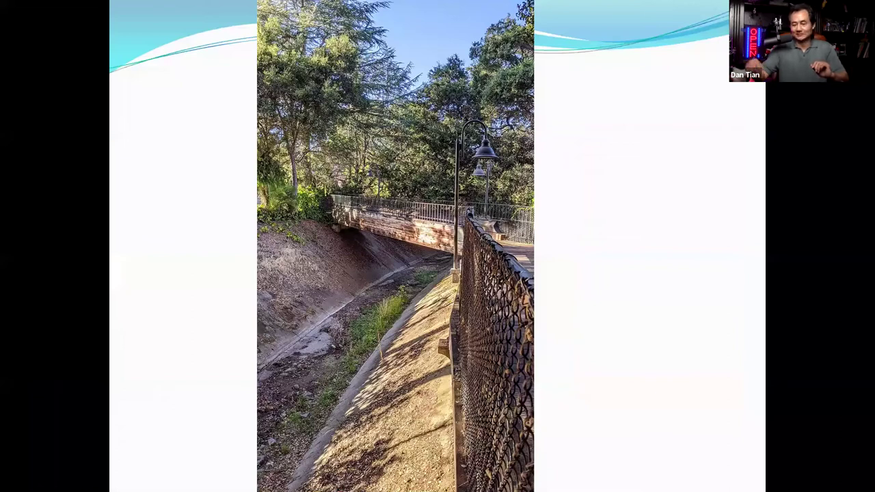
Advance past the creek photo, Adobe logo and app-icon slides to Third-Party Plug-ins
key("Right")
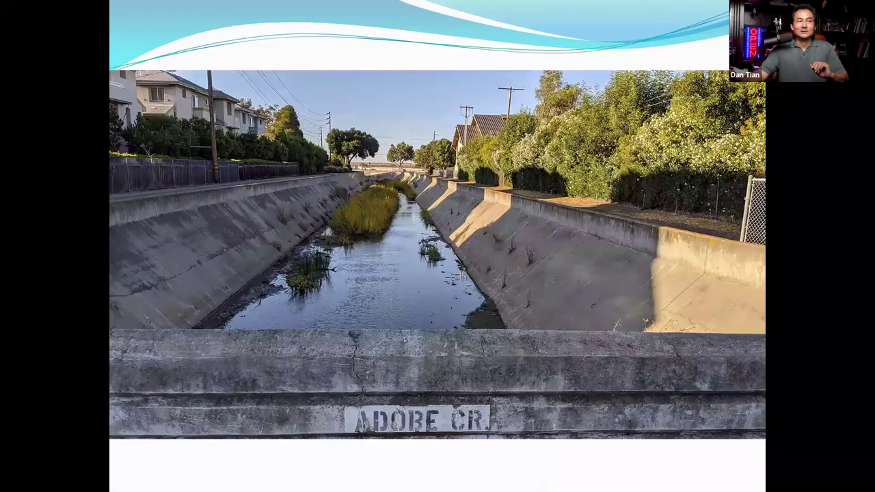
key("Right")
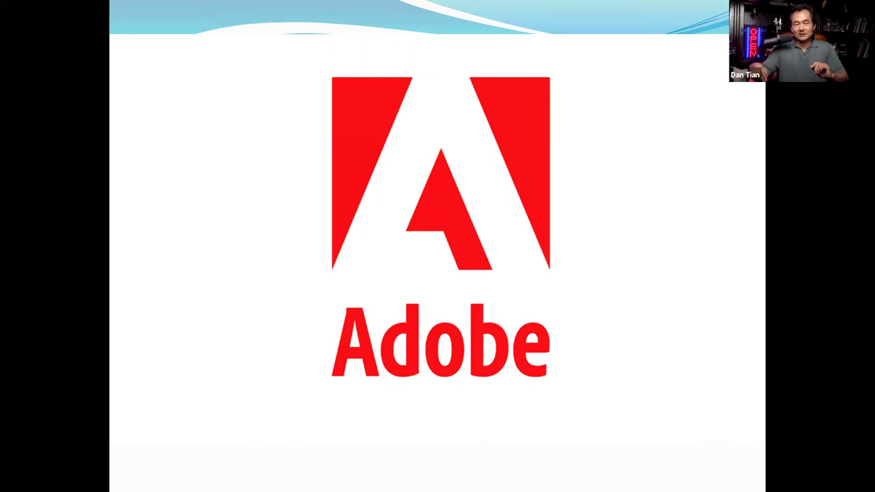
key("Right")
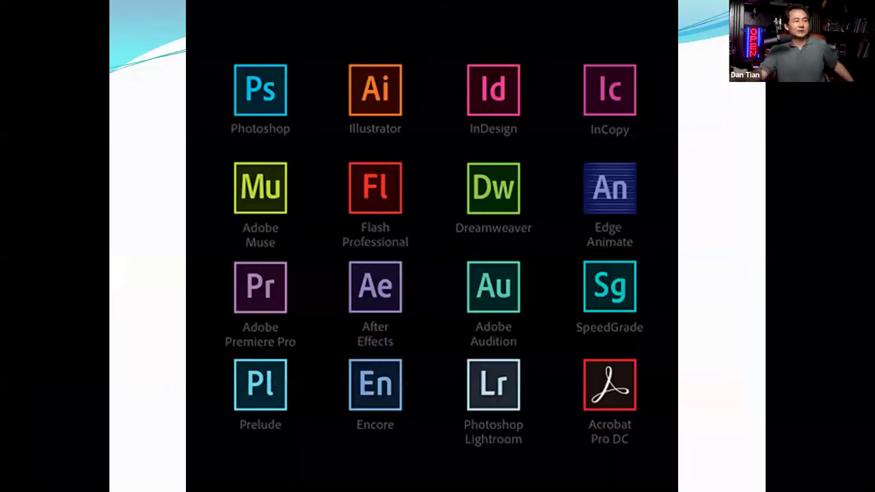
key("Right")
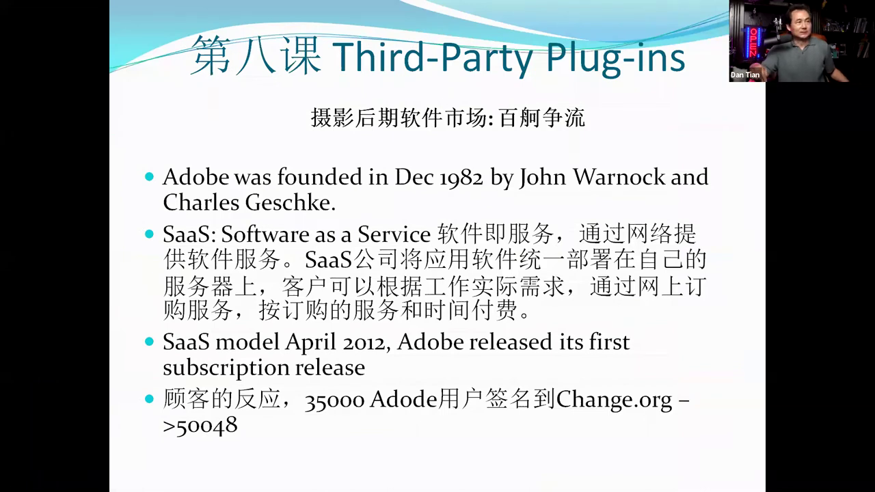
Step through the poll results to the subscription quote, then back to the Adobe founding slide
key("Right")
key("Right")
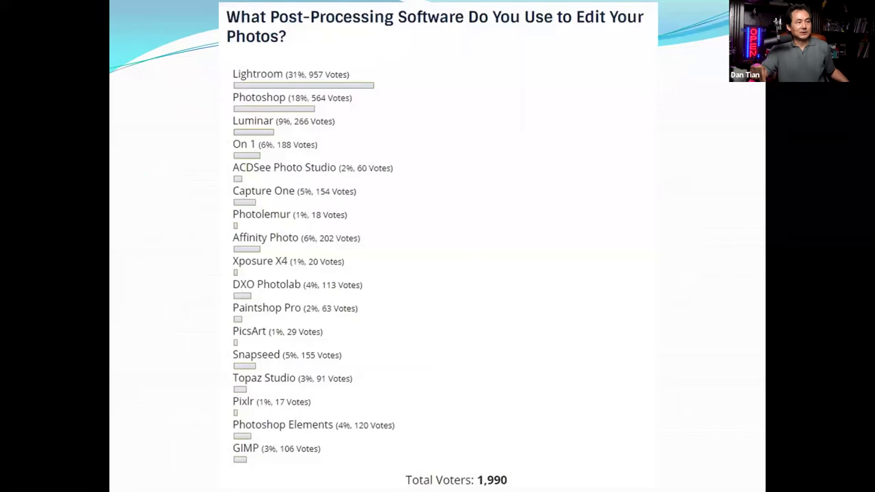
key("Right")
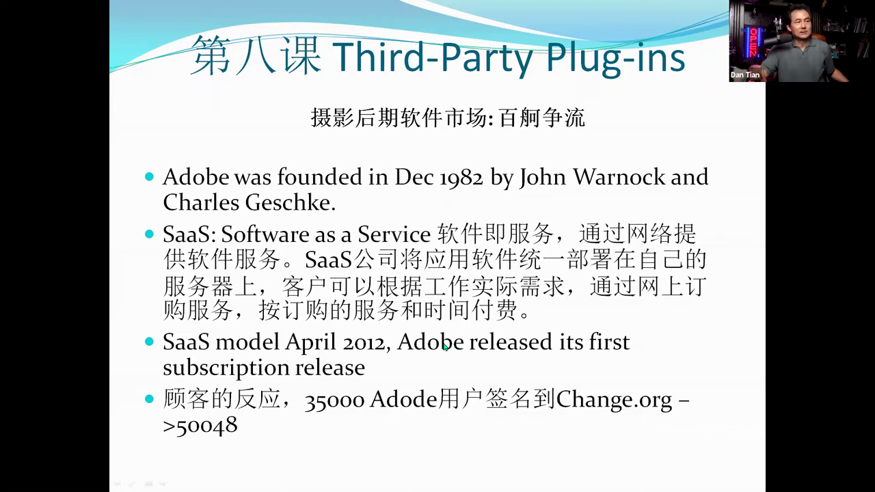
key("Right")
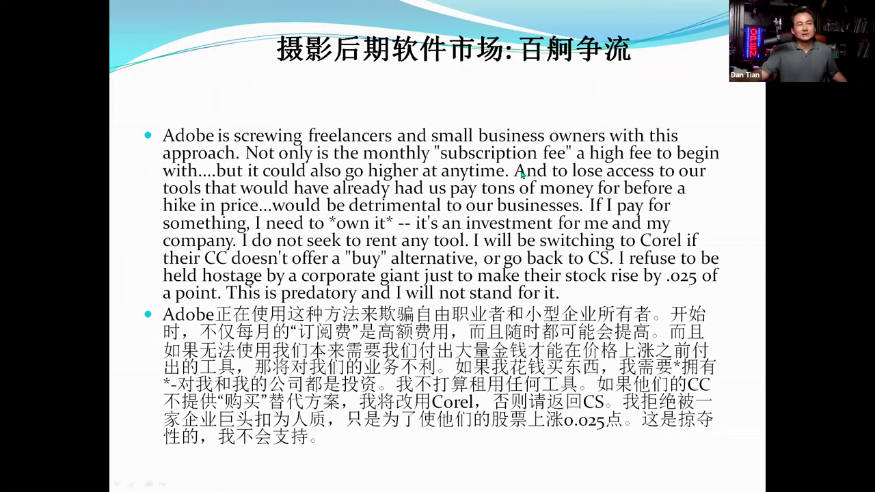
key("Left")
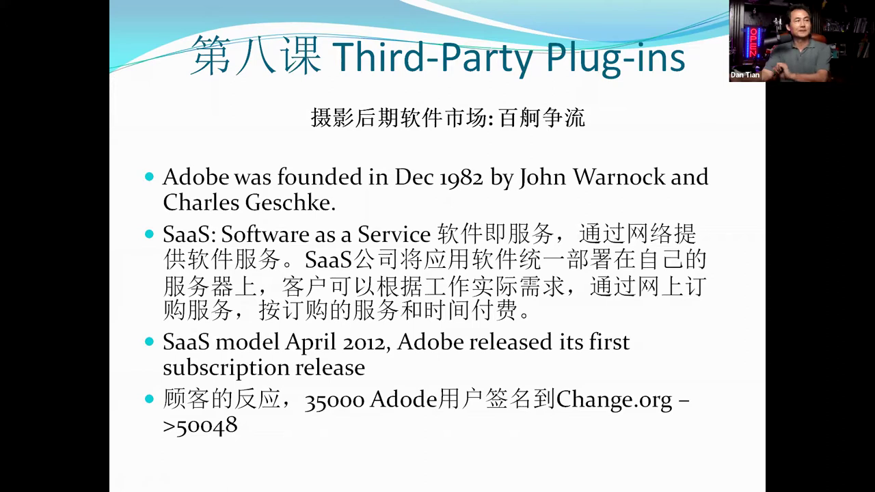
Advance the slide show to the bilingual freelancer quote complaining about Adobe's subscription fees
key("Right")
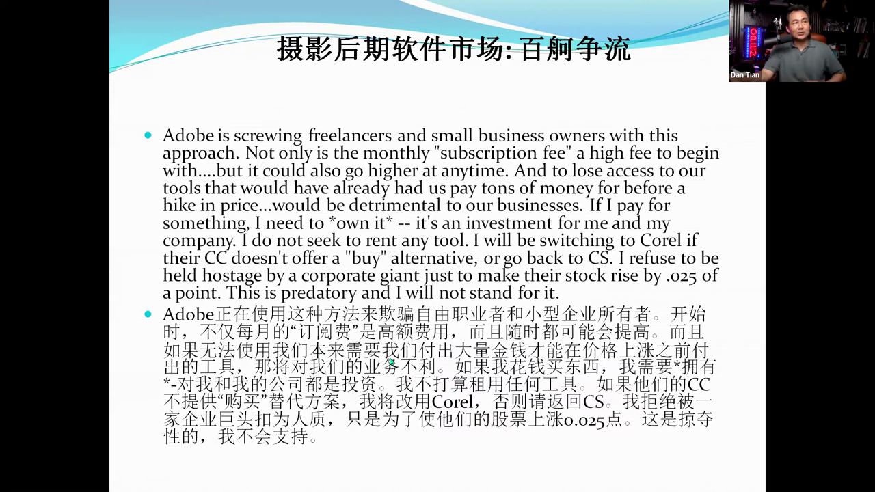
Show the Lightroom 6 and CS6 versus Creative Cloud price comparison, then return to the freelancer quote
left_click(381, 343)
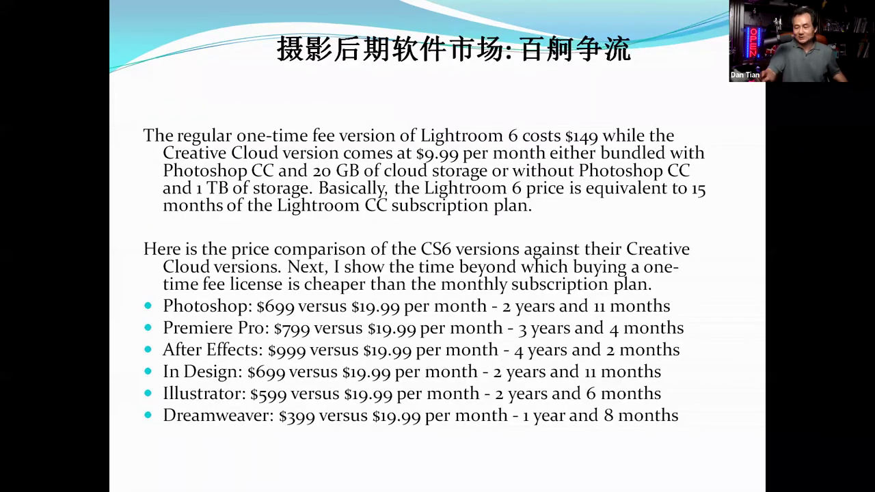
key("Right")
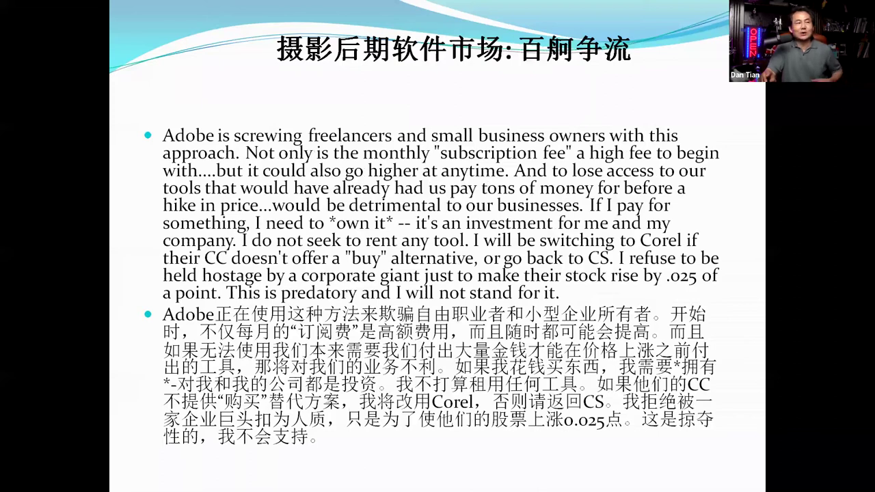
Move through the Third-Party Plug-ins, quote and price slides to the Alternative Tools list, On1 Photo RAW $79.99 to PicMoney
key("Right")
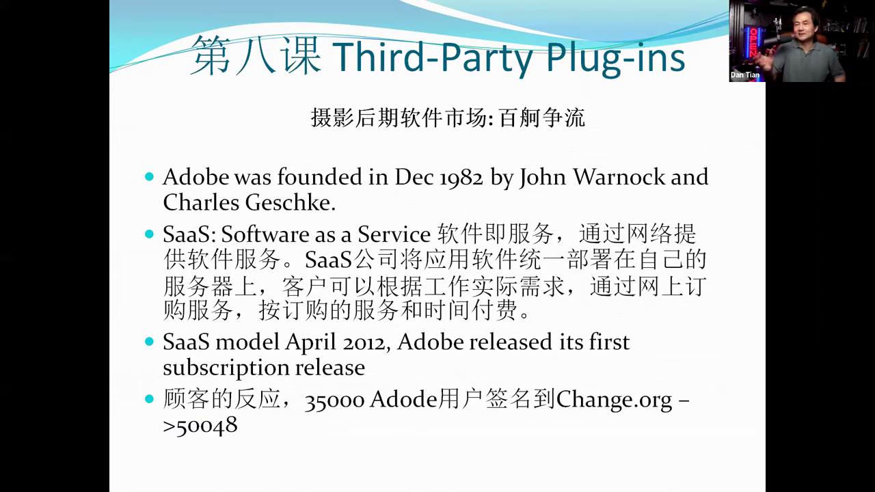
key("Right")
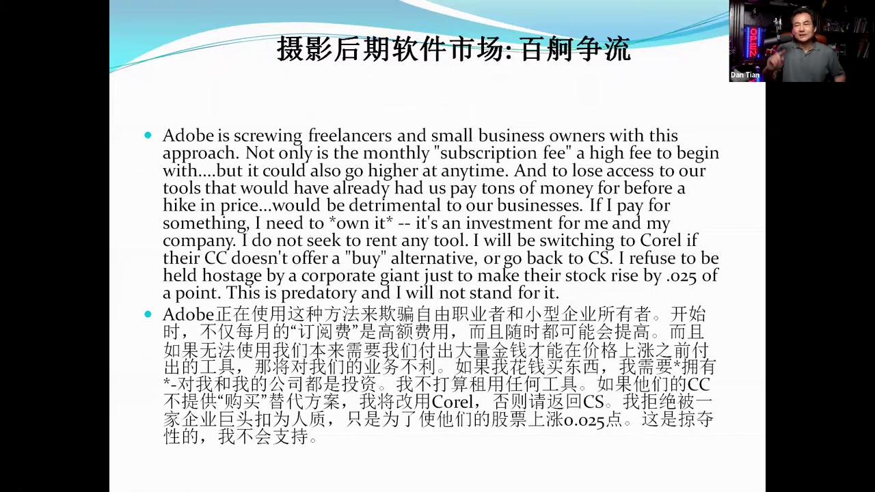
key("Right")
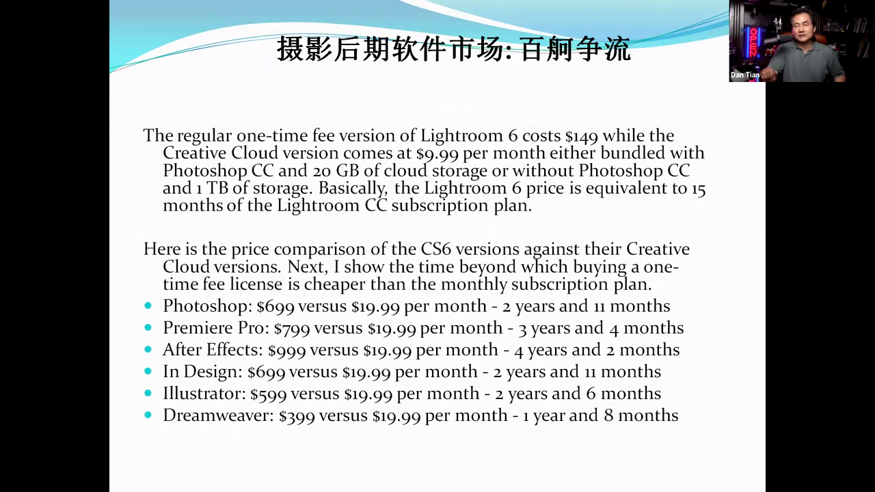
key("Right")
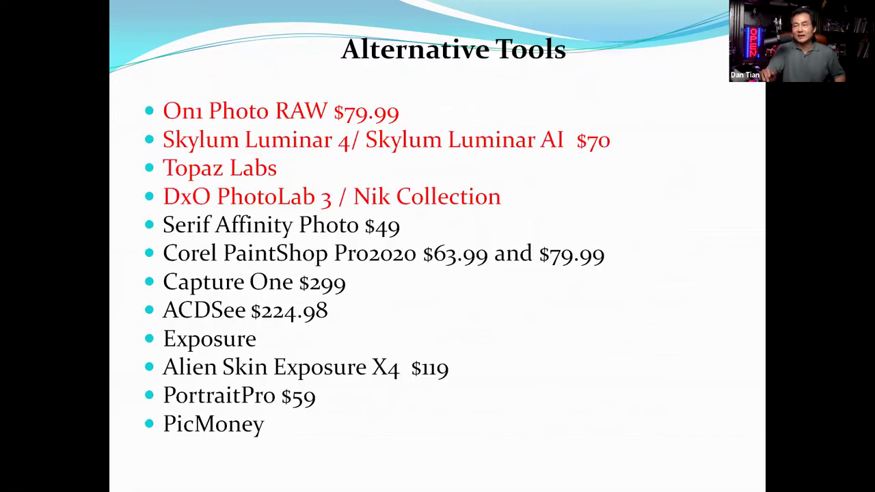
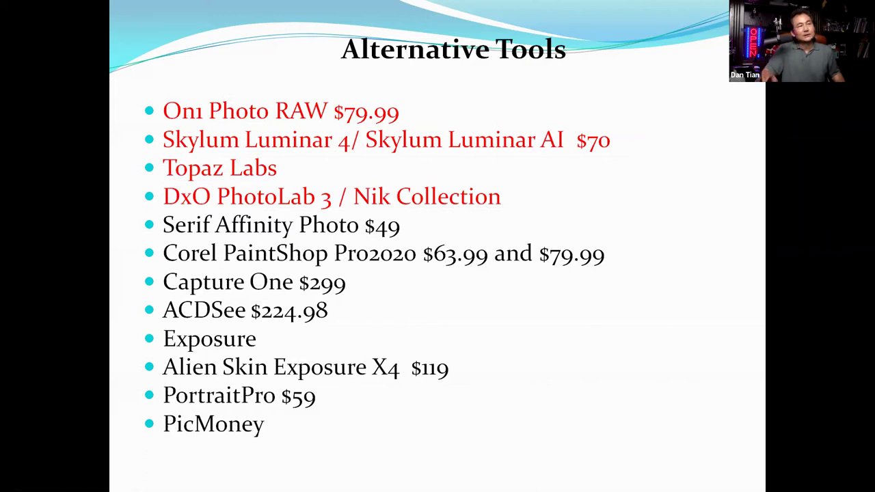
Advance past the free alternative tools slide to the dPS poll webpage screenshot slide
key("Right")
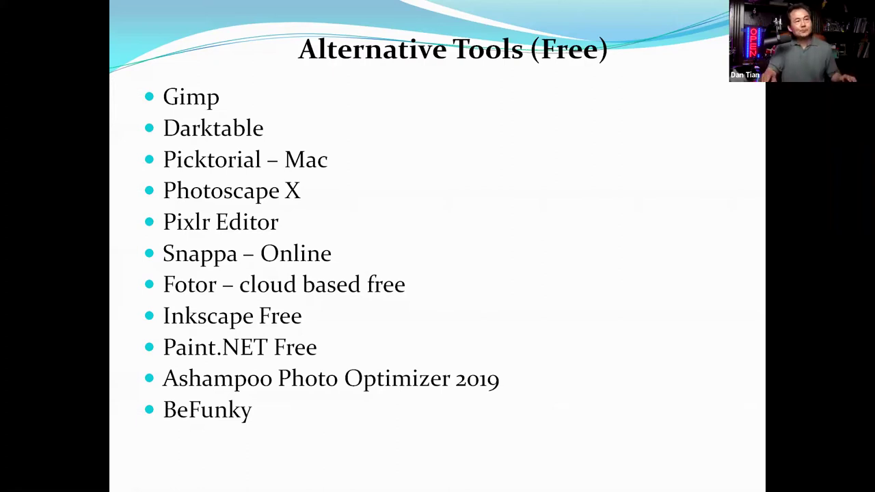
key("Right")
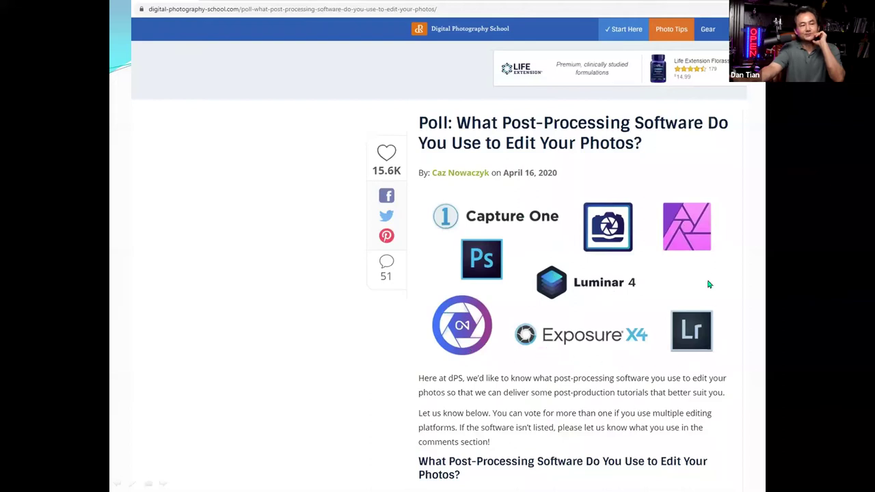
Advance through the poll results to the 2020 pie chart led by Lightroom at 31%
key("Right")
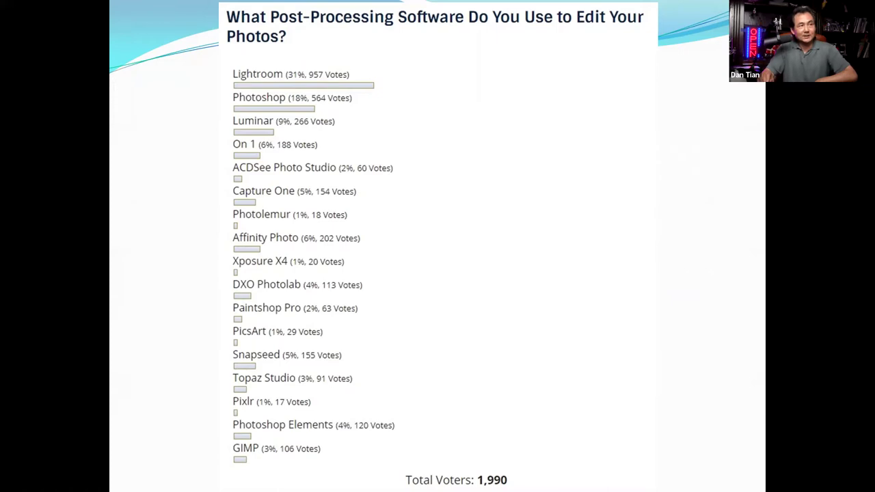
key("Right")
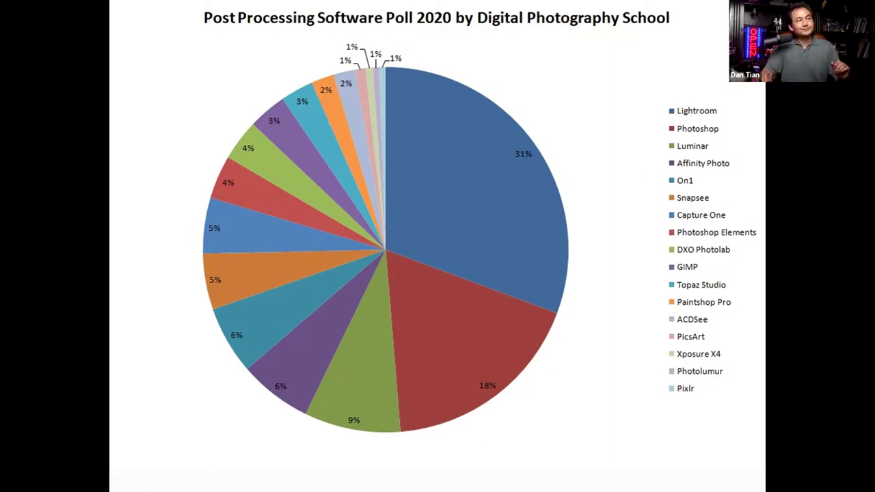
Navigate through the poll and free tools slides to the paid Alternative Tools slide
key("Right")
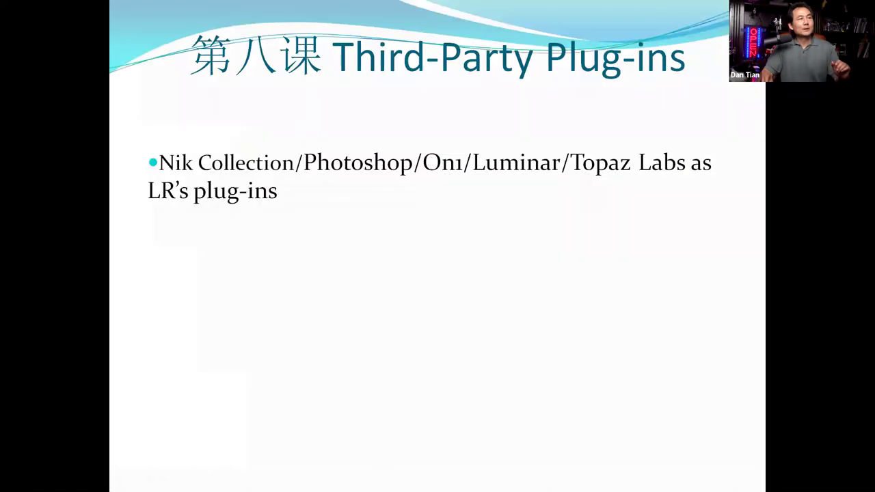
key("Left")
key("Left")
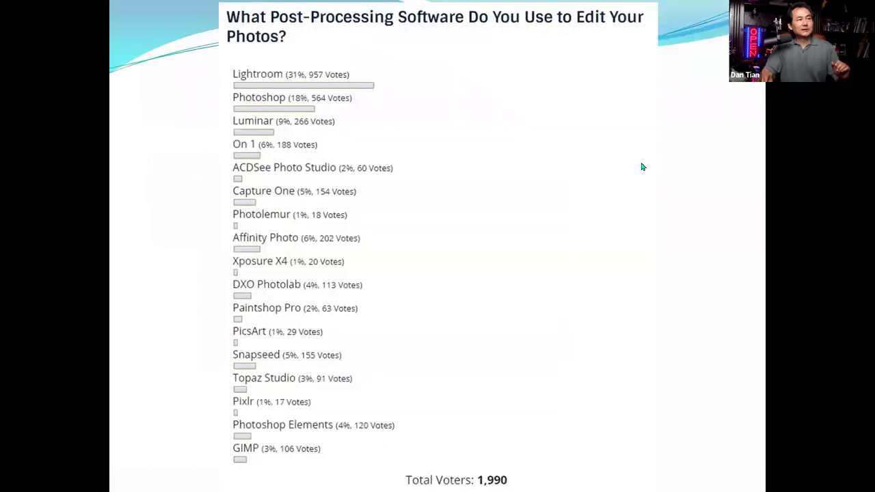
key("Right")
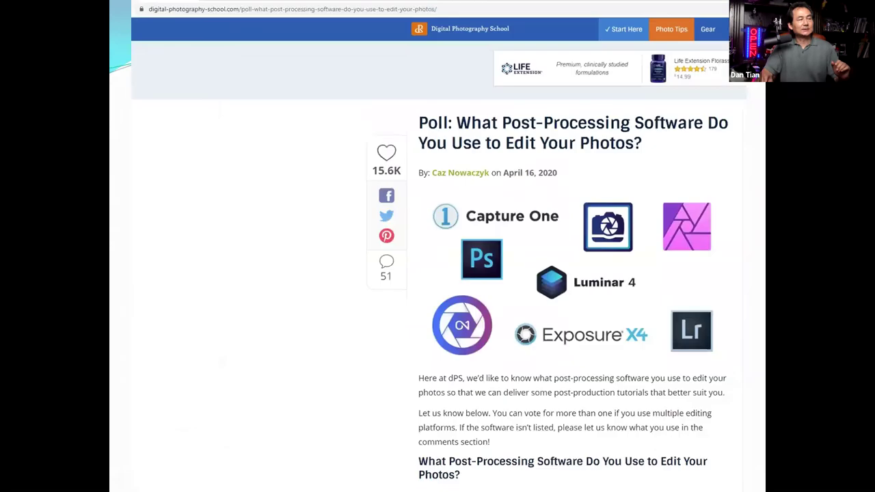
key("Right")
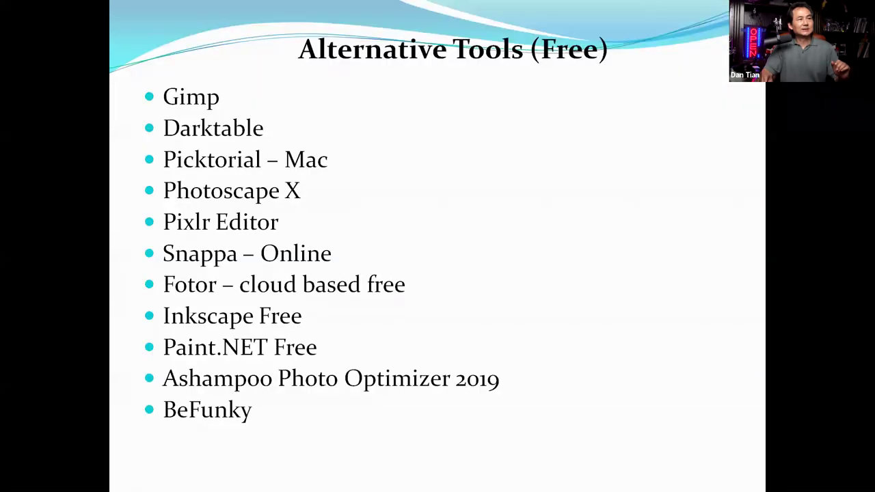
key("Right")
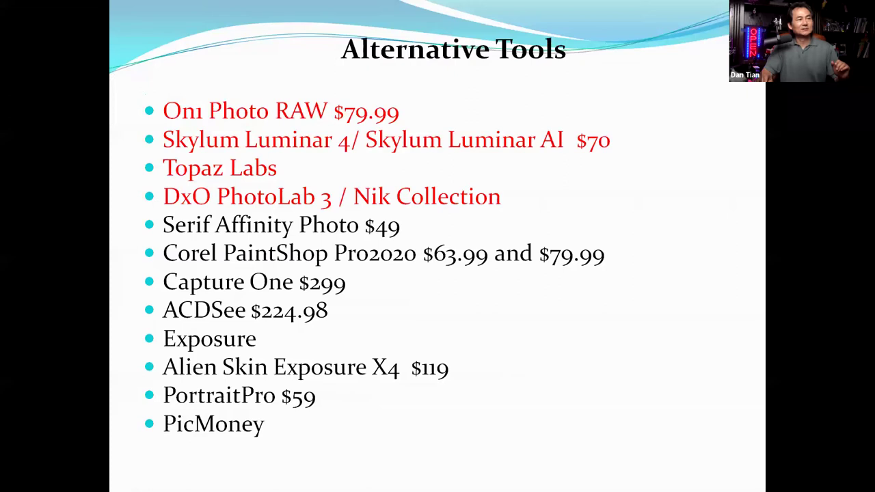
Move on through the Lightroom/CS6 price and Adobe history slides to the Adobe app icon grid
key("Right")
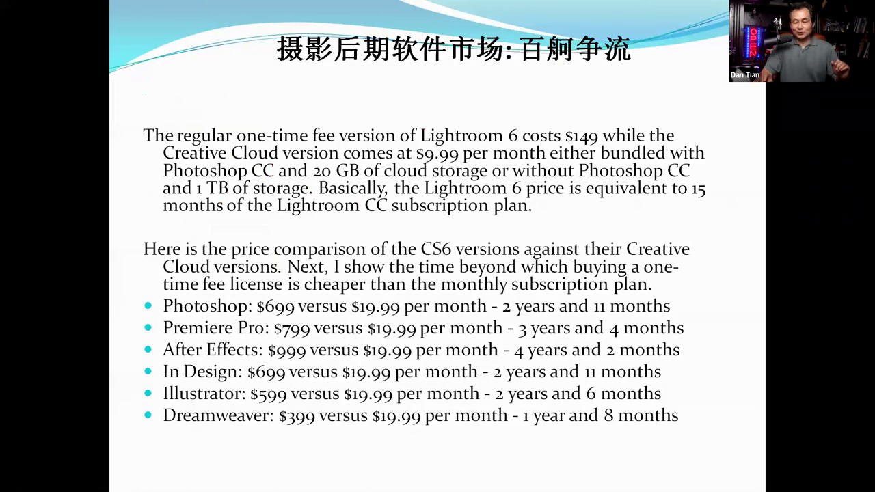
key("Right")
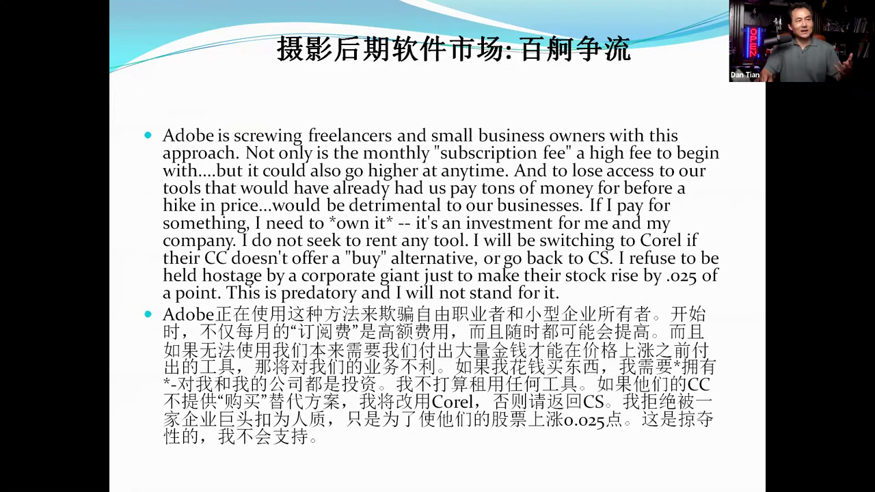
key("Right")
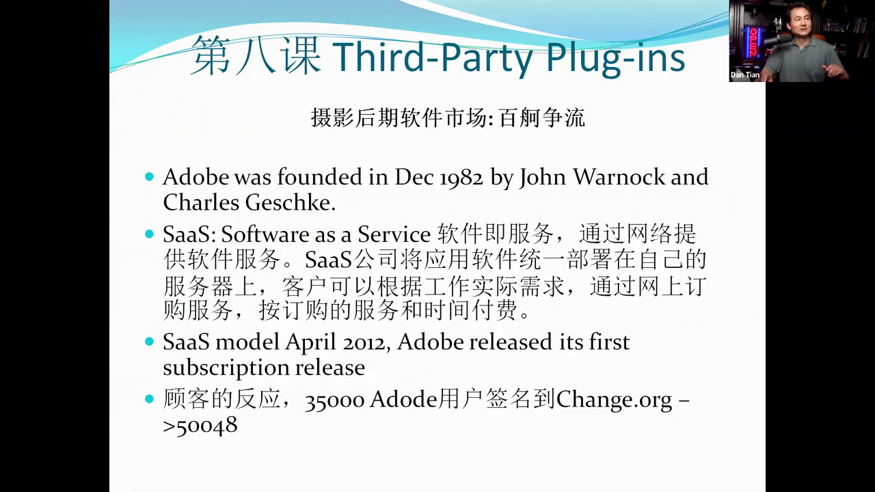
key("Right")
key("Right")
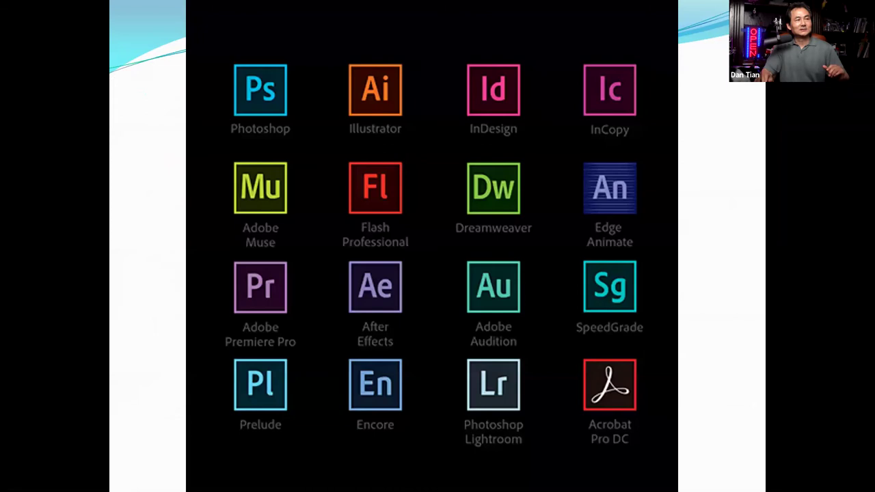
key("Left")
key("Left")
key("Left")
key("Left")
key("Right")
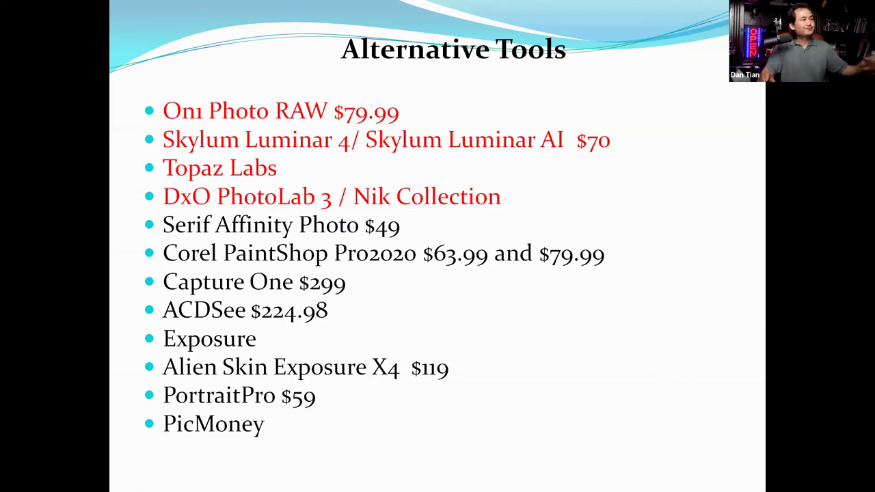
Advance past the free alternative tools slide to the Nik Collection slide listing 7 modules
key("Right")
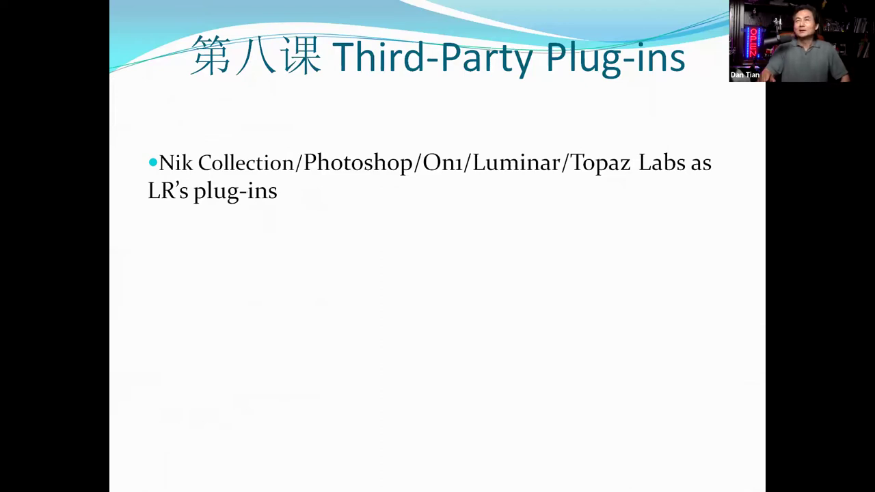
key("Right")
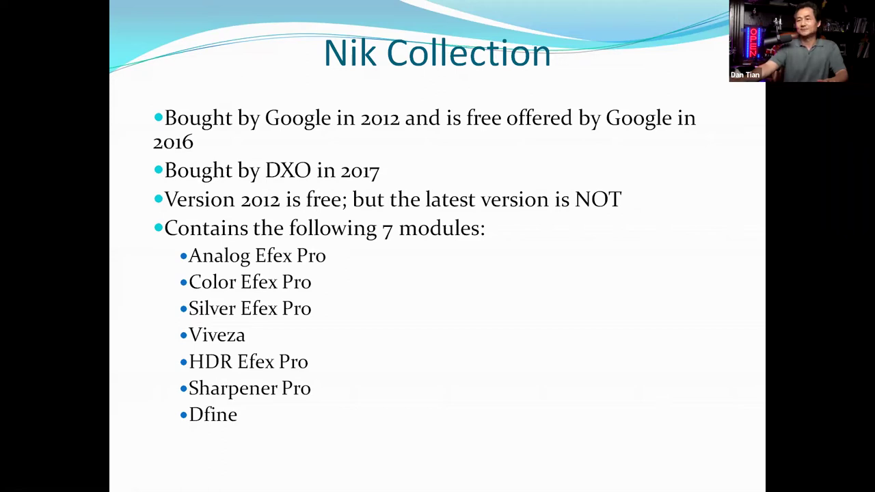
Exit the slideshow and switch to Chrome showing dxo.com/dxo-photolab
key("Escape")
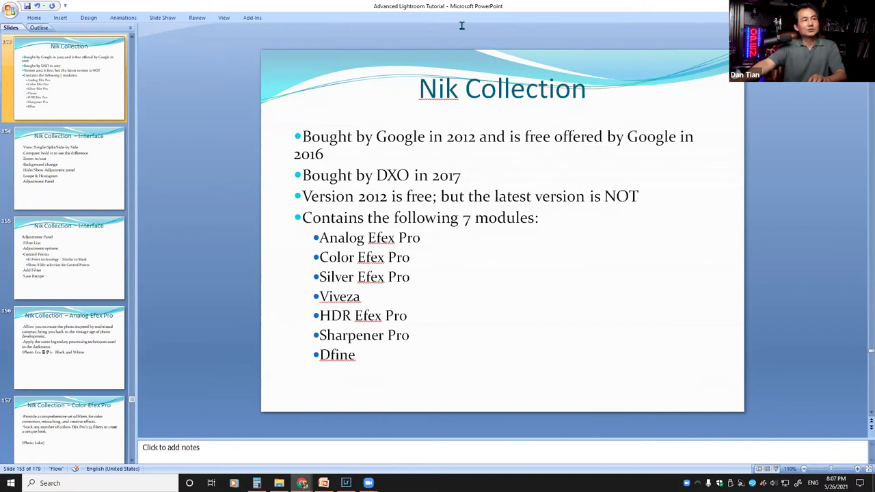
key("alt+Tab")
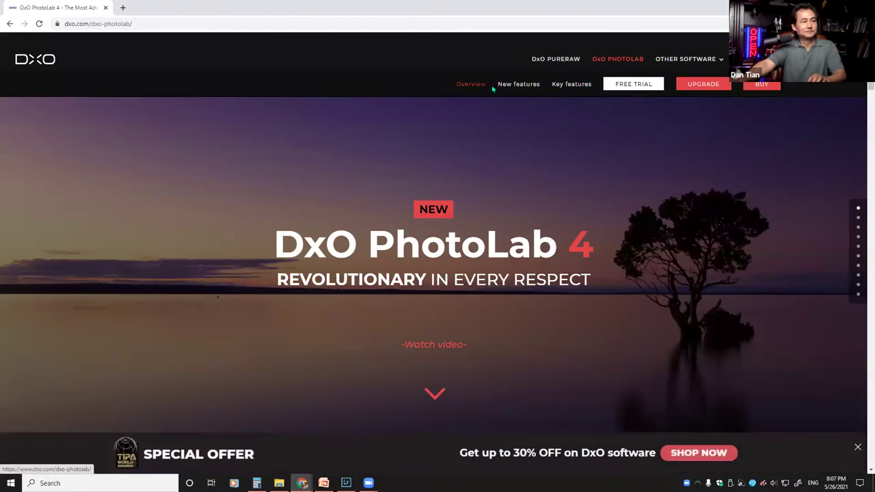
Scroll the DxO PhotoLab 4 page down to its prices and awards, back to the top, then minimize Chrome
scroll(527, 88, "down", 1)
scroll(595, 357, "down", 2)
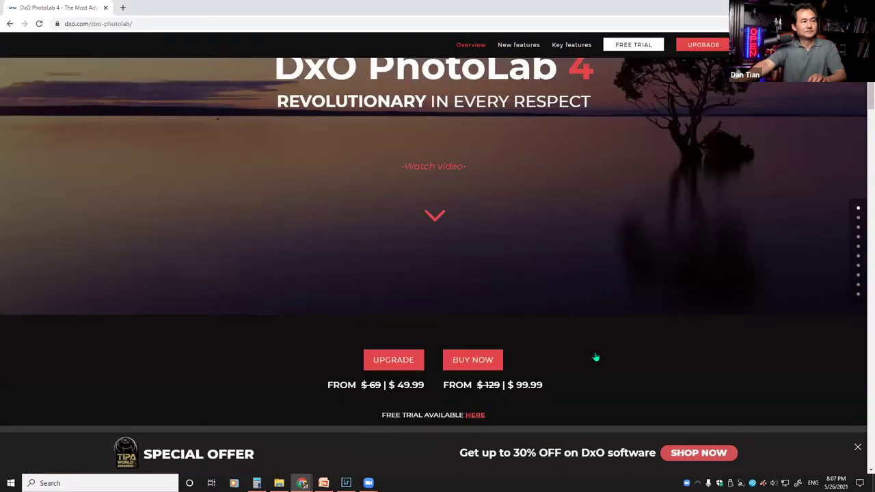
scroll(595, 356, "down", 4)
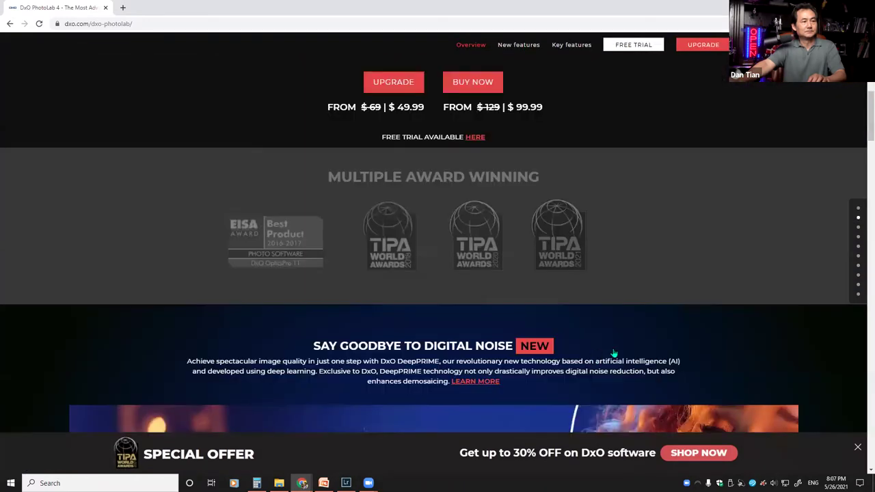
scroll(610, 350, "down", 2)
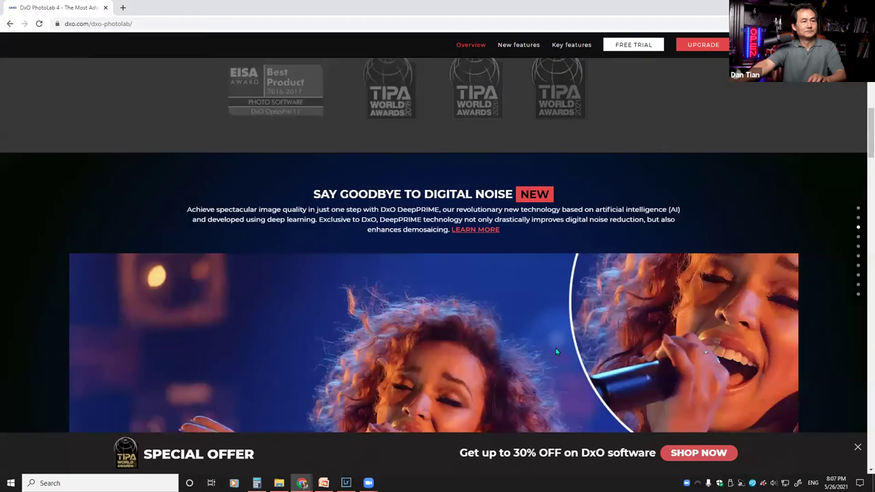
scroll(374, 266, "up", 7)
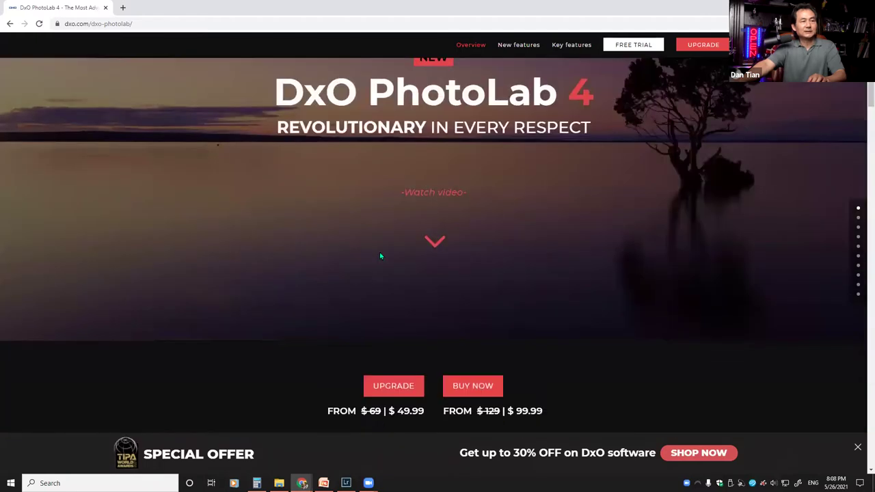
scroll(380, 255, "down", 2)
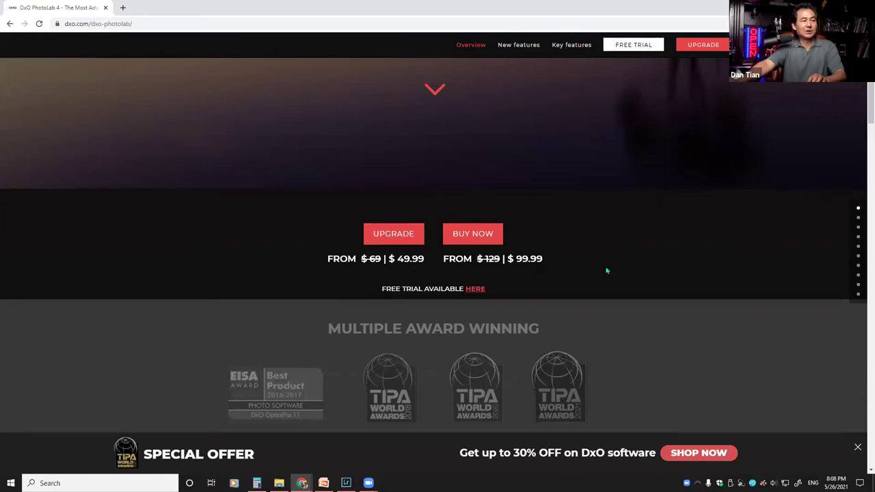
scroll(606, 270, "up", 3)
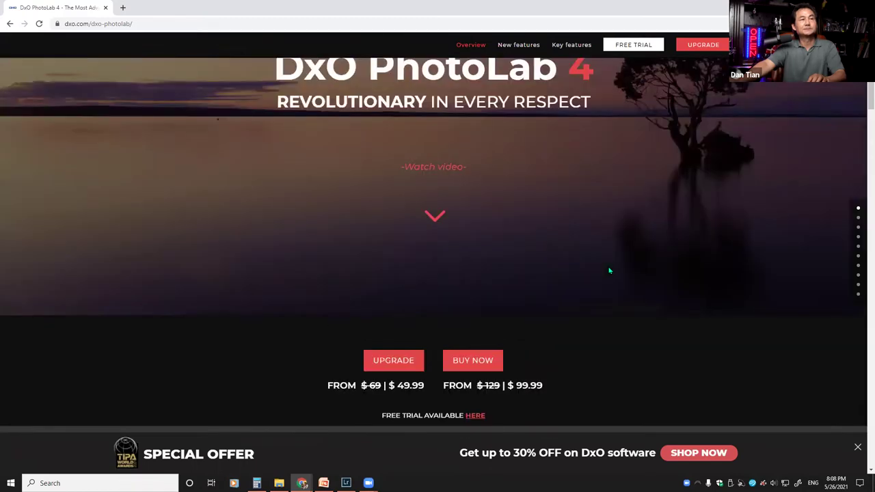
scroll(391, 278, "up", 2)
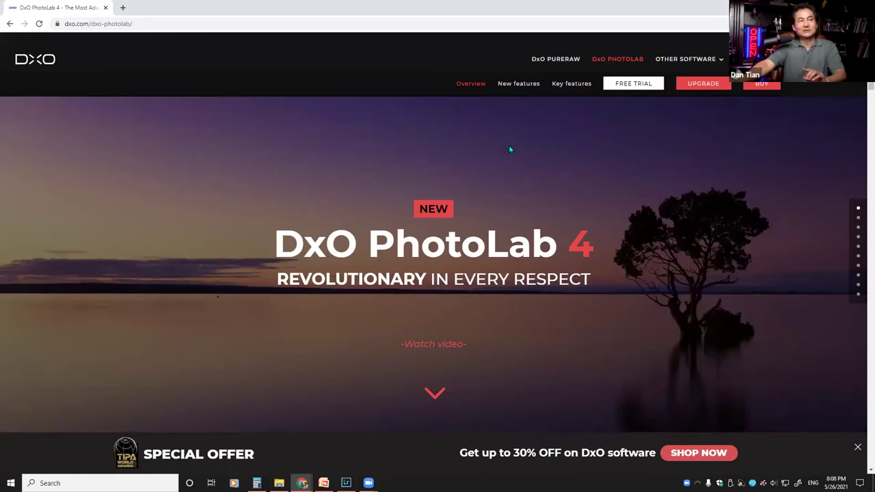
key("super+Down")
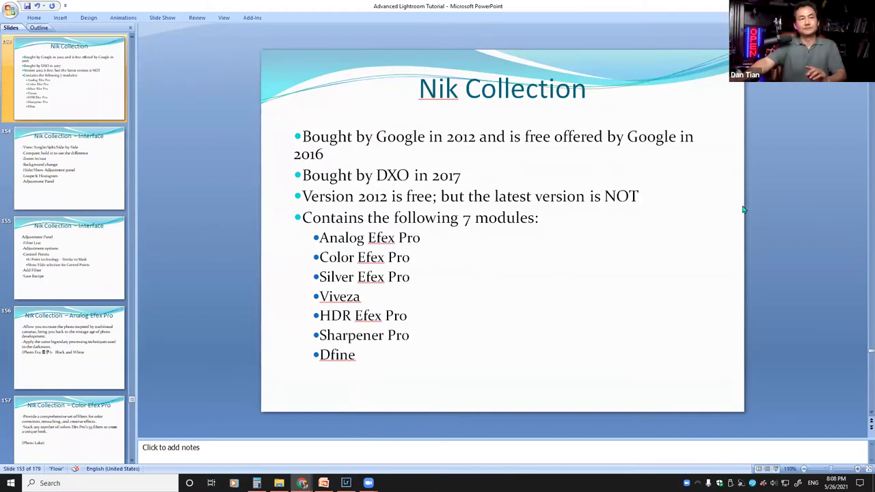
Move to the Nik Collection – Interface slide, then minimize PowerPoint to reveal the desktop
key("Down")
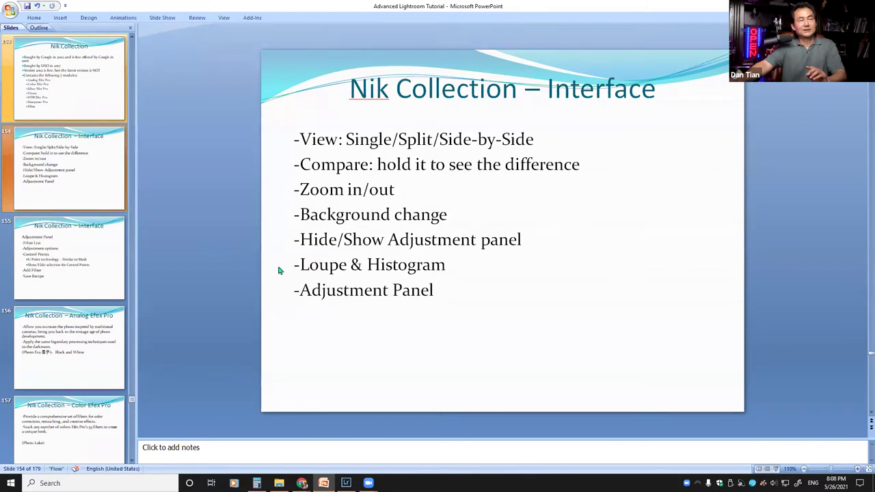
key("super+Down")
left_click(324, 481)
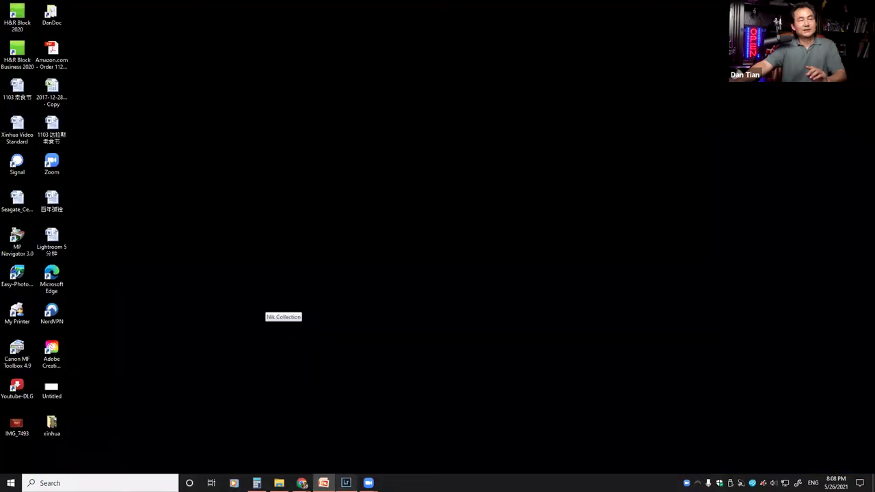
Show the LR_Training folder in Lightroom's Library and display the _K1A1601-Edit.jpg portrait
left_click(345, 482)
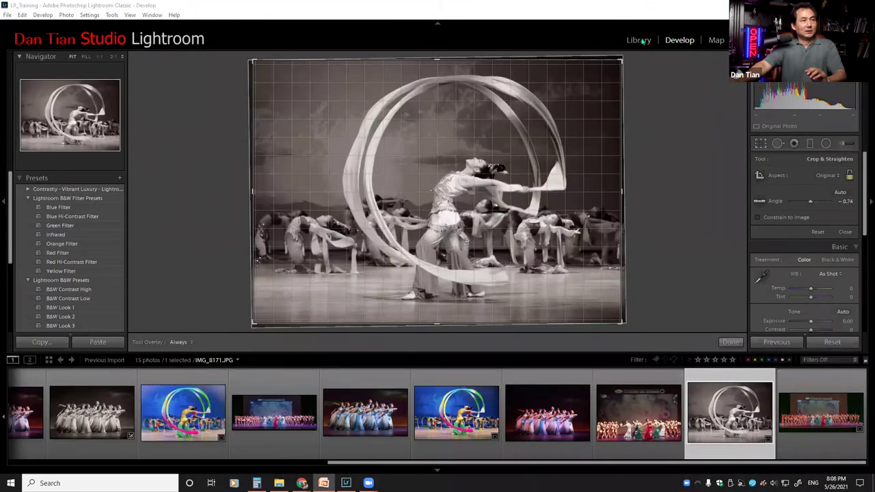
left_click(19, 295)
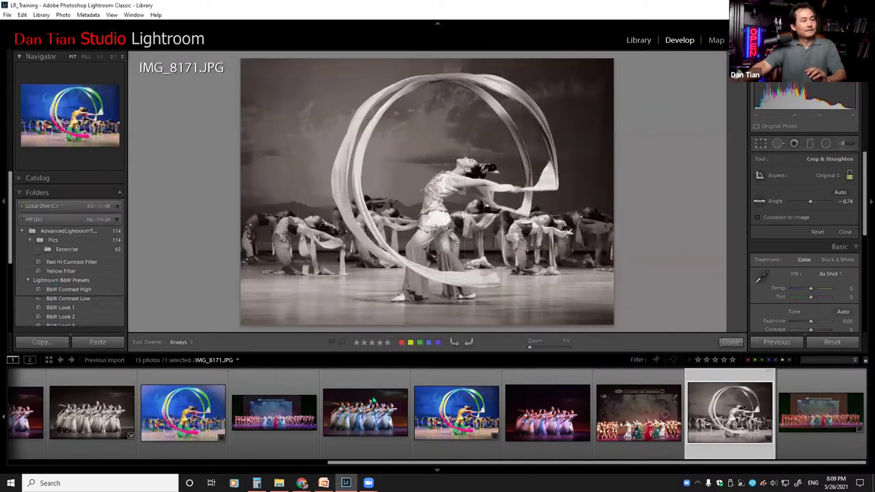
key("e")
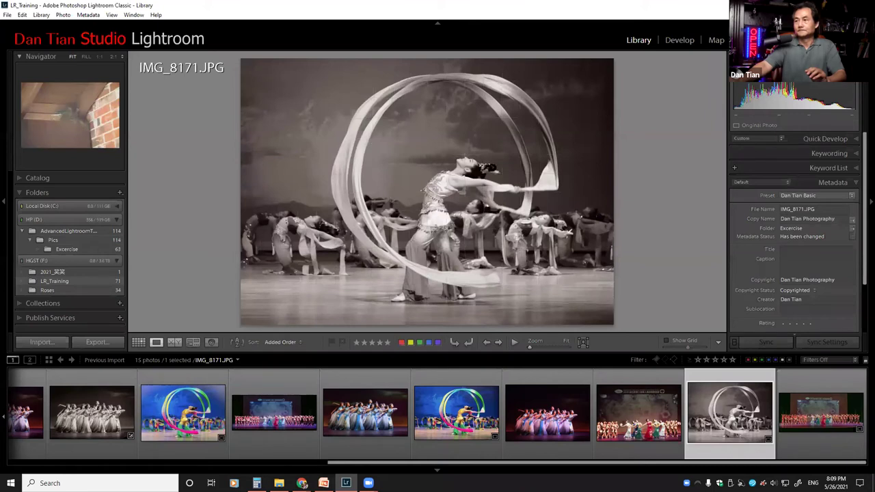
left_click(54, 281)
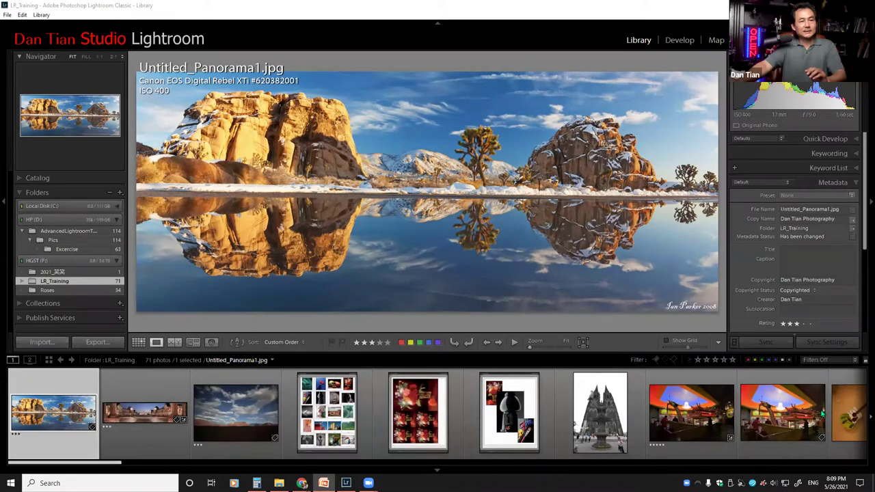
key("End")
key("Right")
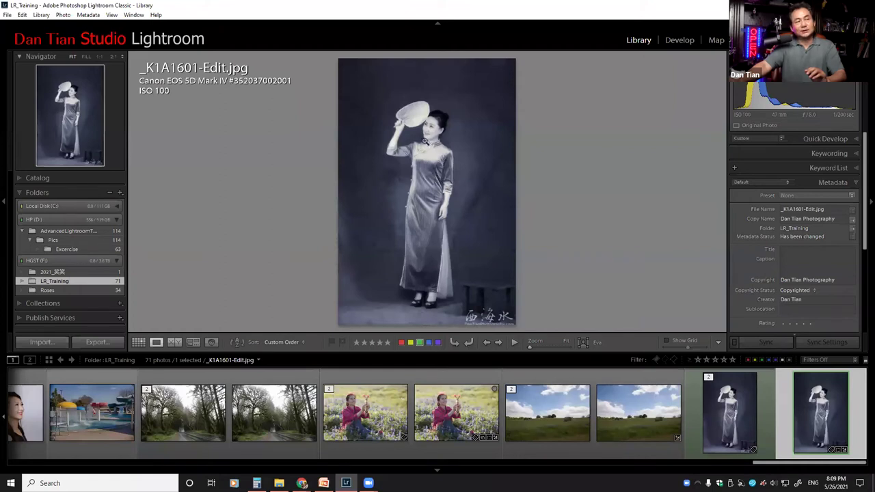
right_click(433, 143)
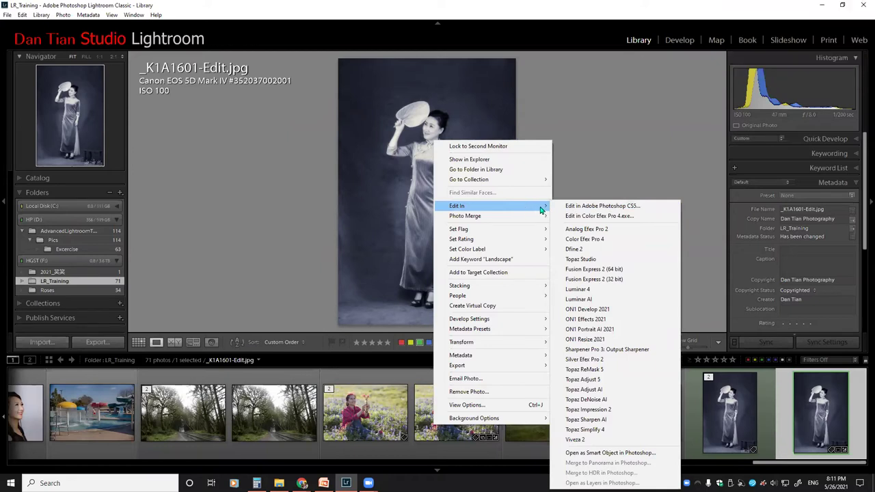
left_click(585, 216)
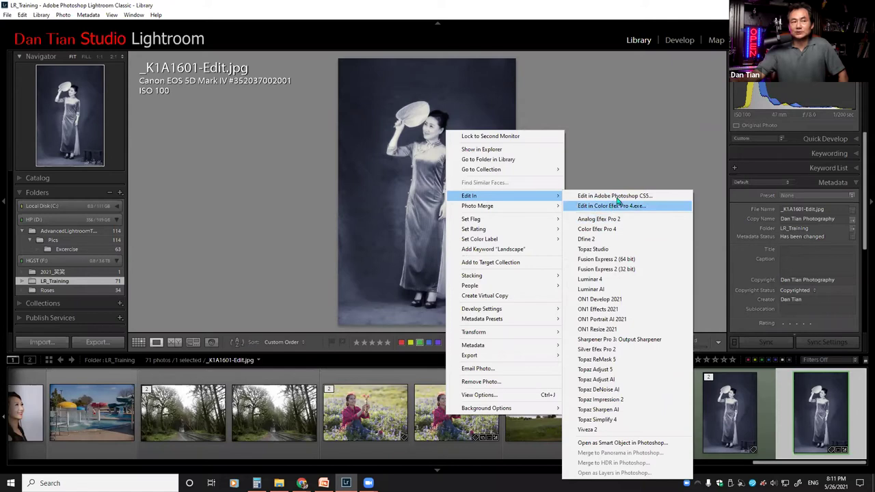
left_click(615, 195)
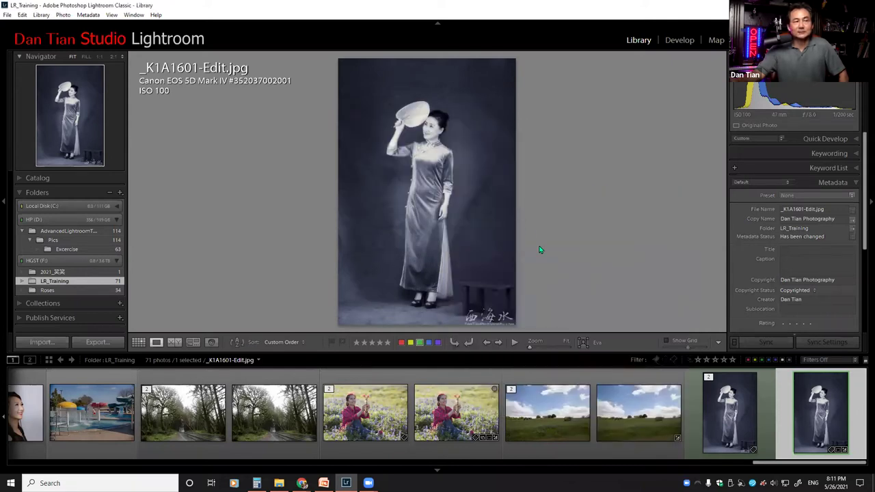
right_click(484, 190)
mouse_move(539, 255)
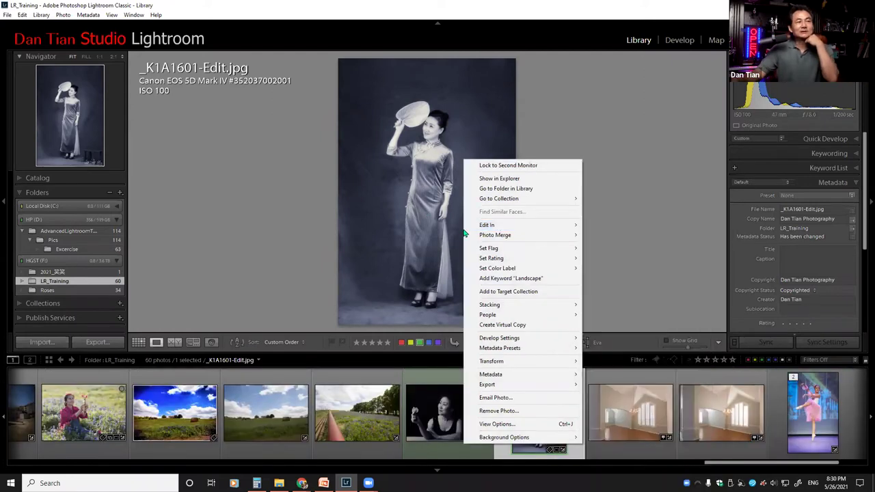
Choose Edit In > Analog Efex Pro 2 for the qipao portrait, then dismiss the copy options dialog
mouse_move(486, 226)
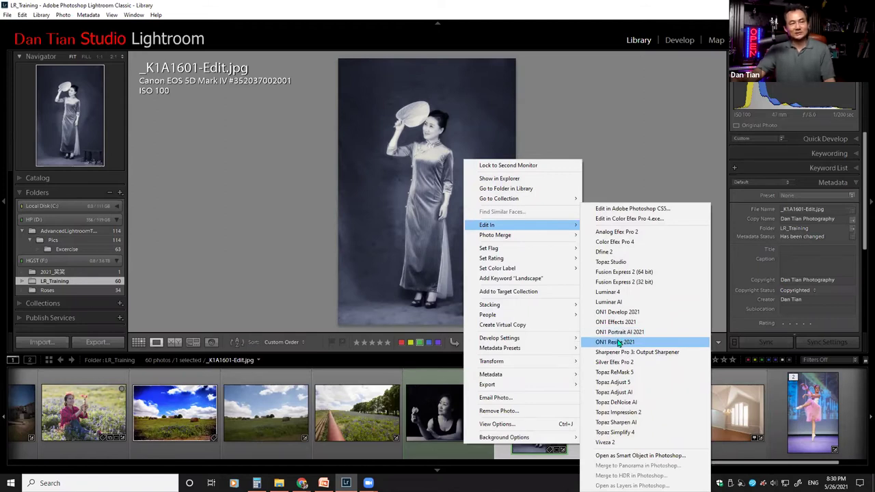
left_click(624, 234)
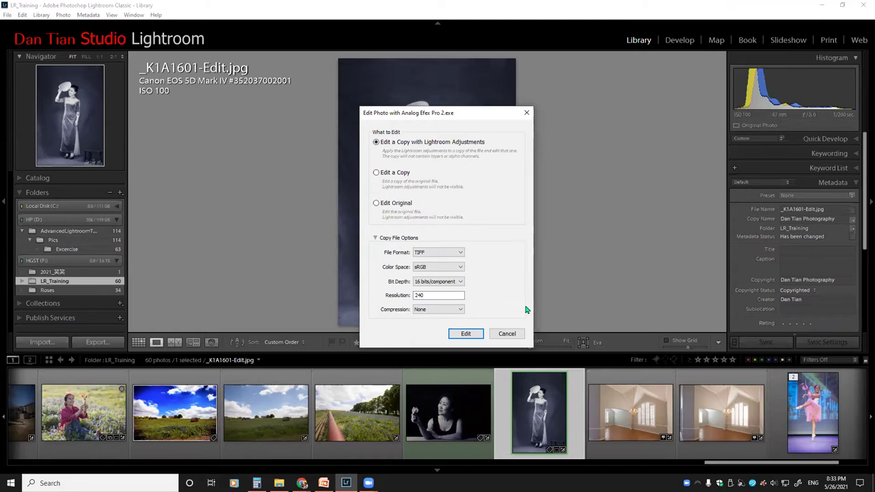
left_click(506, 333)
right_click(446, 189)
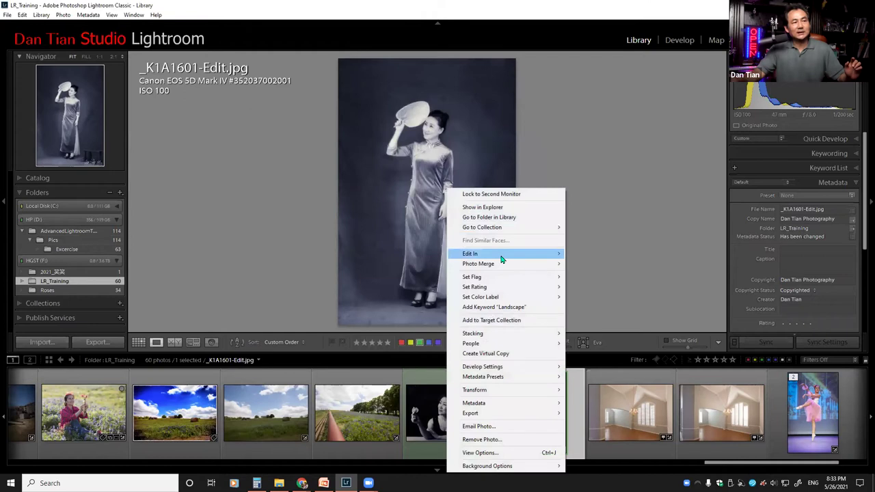
mouse_move(523, 255)
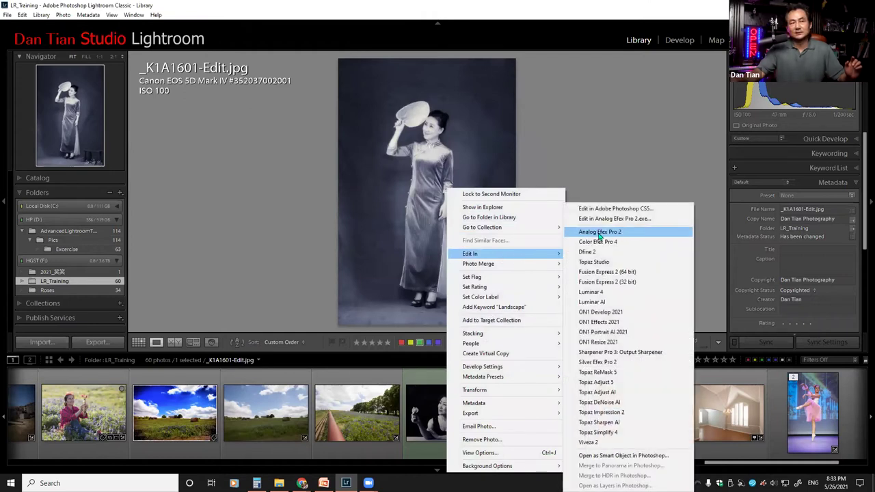
left_click(605, 234)
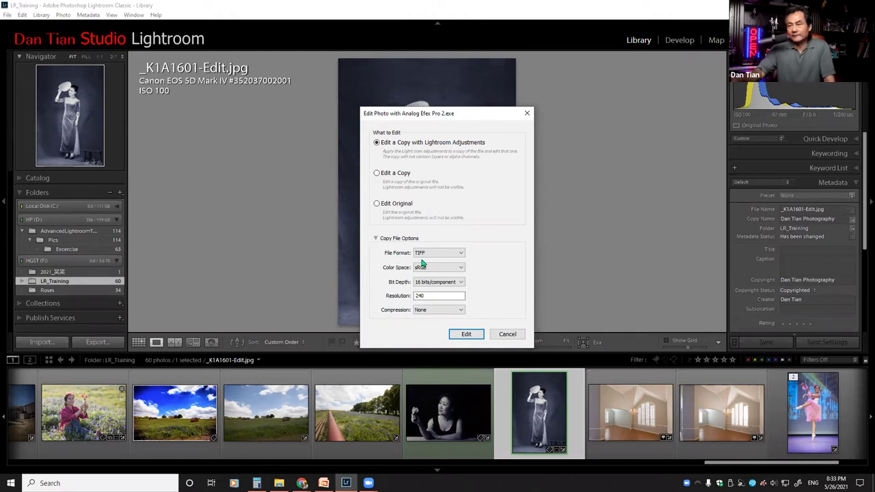
Expand the File Format list in the Analog Efex Pro 2 edit dialog to show TIFF, PSD and JPEG
left_click(462, 254)
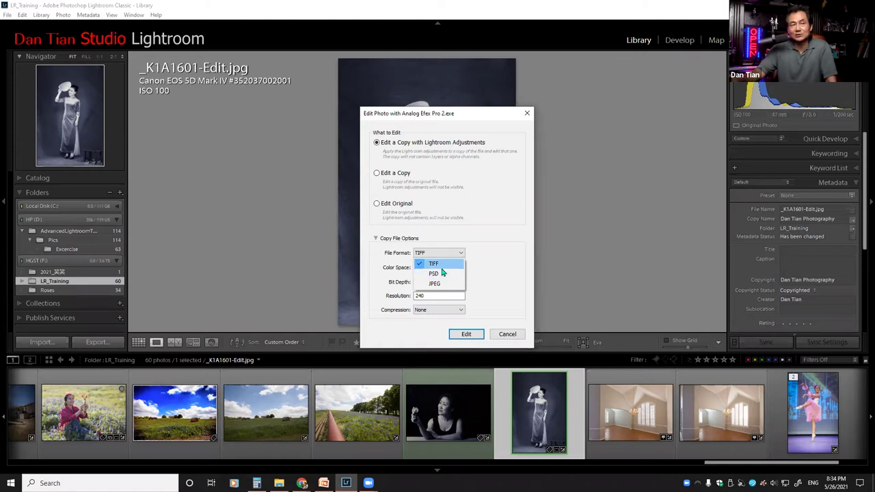
Leave the copy's file format as TIFF and bring up the Color Space list
left_click(508, 233)
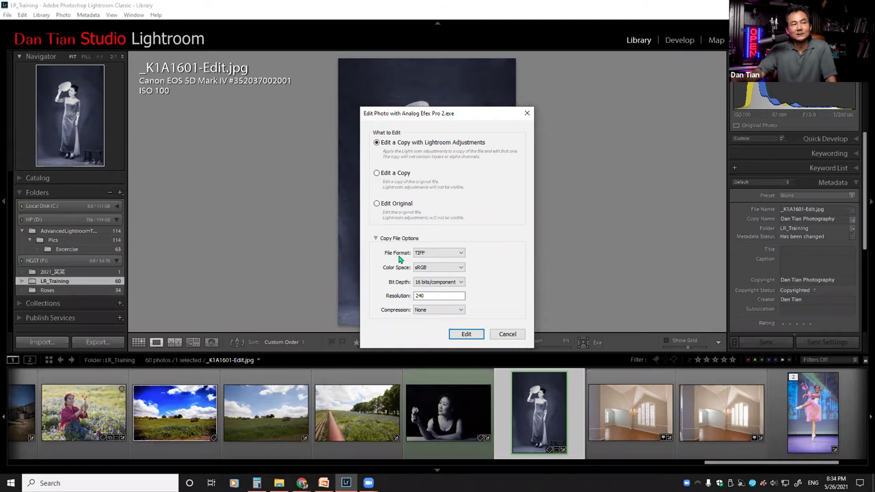
left_click(462, 269)
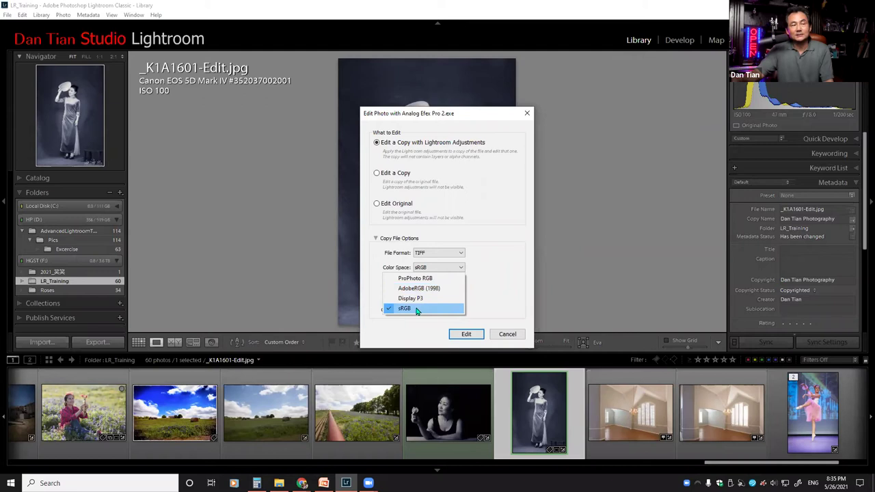
Confirm sRGB as the colour space and leave bit depth at 16 bits/component
left_click(416, 309)
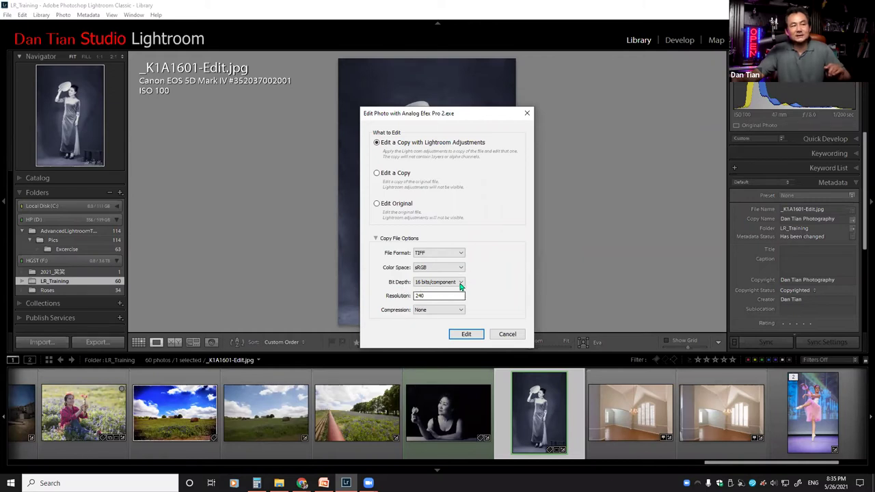
left_click(461, 283)
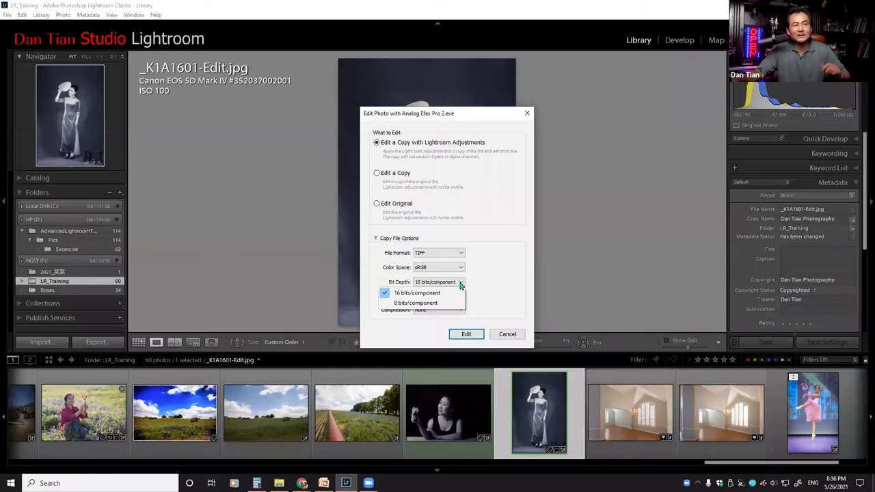
left_click(485, 284)
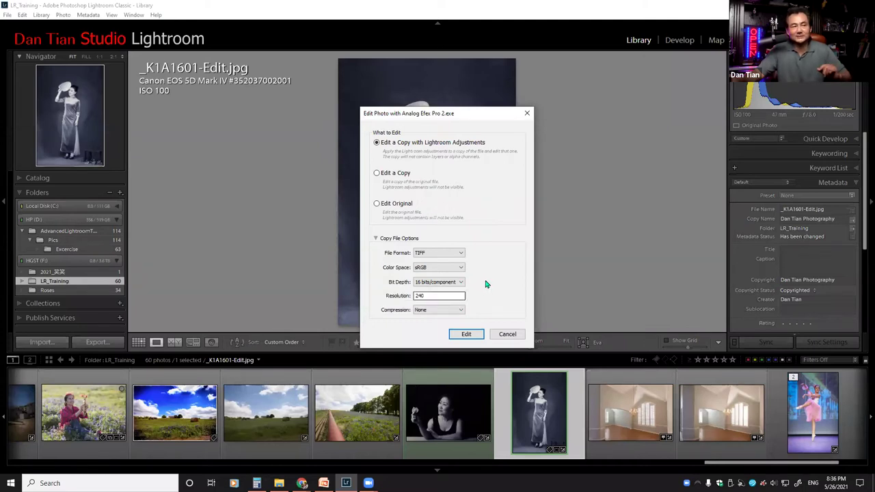
Replace the copy's 240 resolution value with 300
double_click(445, 296)
type("300")
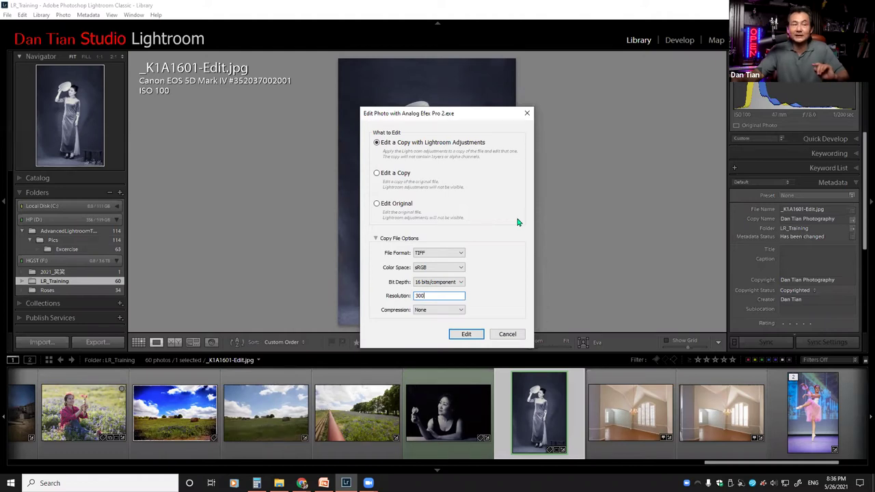
left_click(461, 311)
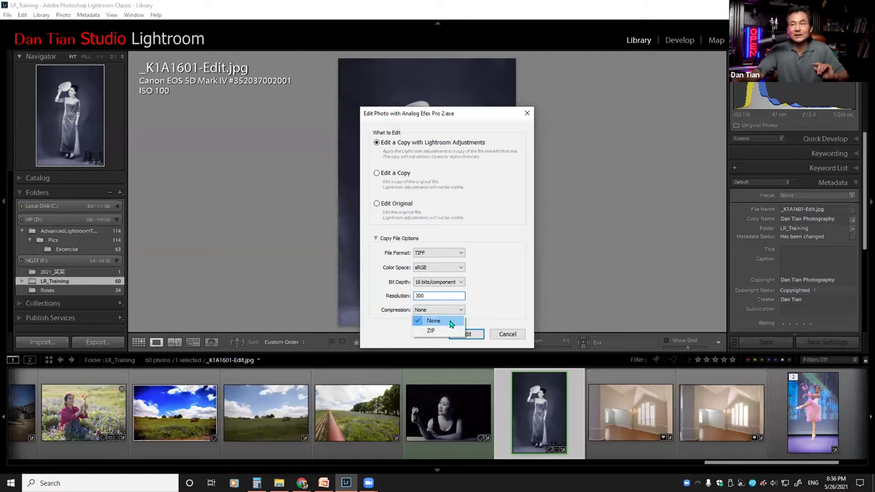
left_click(489, 292)
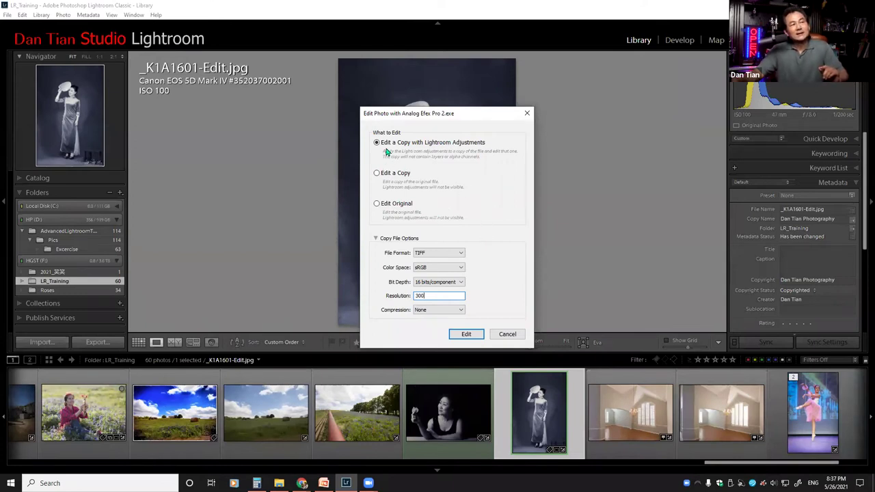
left_click(466, 335)
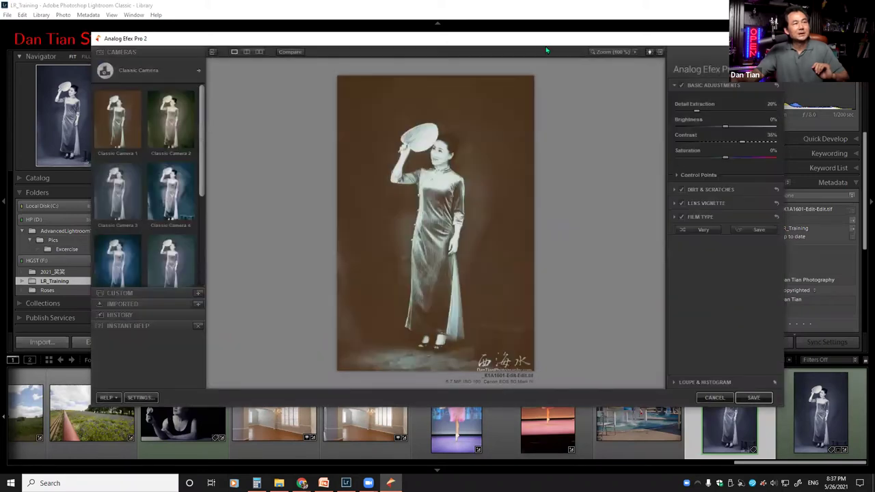
Maximize the Analog Efex Pro 2 window so the sepia portrait fills the screen
double_click(204, 36)
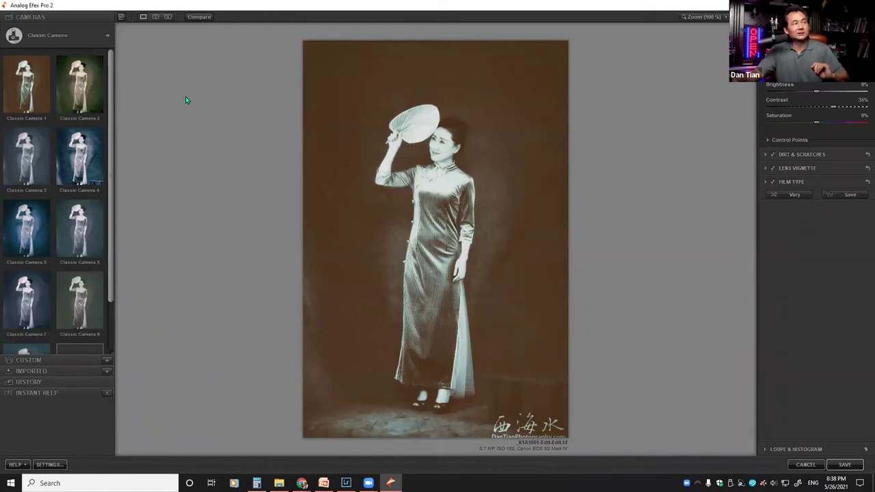
Dismiss the cancel warning to keep editing, then hide the Classic Camera preset browser
key("Escape")
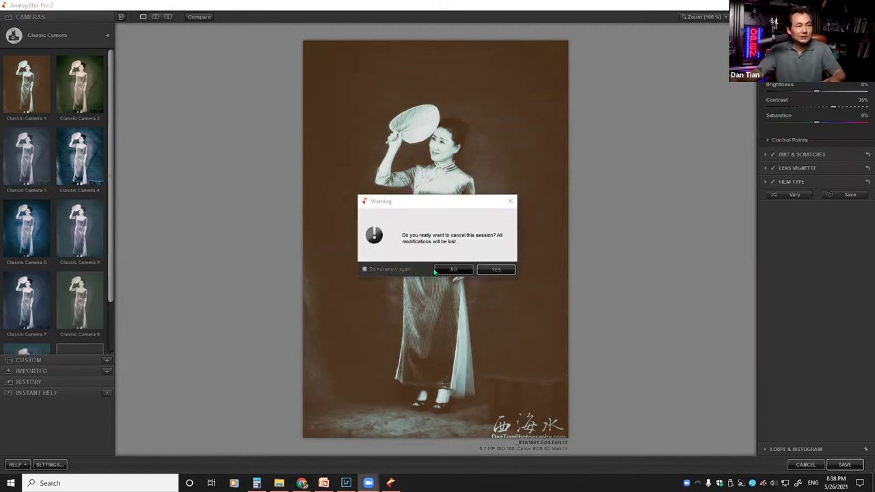
left_click(509, 205)
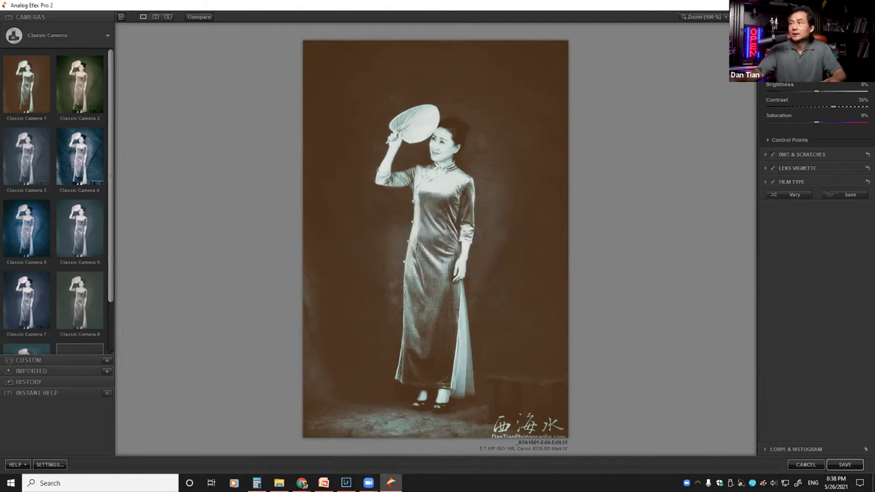
key("alt+Tab")
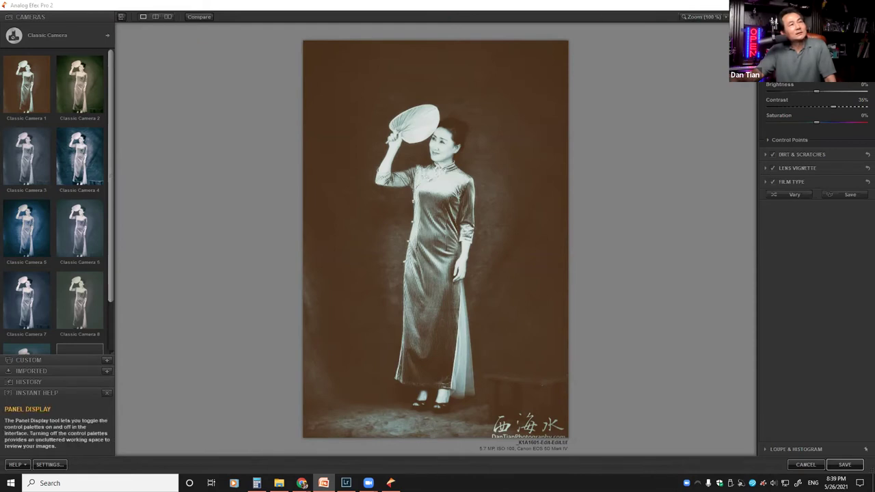
left_click(122, 18)
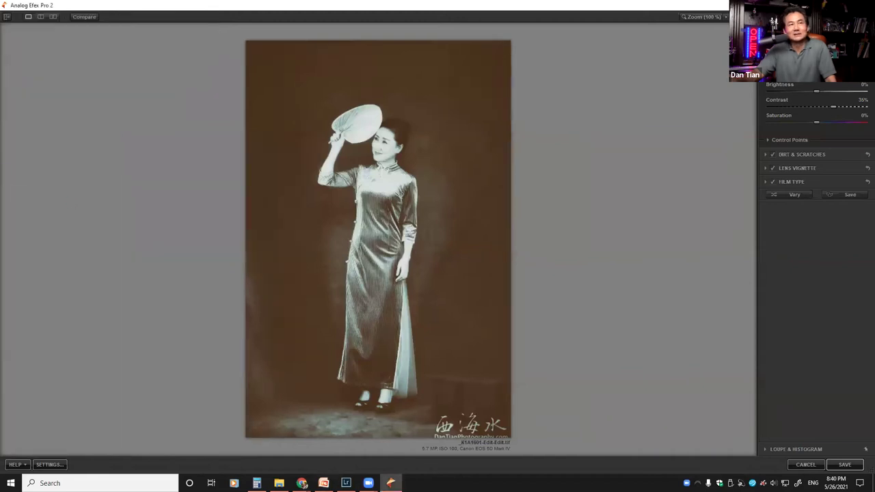
key("Tab")
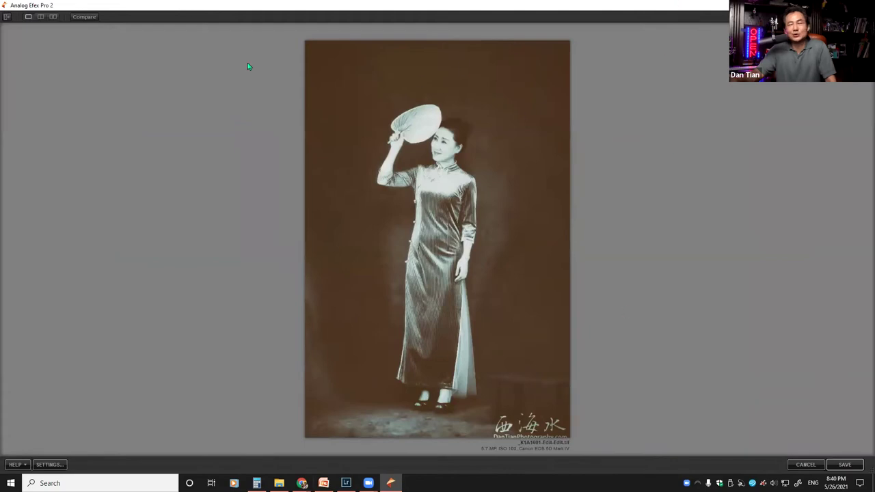
left_click(6, 16)
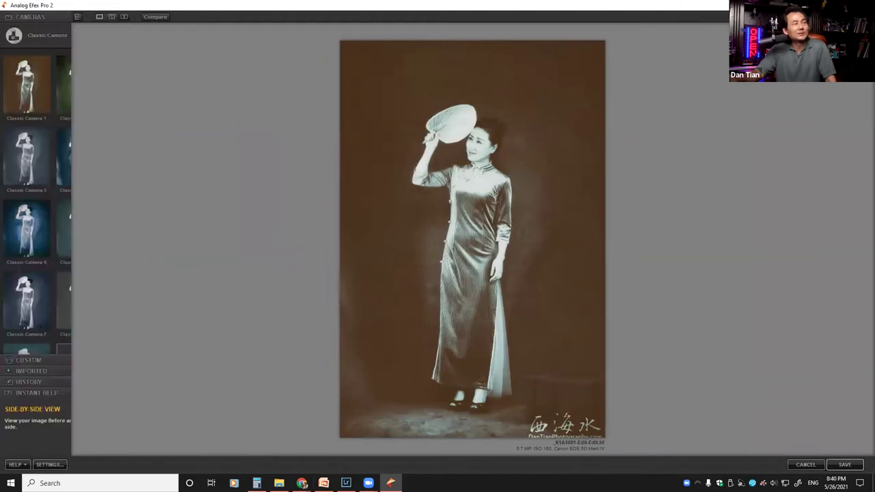
key("Tab")
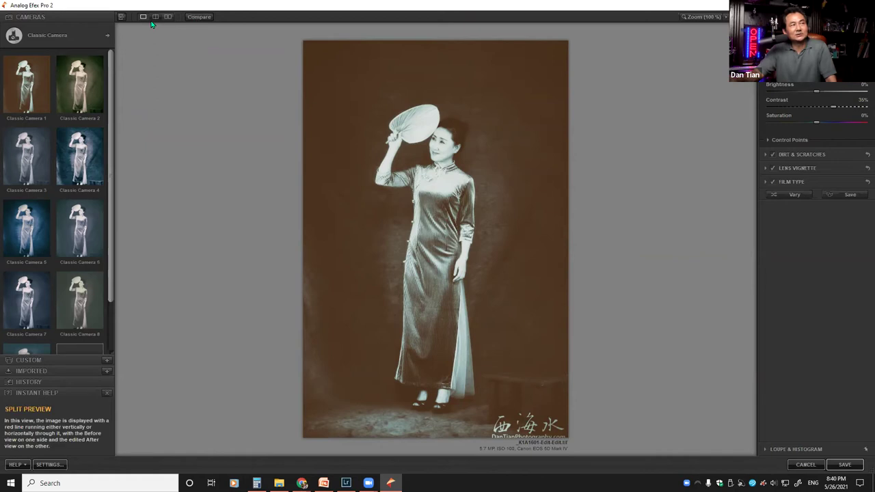
left_click(199, 18)
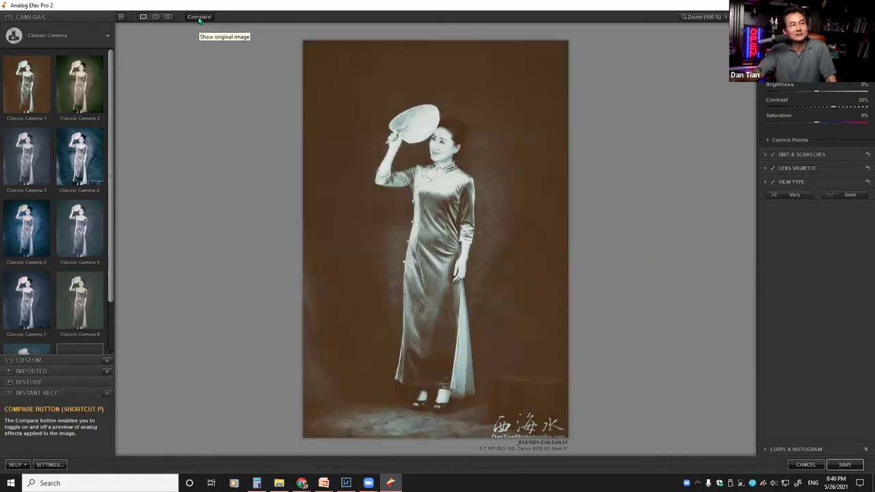
left_click(199, 18)
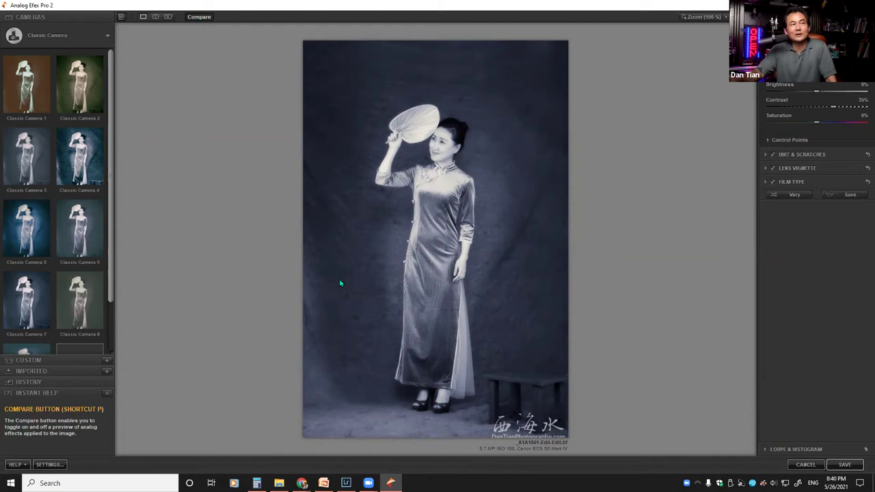
key("p")
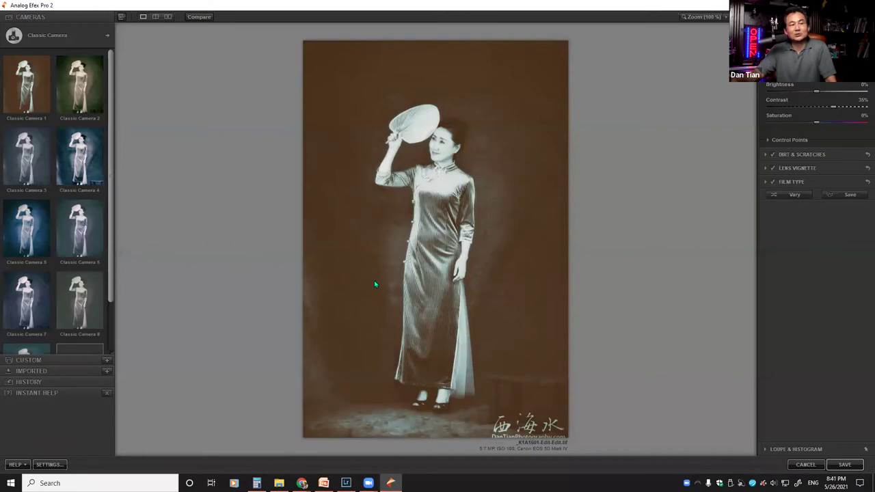
left_click(156, 17)
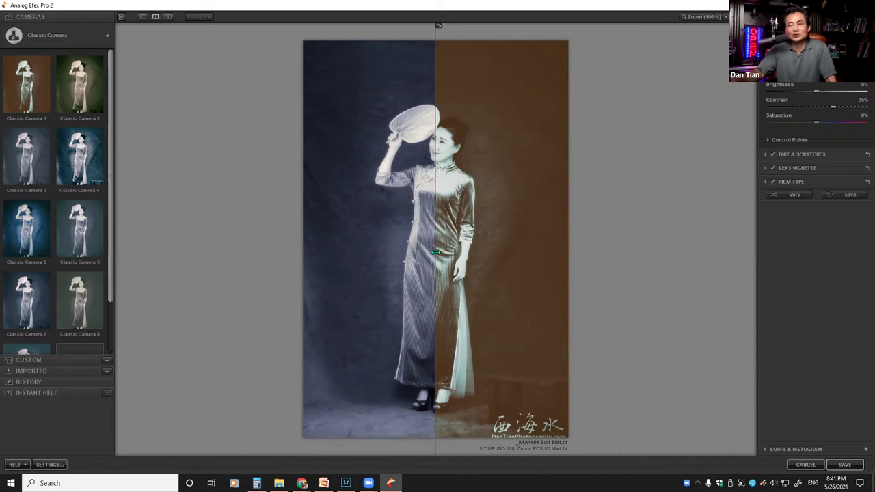
Drag the split-preview divider to show more of the sepia version over the original
left_click_drag(435, 253, 517, 259)
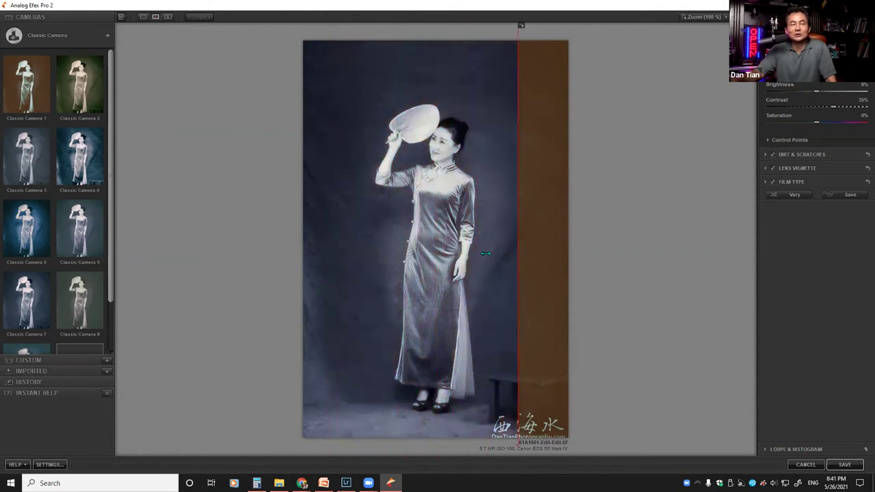
mouse_move(430, 255)
left_mouse_down()
mouse_move(337, 265)
mouse_move(532, 263)
mouse_move(401, 266)
mouse_move(463, 266)
mouse_move(421, 266)
left_mouse_up()
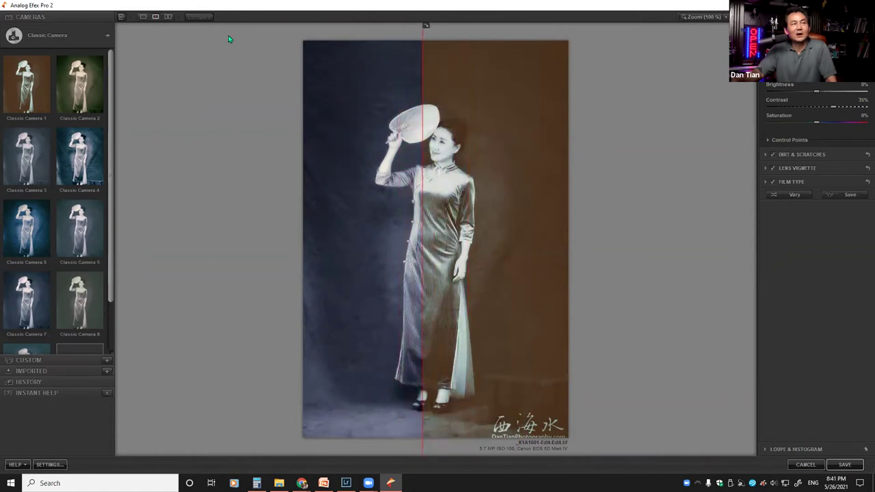
left_click(168, 18)
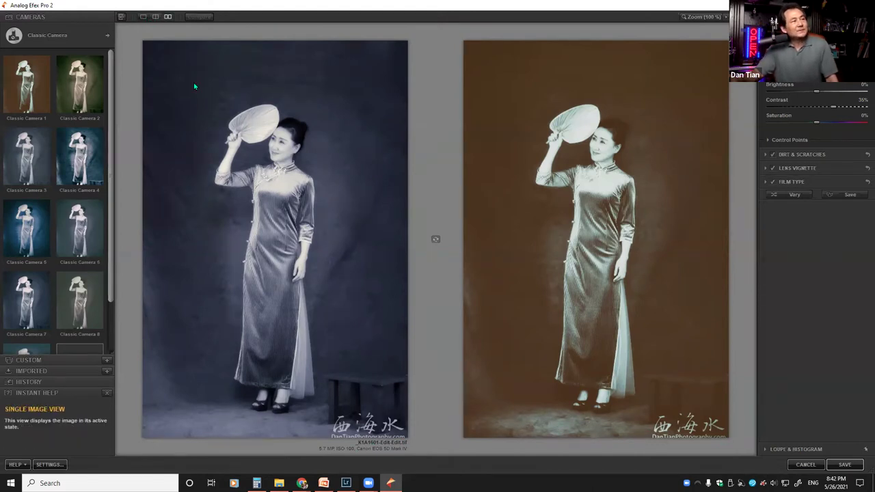
Switch from the side-by-side comparison back to the single sepia image view
left_click(143, 17)
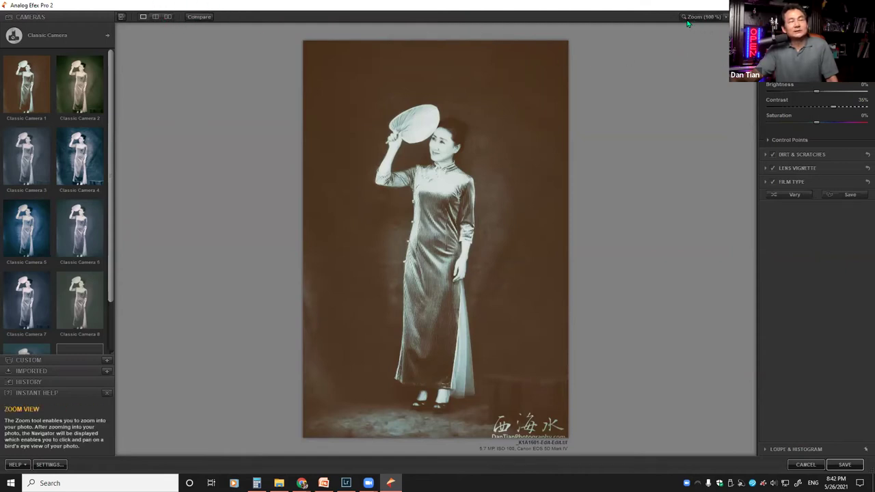
Zoom to 200% and pan via the Navigator over the fan, face and sleeve
left_click(726, 17)
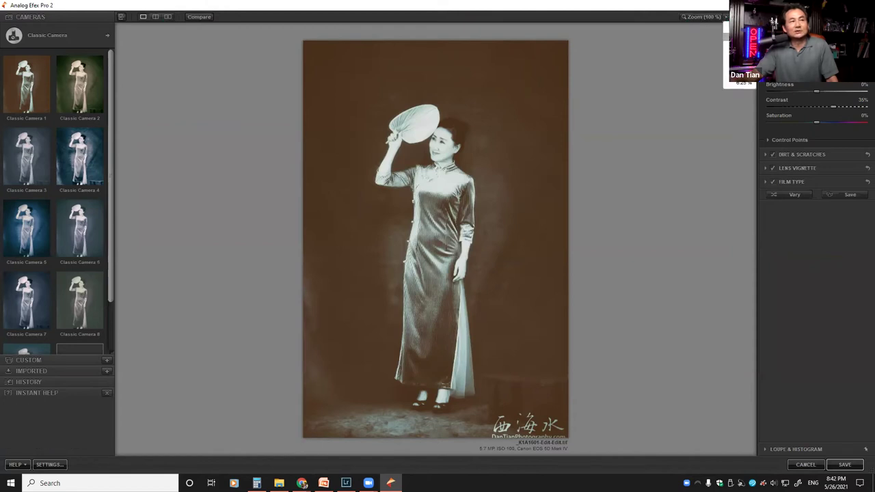
left_click(726, 74)
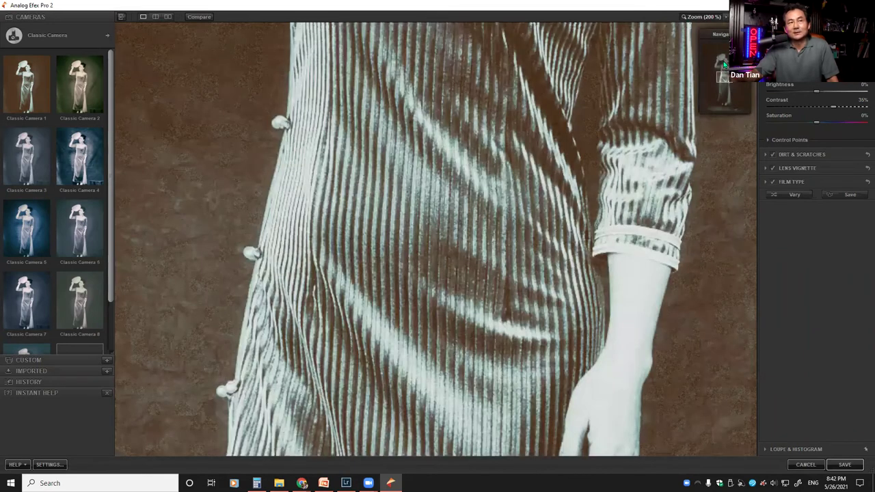
left_click(719, 67)
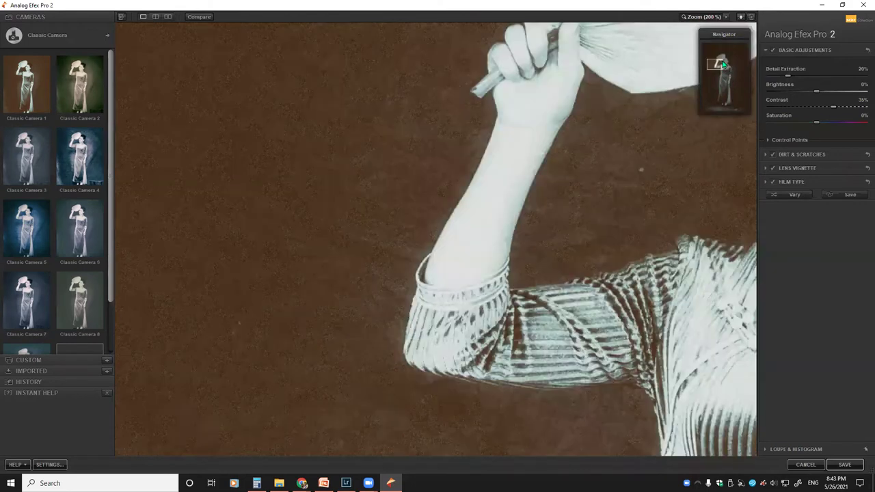
left_click(724, 69)
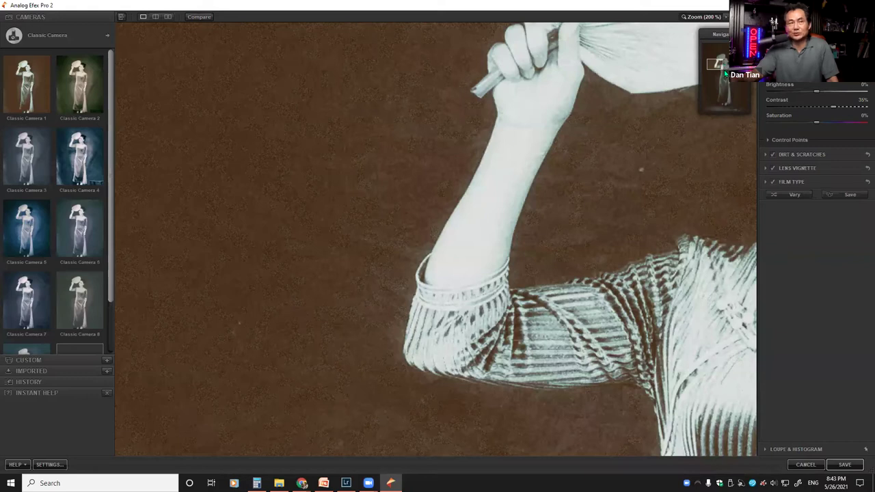
left_click(724, 63)
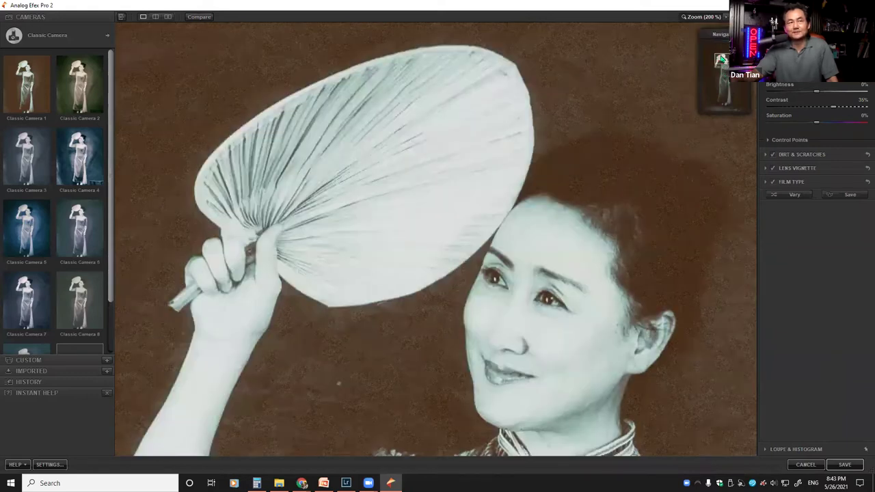
left_click(726, 68)
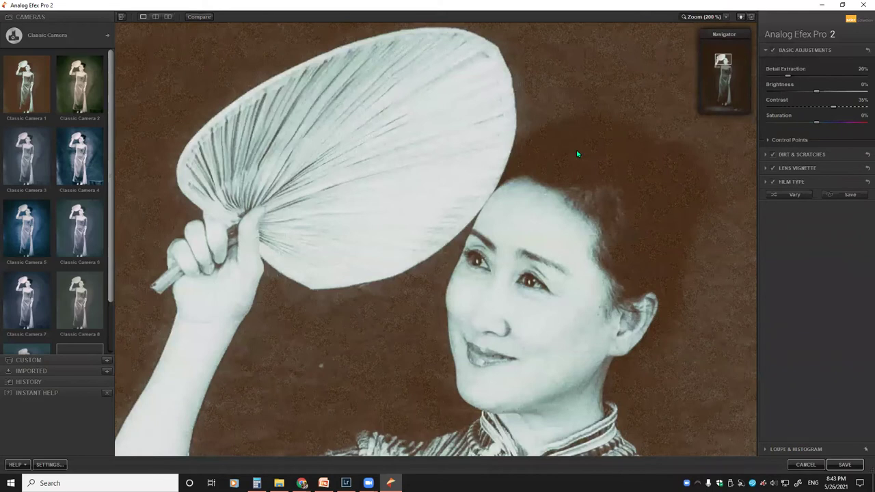
scroll(700, 68, "up", 3)
scroll(714, 58, "down", 1)
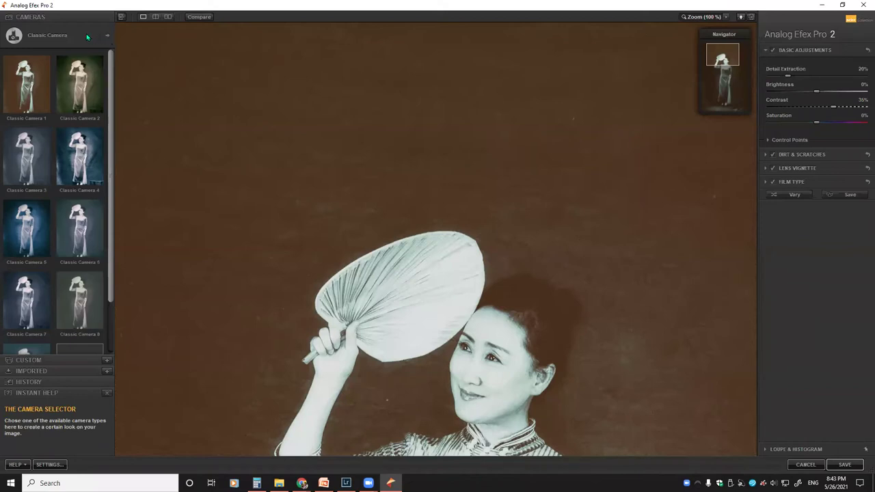
left_click(121, 17)
left_click(121, 19)
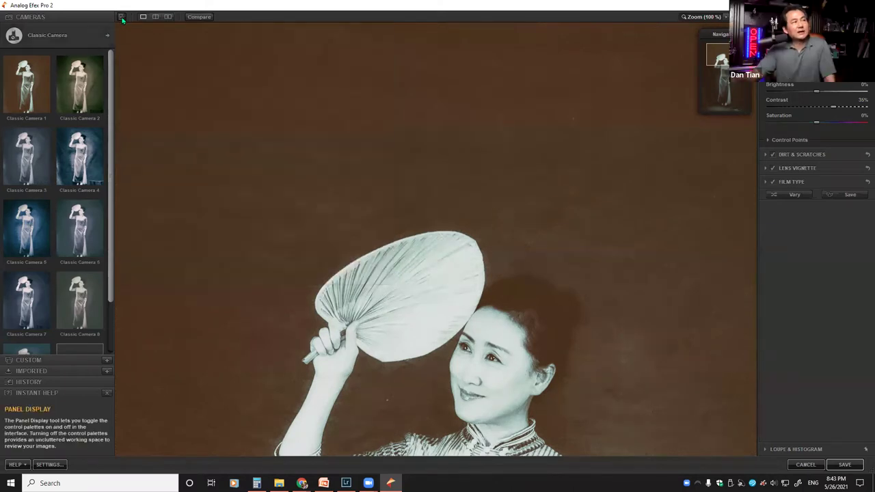
left_click(6, 16)
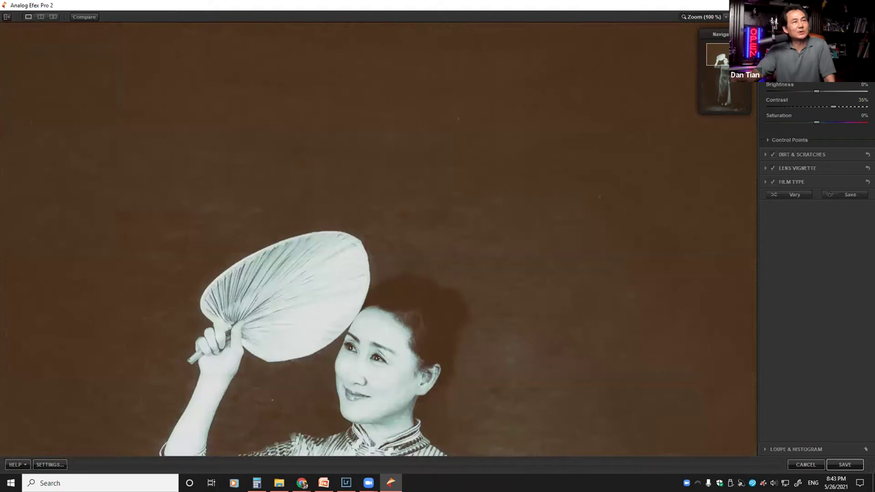
key("Tab")
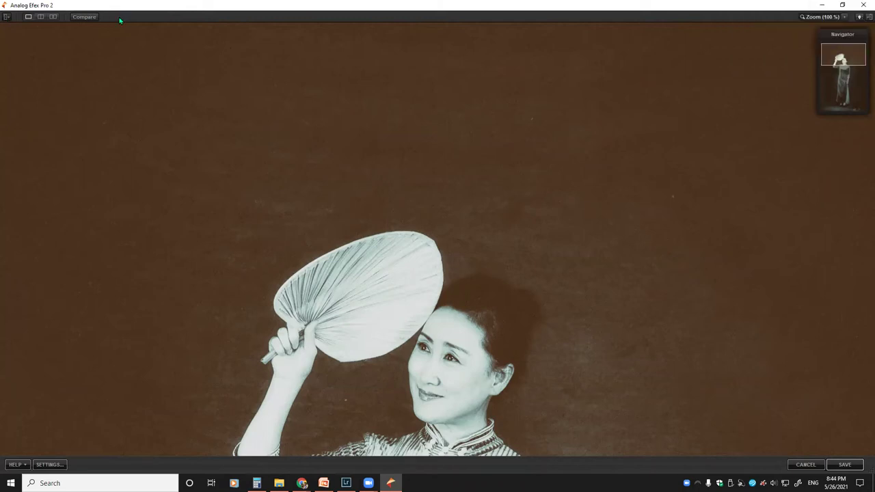
key("Tab")
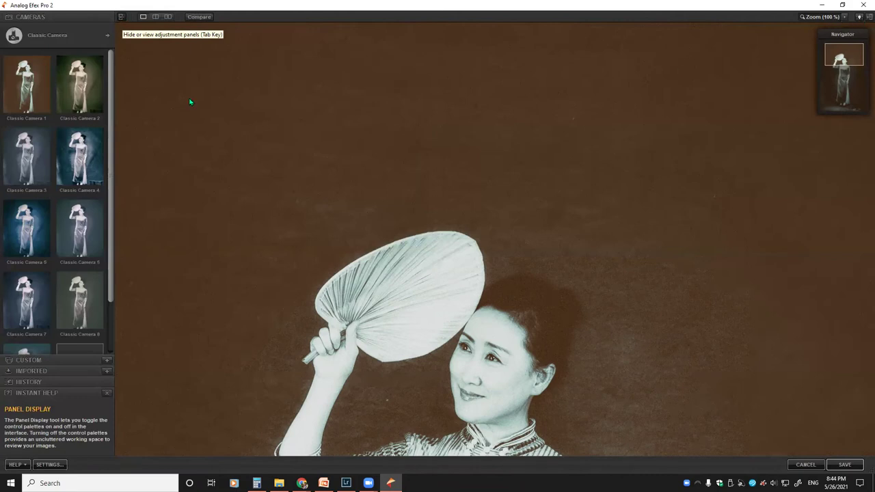
left_click(121, 17)
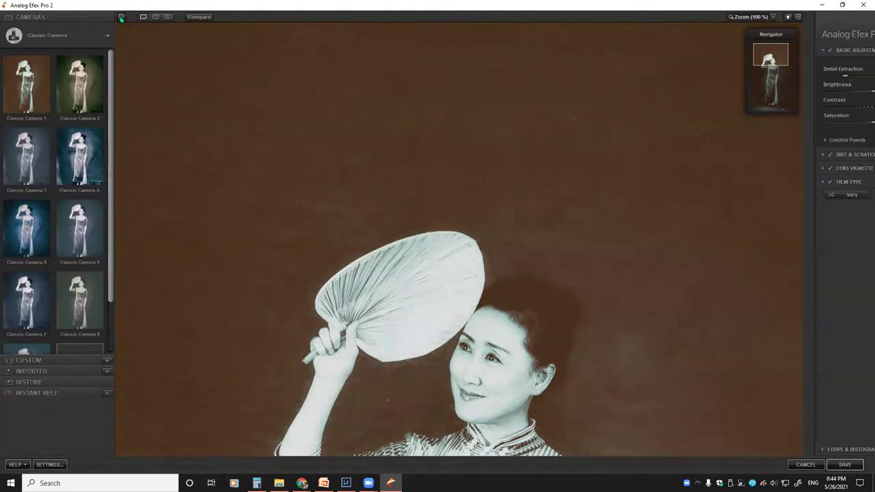
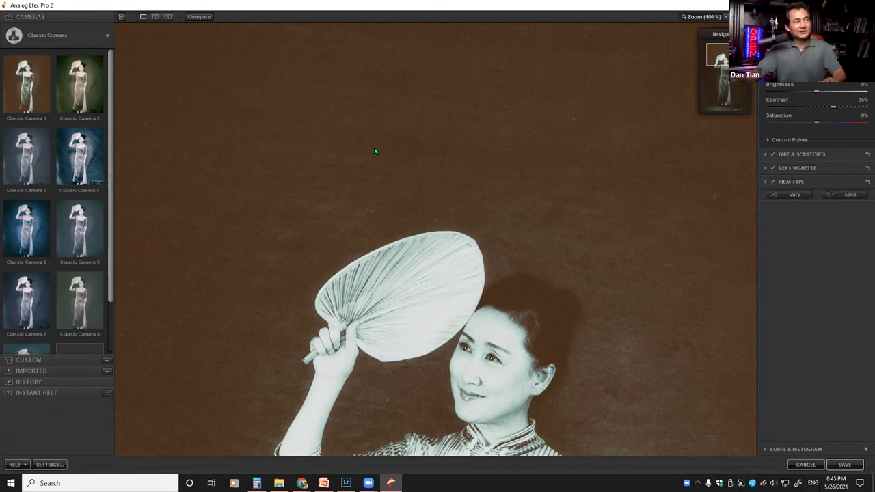
Dismiss the cancel-session warning and view the photo at 50% zoom
key("Escape")
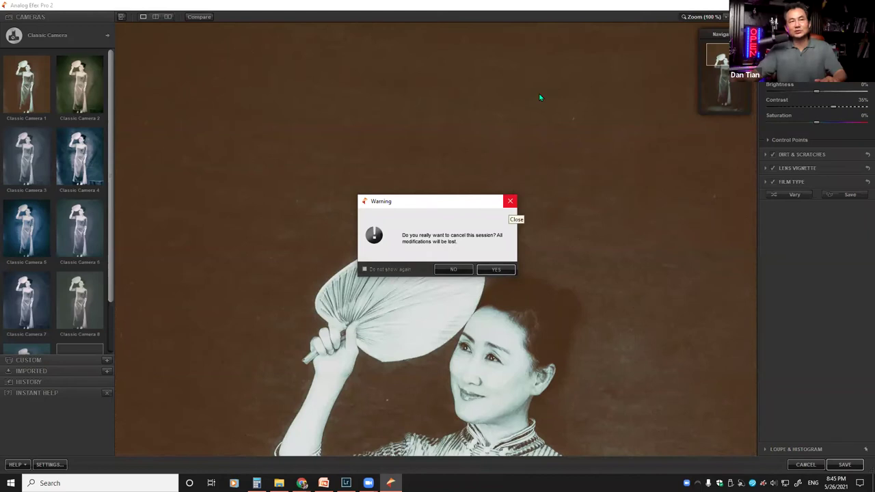
key("Escape")
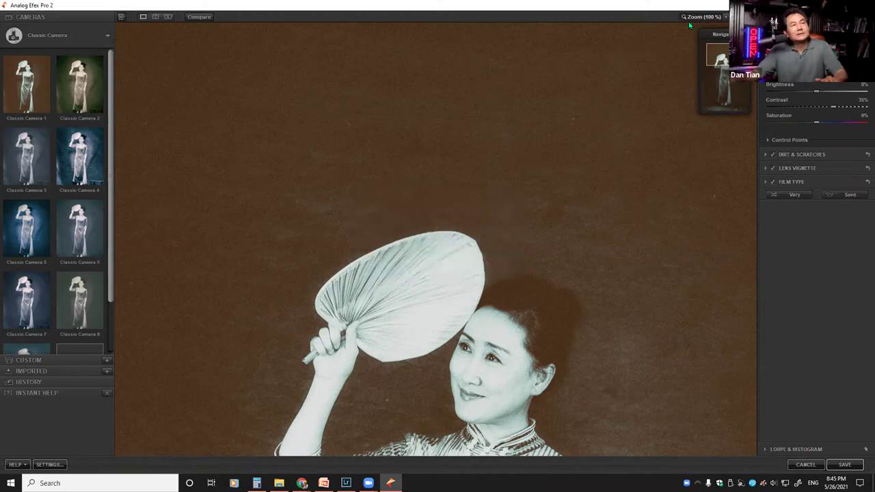
left_click_drag(719, 60, 723, 24)
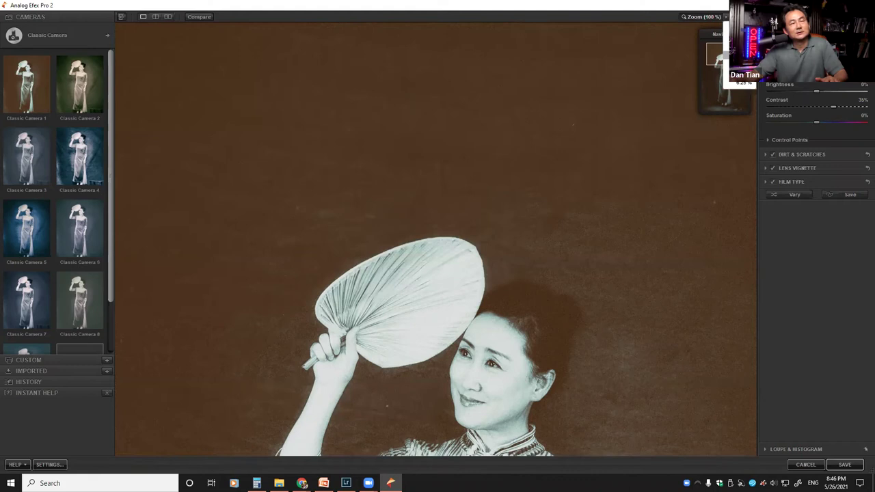
left_click(725, 17)
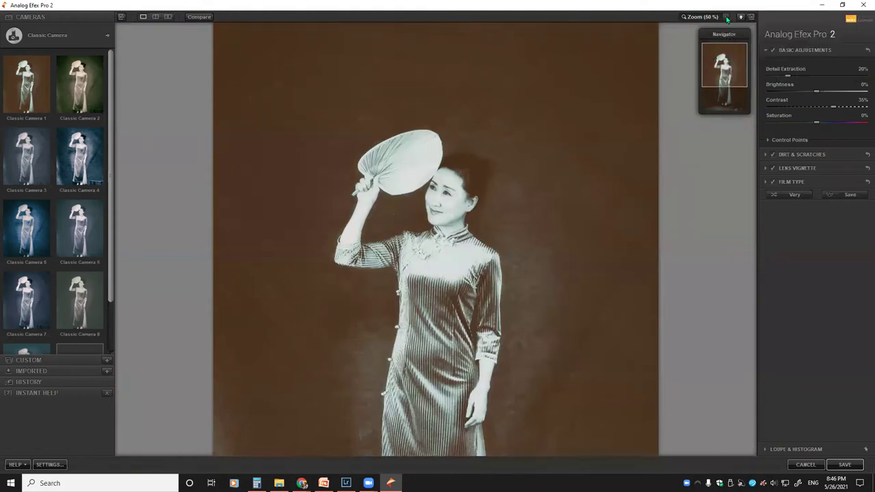
scroll(726, 18, "down", 2)
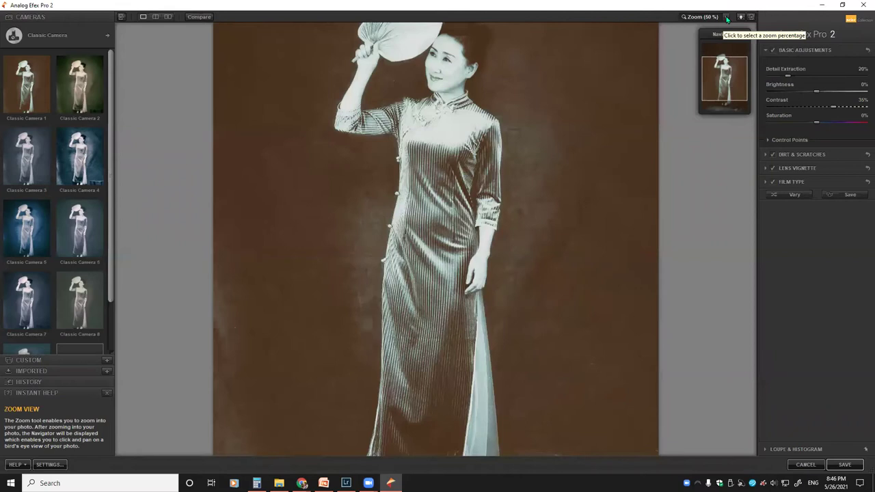
left_click(726, 18)
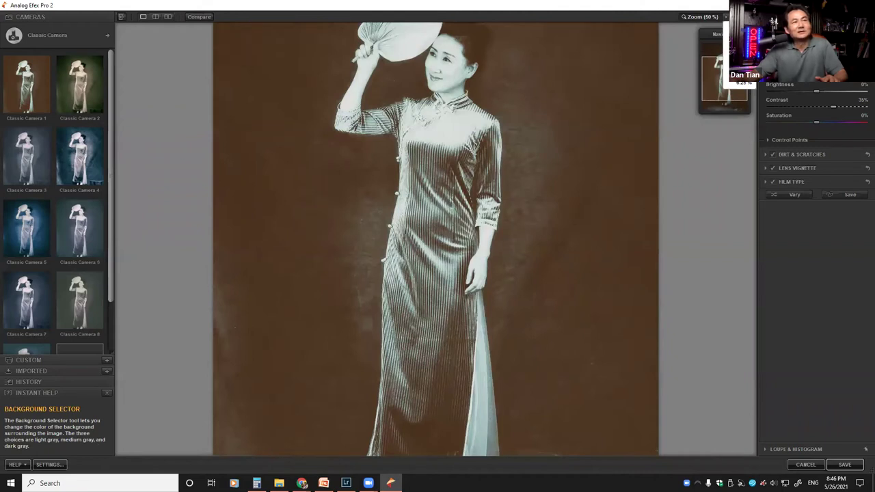
Cycle the backdrop around the photo to black and apply the Classic Camera 1 preset
left_click(121, 16)
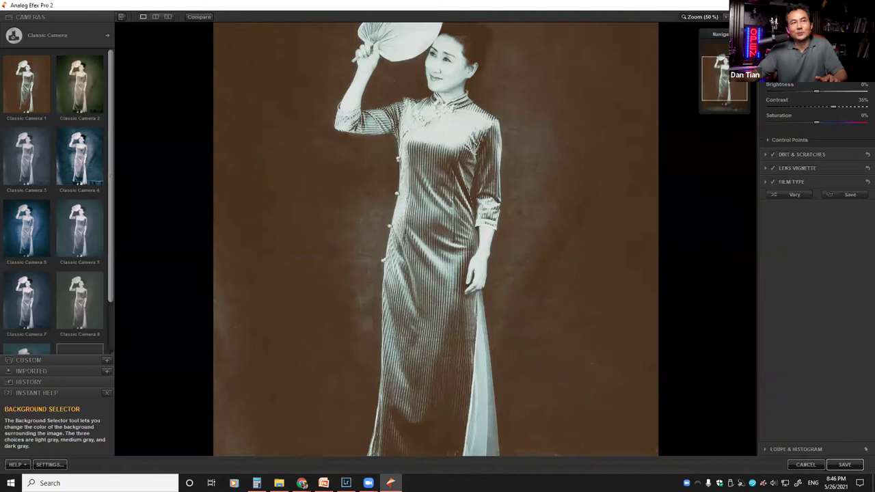
left_click(121, 17)
left_click(121, 17)
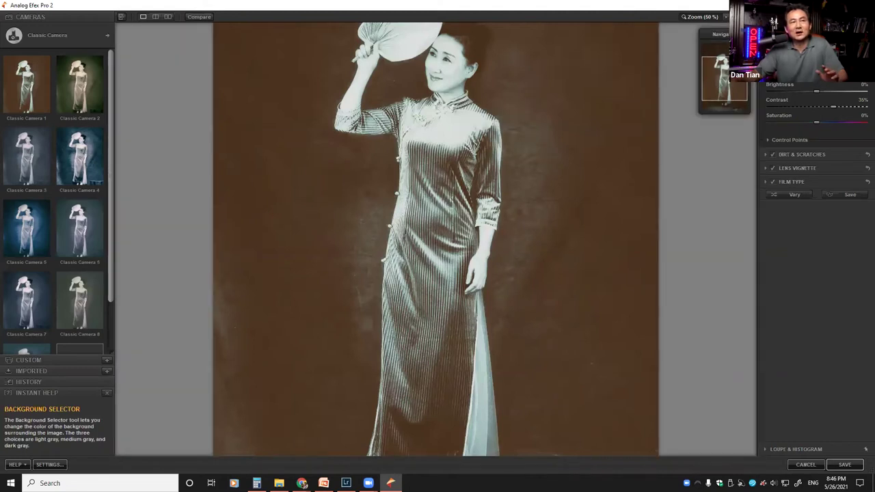
left_click(121, 16)
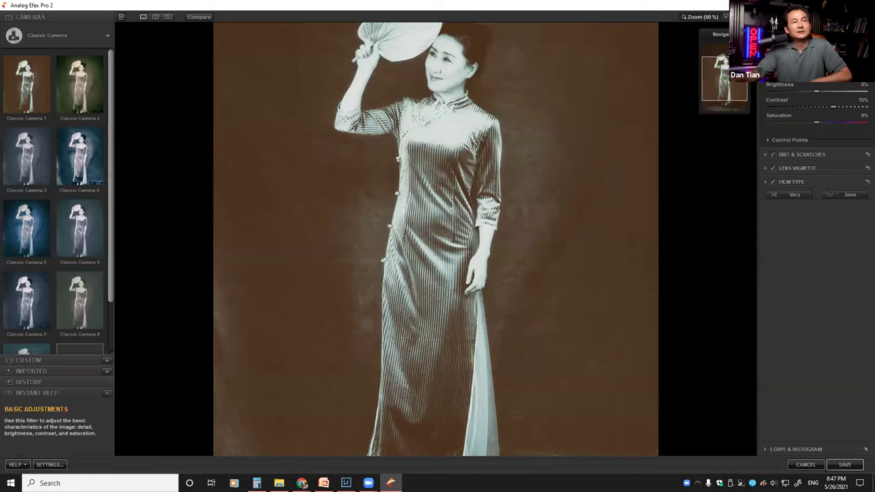
left_click(27, 86)
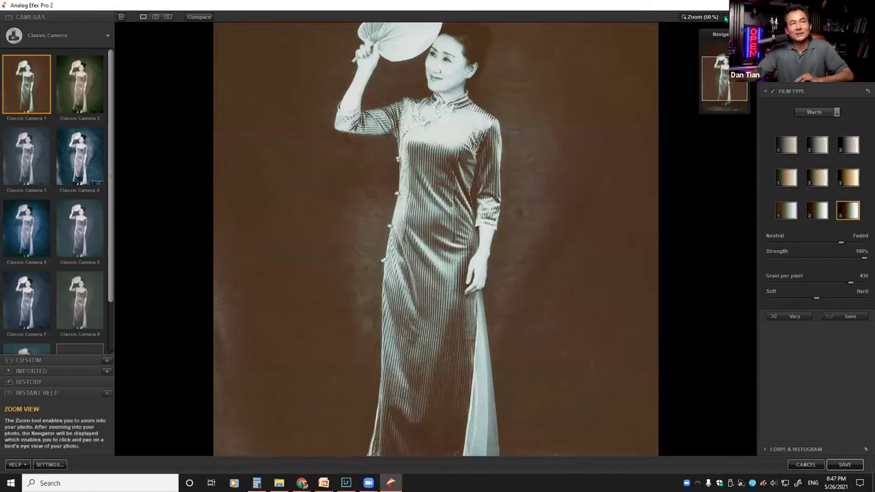
Bring up the Zoom percentage list
left_click(726, 18)
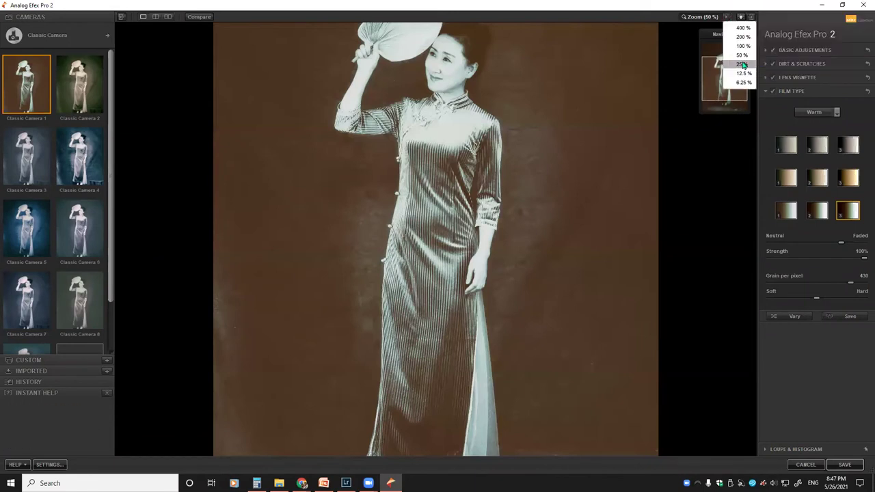
Zoom to 25% so the full portrait fits, then bring up the film type families
left_click(743, 64)
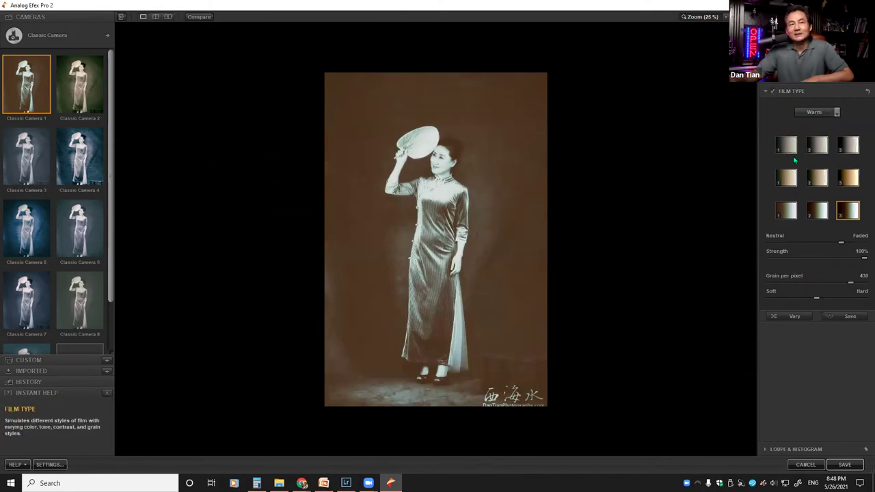
left_click(838, 113)
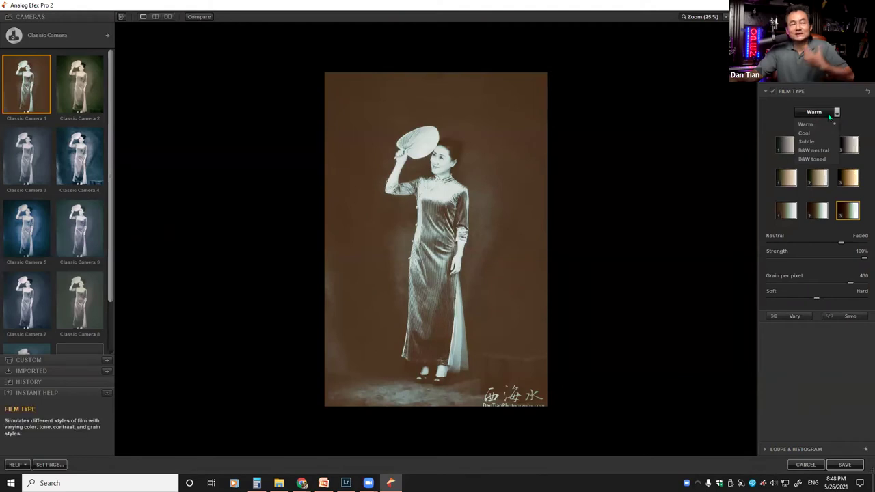
Choose the Cool film family and try several Cool presets, settling on a purple one
key("Down")
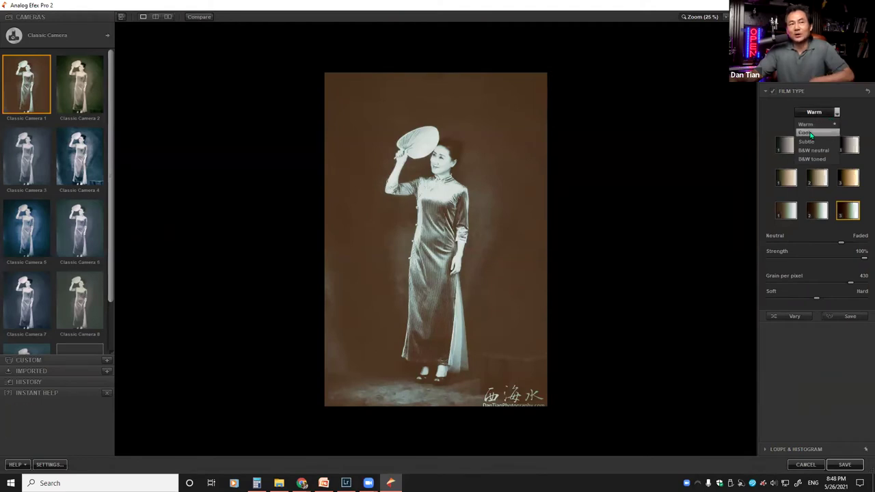
key("Return")
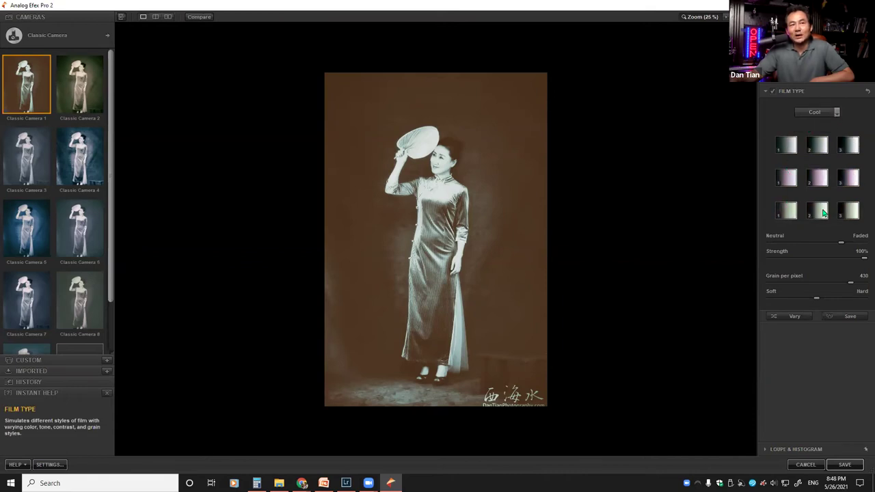
left_click(819, 145)
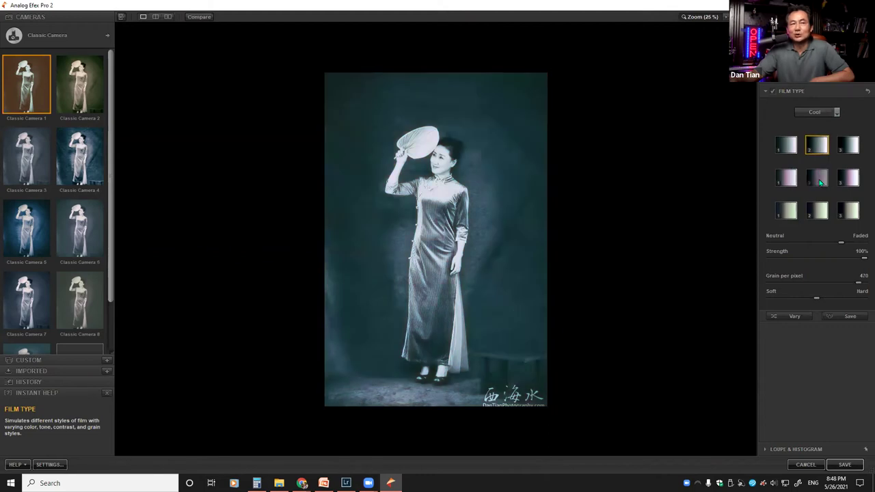
left_click(819, 178)
left_click(817, 213)
left_click(789, 214)
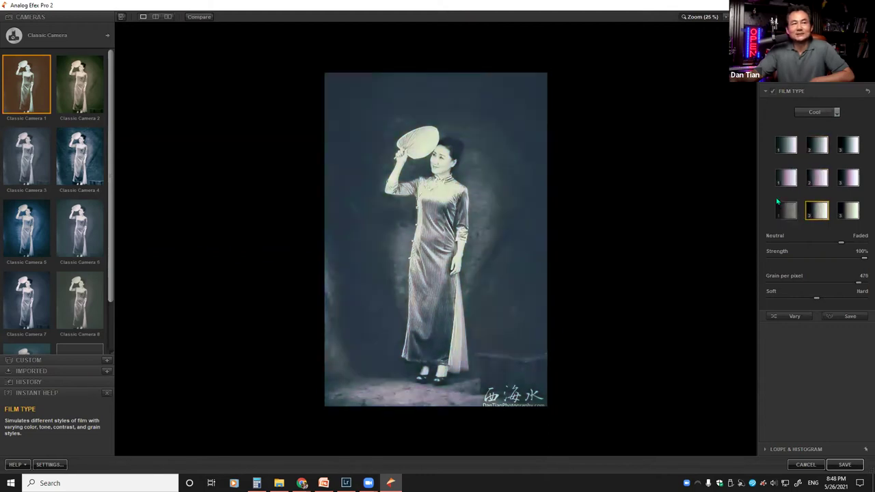
left_click(792, 180)
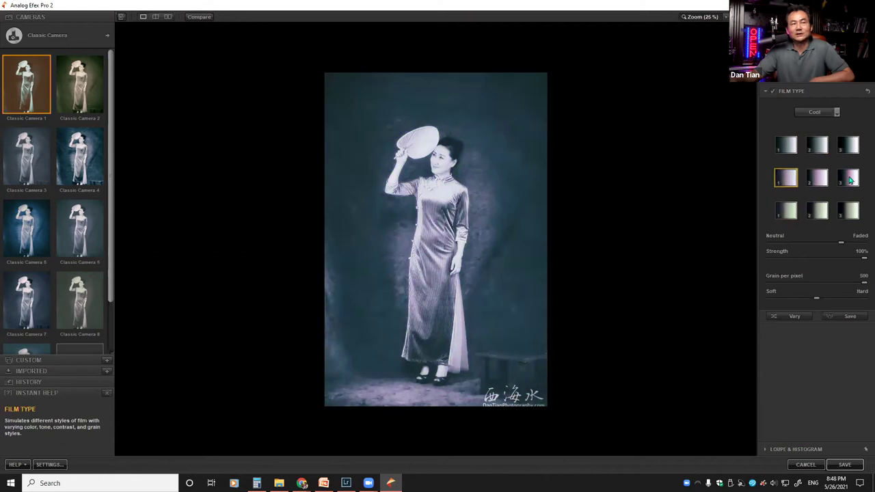
Switch to the Subtle film family and apply the teal preset with grain per pixel 410
left_click(836, 112)
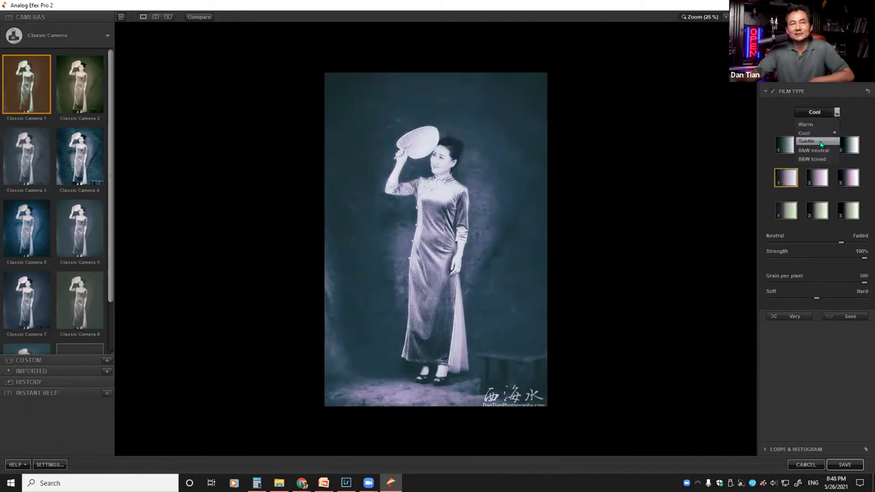
left_click(821, 142)
left_click(788, 152)
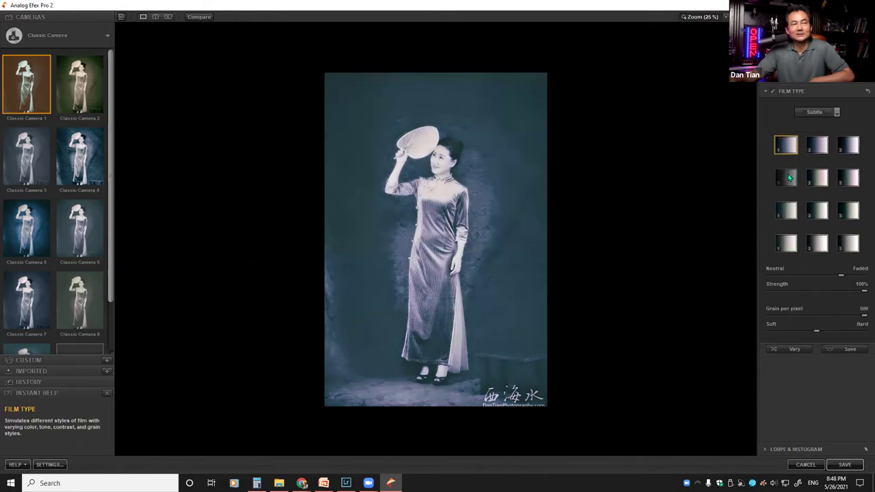
left_click(794, 213)
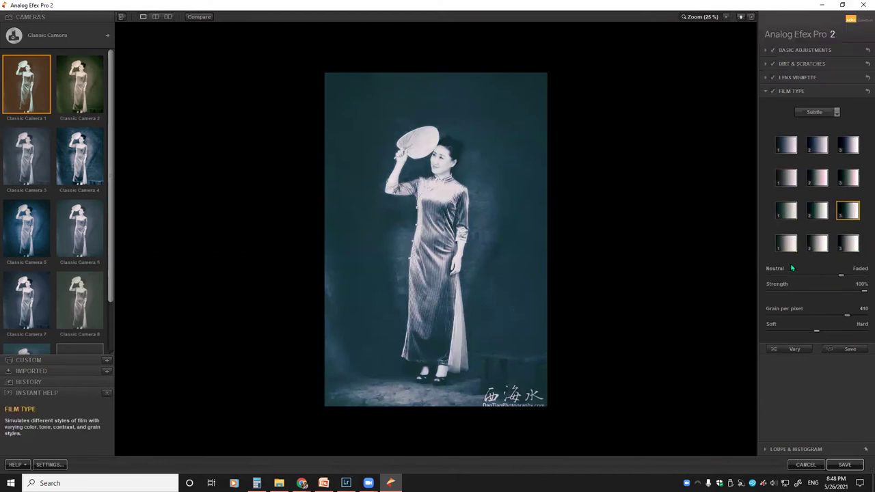
left_click(837, 112)
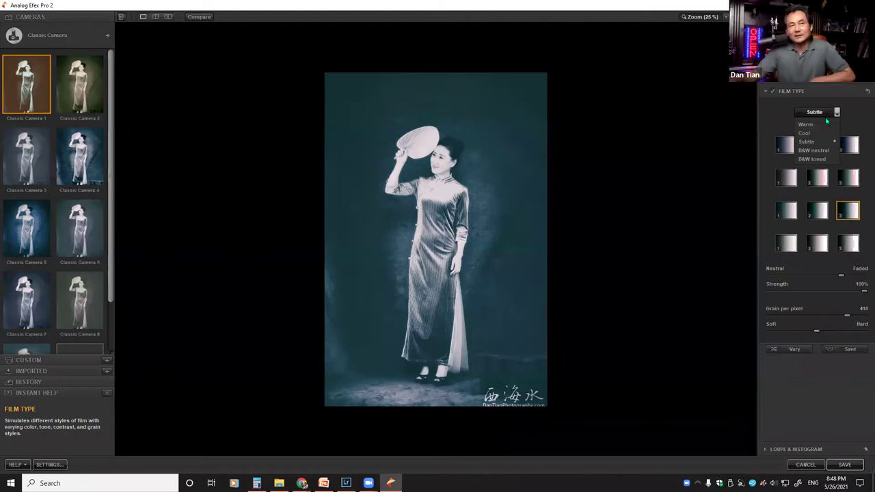
Set the film family to Warm and expand Basic Adjustments, scrolling the right panel
left_click(817, 125)
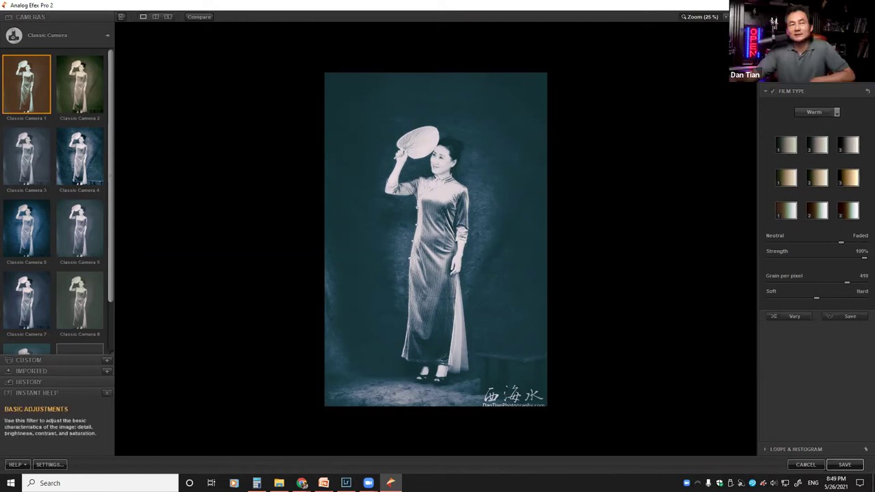
left_click(771, 51)
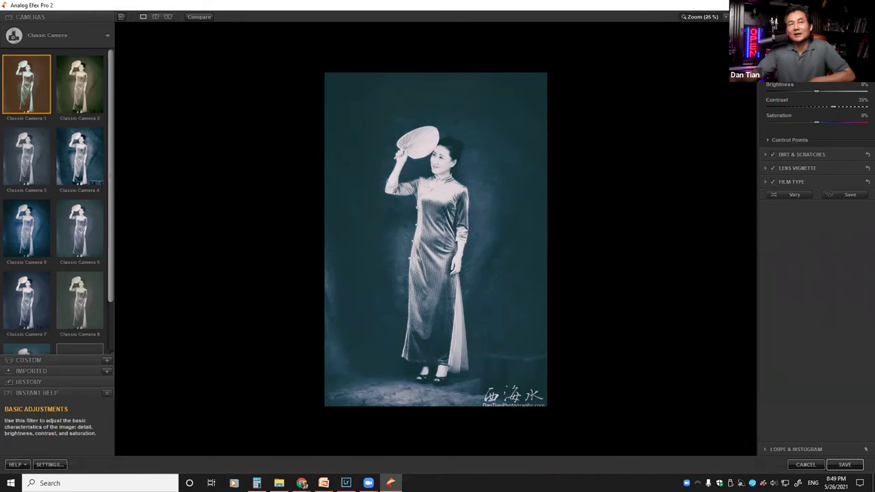
scroll(813, 137, "down", 3)
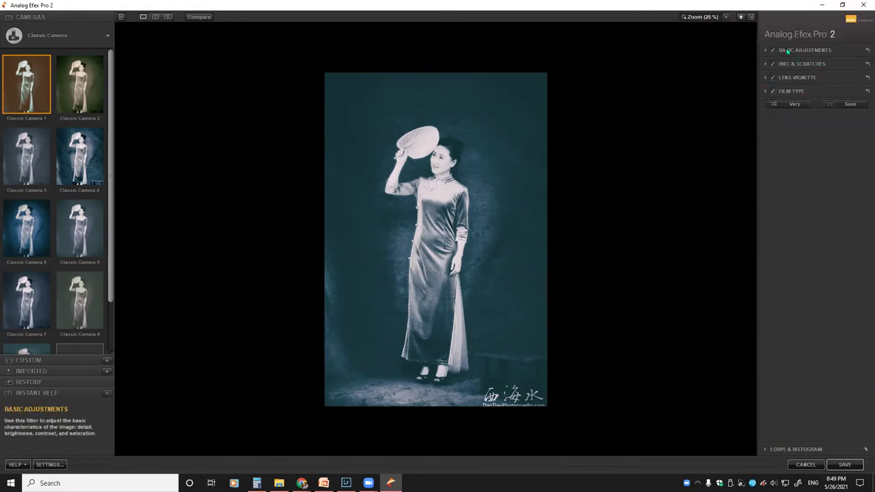
left_click(791, 90)
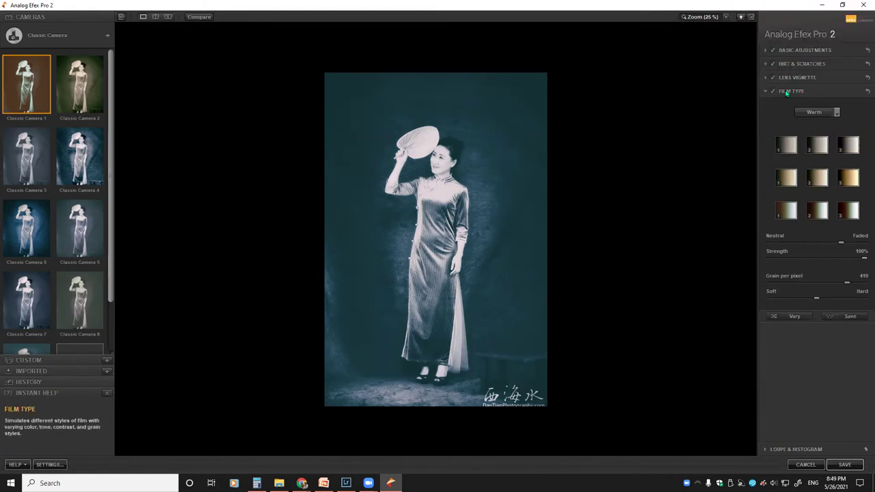
left_click(769, 93)
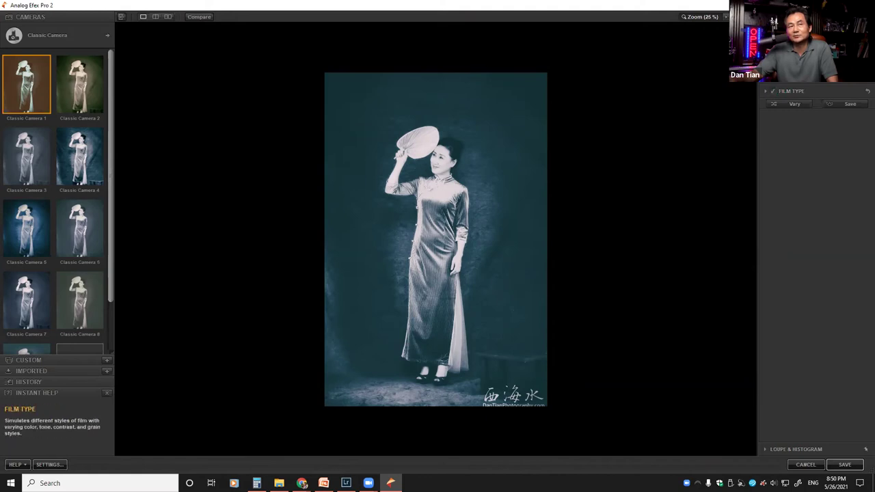
scroll(816, 136, "up", 3)
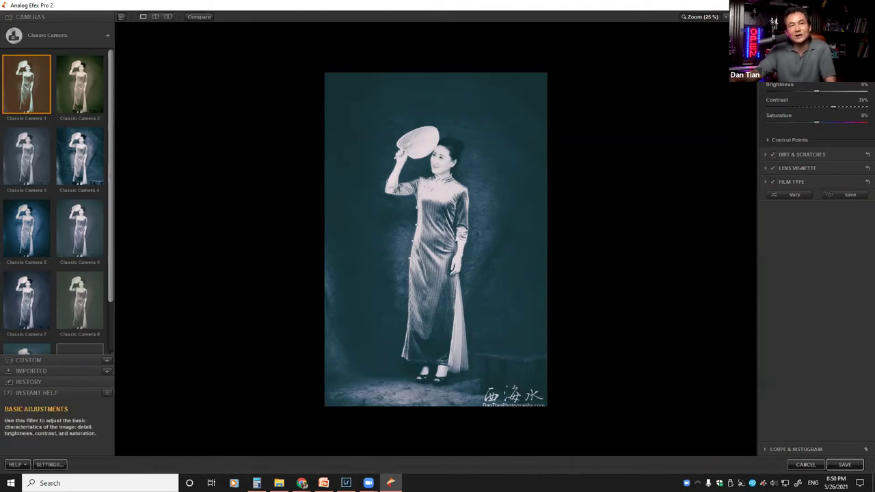
scroll(813, 136, "down", 5)
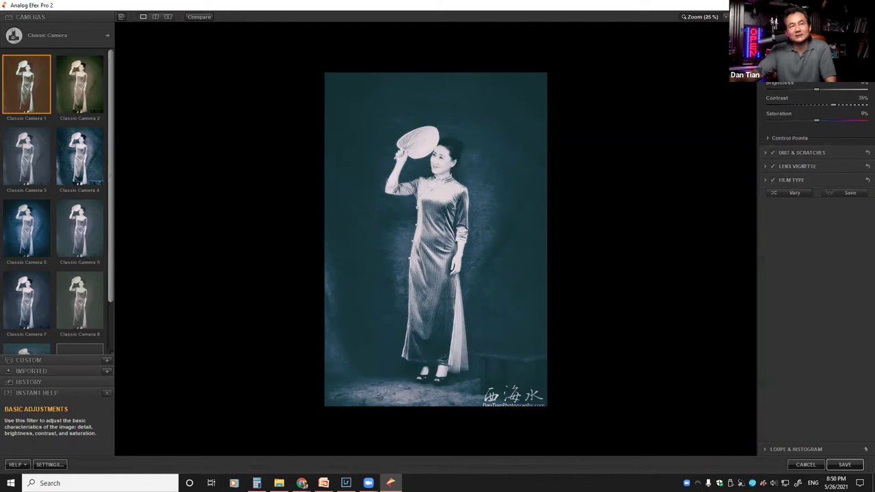
Apply the heaviest Dust and Lint texture, then switch Dirt & Scratches off to compare
scroll(834, 186, "up", 5)
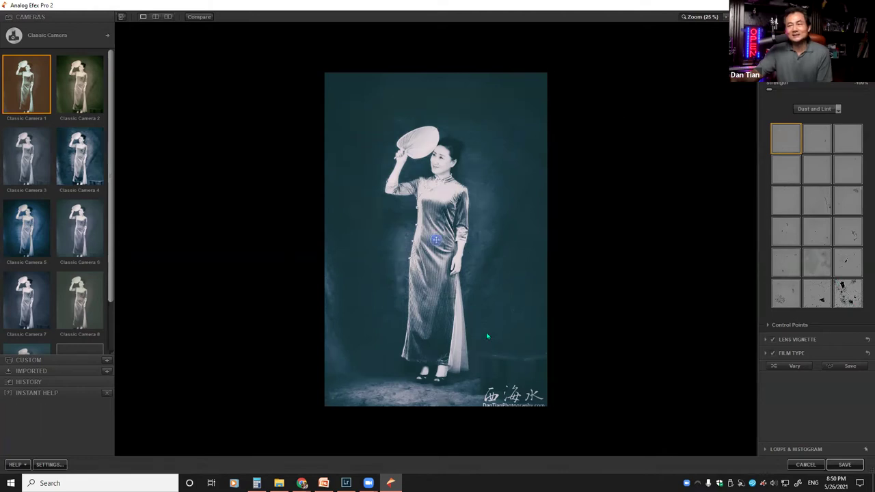
left_click(849, 293)
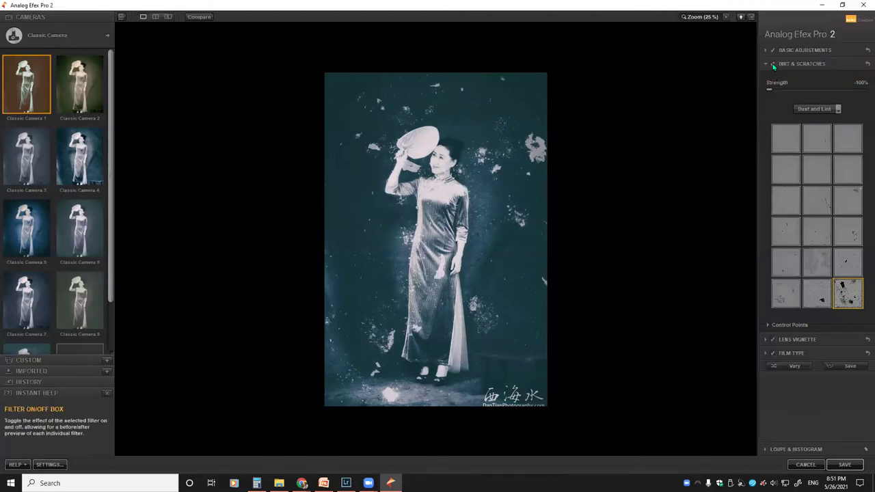
left_click(773, 66)
Re-enable Dirt & Scratches, lower its strength, and apply a Scratches texture instead of dust
left_click(773, 67)
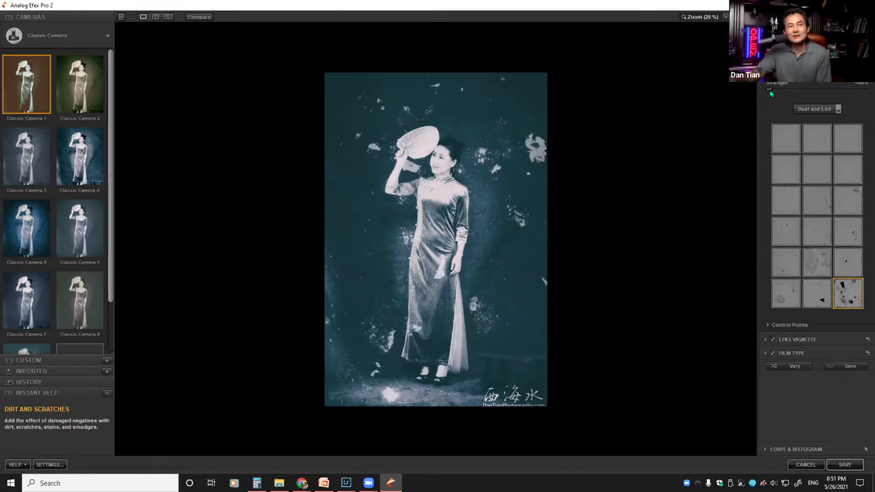
mouse_move(777, 95)
left_mouse_down()
mouse_move(817, 95)
mouse_move(775, 95)
left_mouse_up()
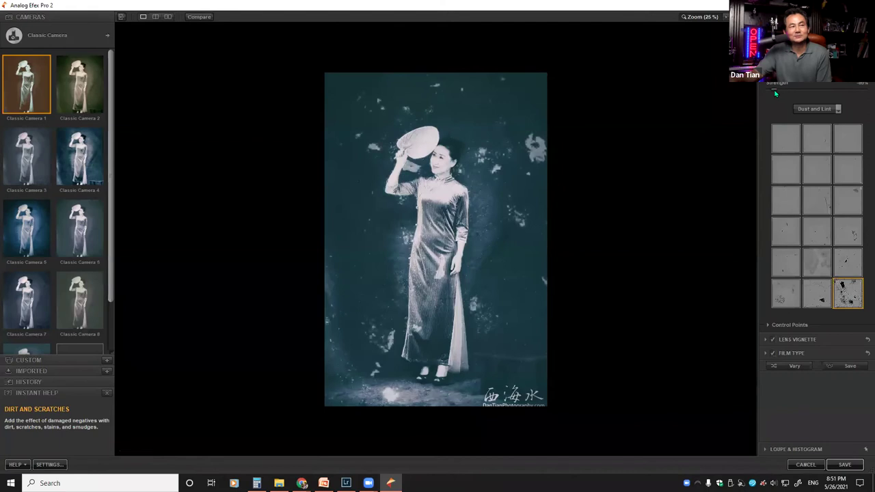
mouse_move(779, 95)
left_mouse_down()
mouse_move(798, 95)
mouse_move(789, 93)
left_mouse_up()
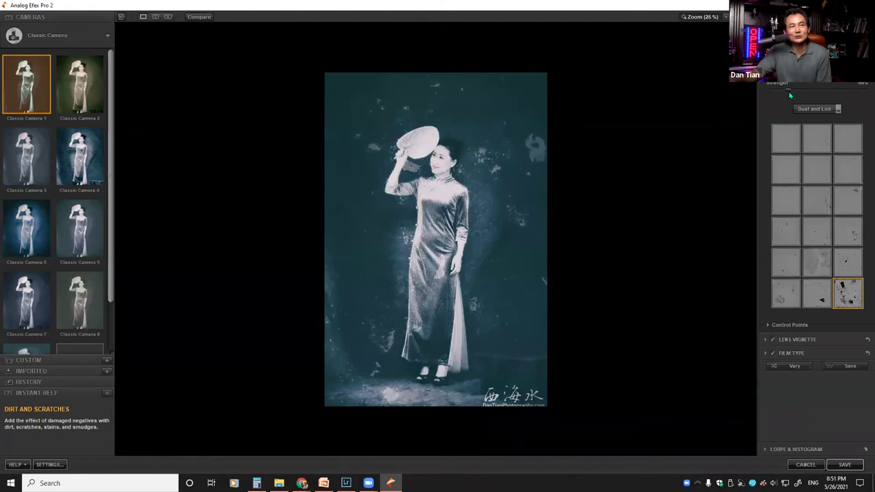
left_click(838, 110)
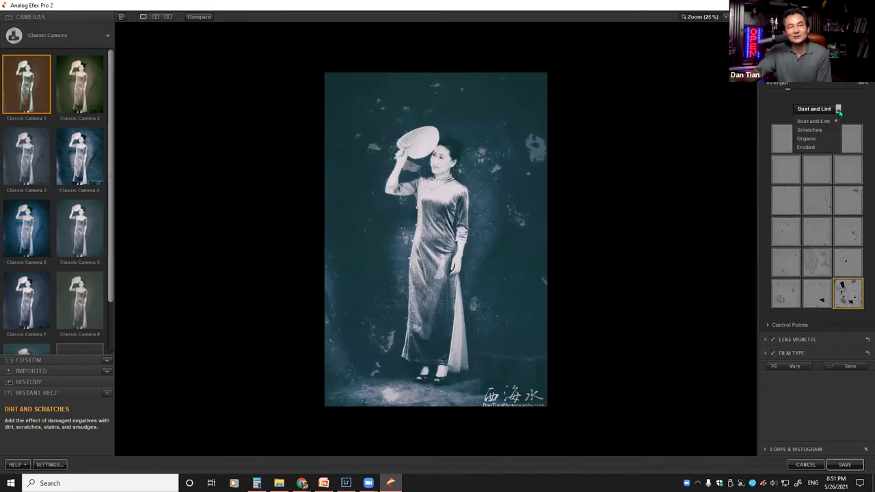
left_click(829, 130)
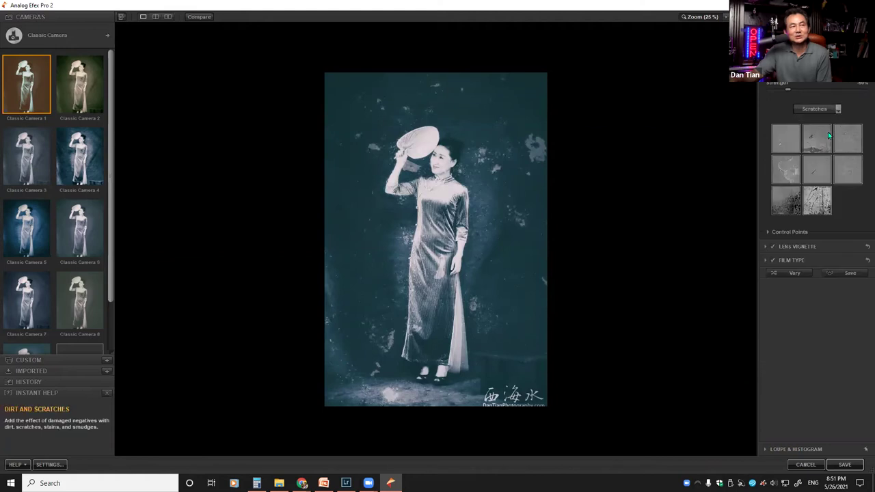
left_click(822, 204)
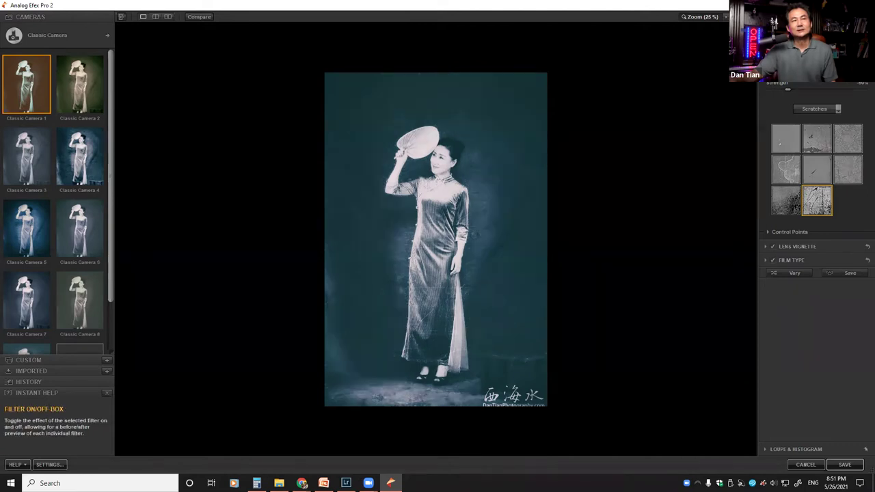
left_click(779, 65)
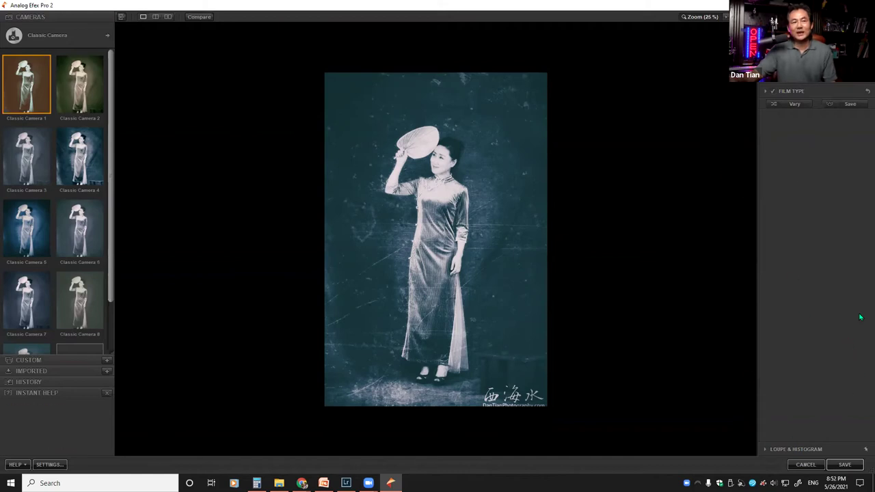
left_click(765, 450)
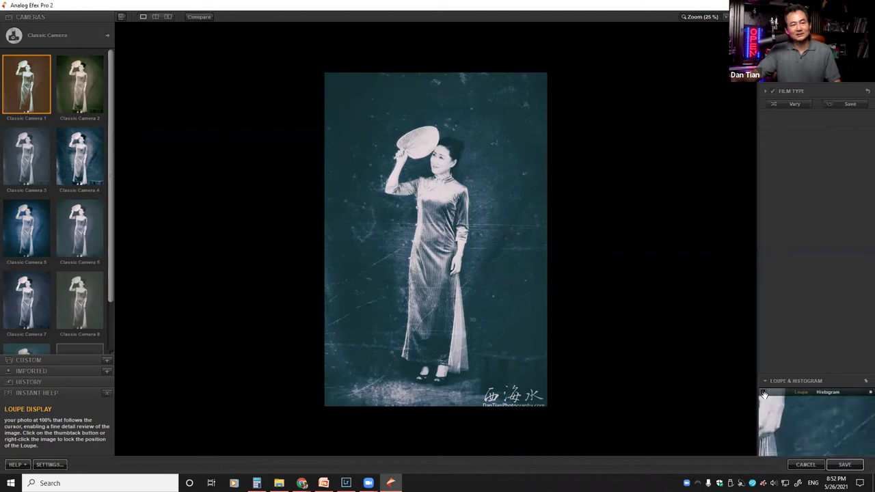
left_click(827, 392)
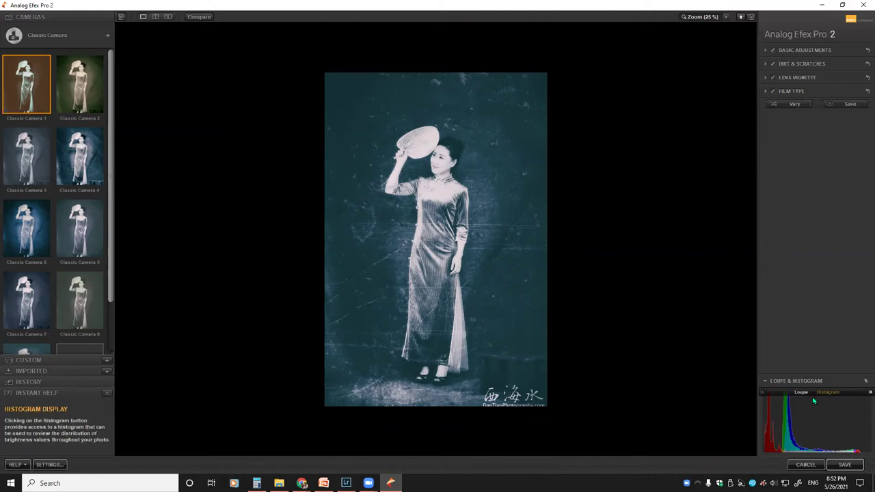
left_click(793, 393)
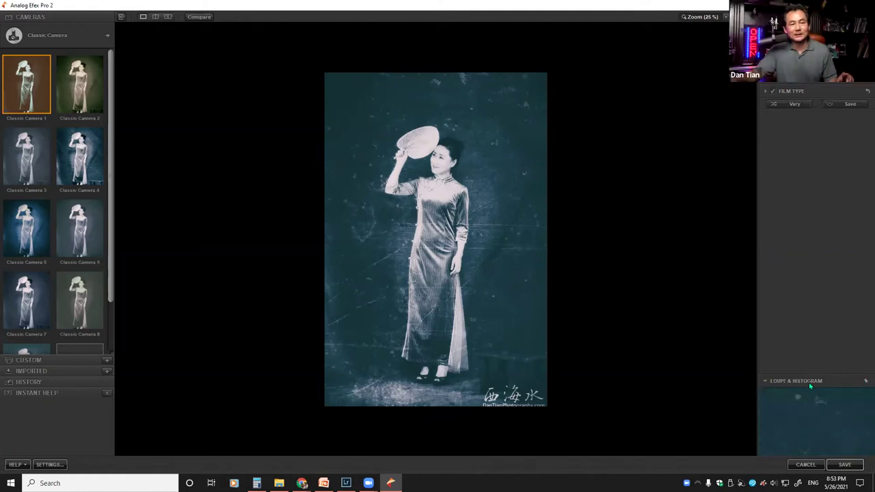
left_click(767, 382)
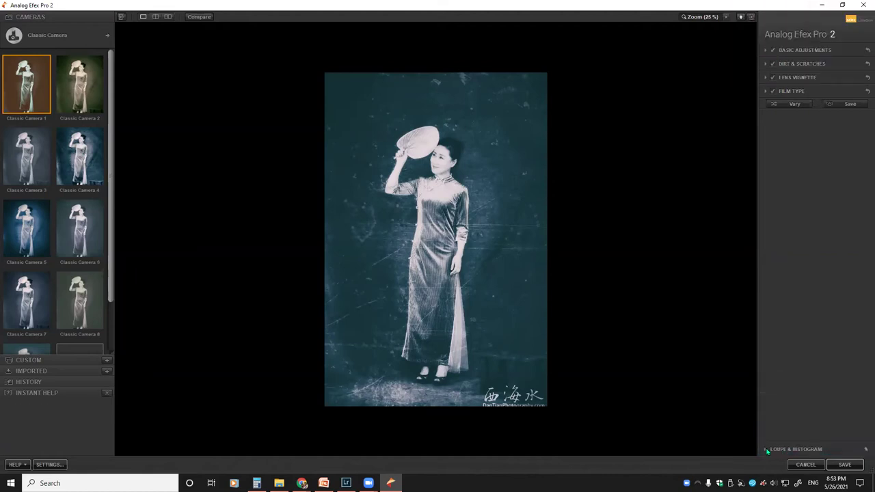
left_click(766, 450)
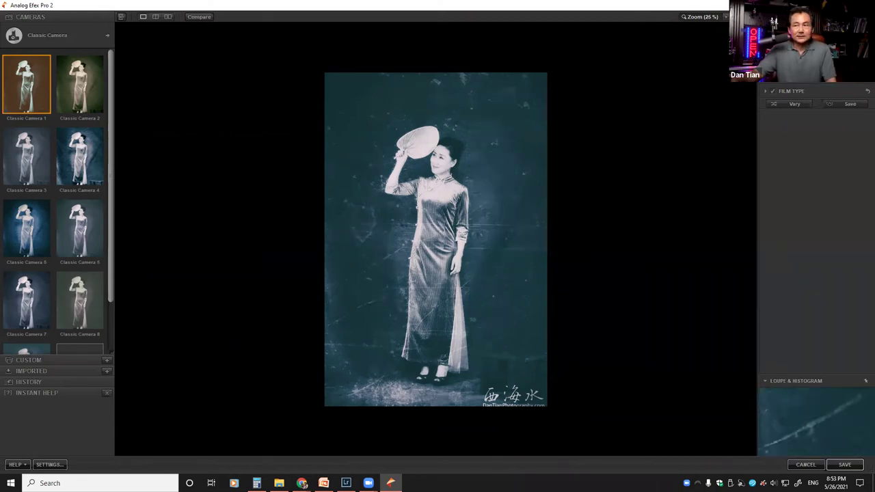
Switch to another open program with Alt+Tab
key("alt+Tab")
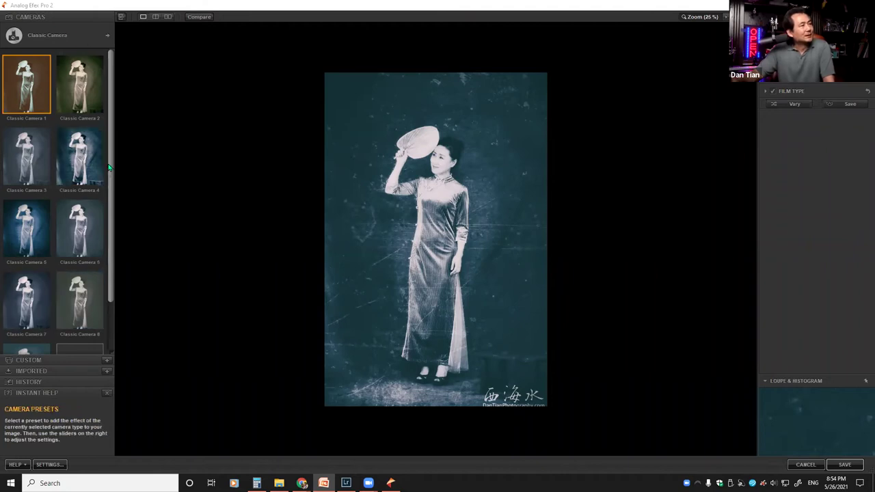
Compare Classic Camera 3 and 4, settle on the warm brown Classic Camera 1, and show camera types
scroll(105, 171, "down", 2)
scroll(105, 172, "up", 2)
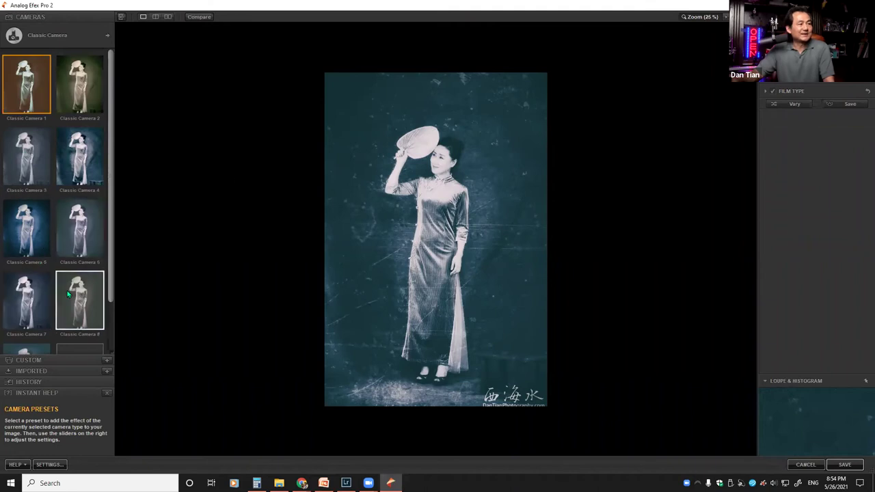
scroll(118, 174, "down", 2)
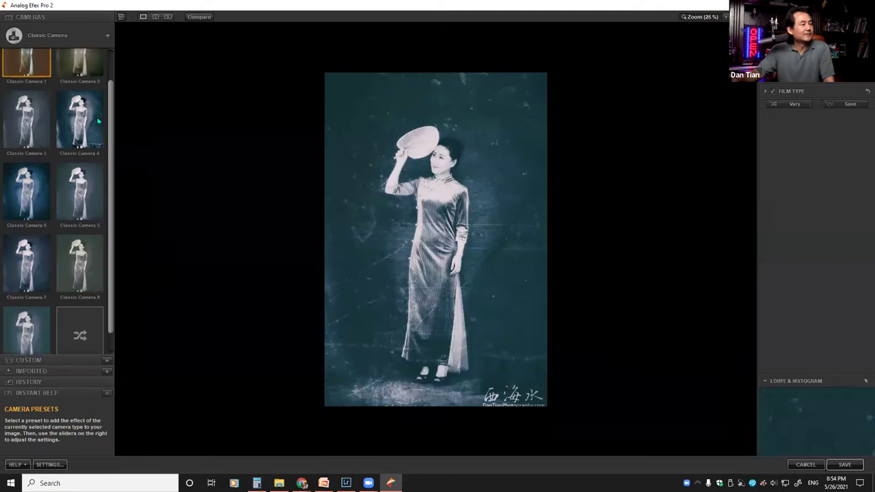
scroll(111, 157, "up", 2)
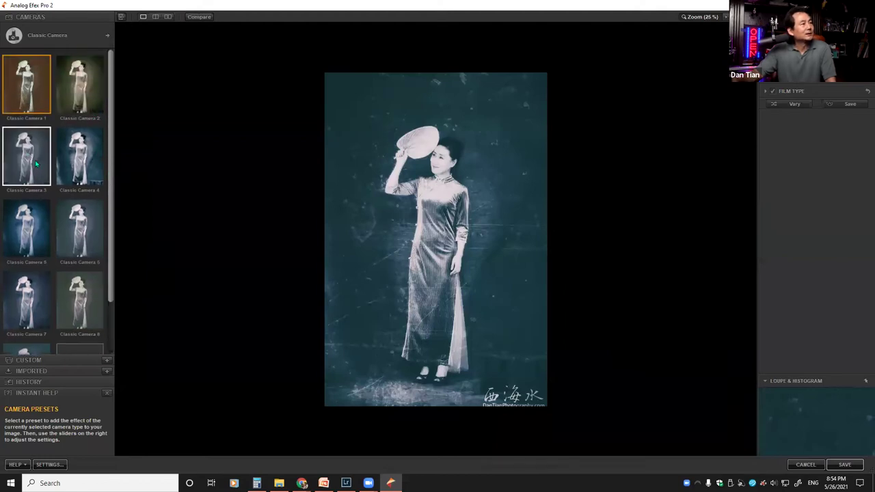
left_click(51, 162)
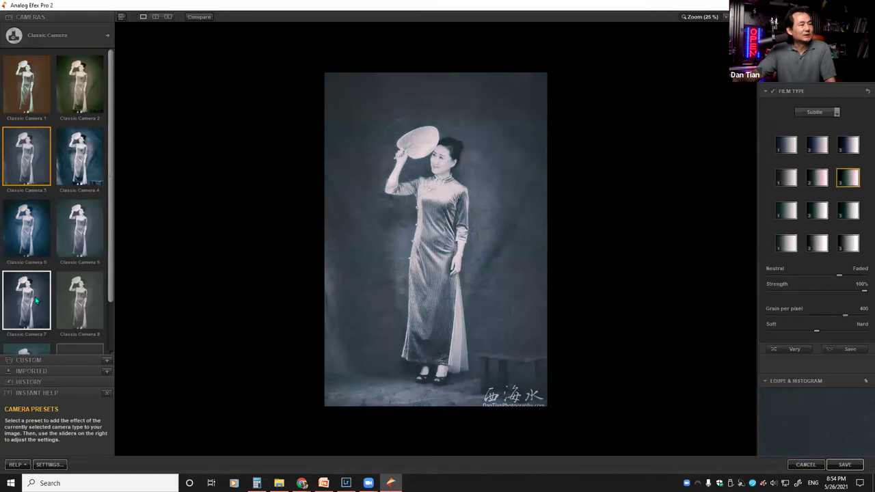
left_click(79, 170)
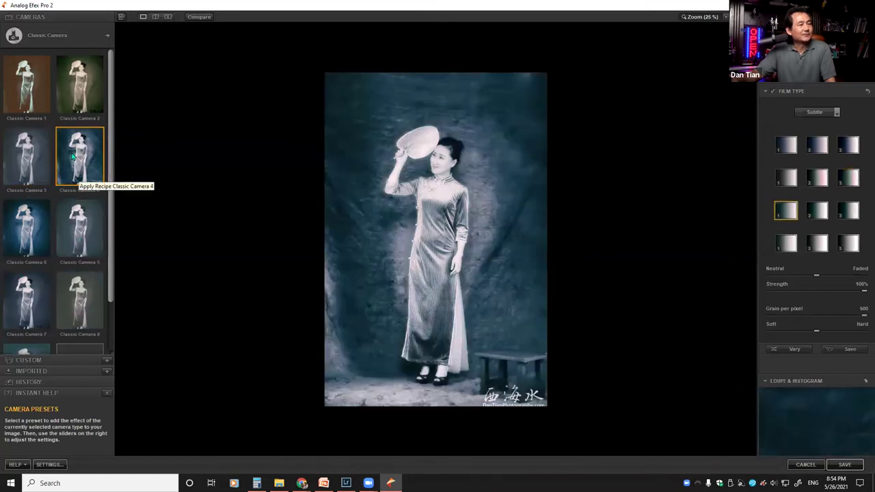
left_click(29, 78)
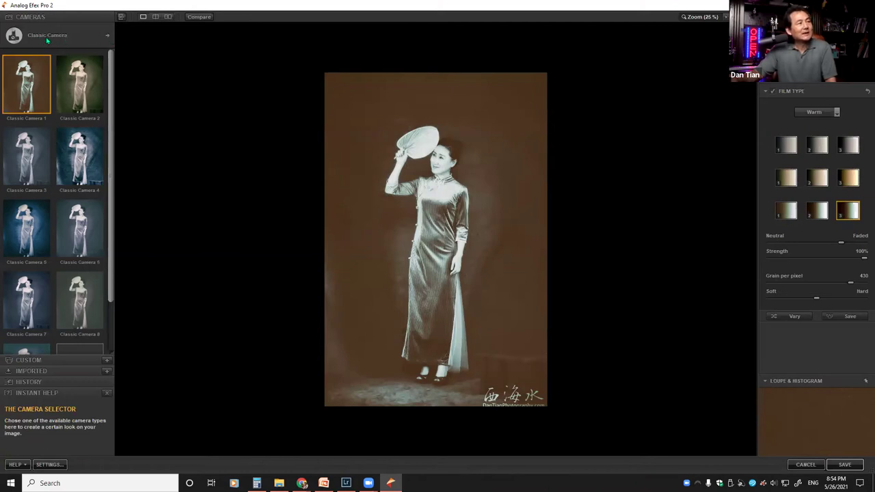
left_click(107, 38)
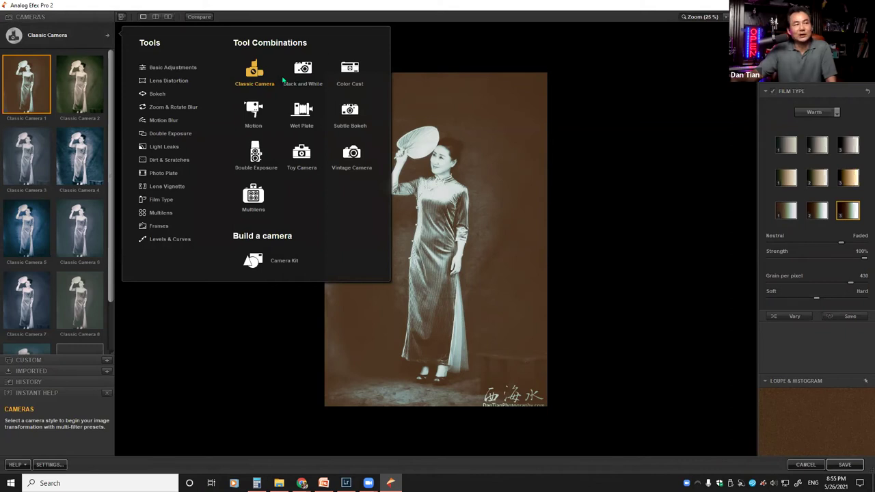
Switch to the Black and White camera and apply a B&W preset with neutral film, grain 450
left_click(300, 74)
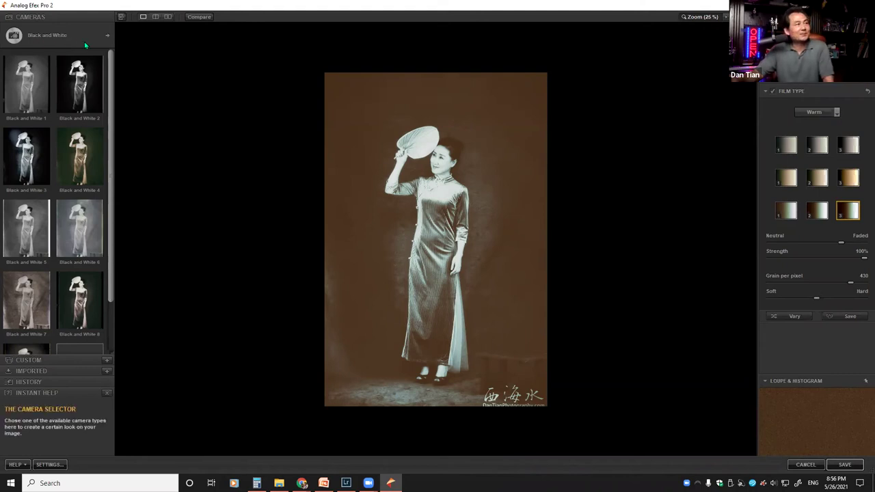
left_click(37, 162)
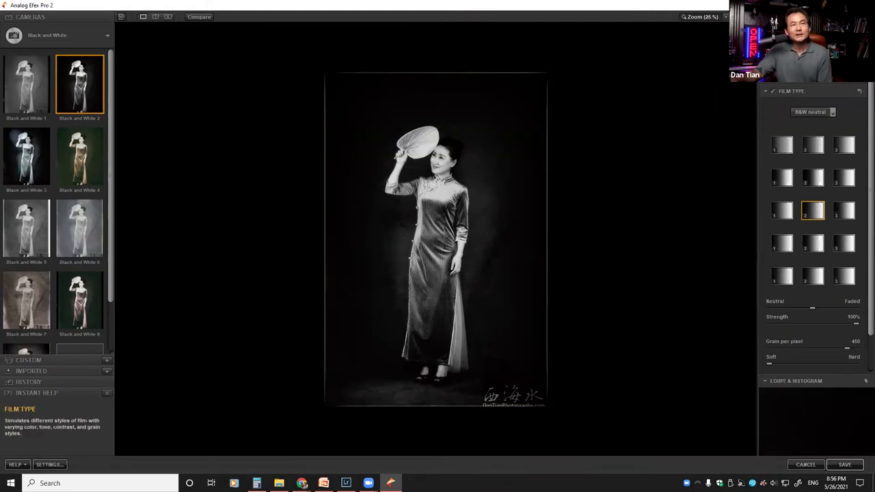
left_click(832, 116)
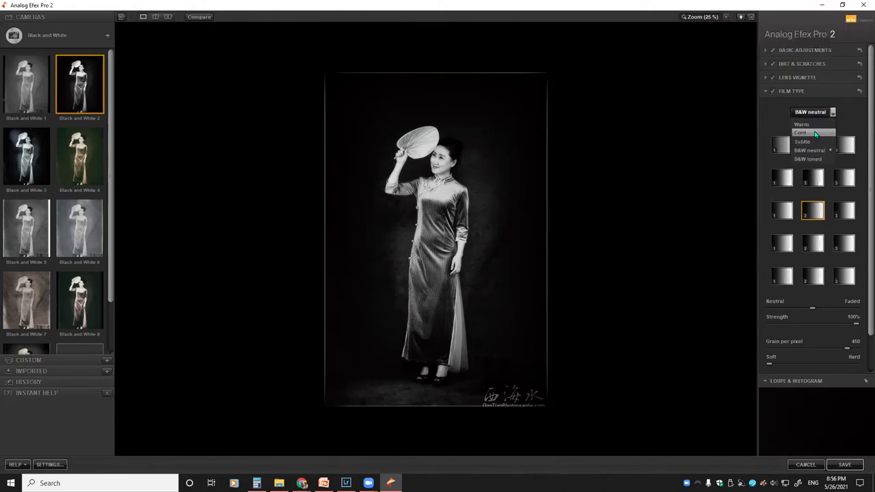
left_click(814, 134)
left_click(815, 183)
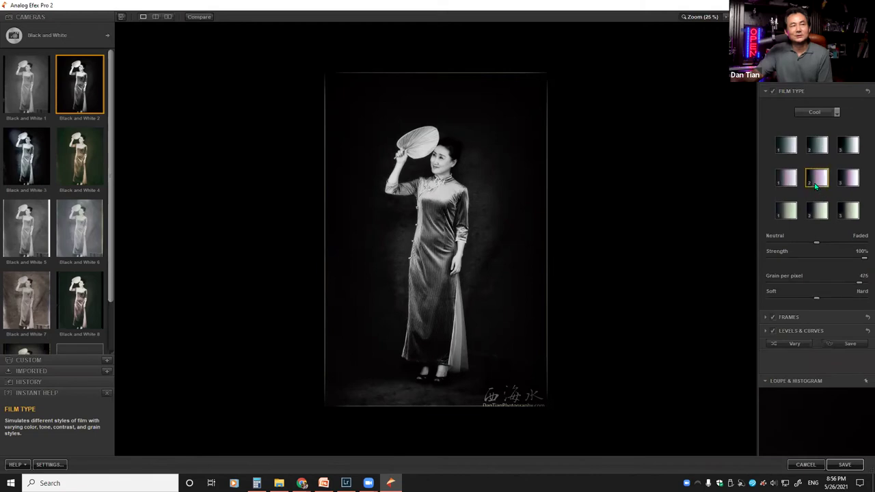
left_click(786, 179)
left_click(786, 146)
left_click(818, 148)
left_click(847, 144)
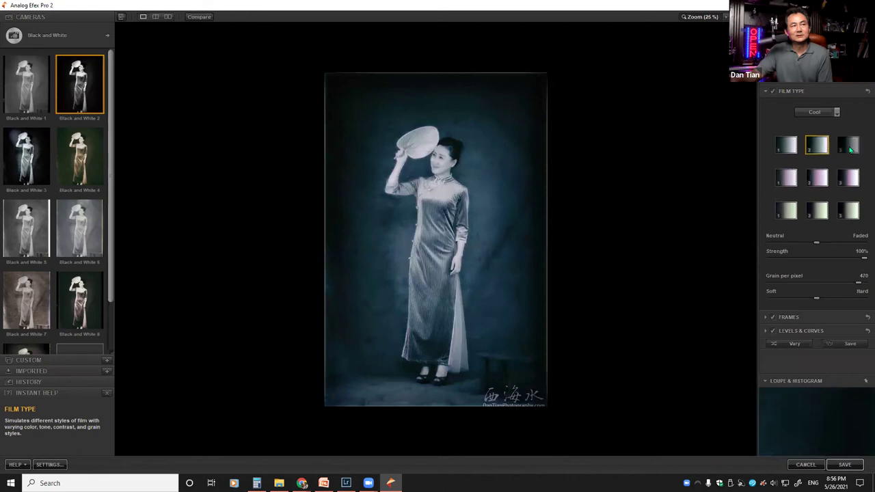
left_click(851, 211)
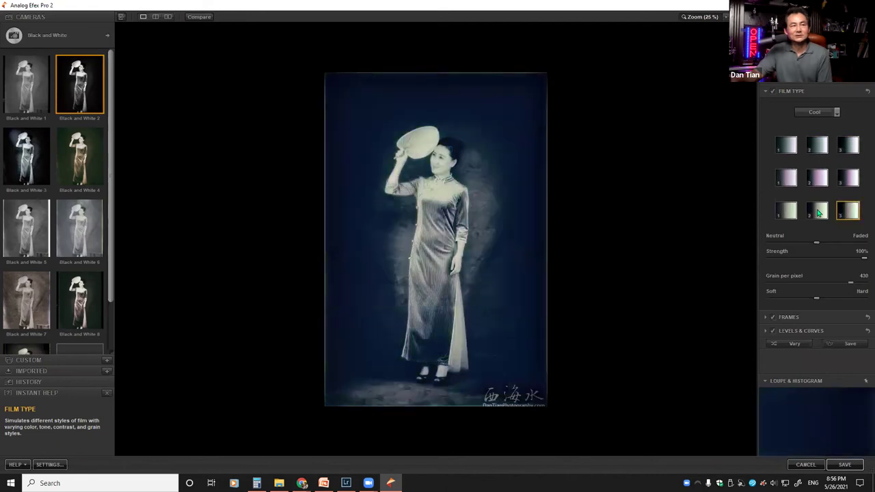
left_click(818, 212)
left_click(786, 212)
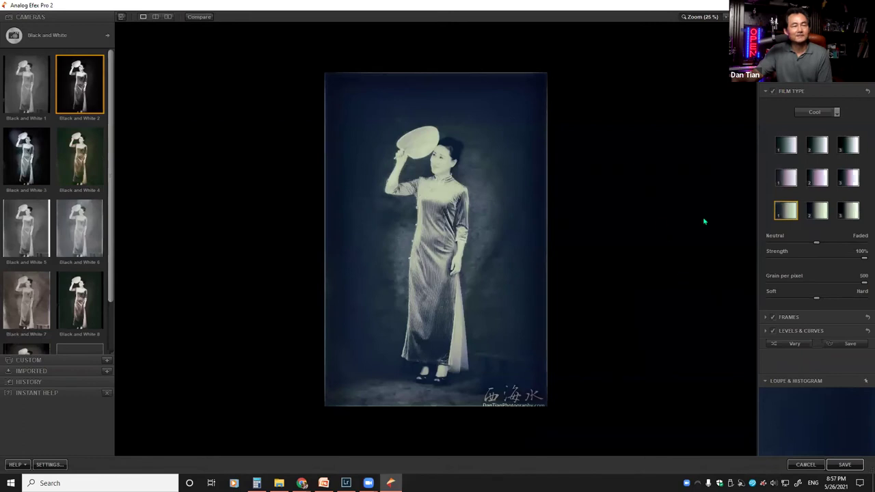
scroll(106, 205, "down", 1)
scroll(119, 253, "up", 1)
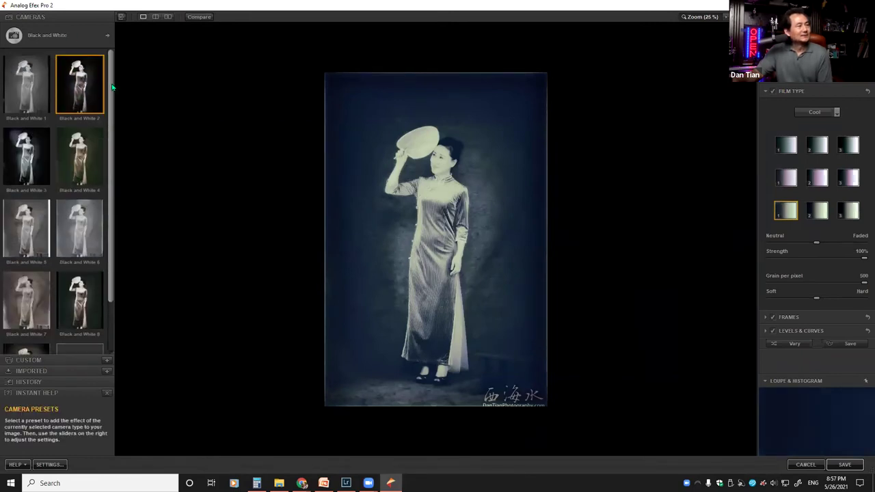
left_click(106, 36)
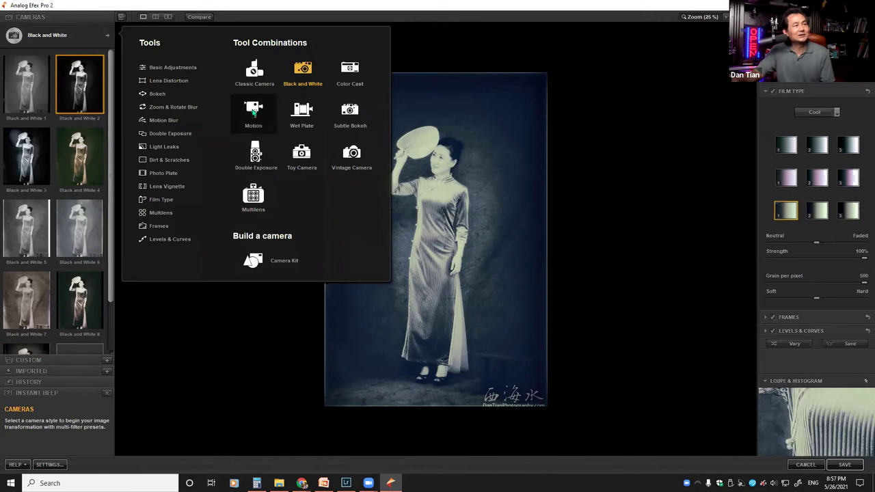
Apply the Motion 1 zoom-blur preset and centre the zoom on her face
left_click(253, 113)
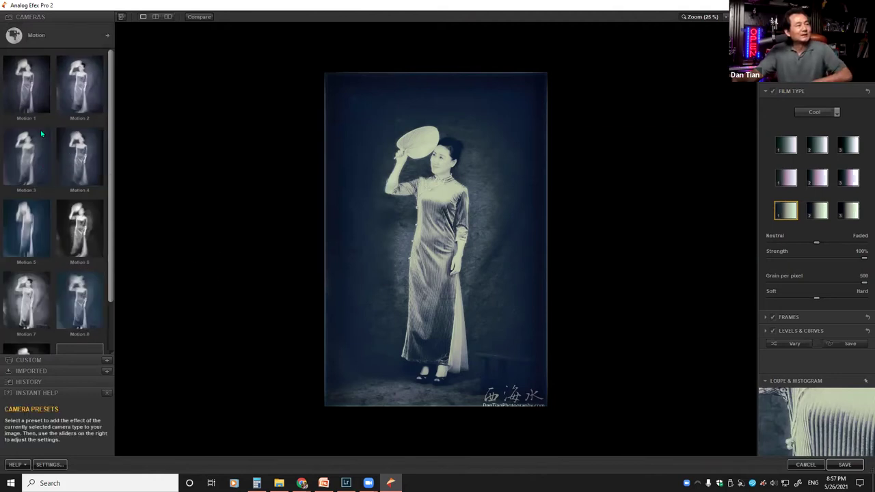
left_click(22, 89)
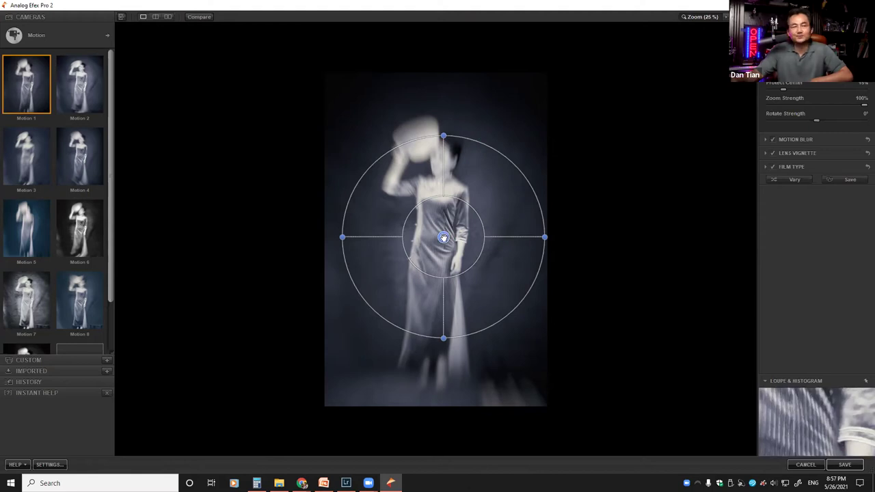
left_click_drag(443, 237, 439, 161)
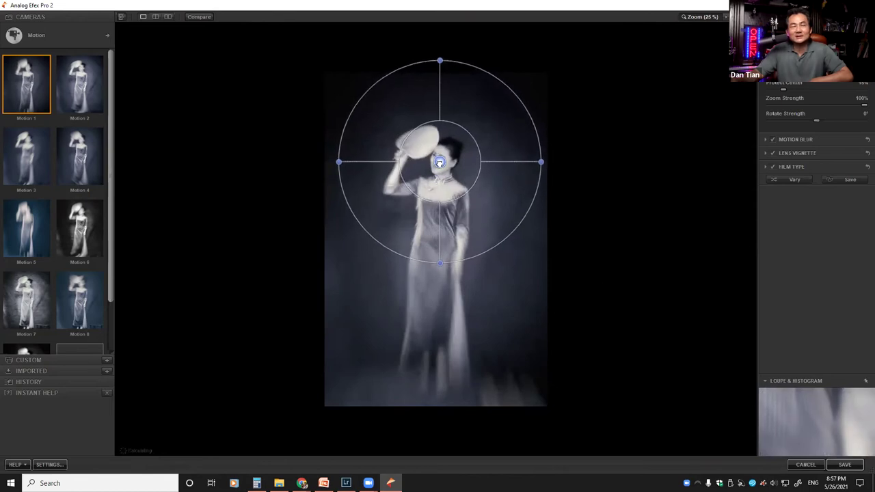
left_click(439, 163)
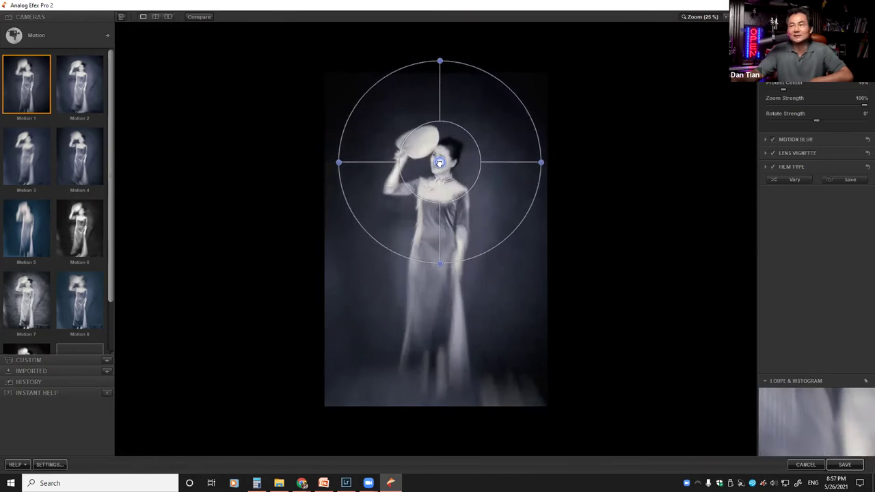
Lower the zoom strength to 62%, then switch to the Motion 4 preset
left_click_drag(362, 165, 442, 263)
mouse_move(440, 268)
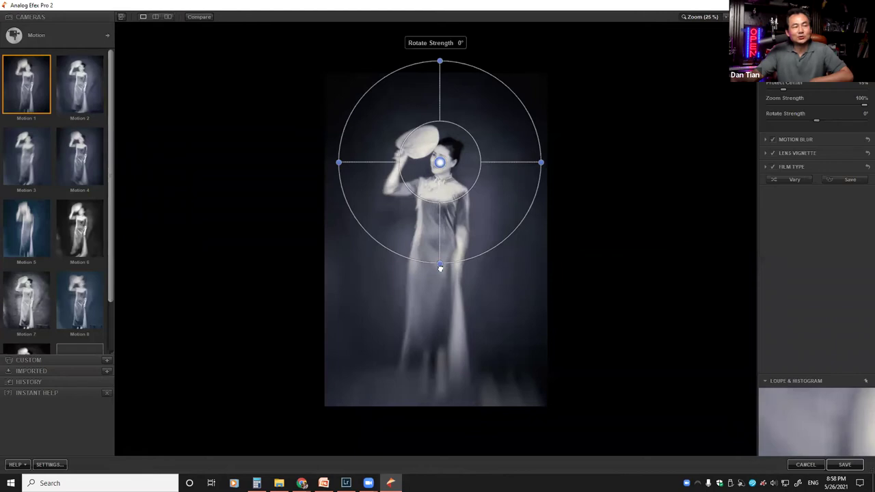
left_click_drag(438, 264, 436, 262)
left_click_drag(540, 163, 513, 162)
mouse_move(441, 241)
left_mouse_down()
mouse_move(445, 270)
mouse_move(447, 251)
left_mouse_up()
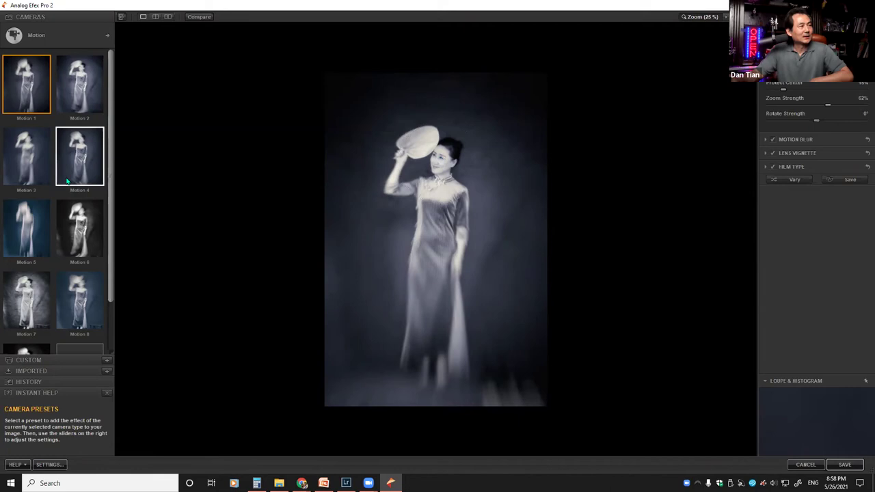
left_click(80, 166)
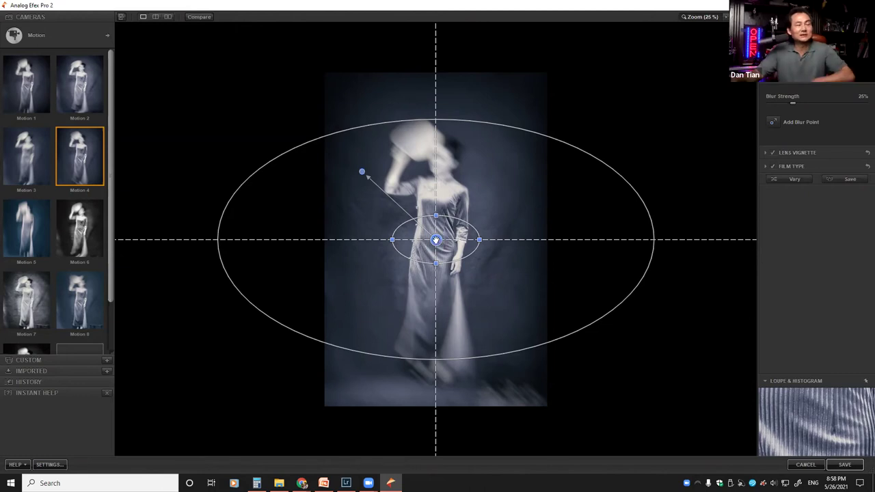
Move the Motion 4 blur point onto her face and set the blur angle and strength
left_click_drag(435, 240, 441, 163)
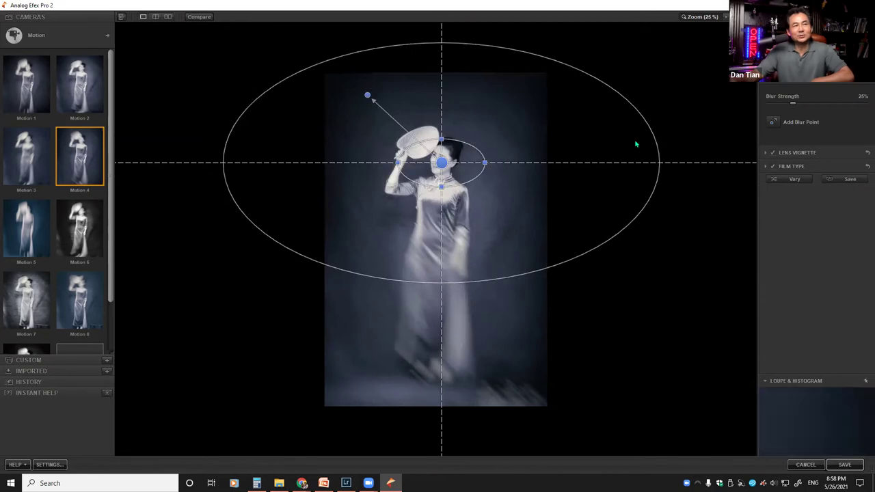
left_click_drag(660, 160, 539, 164)
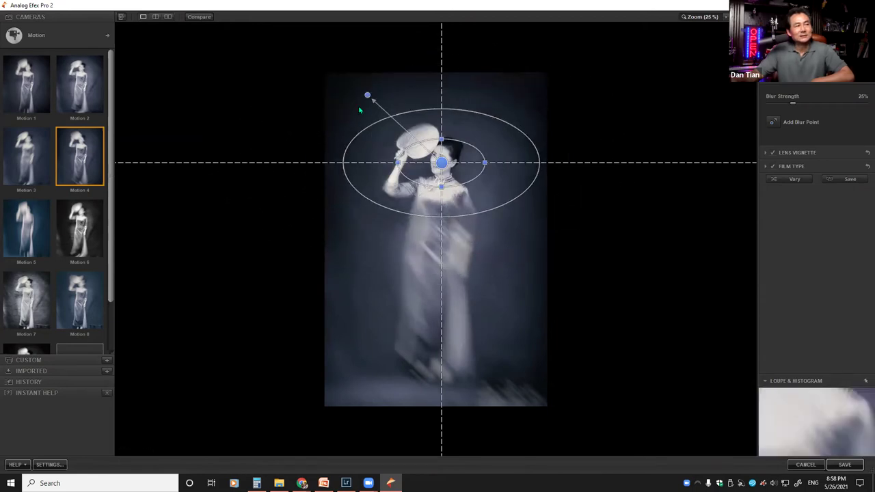
left_click_drag(367, 97, 364, 161)
left_click_drag(407, 218, 442, 259)
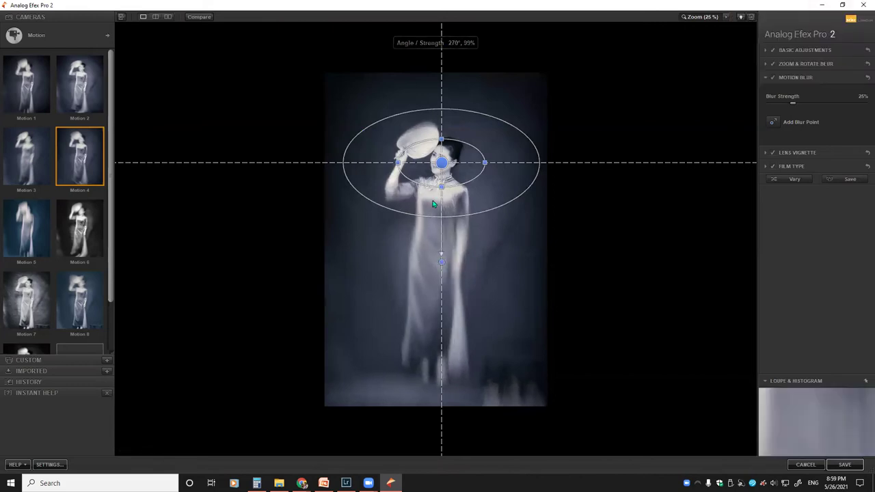
Reshape the sharp area into an upright ellipse stretching down over her body
left_click_drag(432, 193, 431, 147)
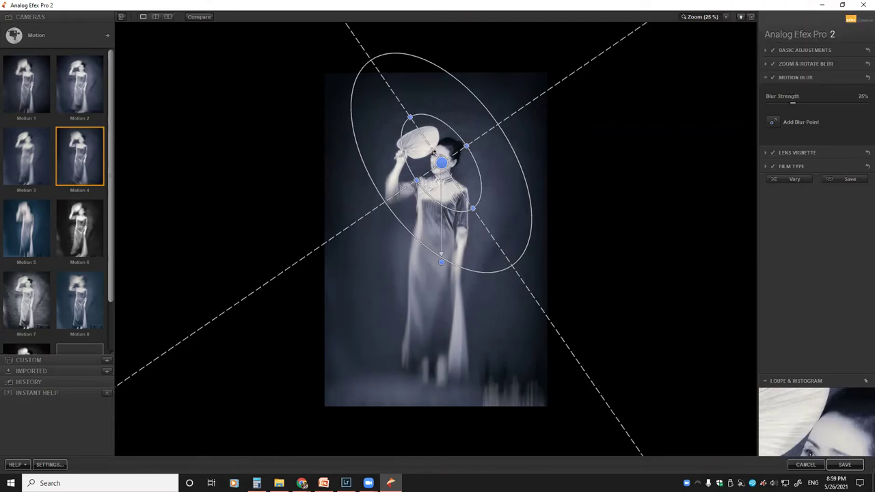
left_click_drag(431, 150, 440, 167)
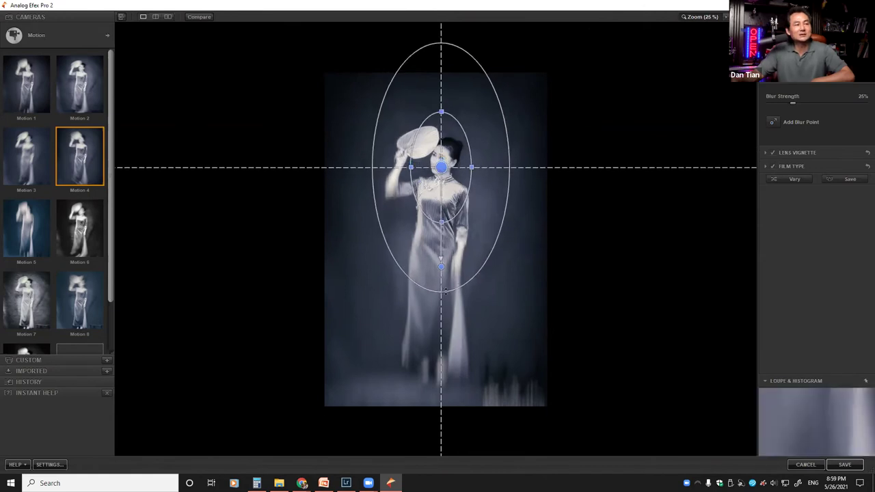
left_click_drag(443, 294, 444, 326)
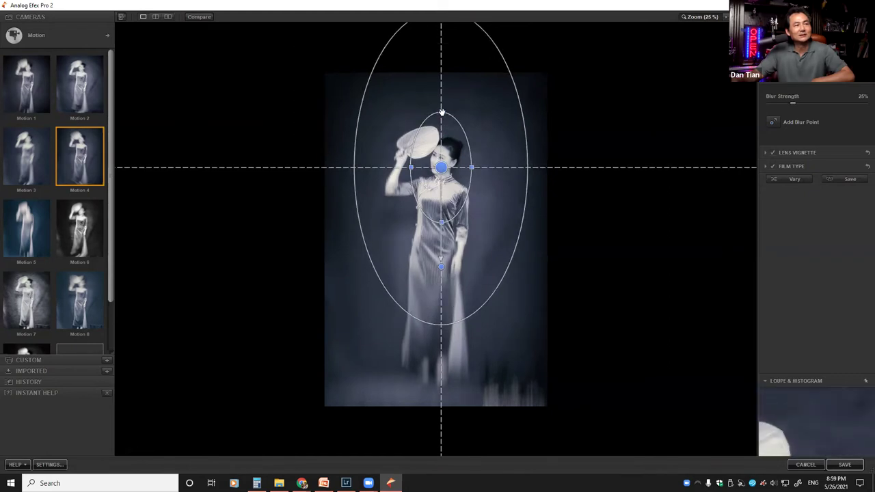
mouse_move(441, 168)
left_mouse_down()
mouse_move(445, 186)
mouse_move(440, 175)
left_mouse_up()
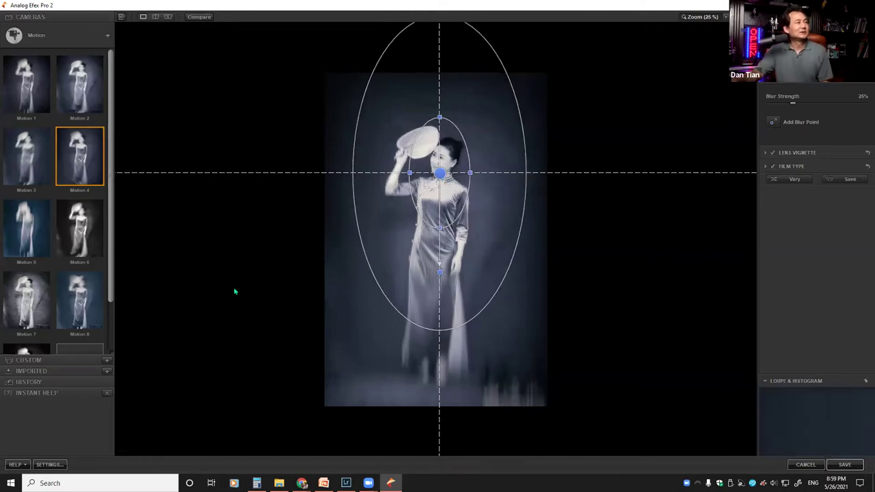
Switch the camera type to Wet Plate and apply Wet Plate 3's Corroded plate at 60%
left_click(107, 38)
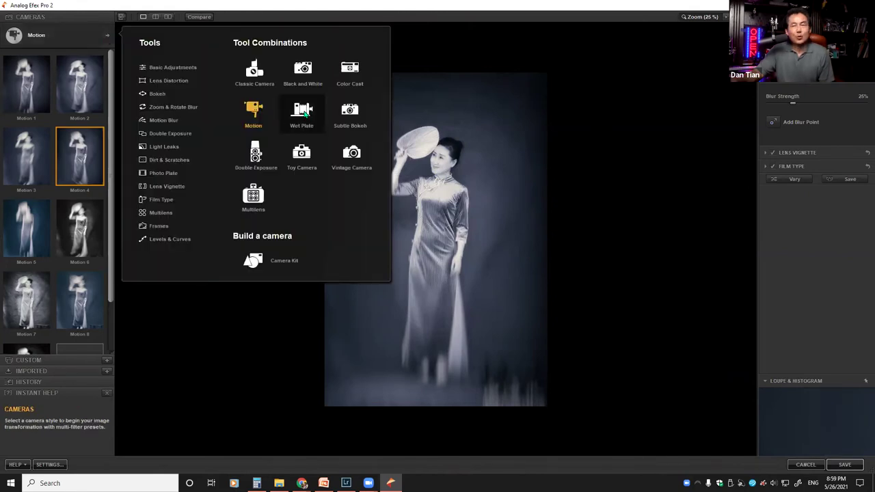
left_click(305, 114)
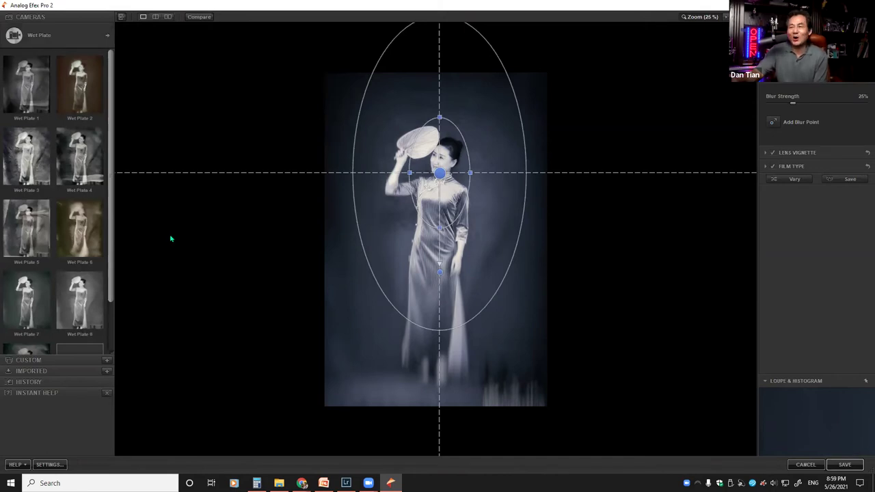
left_click(27, 170)
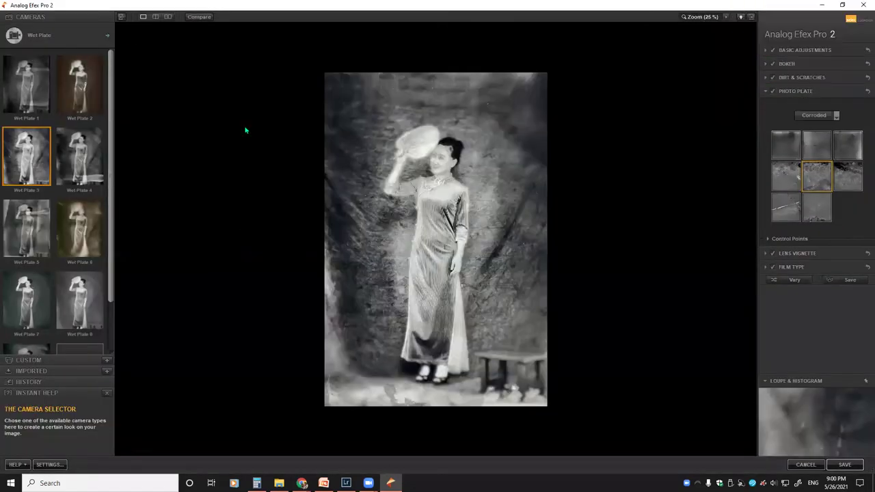
left_click(107, 35)
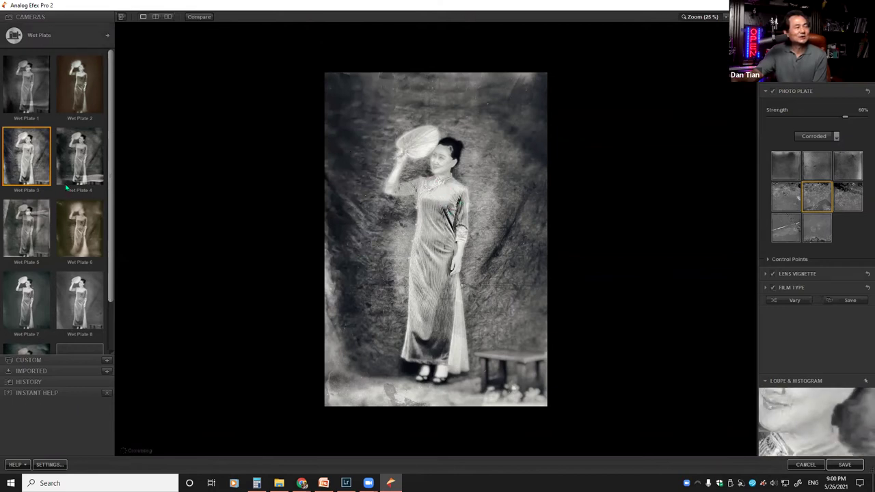
Try Wet Plate 8 and Wet Plate 4, settling on Wet Plate 1's Streaked plate at 100%
left_click(78, 301)
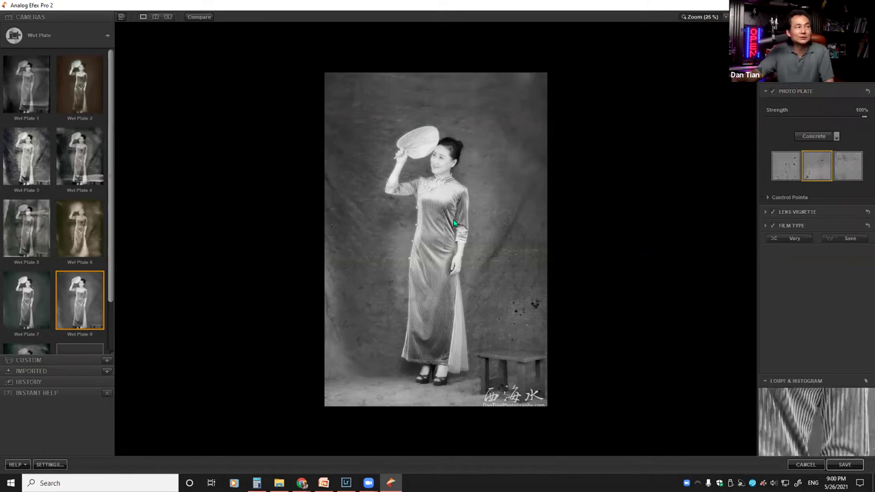
left_click(71, 165)
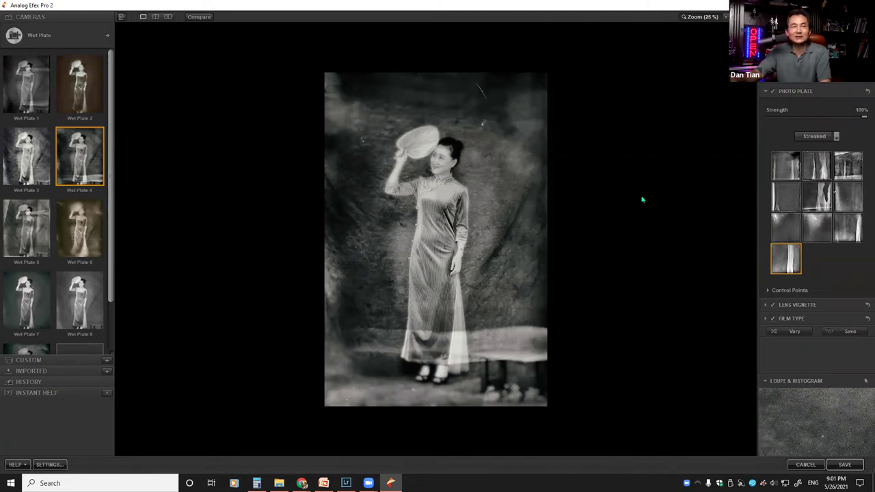
left_click(18, 91)
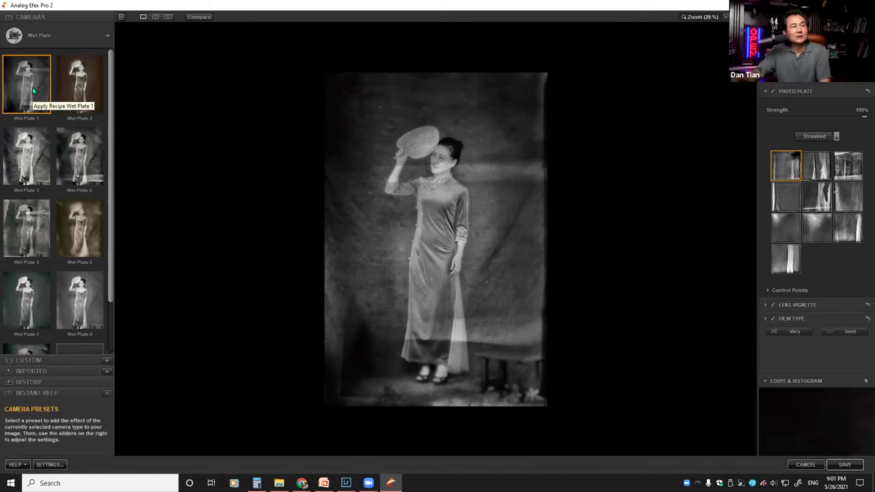
left_click_drag(111, 260, 111, 309)
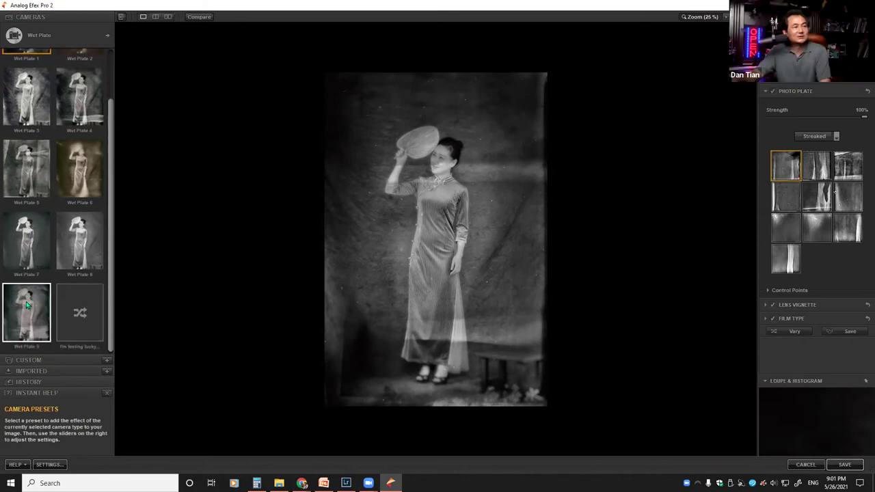
Try Wet Plate 9 and another texture, then return to Wet Plate 3's Corroded plate at 60%
left_click(26, 302)
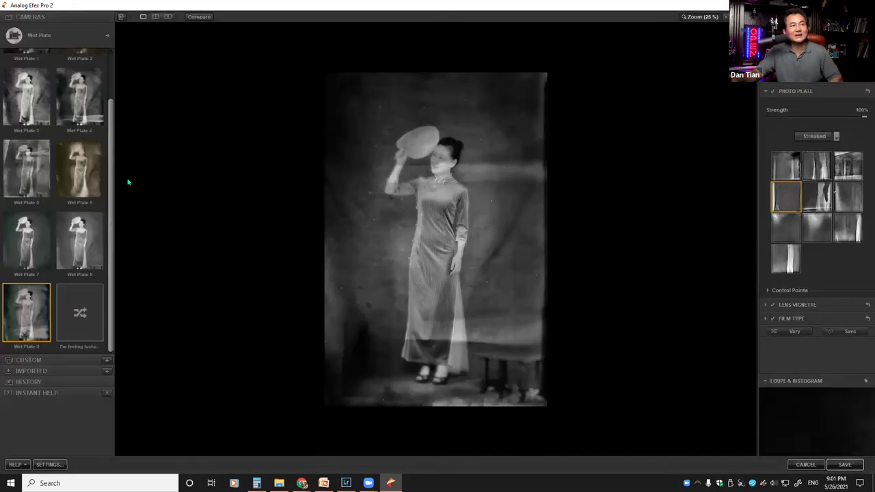
left_click(26, 115)
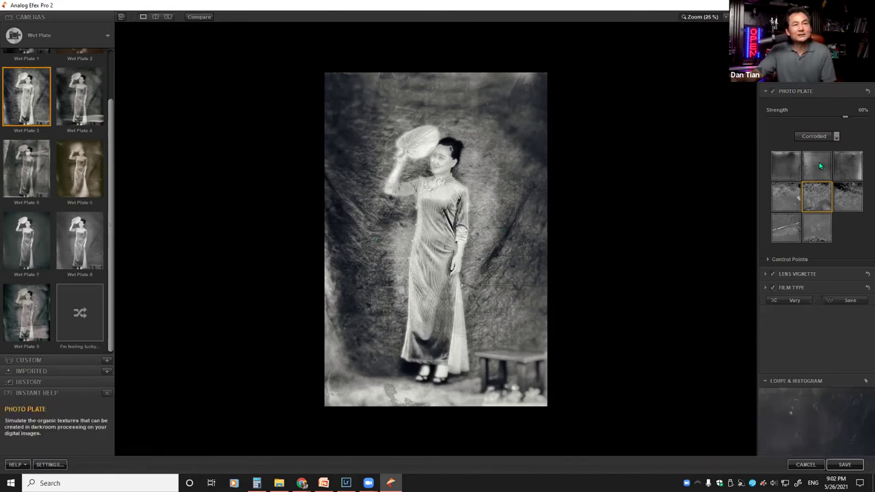
left_click(784, 234)
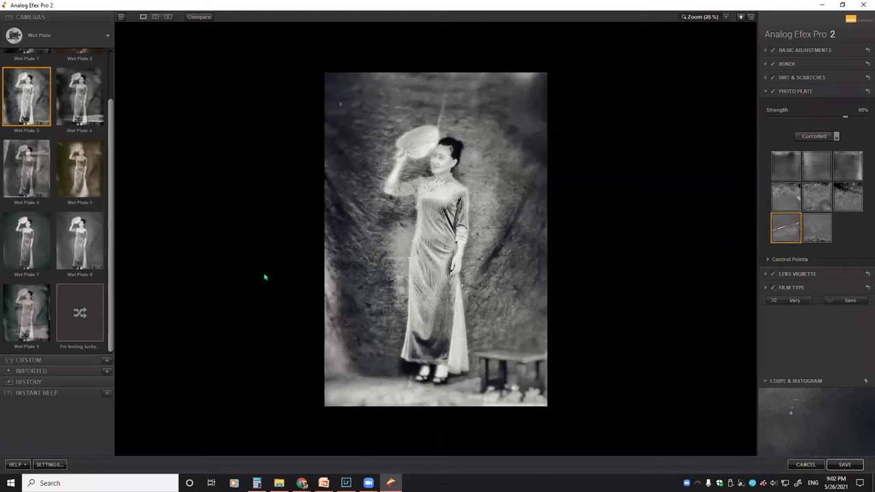
Apply the Wet Plate 5 preset with its Streaked plate at 100%
left_click(31, 254)
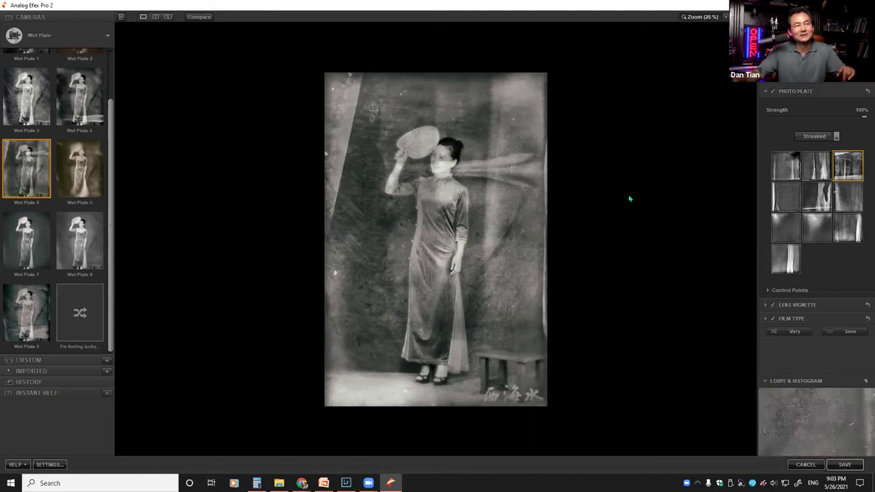
Pick a different Streaked plate texture, then switch the camera type to Subtle Bokeh
left_click(820, 197)
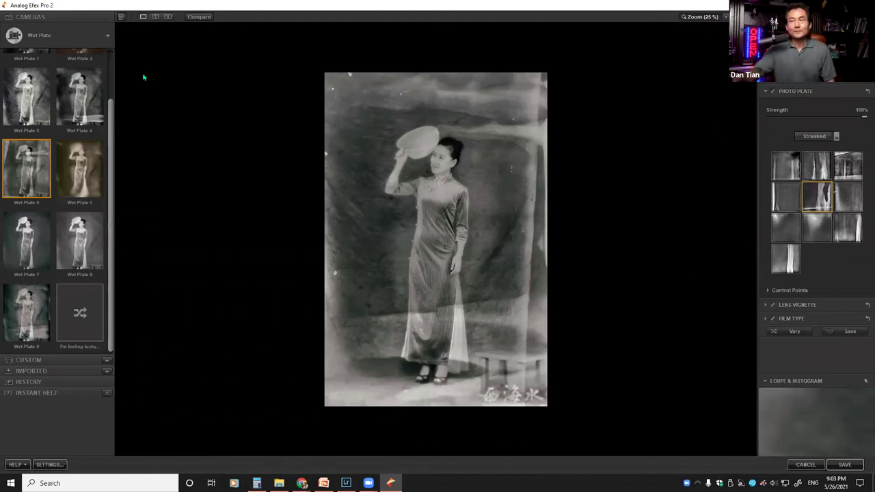
left_click(107, 36)
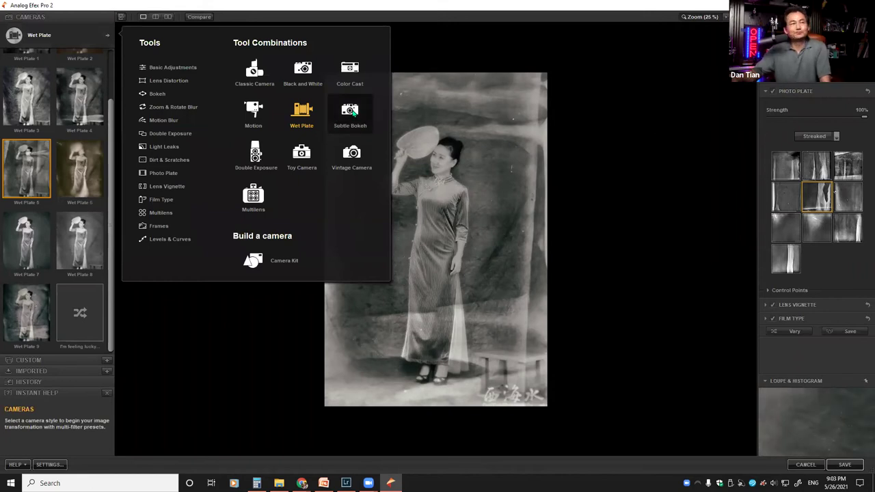
left_click(351, 113)
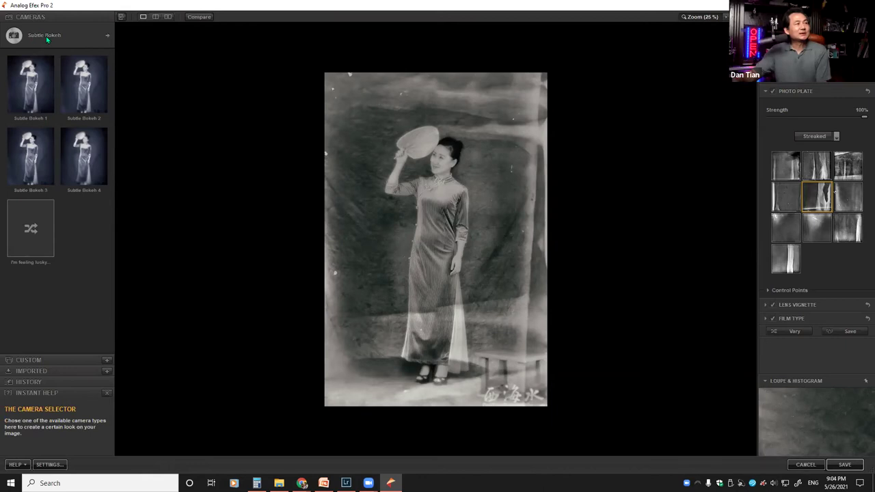
Apply Subtle Bokeh 1 with a vertical sharp zone on her face, then switch to Double Exposure
left_click(25, 87)
mouse_move(429, 270)
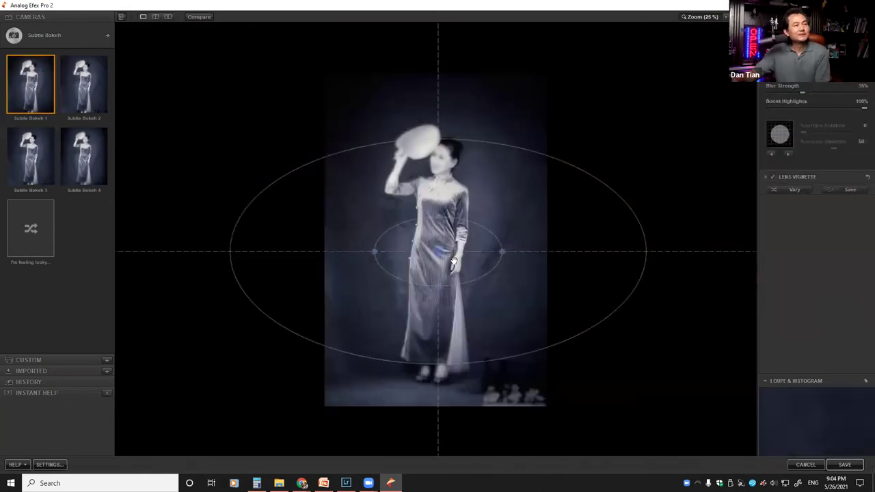
left_click_drag(439, 234, 462, 177)
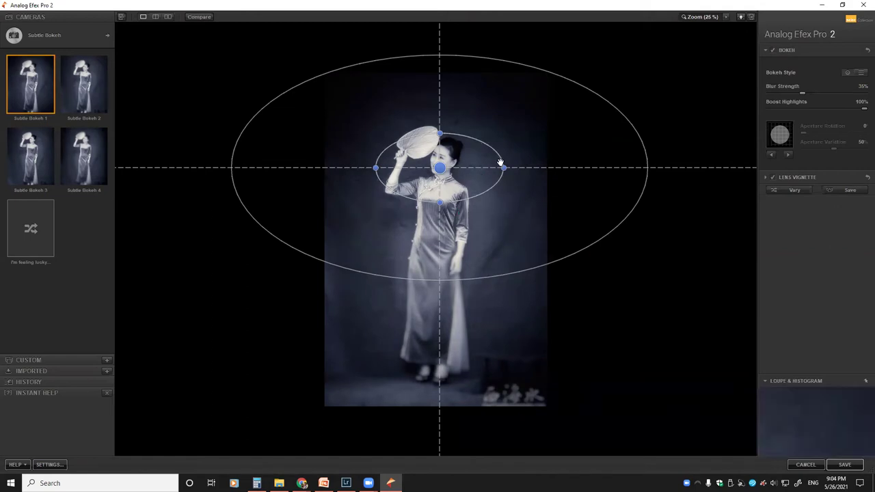
left_click_drag(495, 172, 351, 193)
mouse_move(437, 167)
left_mouse_down()
mouse_move(437, 157)
mouse_move(438, 164)
left_mouse_up()
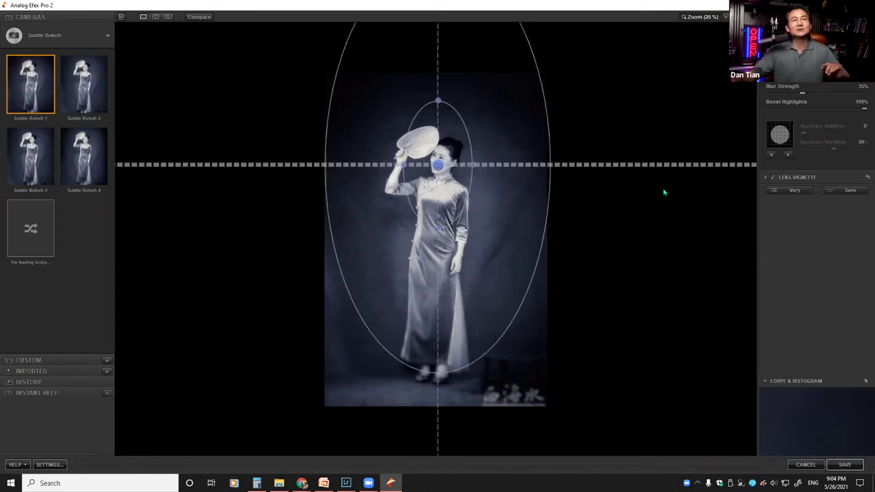
left_click(106, 36)
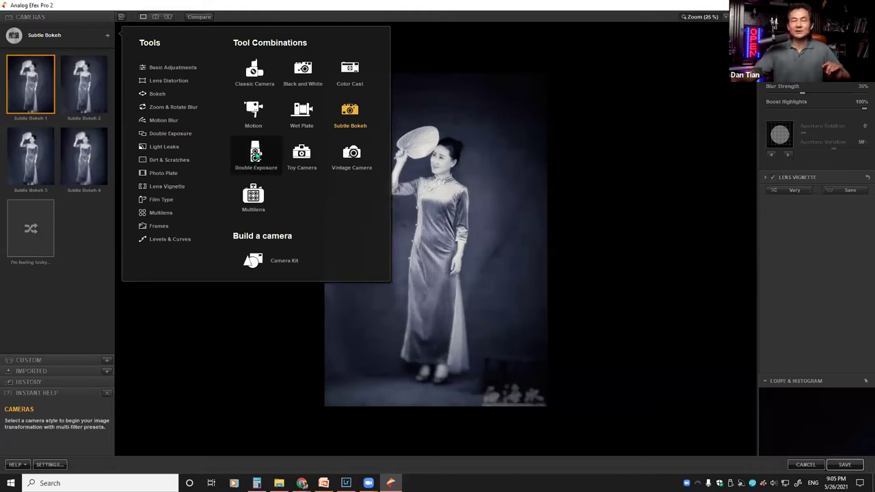
left_click(255, 155)
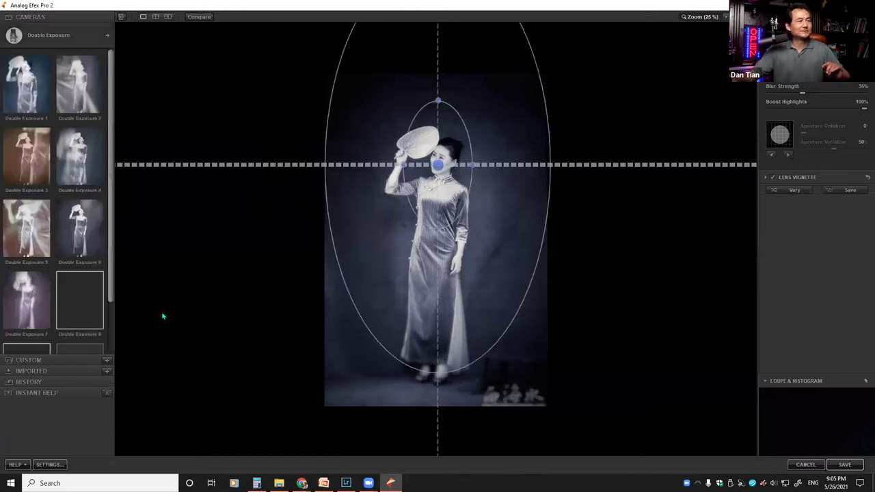
Apply Double Exposure 3 with the second exposure shifted left and down, then choose Vintage Camera
left_click(29, 160)
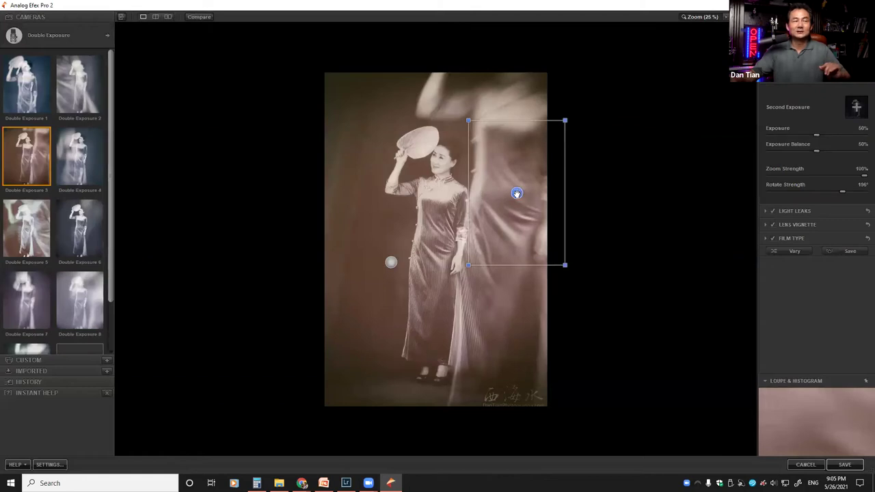
left_click_drag(516, 194, 508, 237)
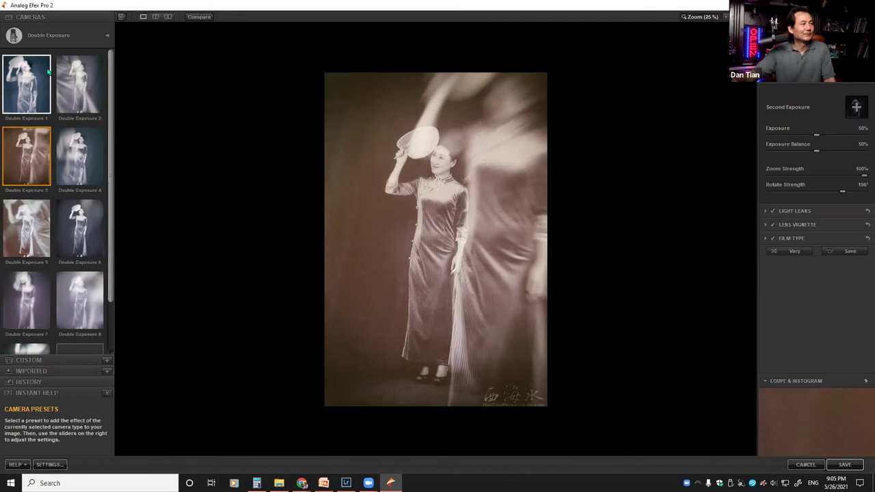
left_click(107, 35)
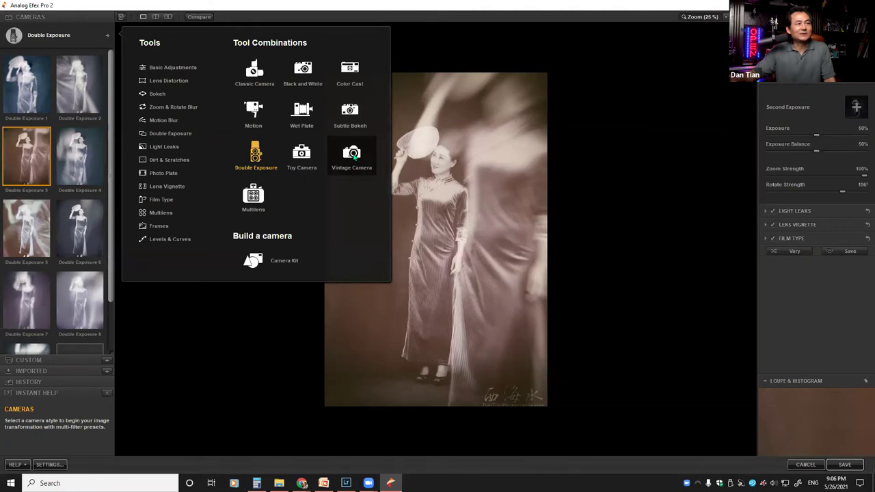
left_click(352, 153)
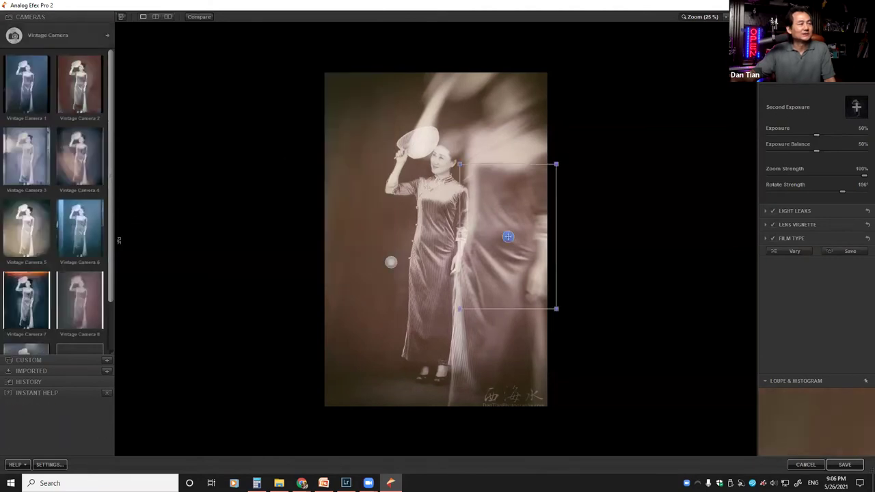
Apply the Vintage Camera 3 preset, then switch the camera type to Multilens
scroll(59, 288, "down", 1)
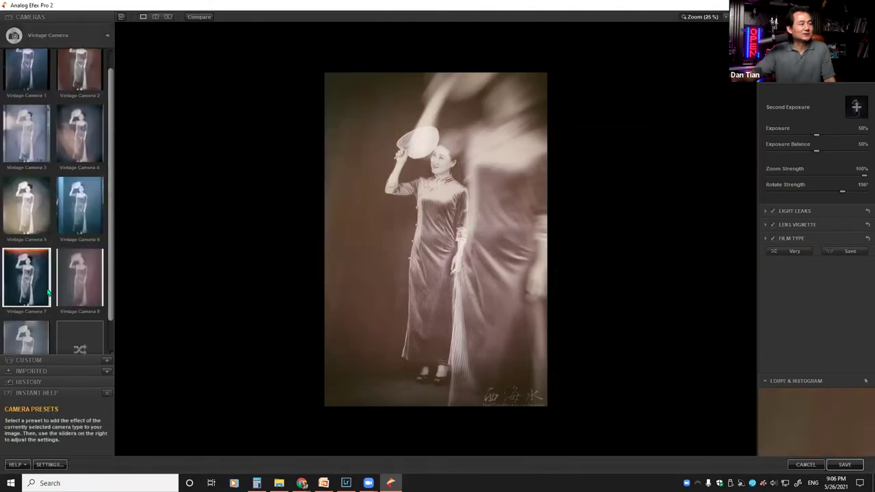
scroll(35, 270, "down", 1)
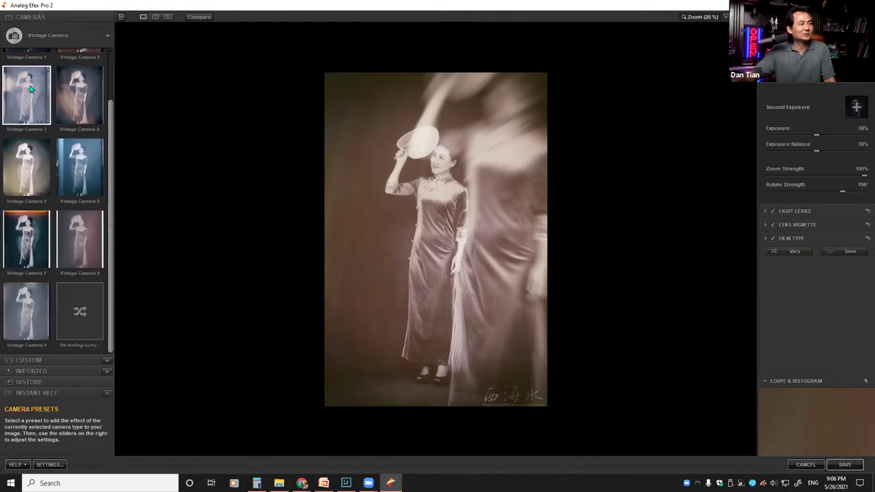
left_click(63, 182)
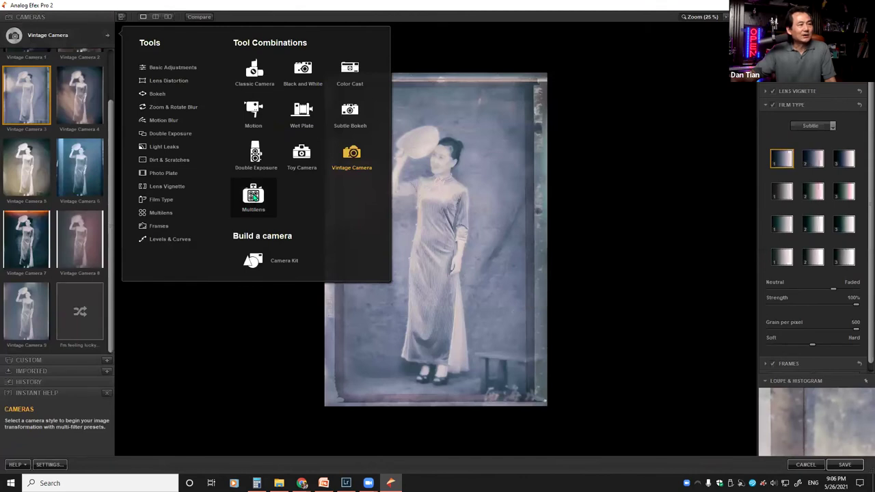
left_click(253, 197)
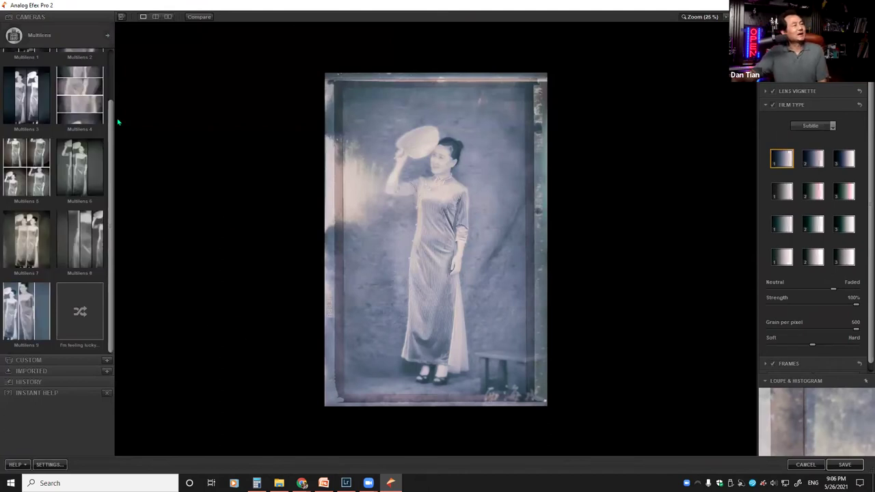
Apply the four-panel Multilens 5 layout to the portrait
scroll(110, 124, "up", 1)
scroll(110, 124, "up", 2)
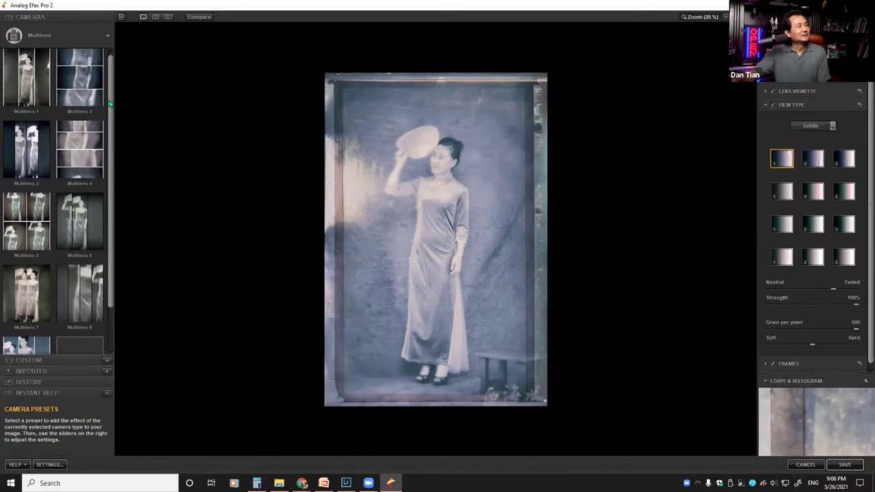
left_click(25, 233)
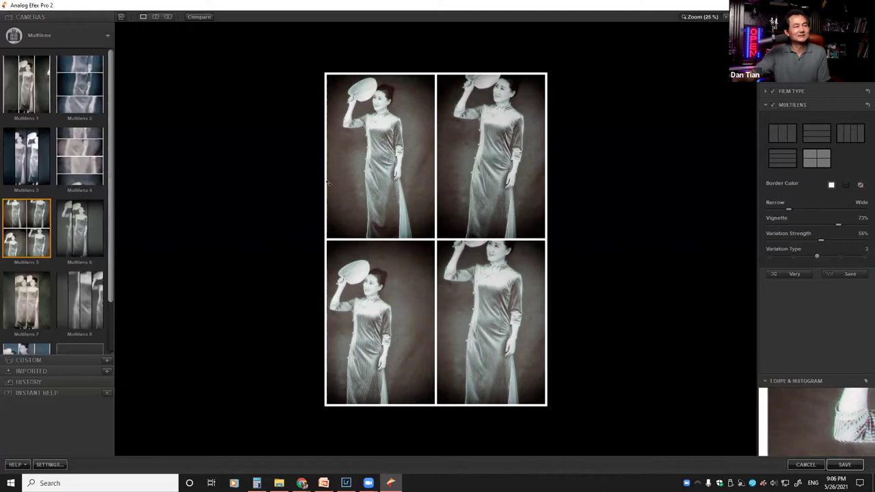
Reframe the bottom-right, top-right and bottom-left panels by nudging each image slightly
left_click_drag(493, 323, 502, 348)
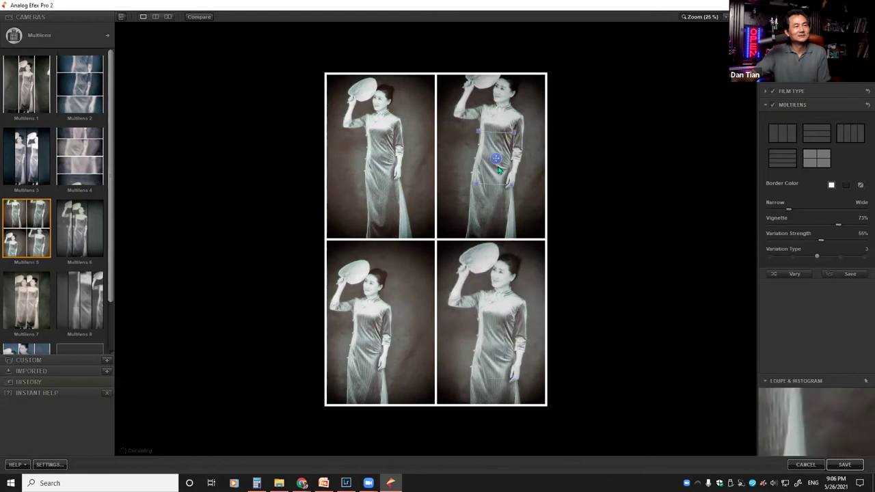
left_click_drag(498, 146, 496, 158)
left_click_drag(496, 158, 494, 171)
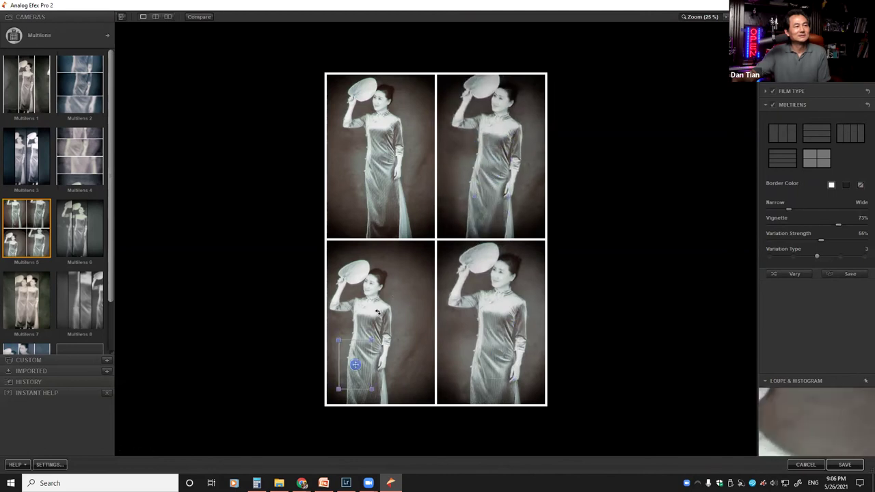
left_click_drag(378, 312, 381, 308)
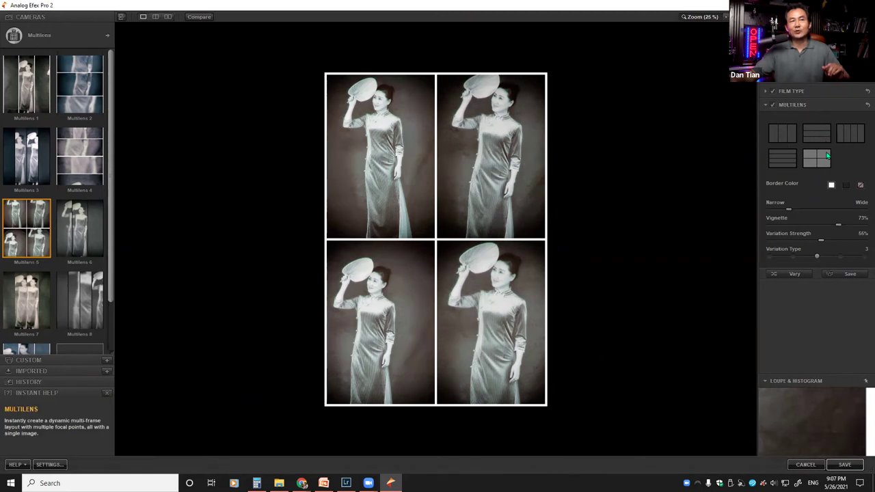
Set the Border Color to black after comparing it against white
left_click(846, 186)
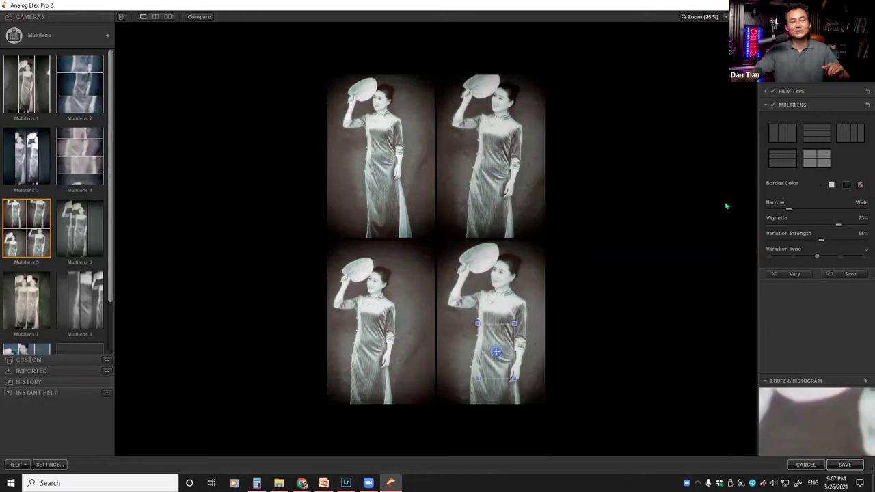
left_click(831, 186)
left_click(846, 185)
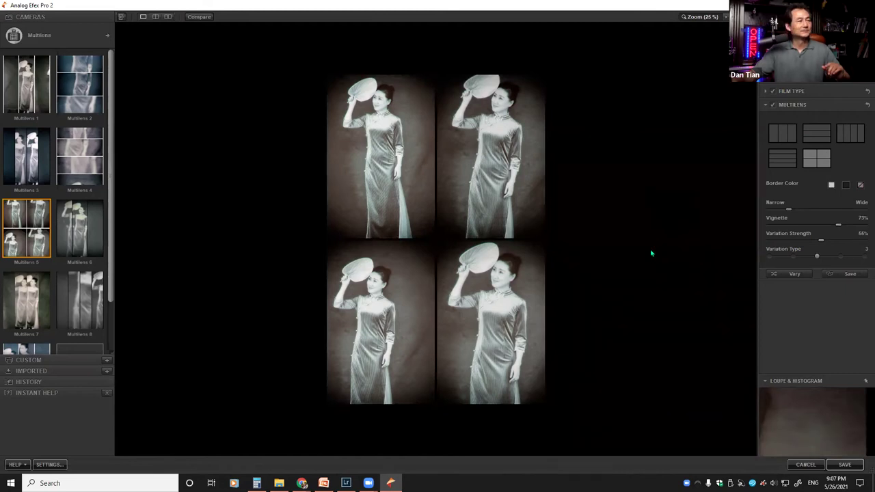
key("alt+Tab")
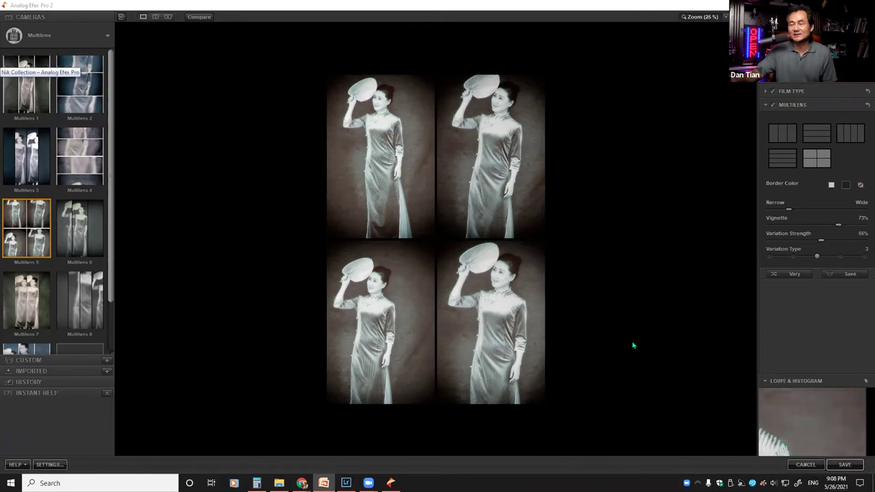
Save the grid back to Lightroom as _K1A1601-Edit-Edit.tif and overwrite its metadata settings
left_click(846, 466)
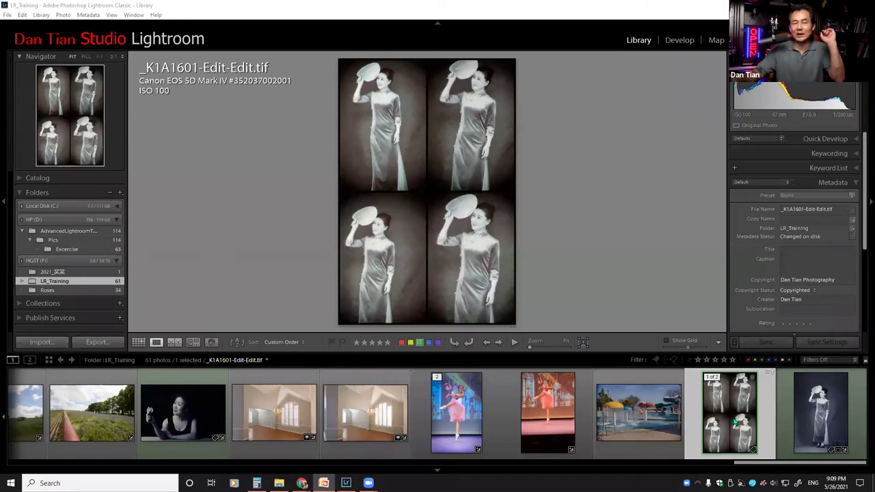
left_click(772, 376)
left_click(468, 258)
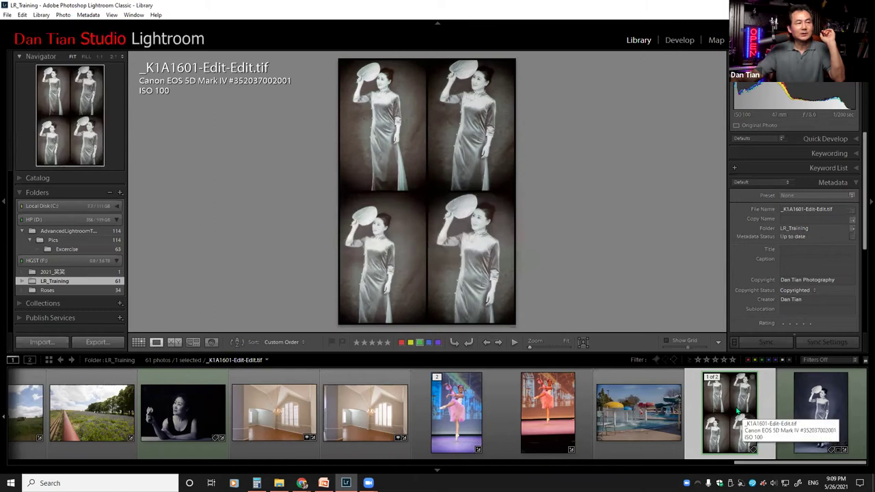
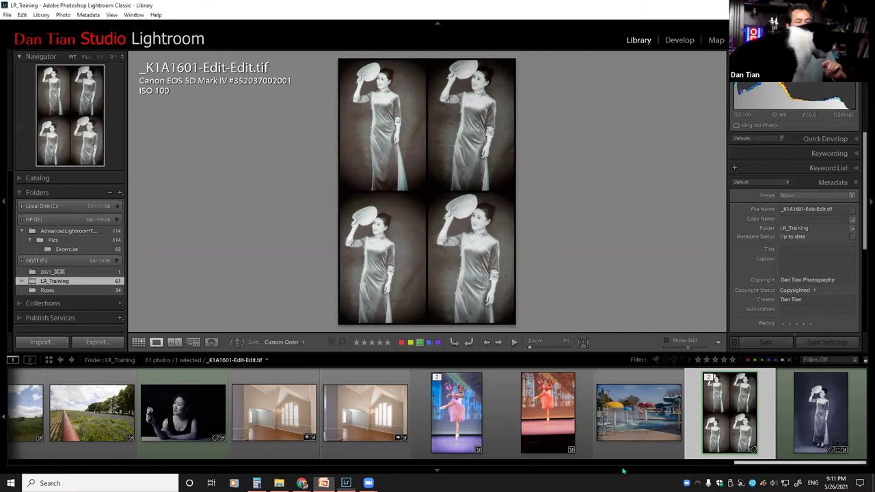
Page the filmstrip left, select the IMG_8298.CR2 lake photo and bring up its context menu
left_click(416, 462)
left_click(274, 462)
left_click(280, 463)
left_click(287, 464)
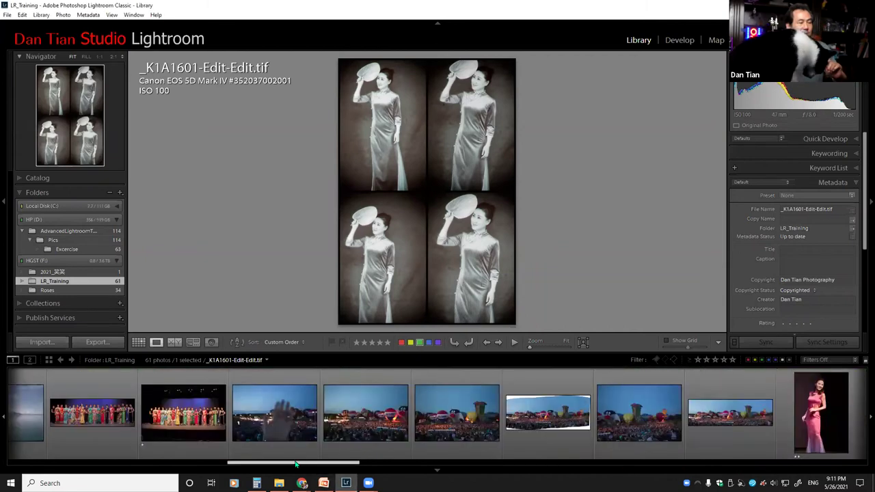
left_click(294, 464)
left_click_drag(294, 464, 206, 421)
scroll(206, 421, "up", 5)
left_click(205, 413)
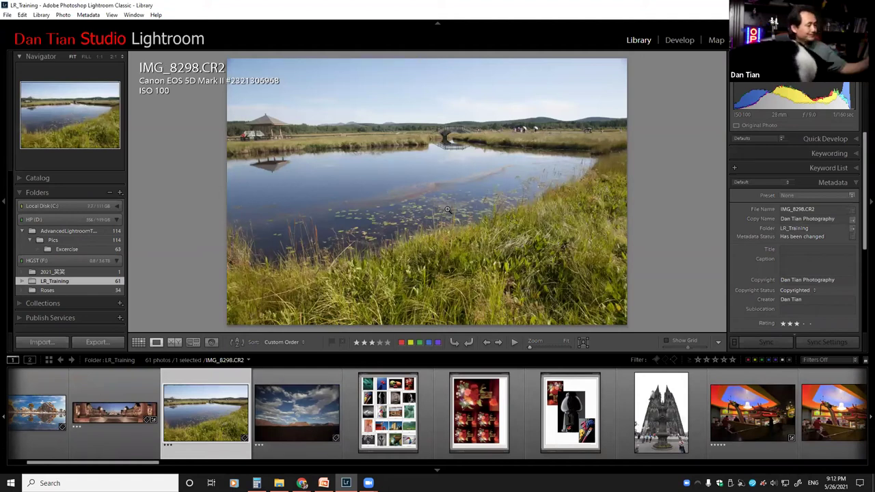
right_click(405, 160)
Edit IMG_8298.CR2 in Color Efex Pro 4 as a TIFF copy with Lightroom adjustments
mouse_move(440, 229)
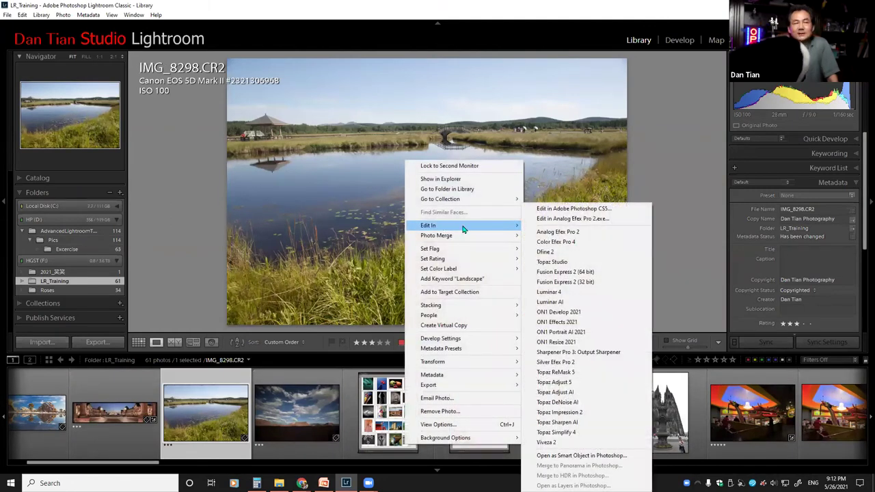
left_click(560, 243)
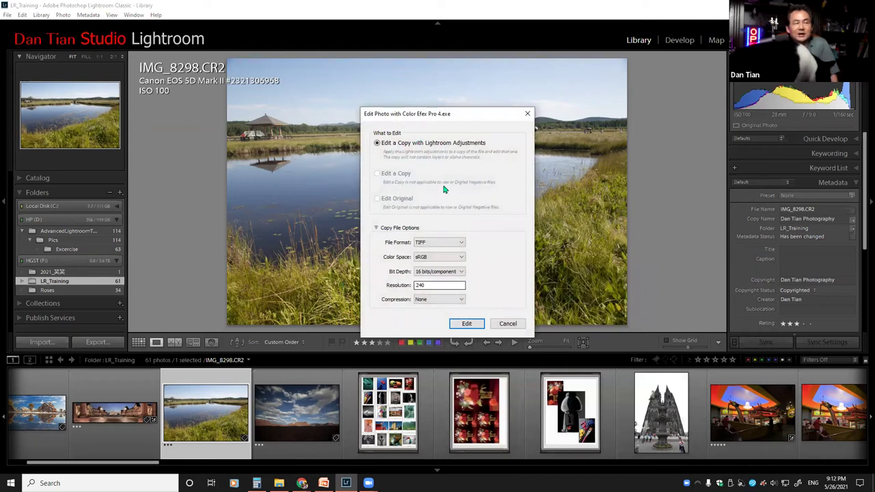
left_click(466, 323)
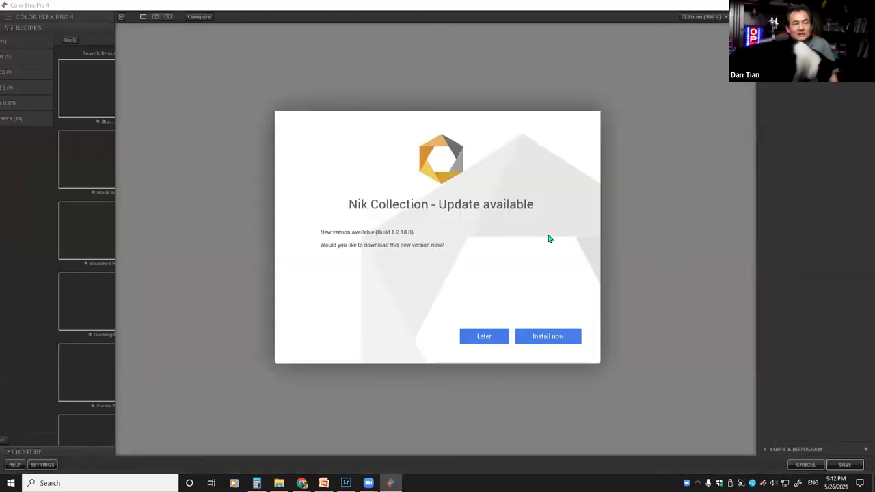
Postpone the Nik Collection update and switch back to Lightroom
left_click(486, 339)
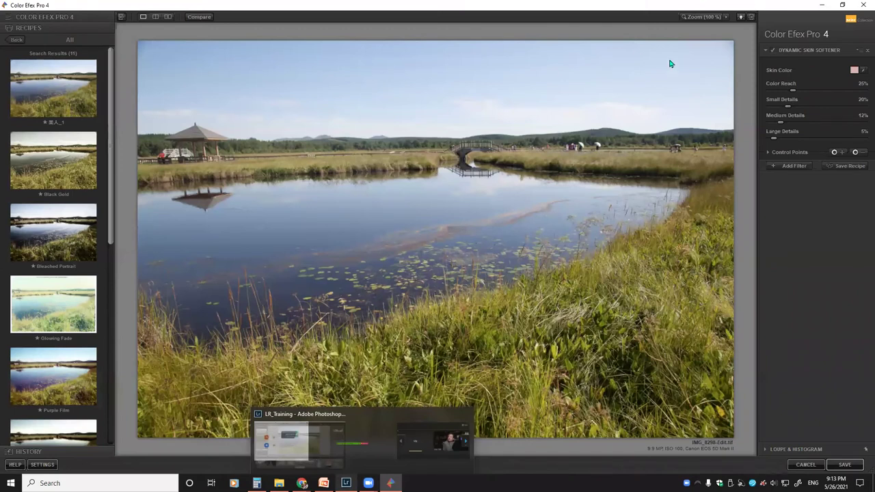
key("alt+Tab")
Open IMG_8298-Edit.tif in Color Efex Pro 4 from the Edit In menu
right_click(467, 140)
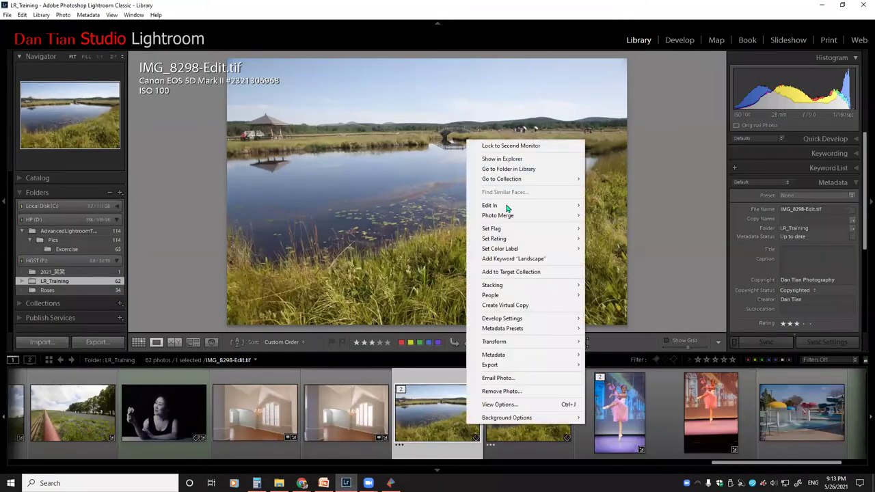
mouse_move(558, 206)
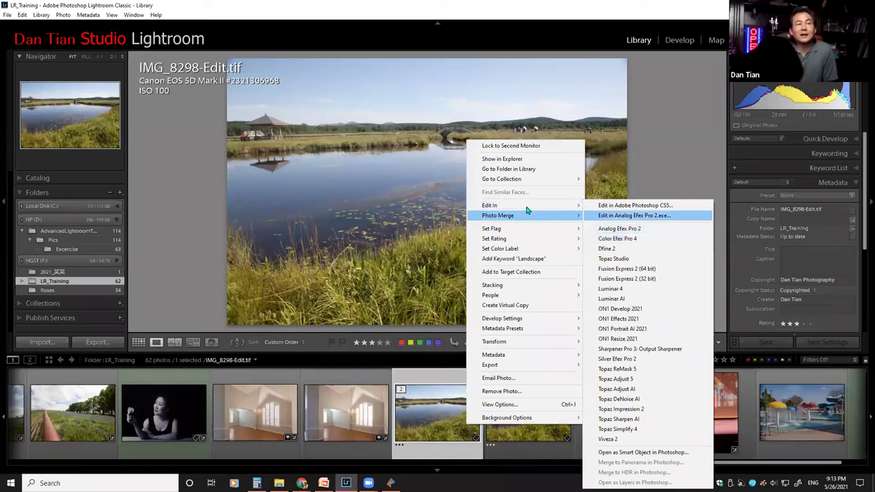
mouse_move(529, 209)
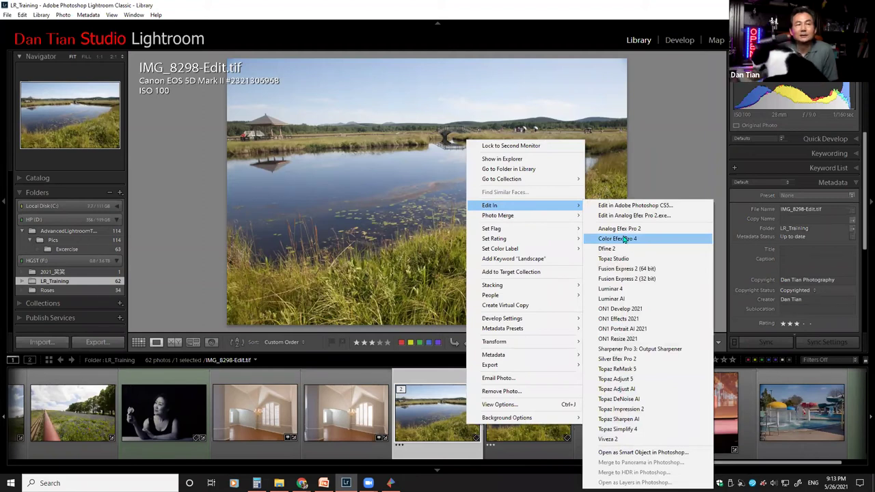
left_click(646, 240)
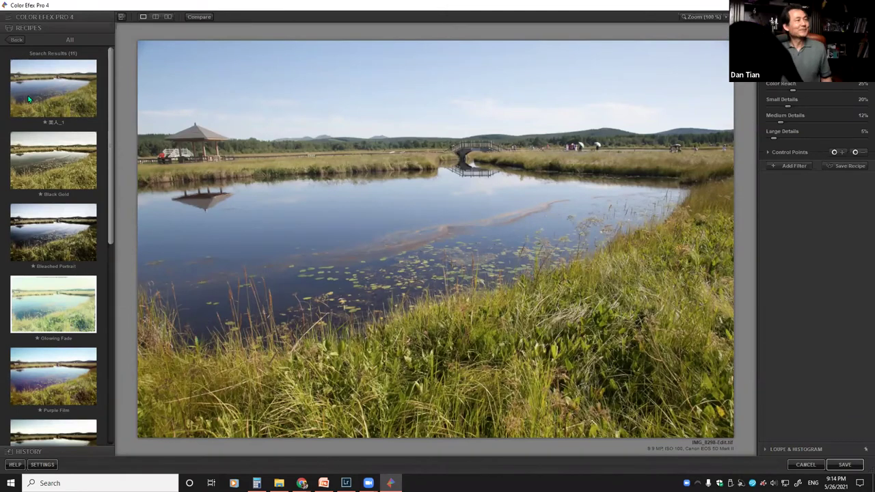
Switch the left panel from recipes to the filter list and scroll through it
left_click(8, 19)
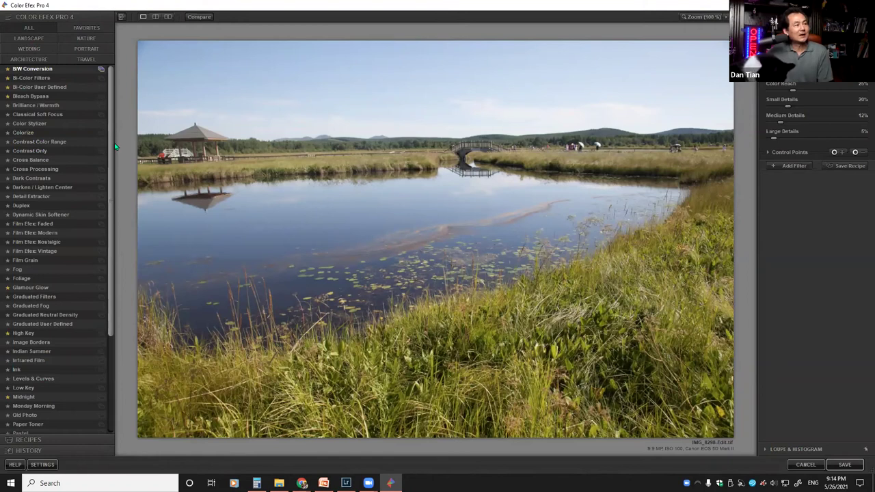
scroll(20, 410, "down", 1)
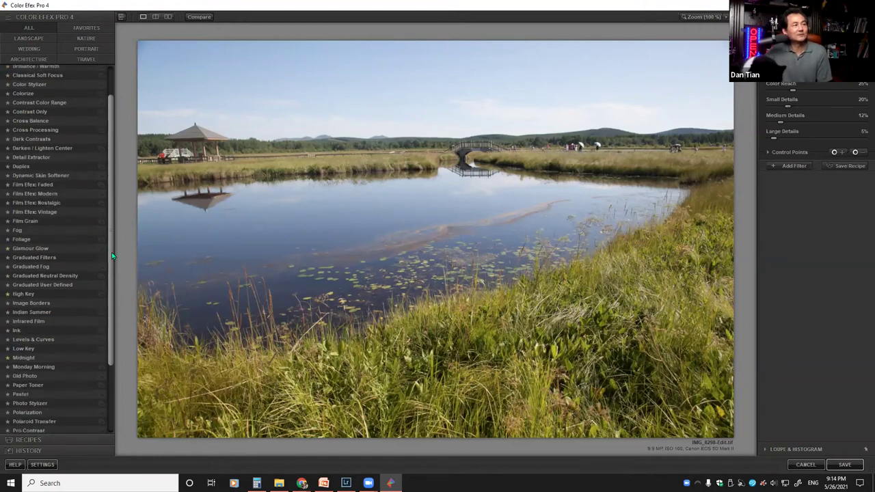
scroll(111, 252, "down", 3)
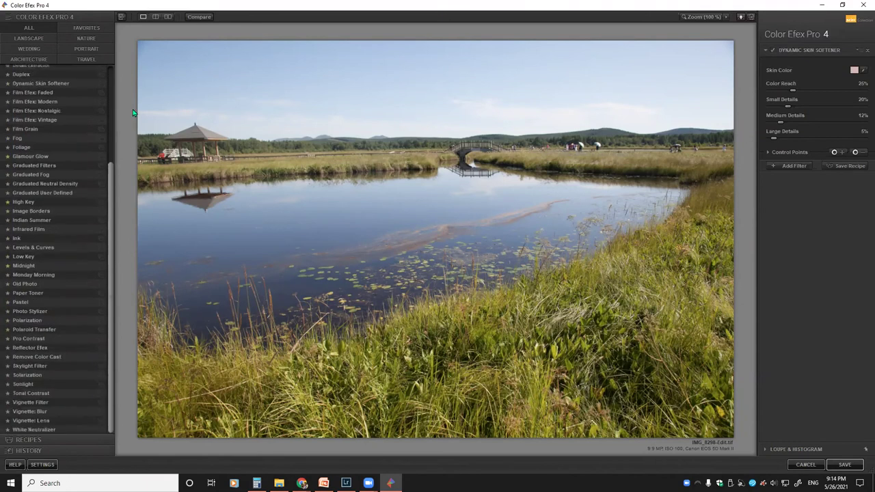
scroll(62, 112, "up", 4)
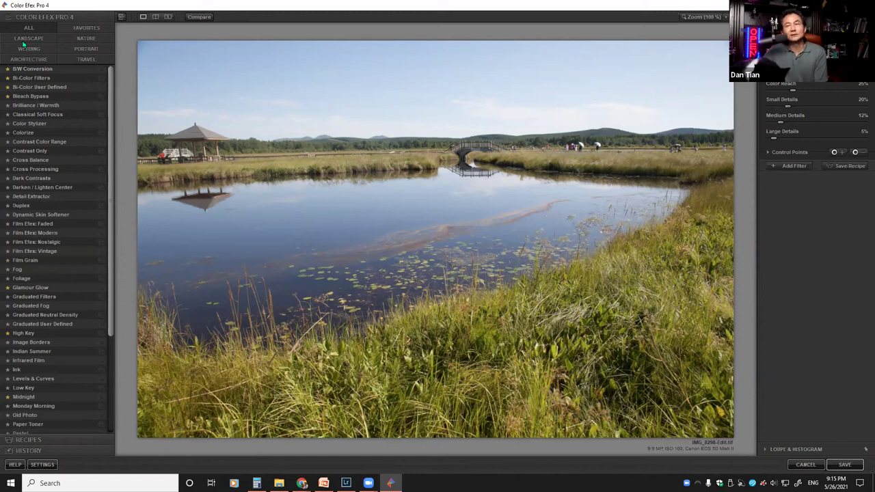
Browse the Landscape, Wedding, Portrait and All filter categories, ending on Landscape
left_click(30, 39)
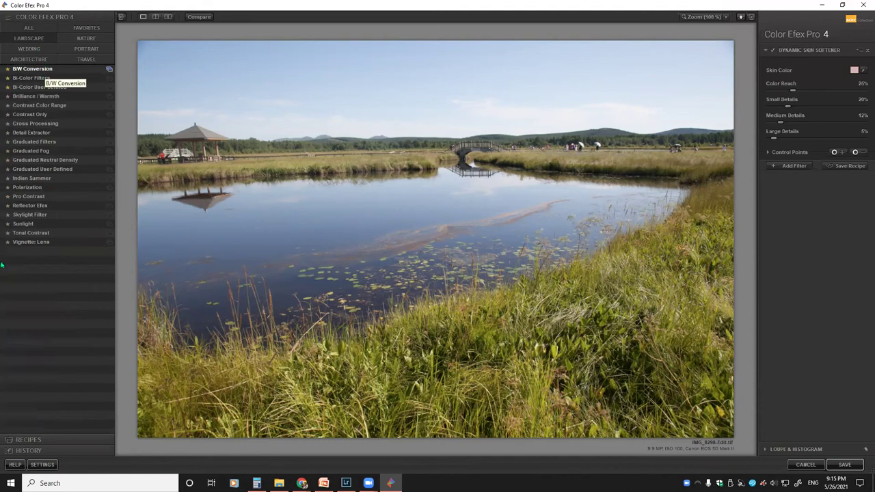
left_click(41, 50)
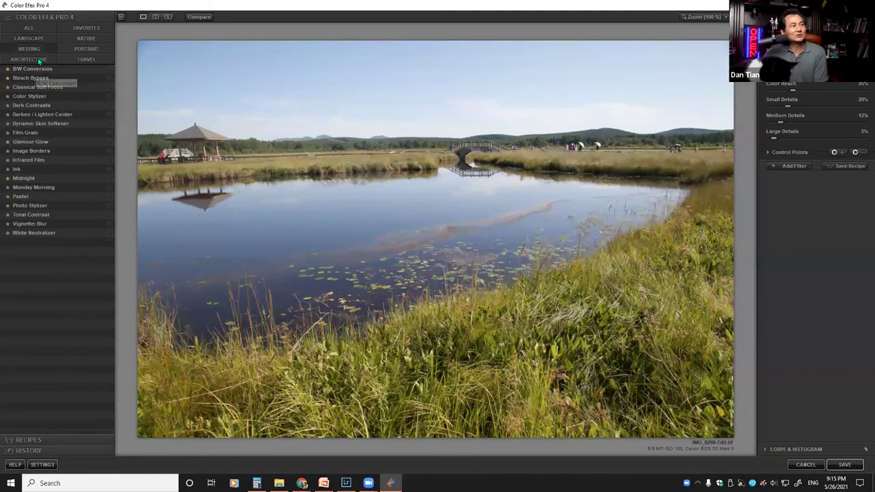
left_click(93, 50)
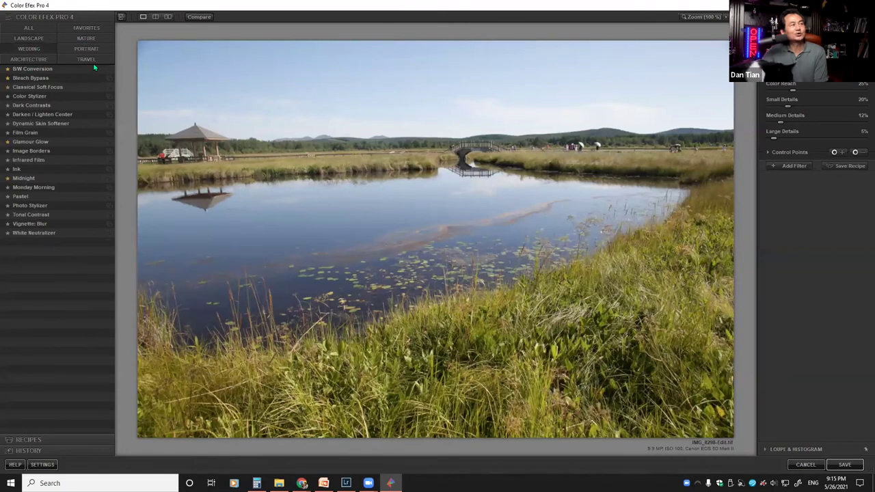
left_click(29, 28)
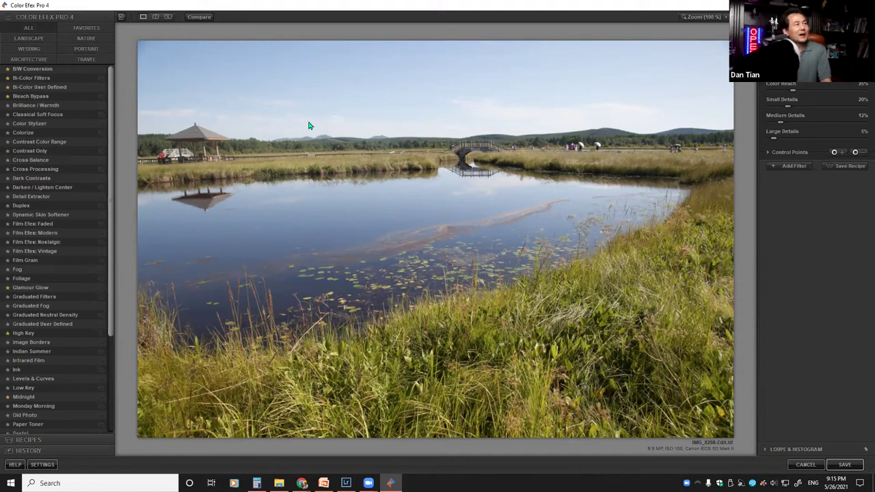
left_click(36, 39)
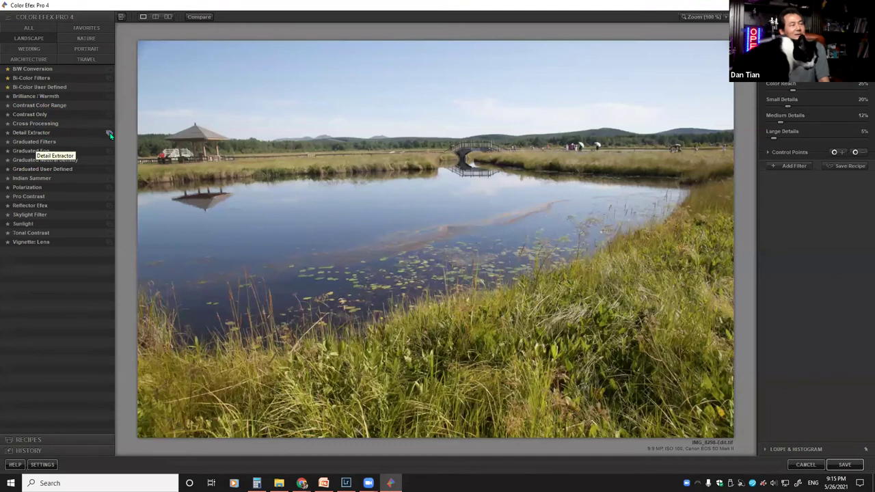
Apply Detail Extractor to the lake photo and show its four presets
left_click(46, 134)
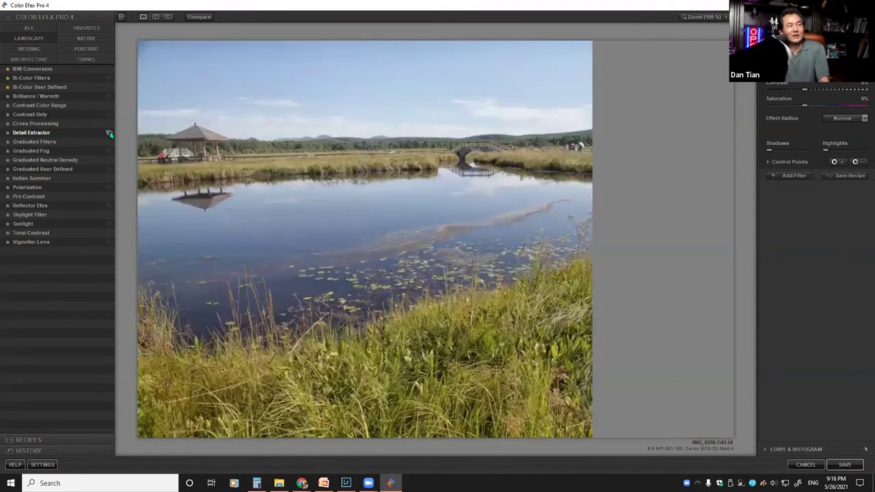
left_click(108, 134)
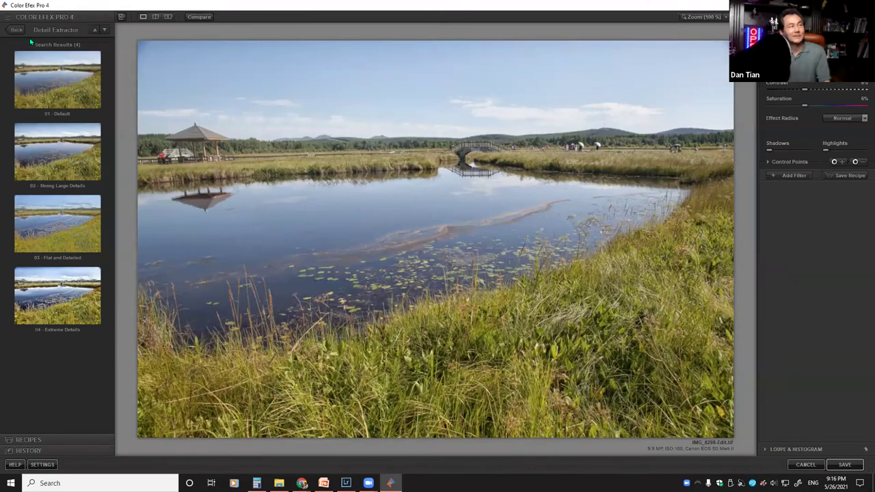
Compare Strong Large Details with Default, then settle on the 04 - Extreme Details preset
key("Escape")
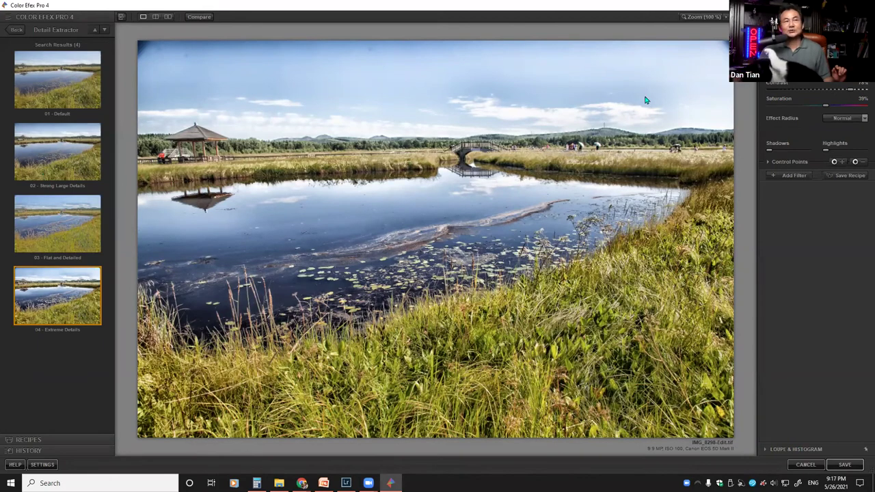
left_click(60, 136)
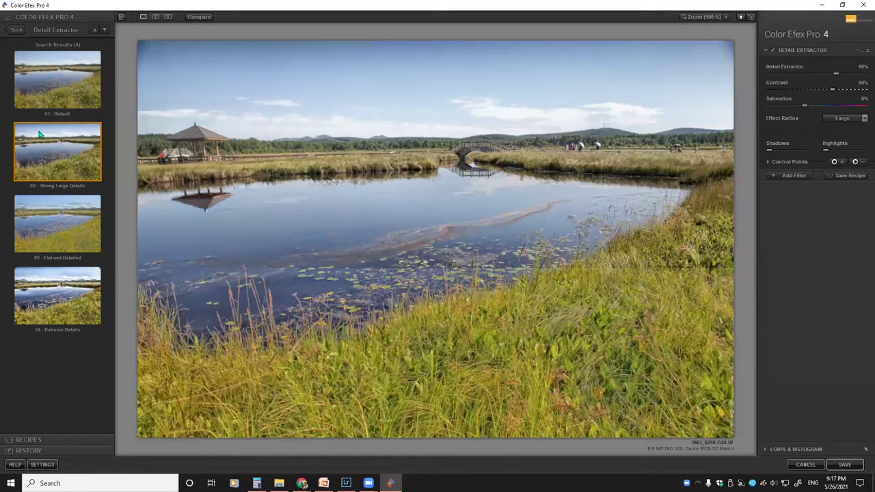
left_click(55, 82)
left_click(78, 151)
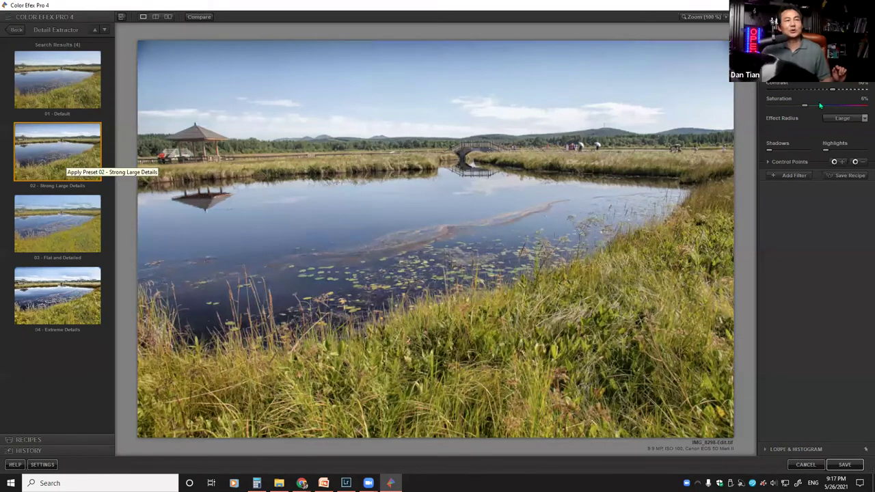
key("Down")
key("Down")
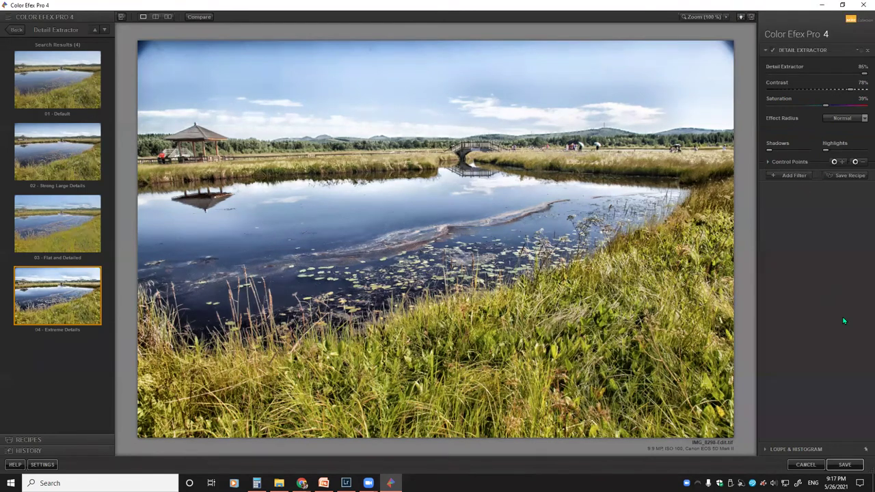
left_click(796, 165)
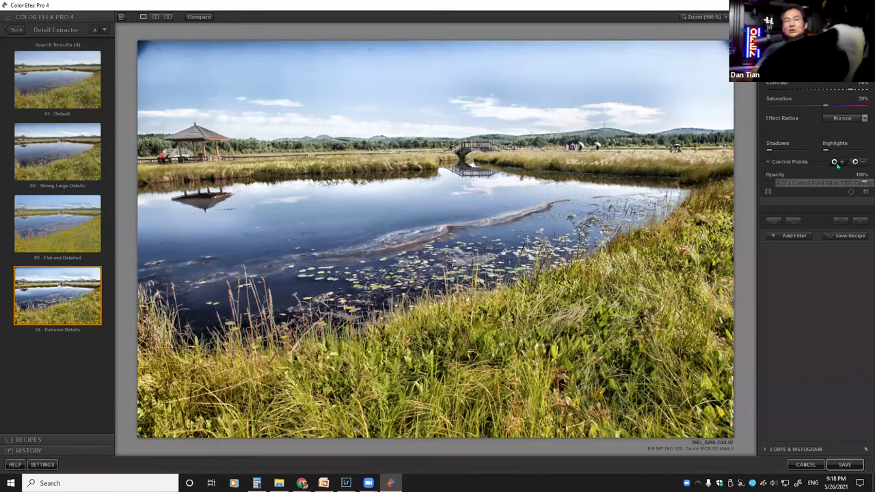
left_click(834, 163)
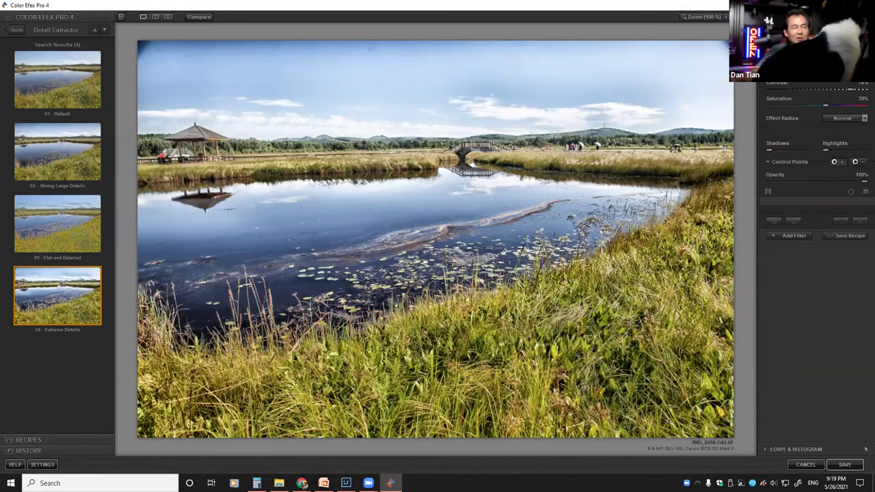
Place Control Point 1 on the right foreground grass and size it to 35%
left_click(586, 336)
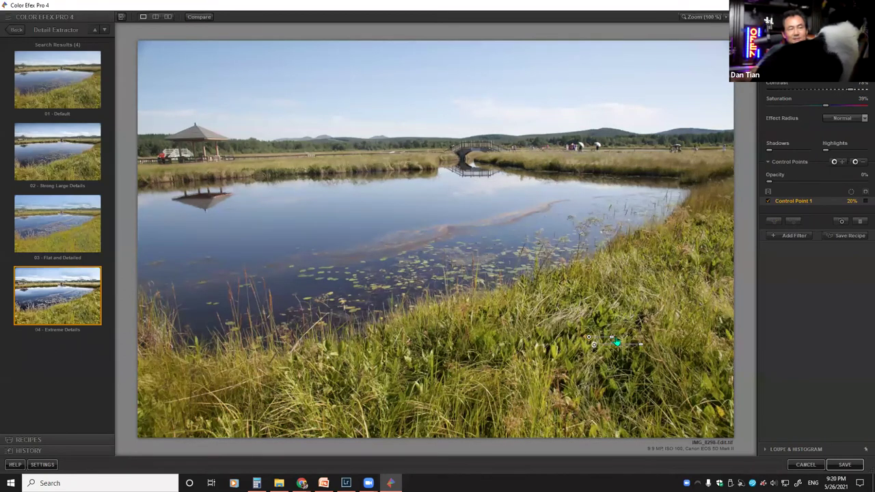
left_click_drag(615, 343, 618, 345)
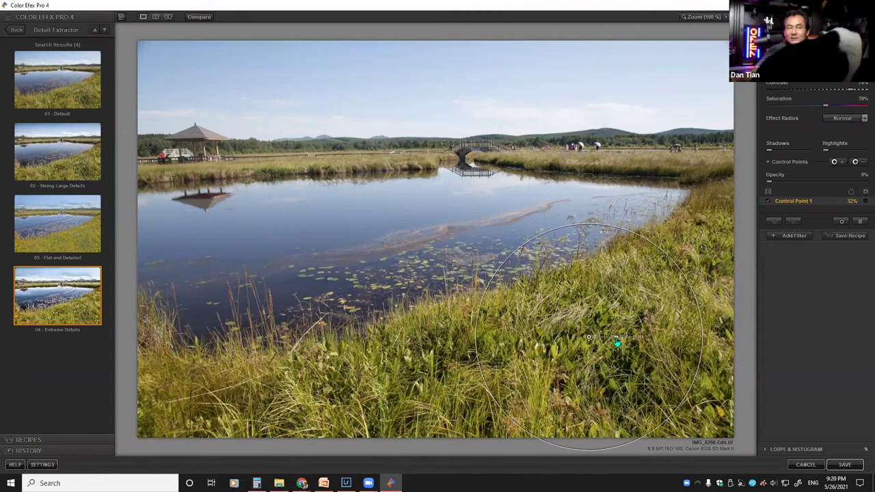
left_click_drag(617, 343, 618, 343)
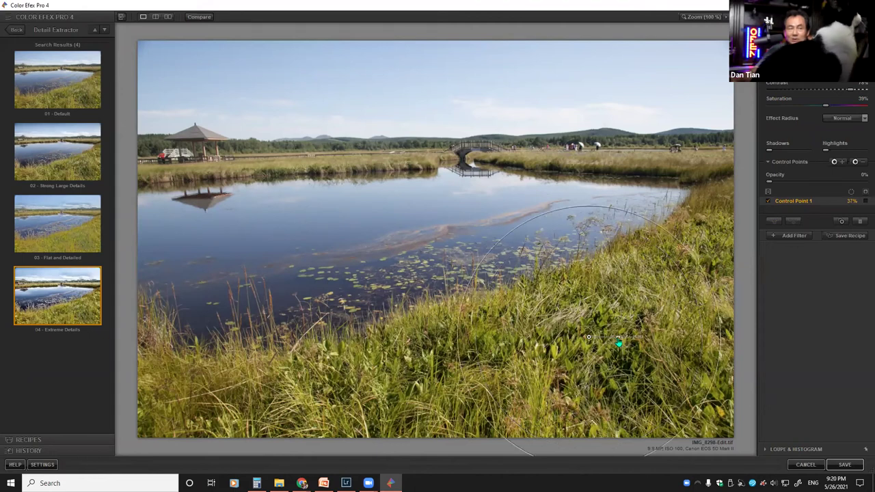
left_click_drag(618, 343, 617, 343)
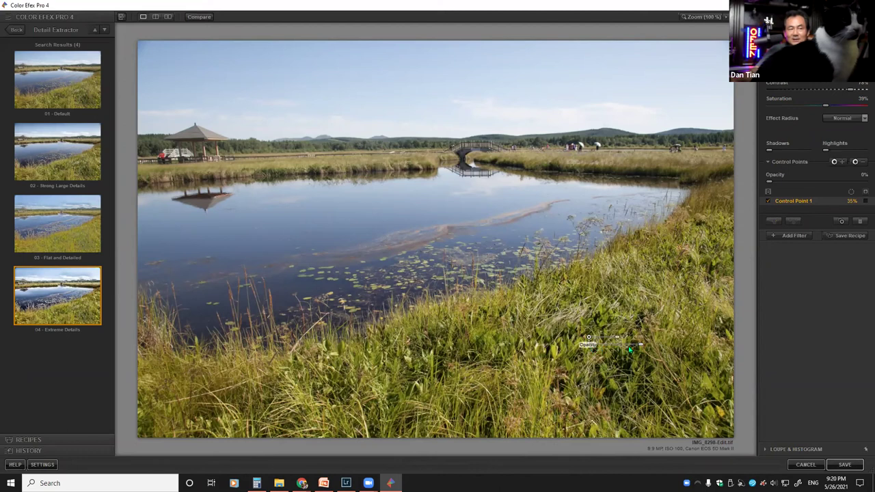
Set Control Point 1's strength to 88% and add Control Point 2 on the left grass
mouse_move(641, 349)
left_mouse_down()
mouse_move(604, 348)
mouse_move(648, 348)
left_mouse_up()
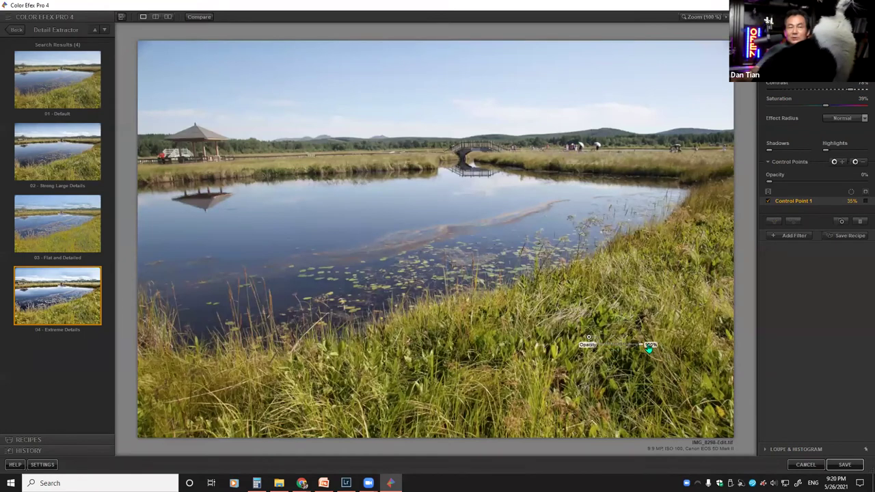
left_click_drag(649, 347, 601, 348)
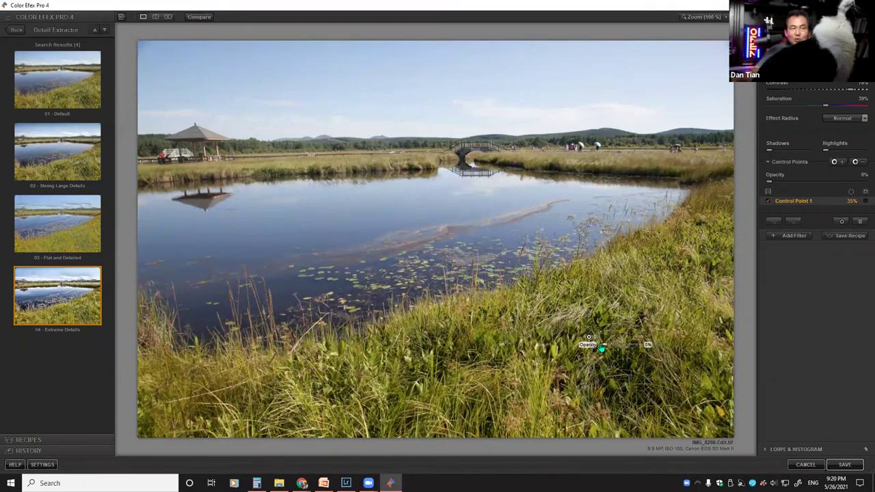
mouse_move(606, 349)
left_mouse_down()
mouse_move(640, 348)
mouse_move(609, 354)
left_mouse_up()
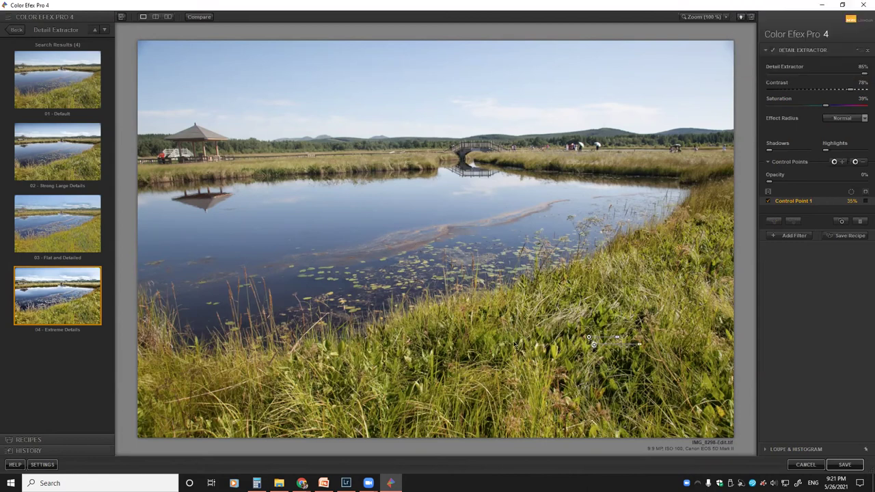
left_click(424, 355)
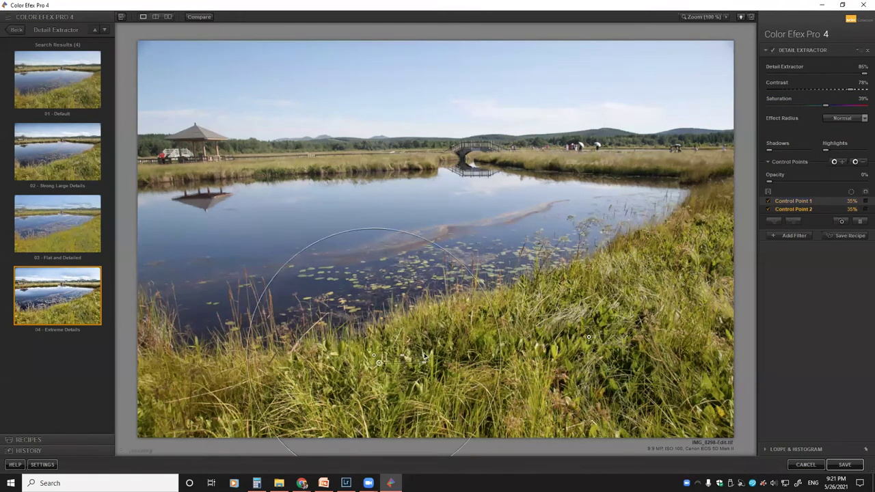
Shift Control Point 2 to the lower-left grass and lower its size and strength to about 20%
left_click_drag(417, 355, 364, 366)
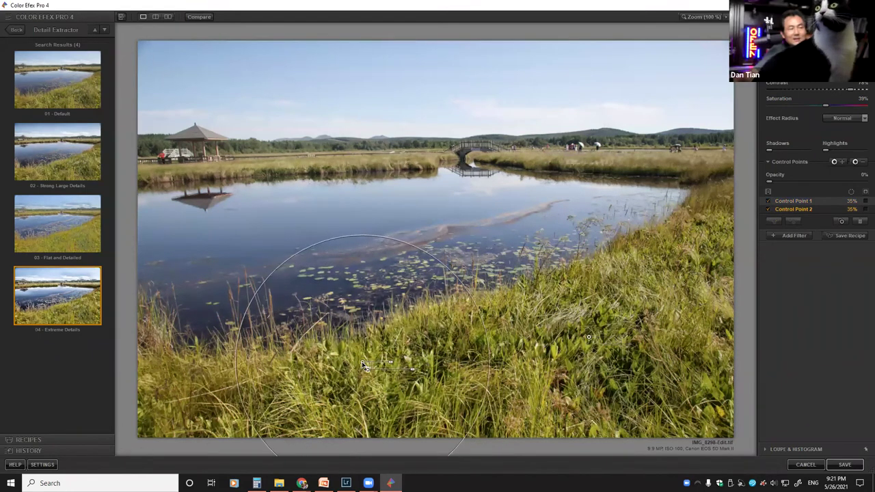
left_click_drag(364, 365, 363, 368)
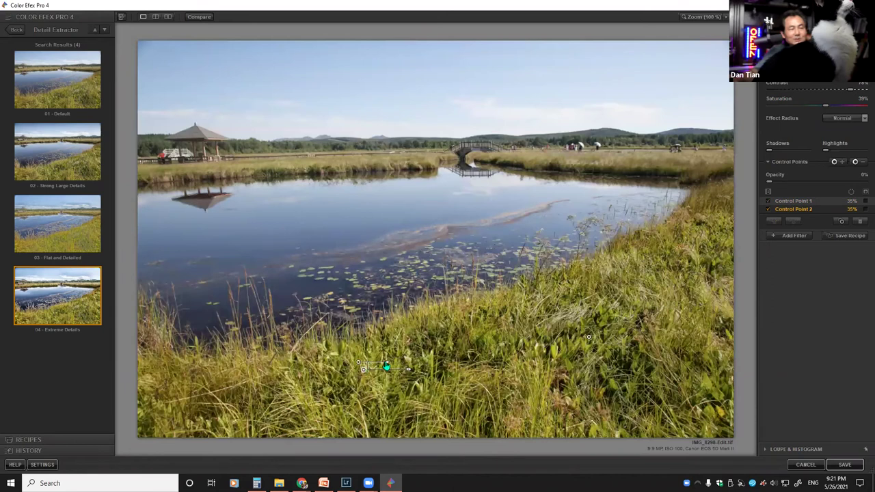
left_click_drag(386, 367, 363, 368)
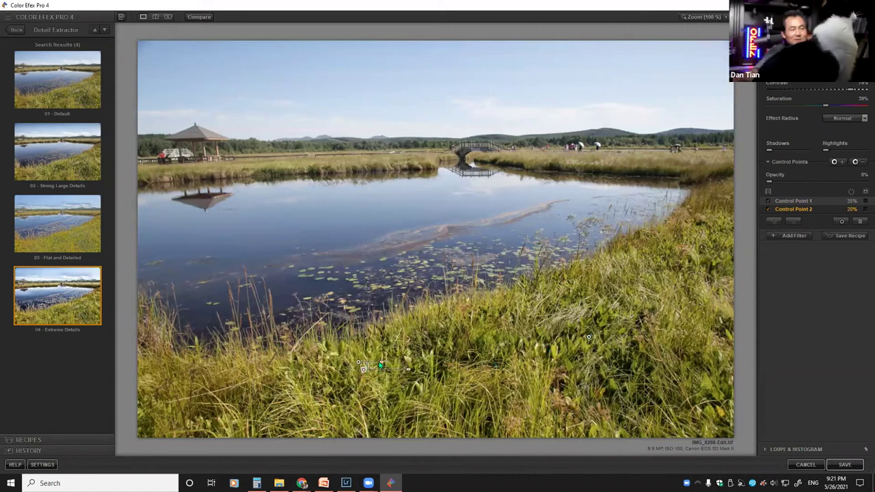
left_click_drag(381, 367, 239, 375)
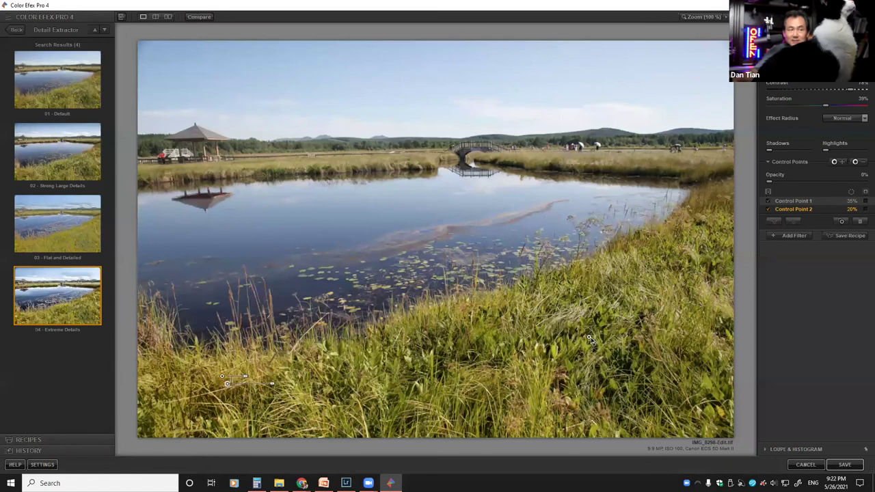
Add a third control point on the foreground grass and shrink it to 24%
left_click(589, 339)
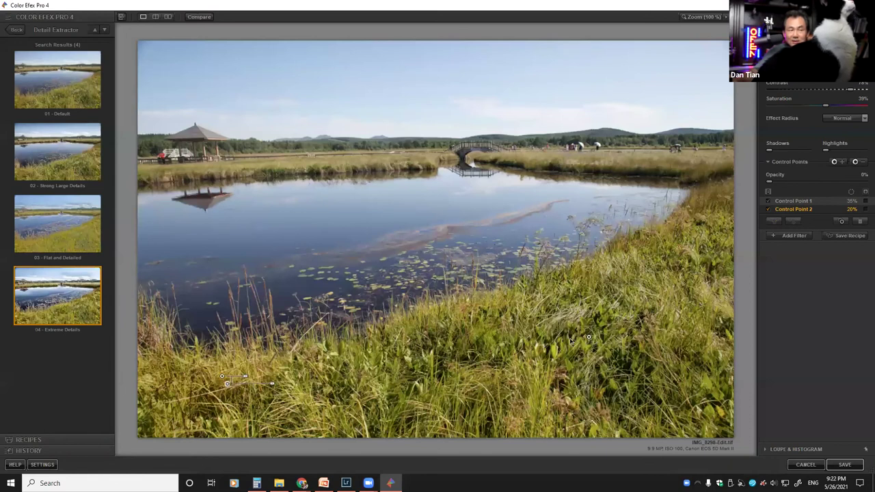
left_click(423, 378)
left_click_drag(456, 381, 448, 381)
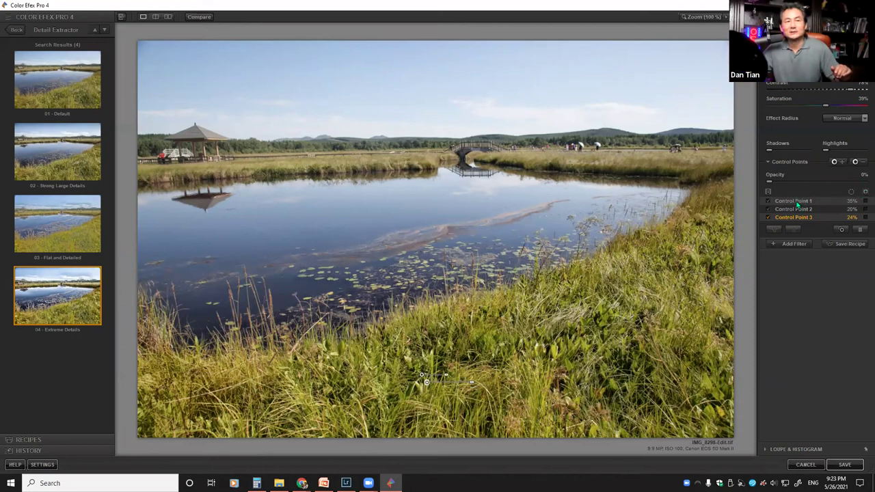
Show the combined selection mask with markers hidden, leaving one control point out of the preview
left_click(864, 193)
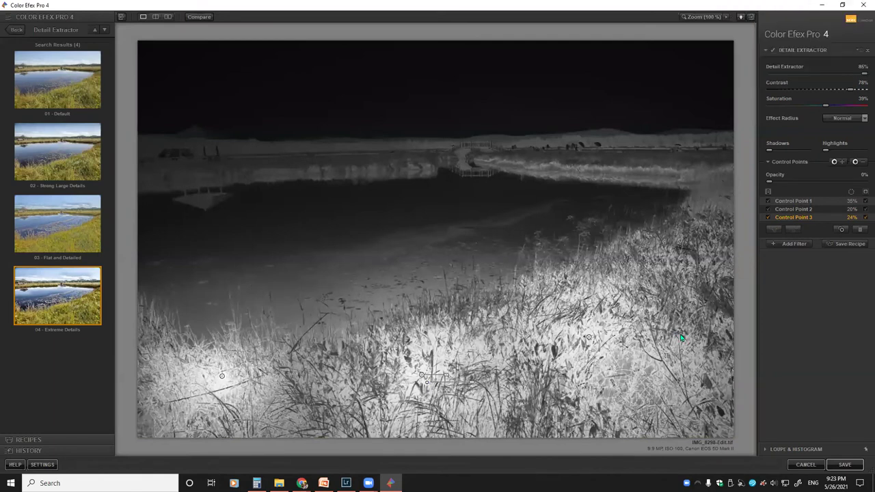
left_click(864, 192)
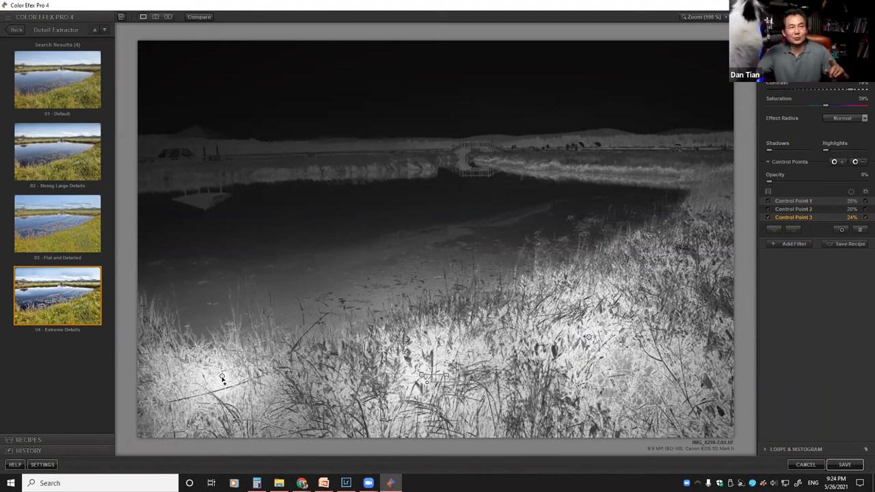
left_click(863, 214)
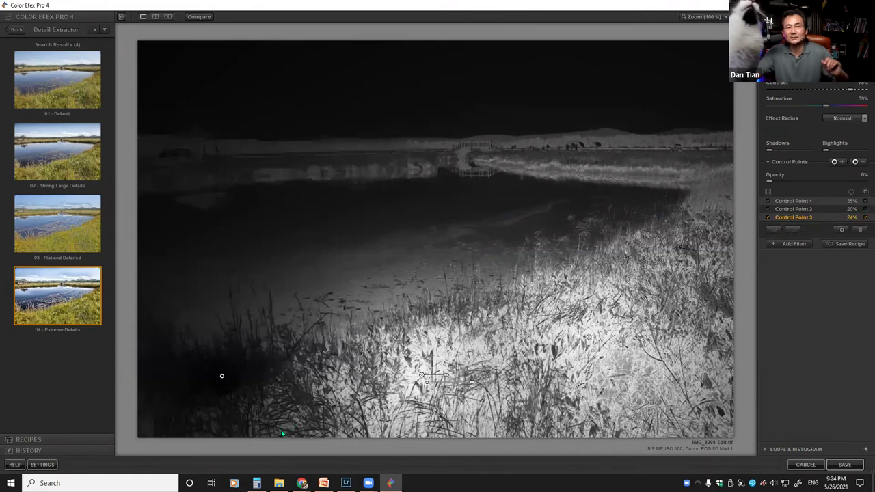
Preview only Control Point 1's mask on the right foreground grass, then select Control Point 2
left_click(862, 201)
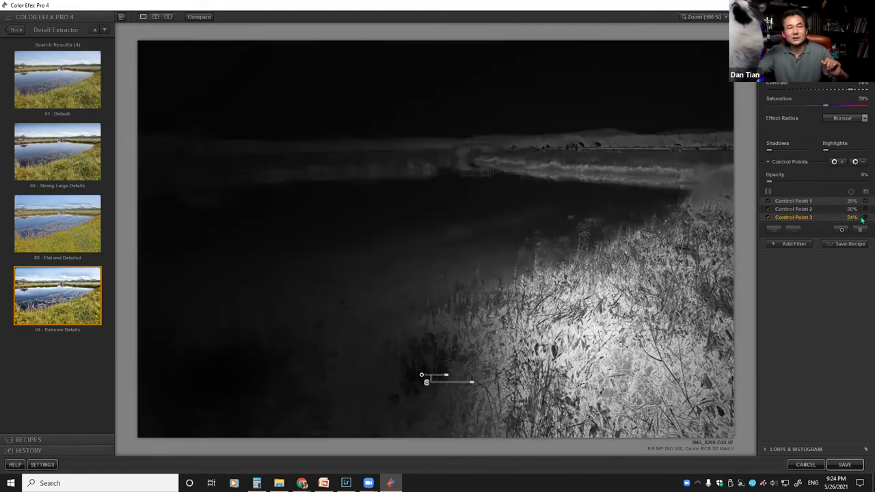
left_click(861, 209)
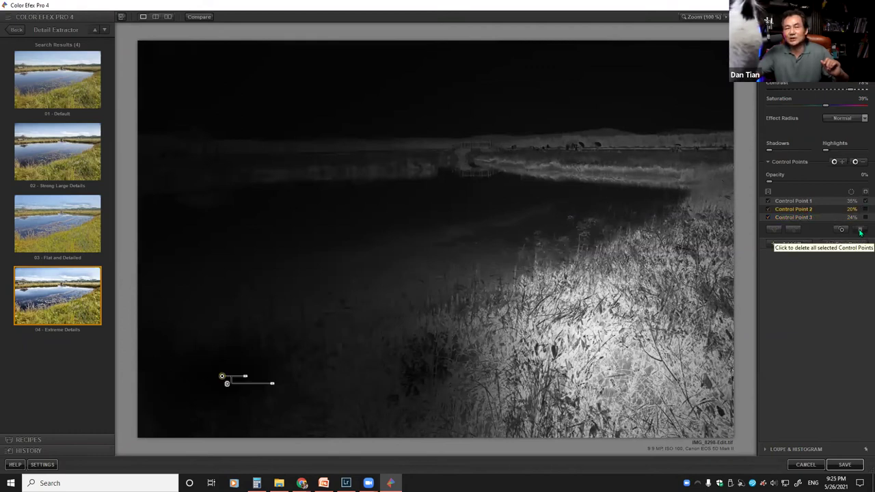
Delete lower-left Control Point 2 and return the lake photo to full colour
left_click(860, 233)
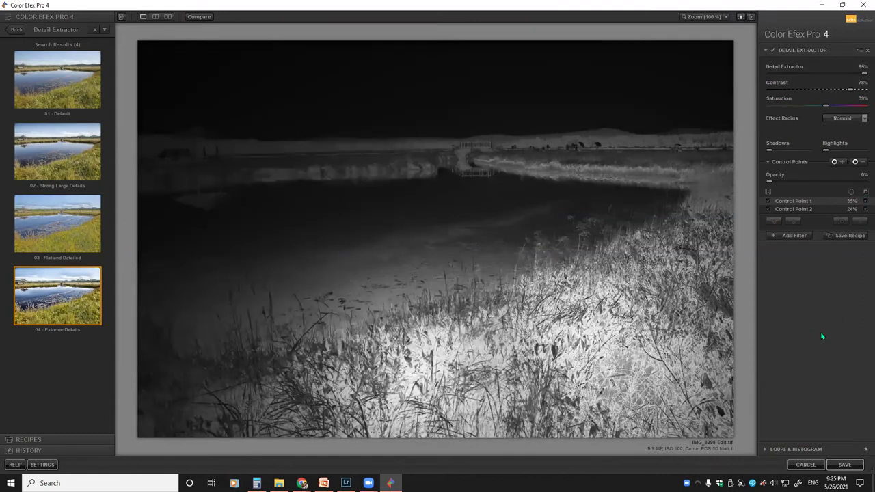
left_click(865, 192)
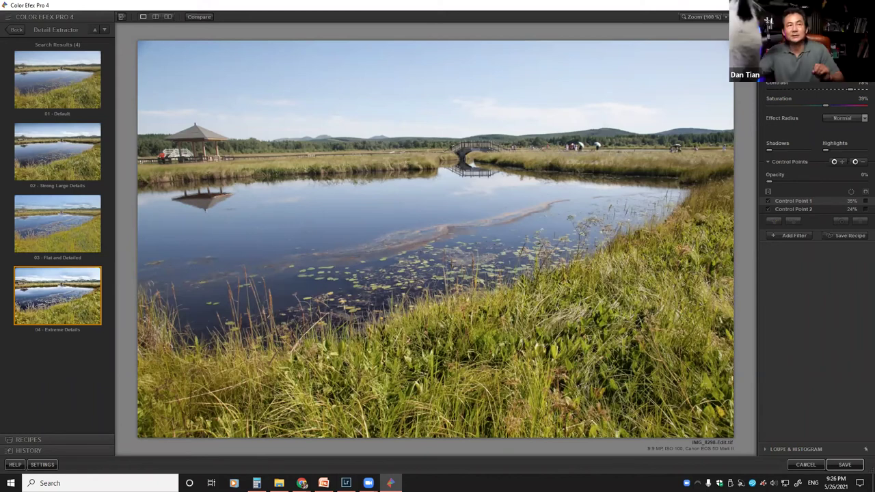
left_click(864, 193)
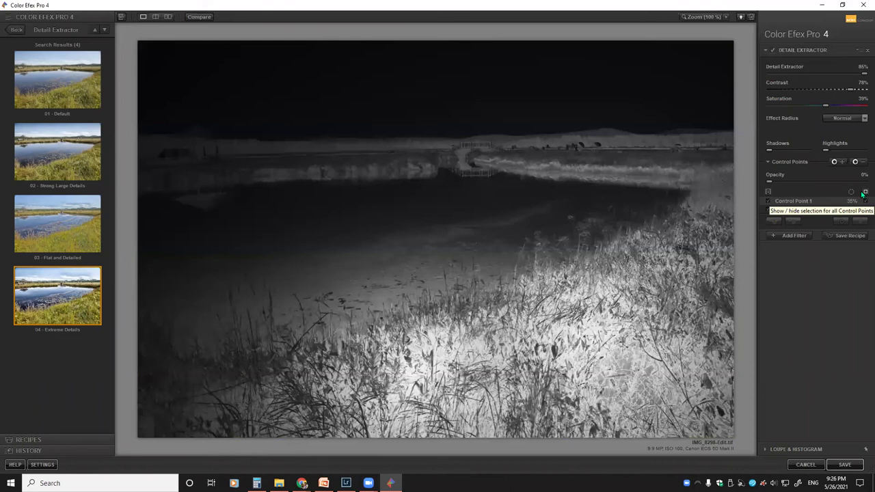
left_click(863, 194)
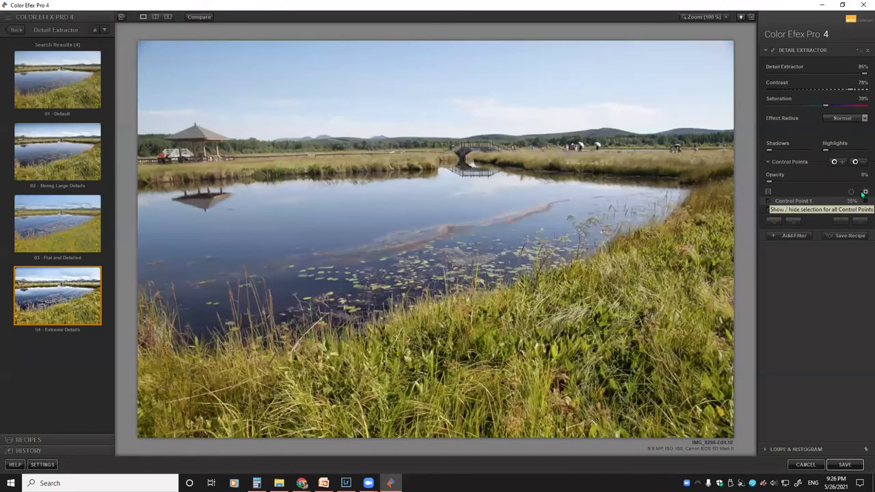
left_click(863, 193)
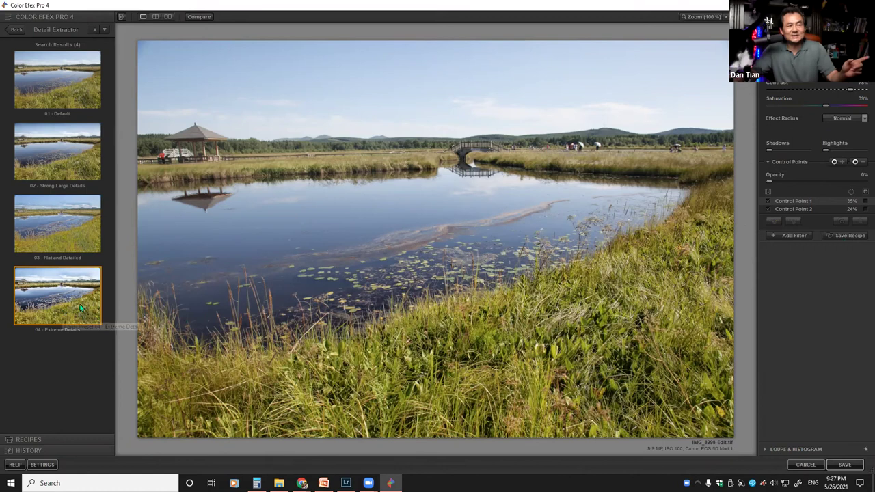
left_click(793, 236)
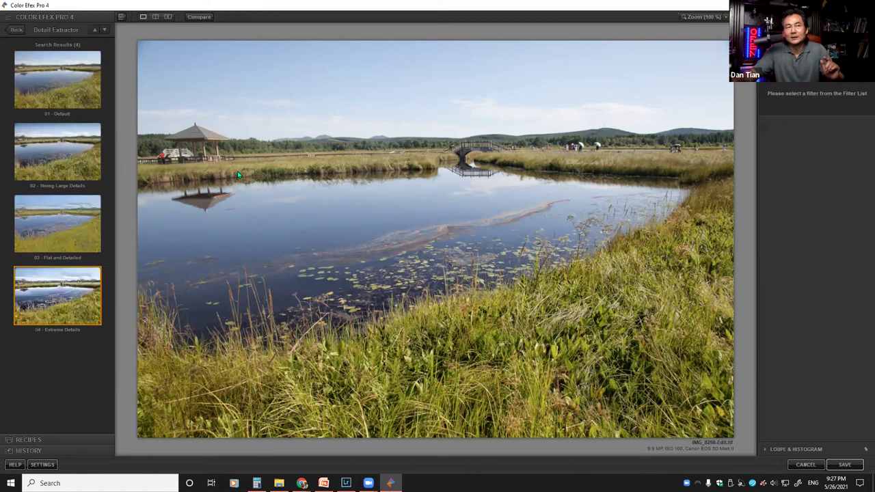
Return to the full filter list and pick Graduated Fog for the new filter slot
left_click(14, 31)
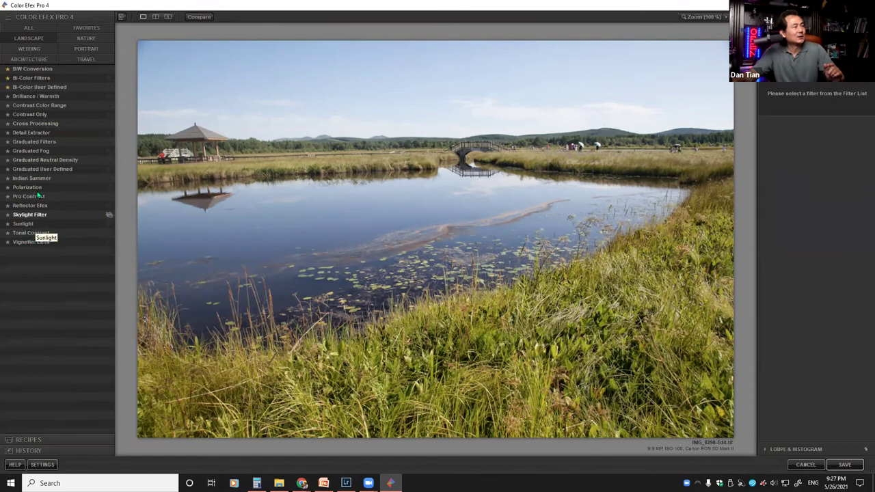
left_click(110, 152)
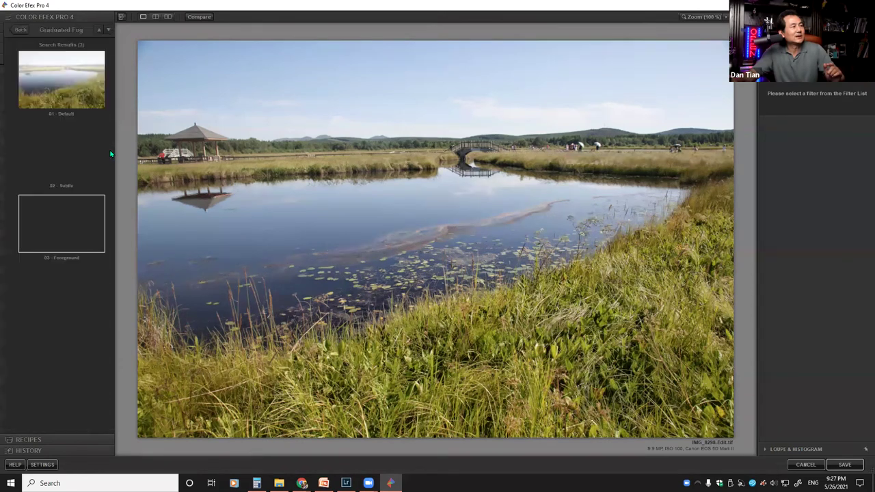
Apply the 01 - Default Graduated Fog preset and switch it to Fog Method 2 at 80% opacity
left_click(52, 82)
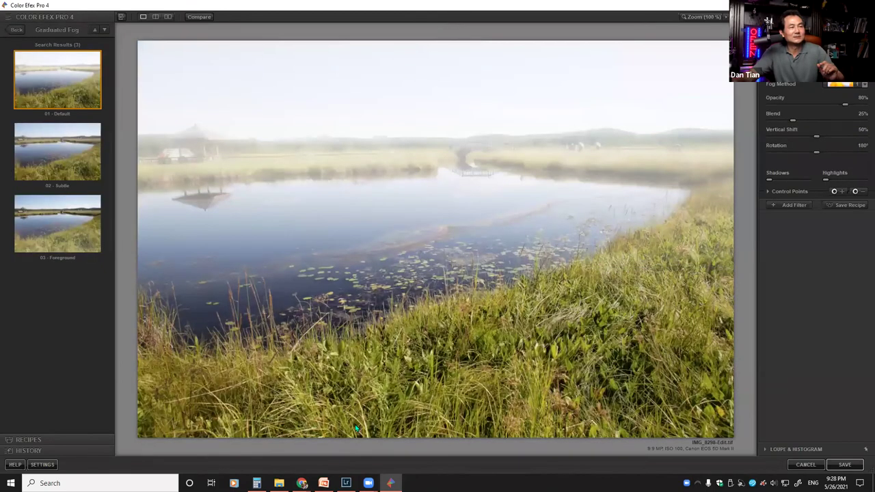
left_click(62, 167)
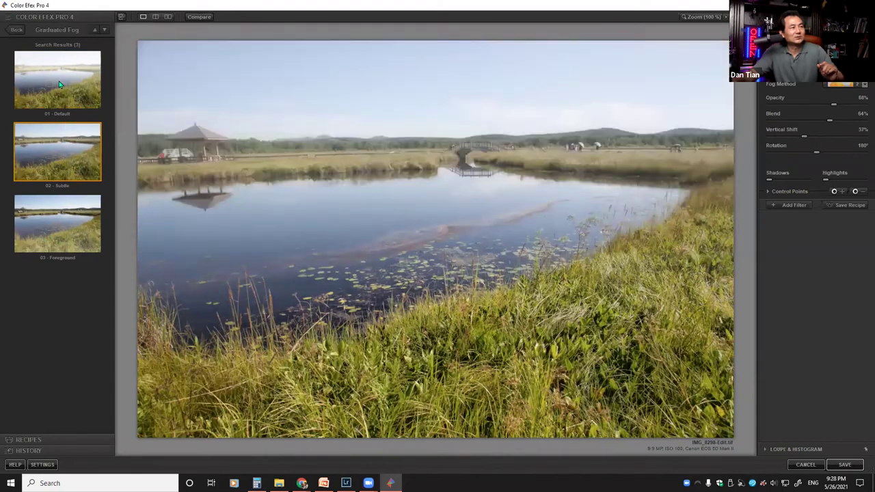
left_click(65, 242)
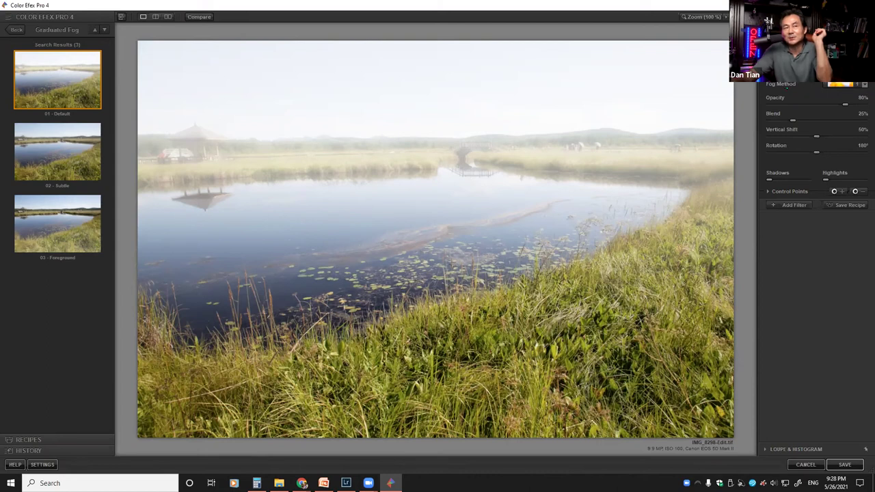
left_click(862, 85)
left_click(863, 85)
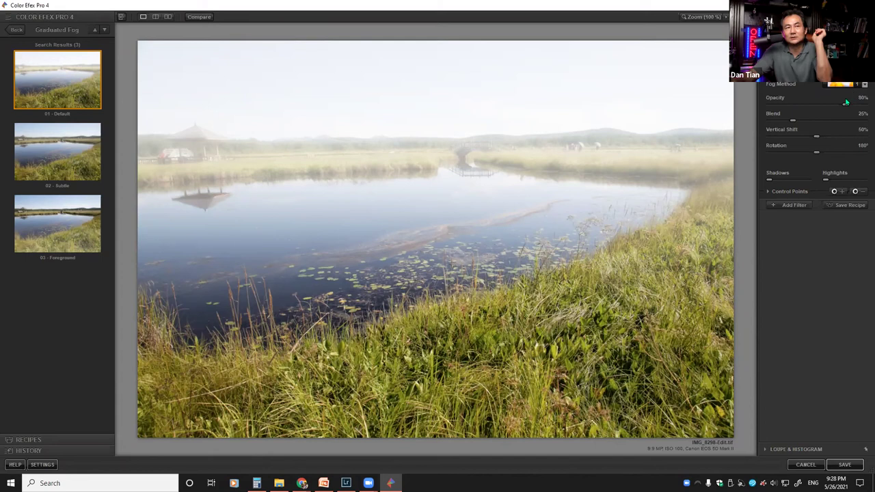
left_click(863, 84)
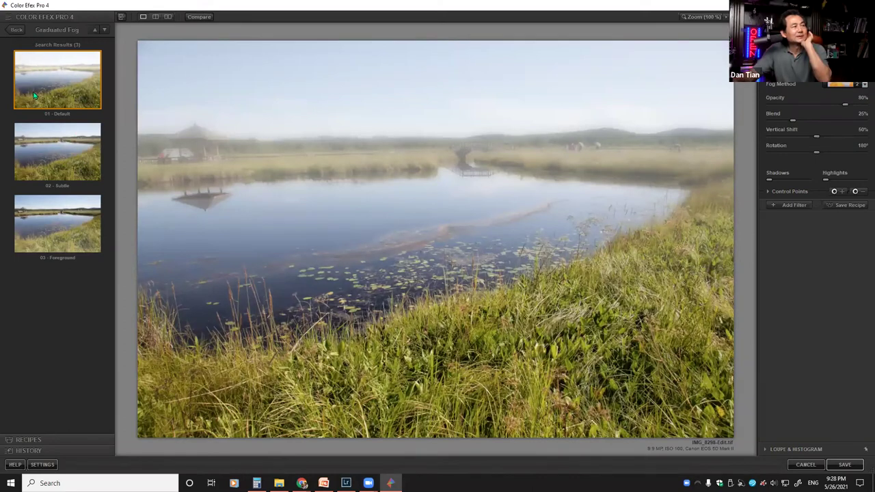
left_click(16, 30)
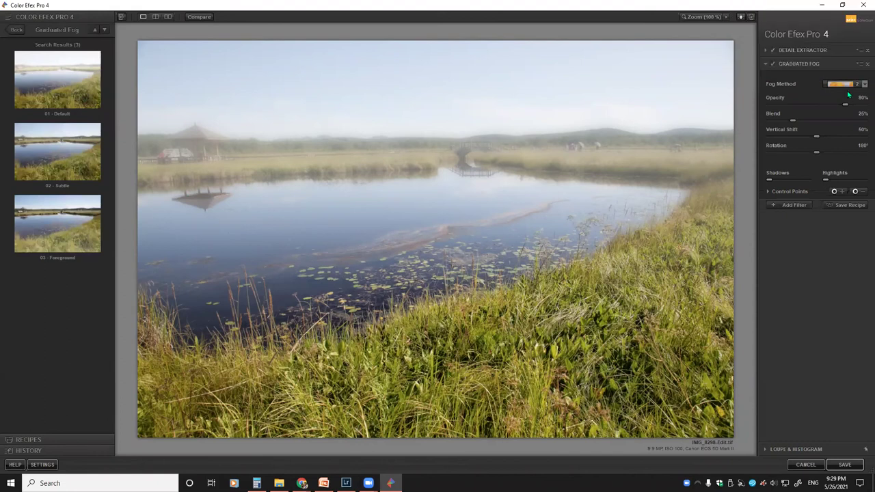
Add a third filter, Polarization with the 03 - Strong preset rotated 105°
left_click(795, 207)
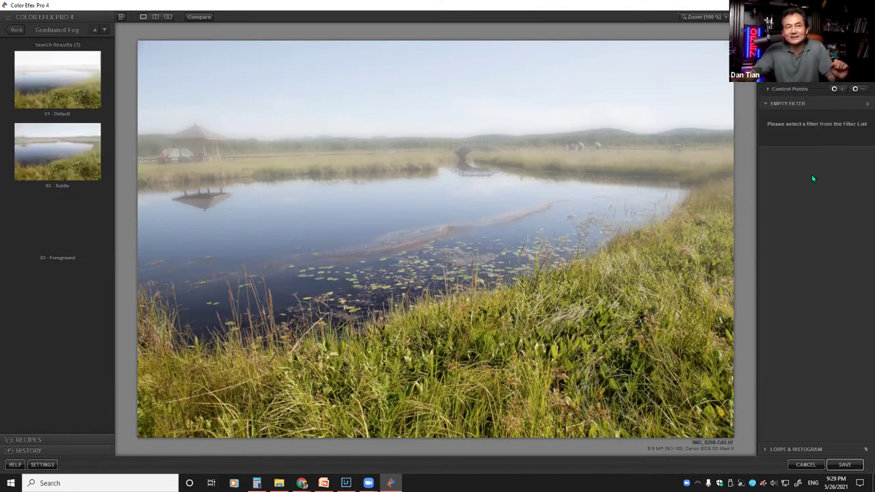
left_click(17, 30)
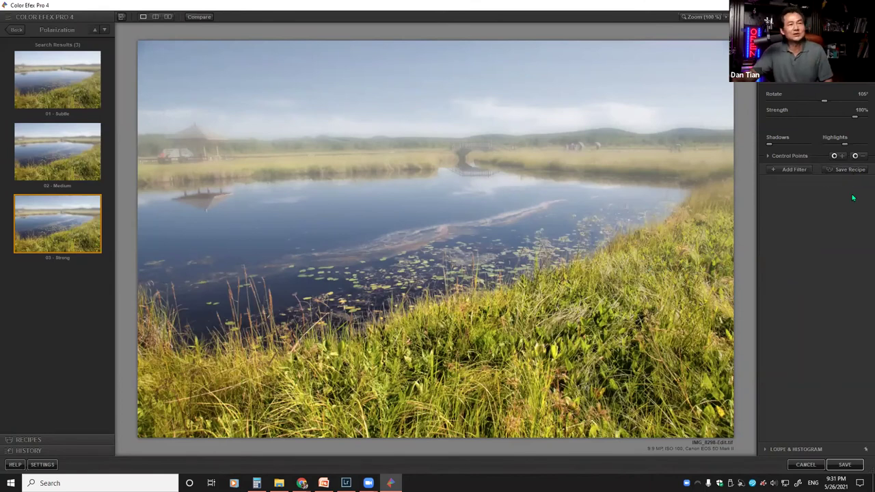
left_click(846, 172)
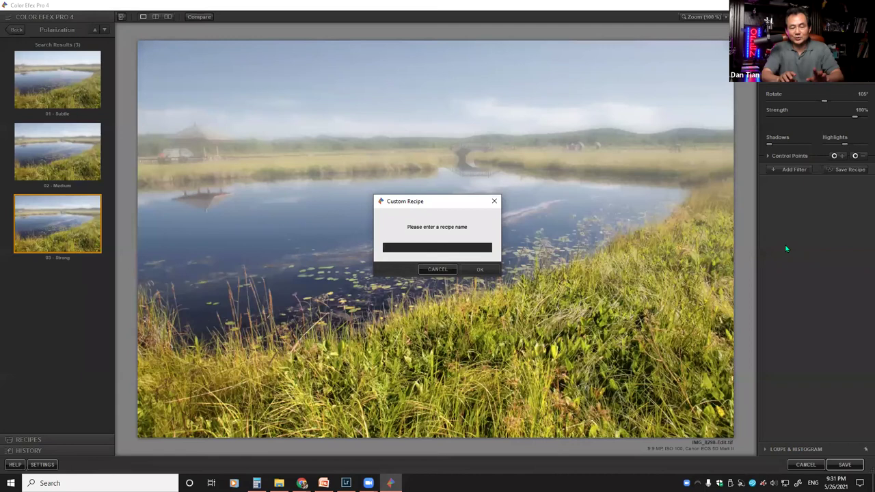
Name the custom recipe FogLandscape and confirm saving the three-filter stack
type("FallLa")
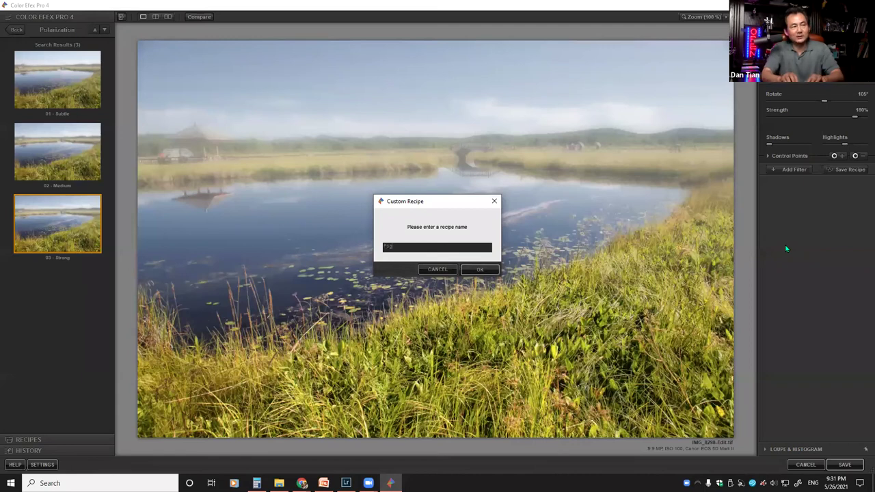
type("ndscape")
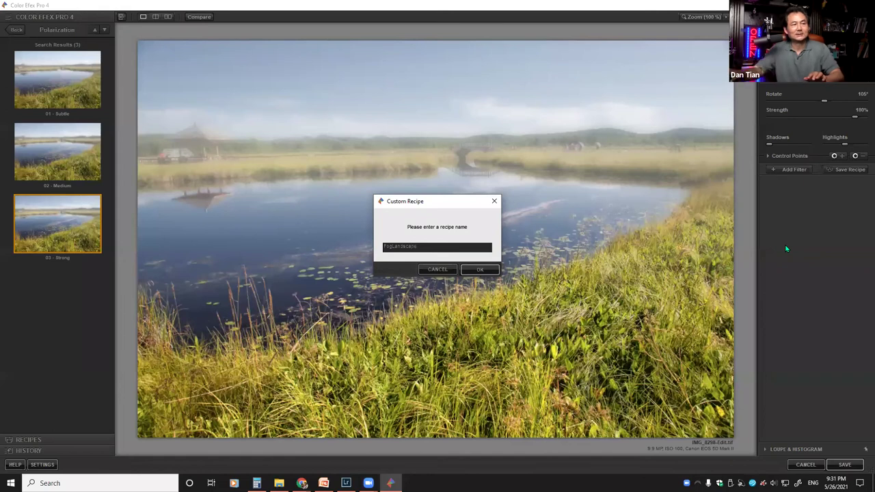
left_click(478, 270)
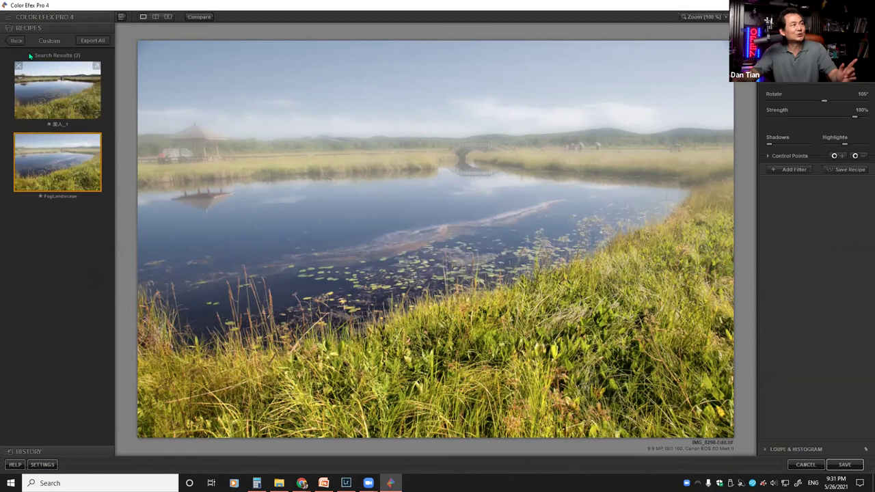
left_click(16, 30)
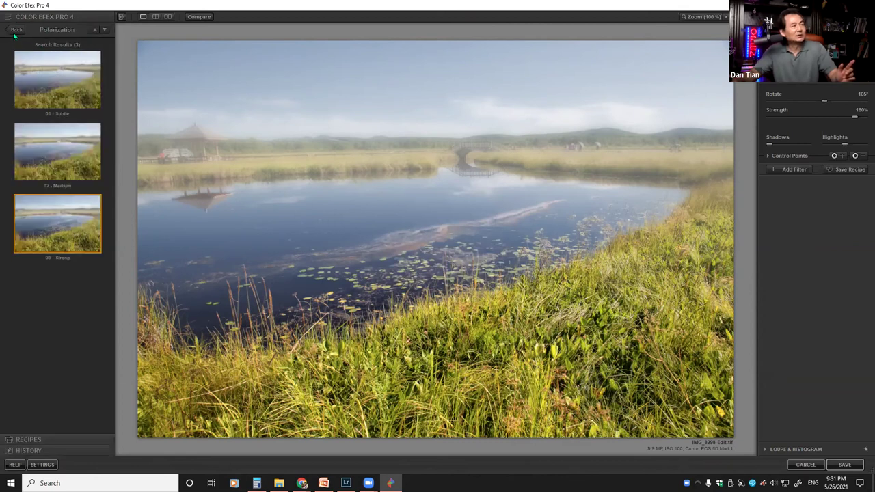
Apply the saved FogLandscape recipe to the lake photo and save back to Lightroom
left_click(48, 440)
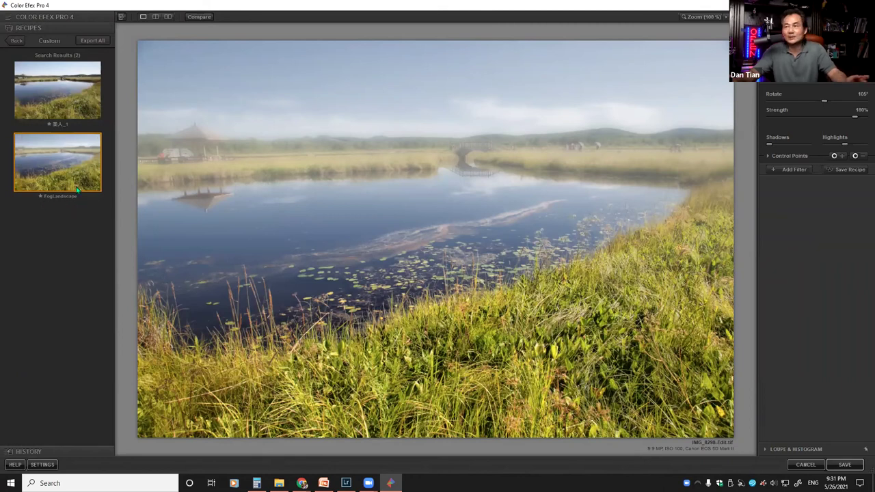
mouse_move(53, 111)
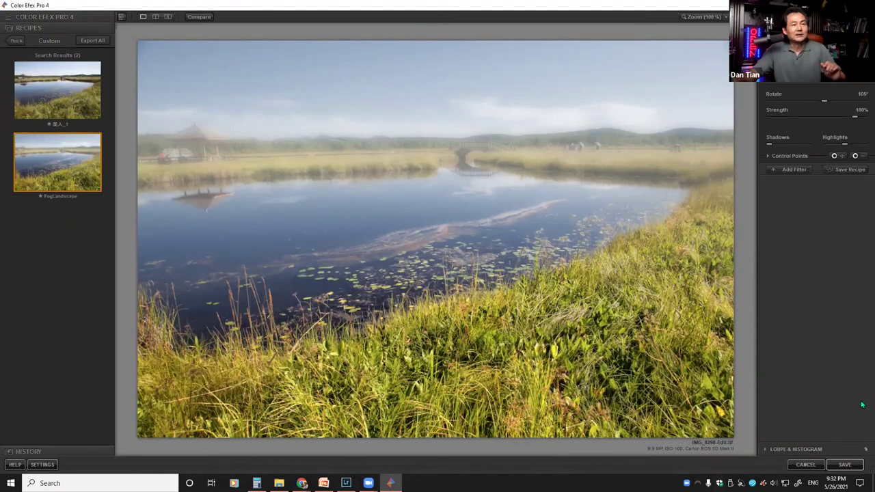
mouse_move(63, 166)
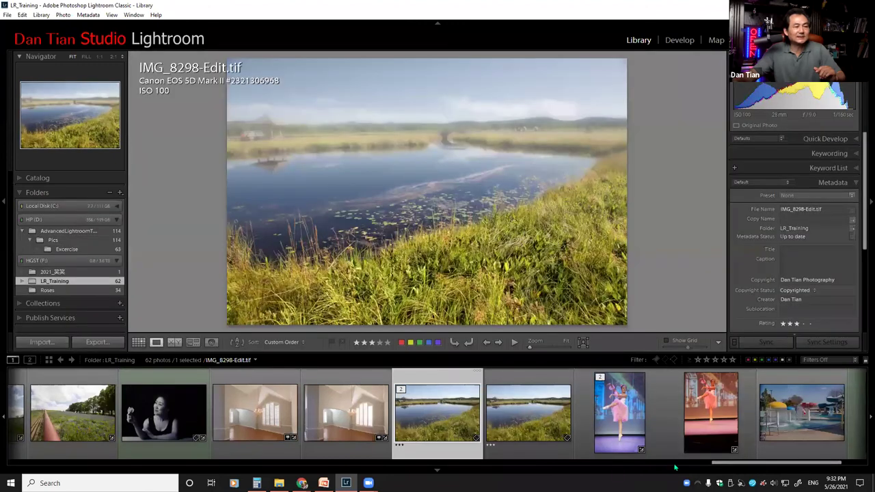
Display the pink-lit ballet dancer photo IMG_0184.CR2 in Loupe view
left_click(710, 448)
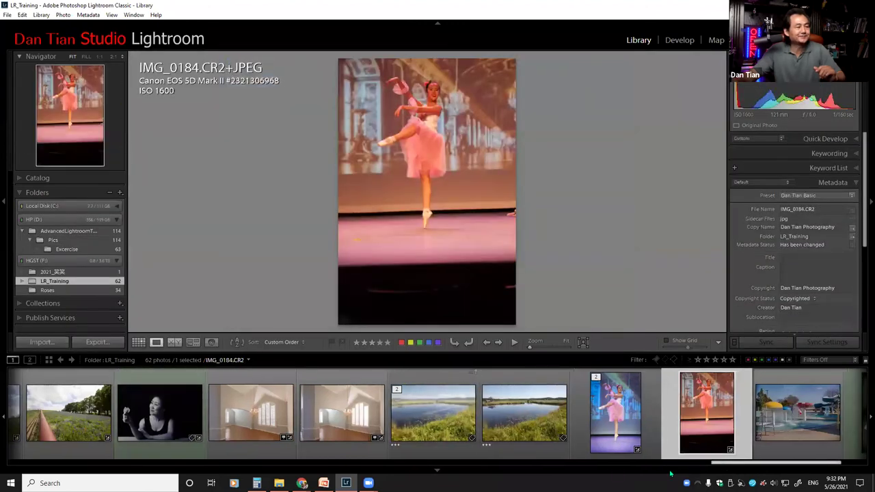
scroll(655, 471, "up", 3)
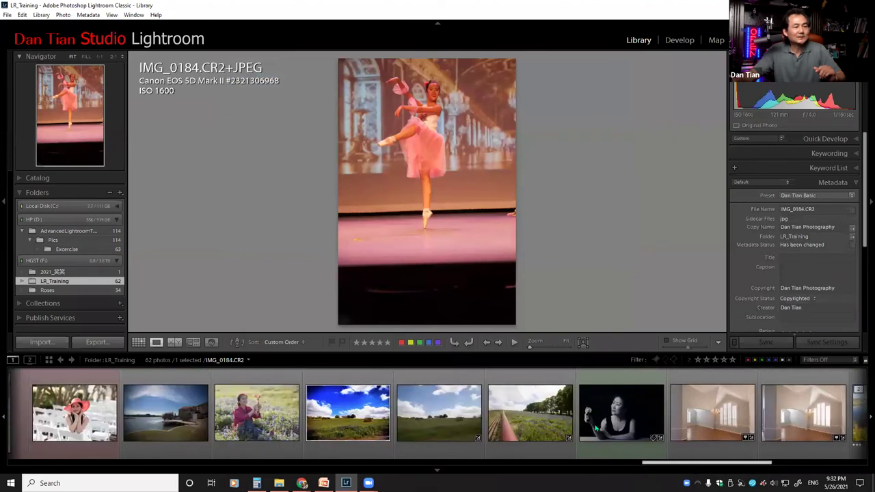
Send Ennis-1050.CR2 to Color Efex Pro 4 as a copy with Lightroom adjustments
scroll(596, 428, "up", 1)
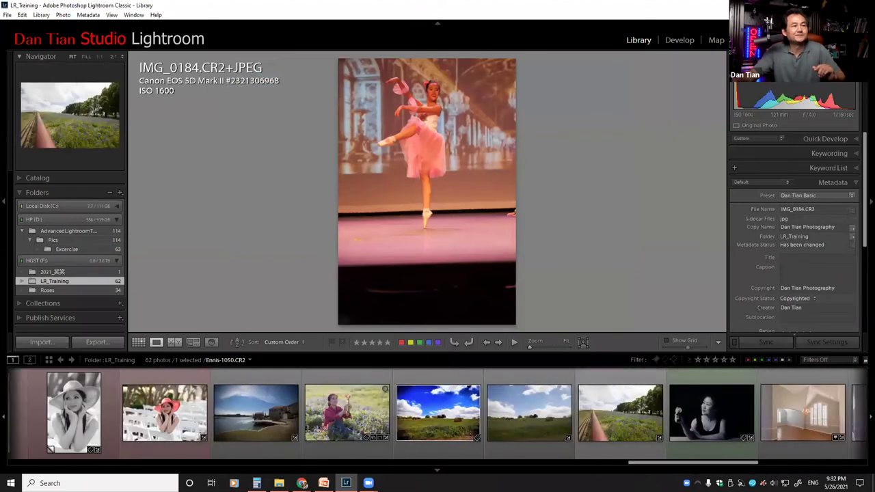
left_click(620, 413)
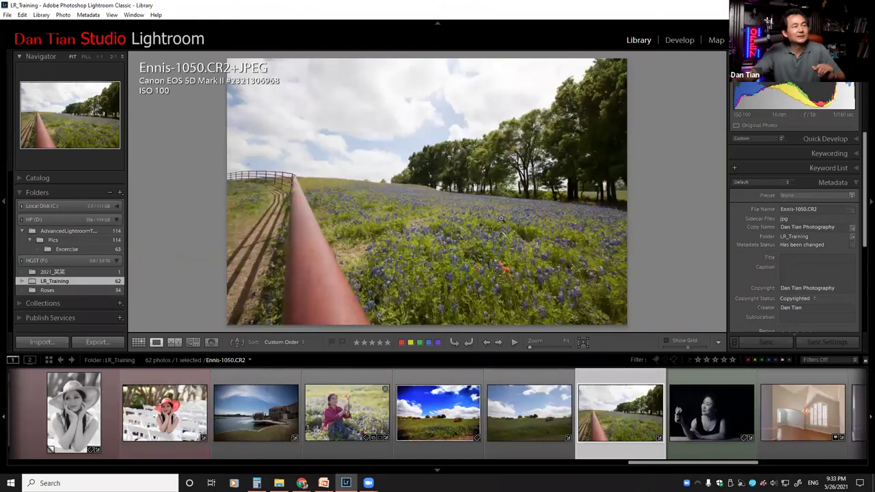
right_click(430, 190)
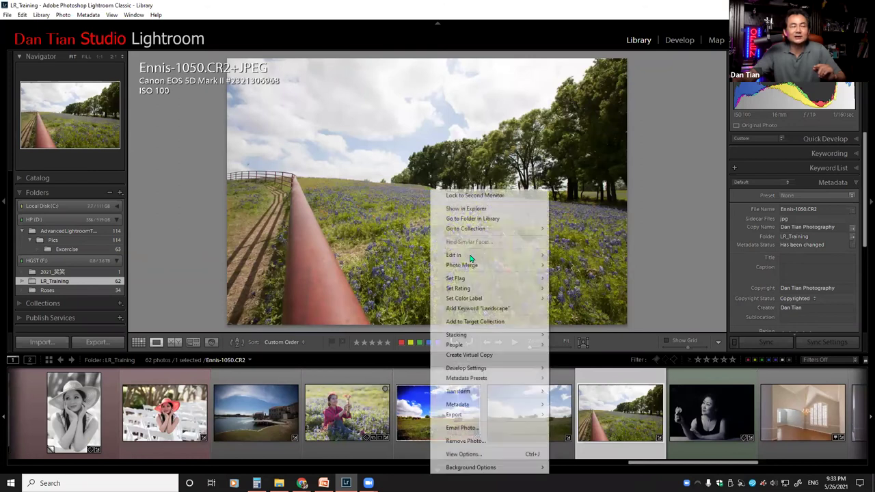
mouse_move(536, 255)
left_click(585, 242)
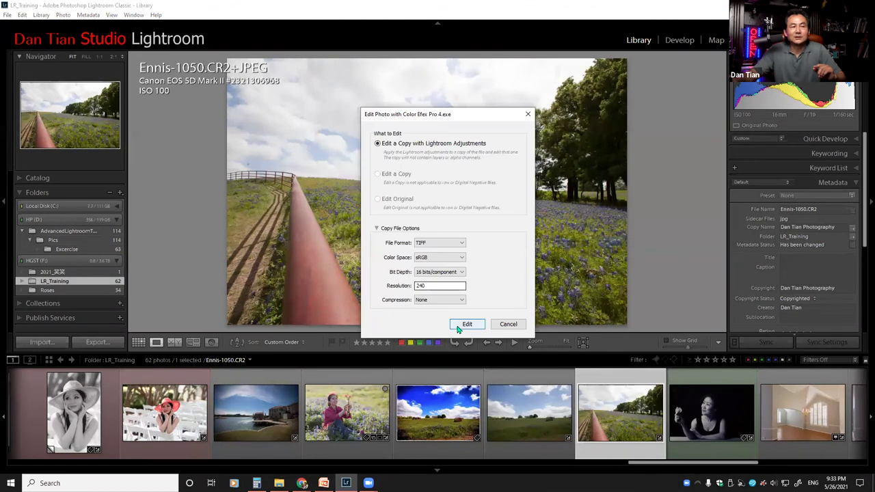
left_click(466, 324)
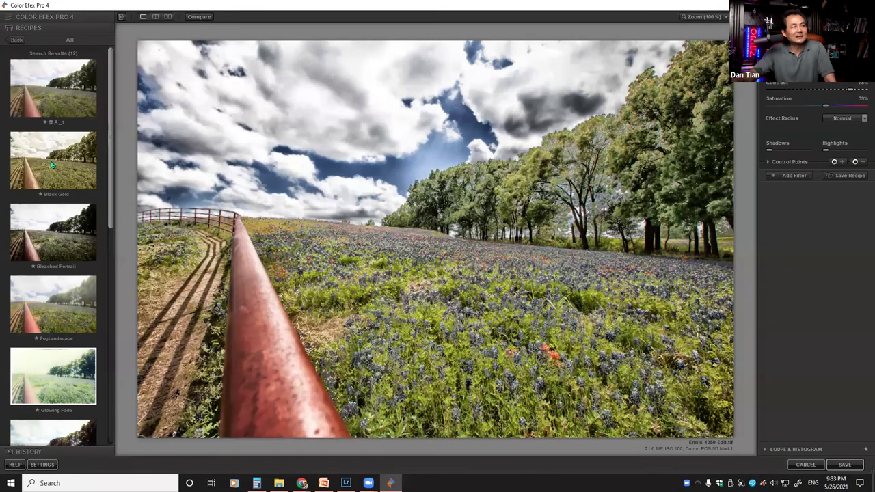
Scroll down the Recipes list to reveal more dramatic landscape recipes
scroll(50, 169, "down", 3)
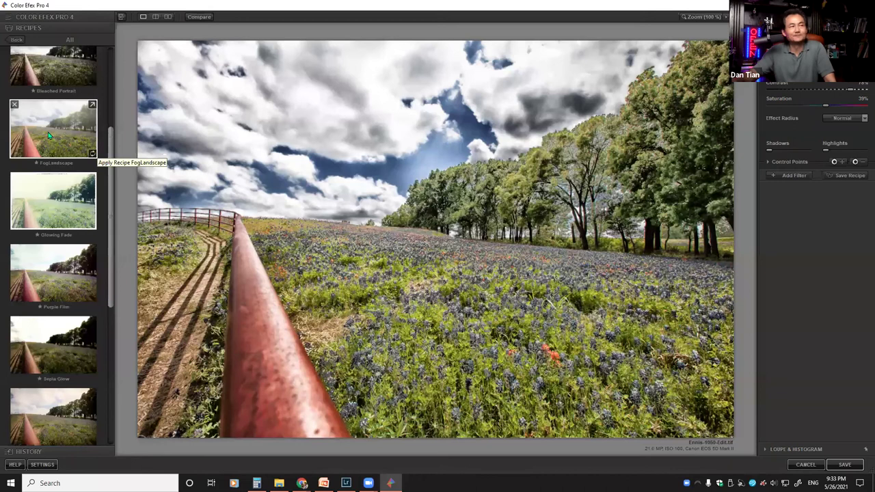
Preview the FogLandscape recipe on the road photo, then exit Color Efex without saving
left_click(47, 132)
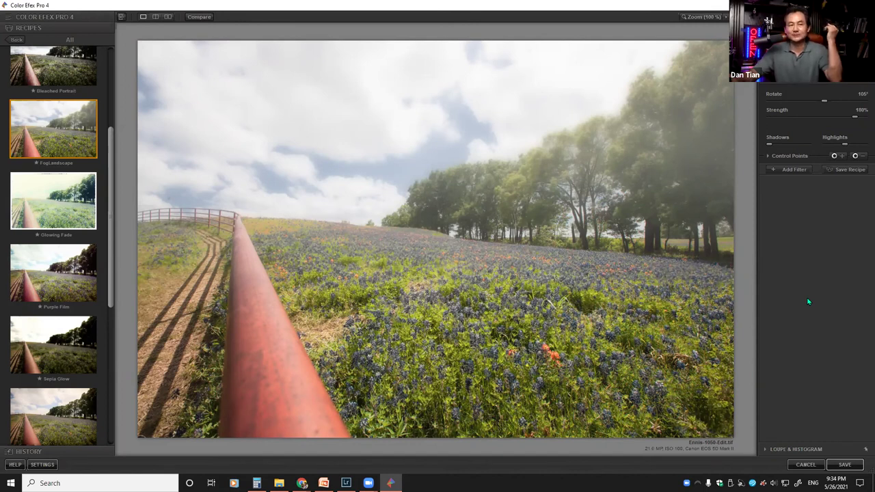
left_click(805, 465)
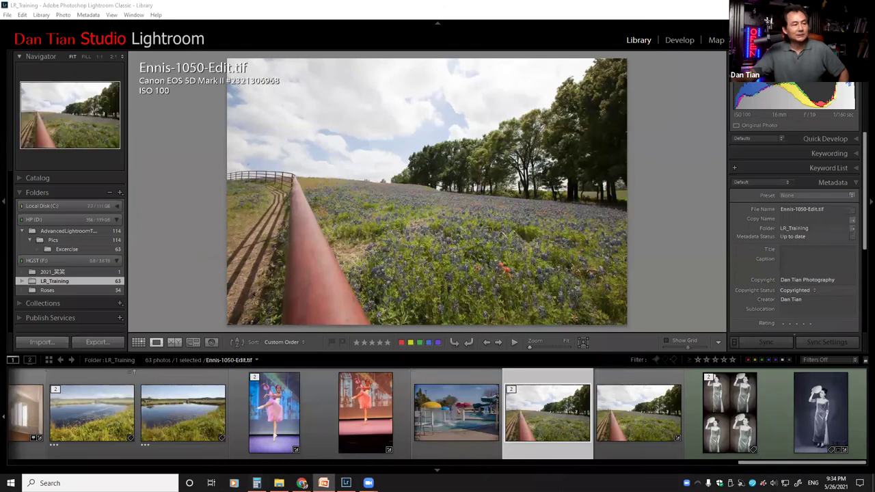
Cancel Color Efex, open the Excercise folder and select the dancer photo _K1A0946.CR2
left_click(550, 472)
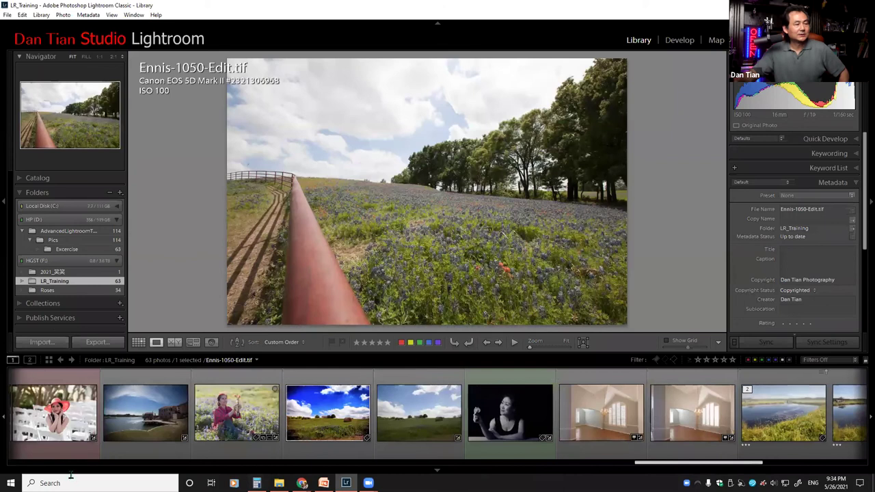
scroll(205, 411, "up", 10)
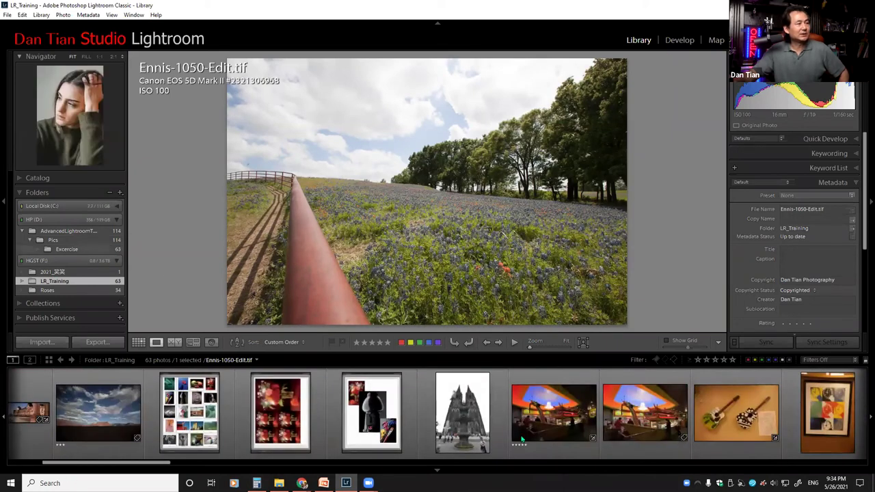
left_click(67, 249)
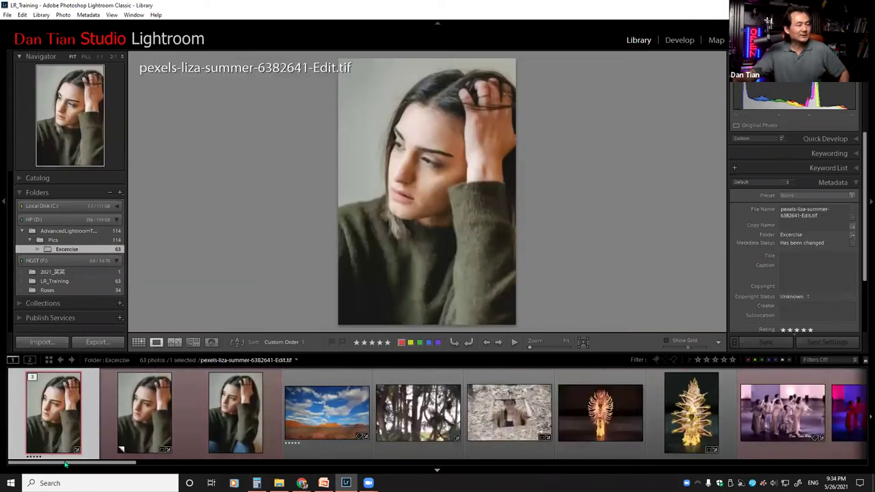
left_click_drag(66, 463, 279, 456)
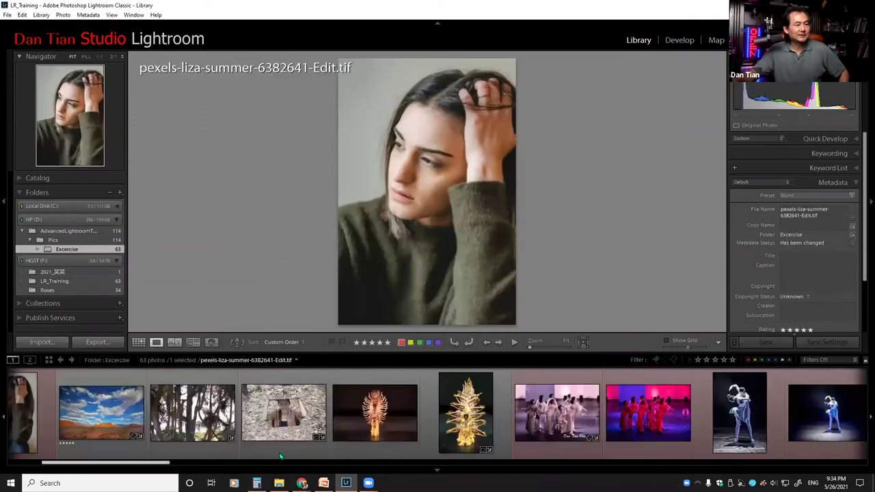
scroll(333, 444, "down", 10)
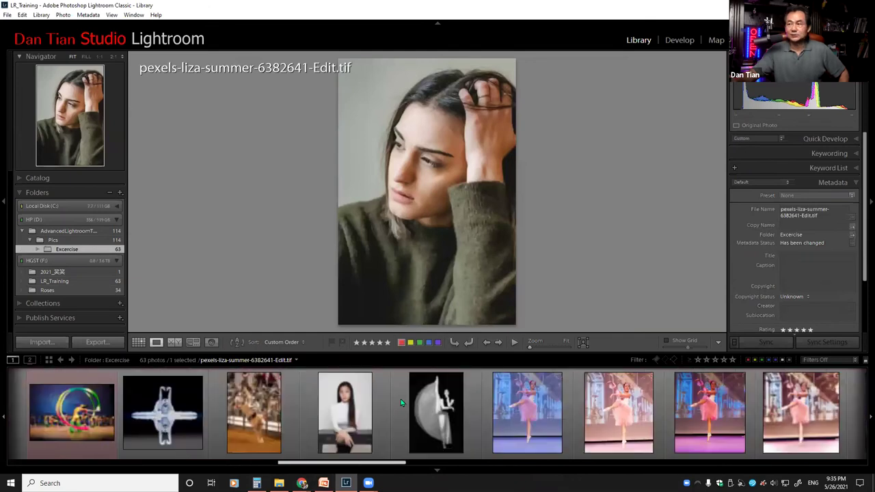
left_click(431, 405)
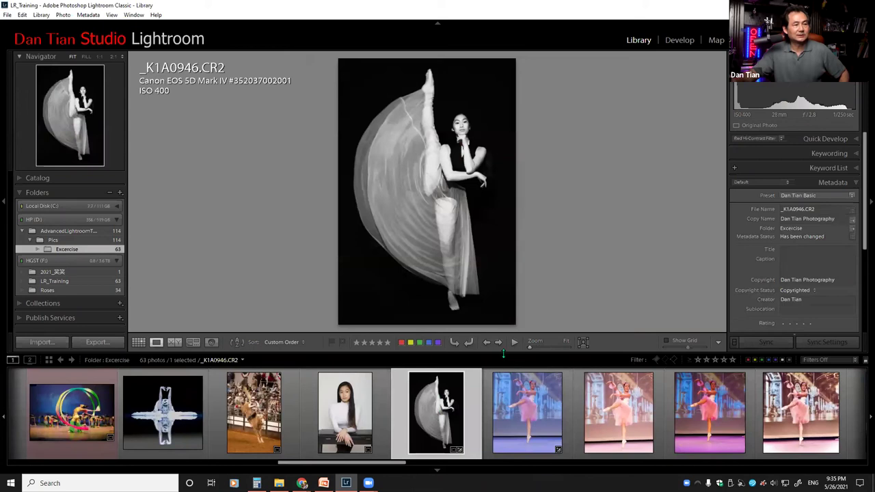
Enlarge the photo view and send _K1A0946.CR2 to Silver Efex Pro 2 as a 16-bit sRGB TIFF copy
left_click_drag(506, 364, 509, 381)
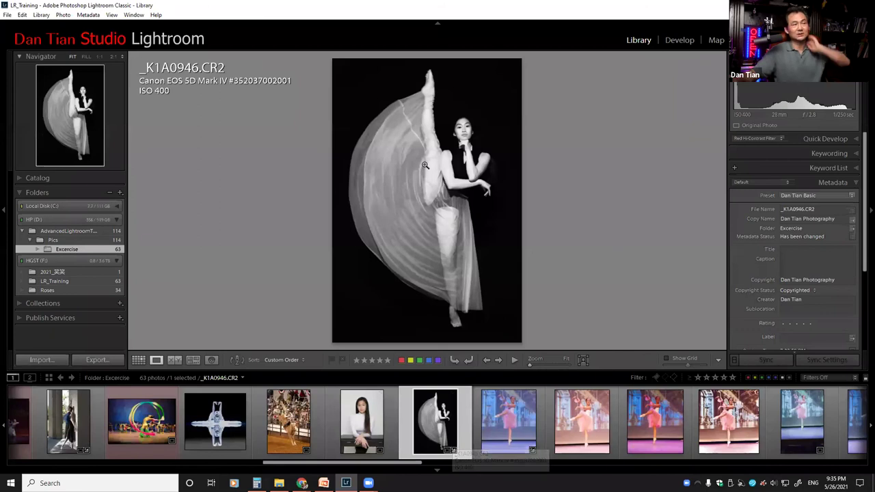
right_click(451, 166)
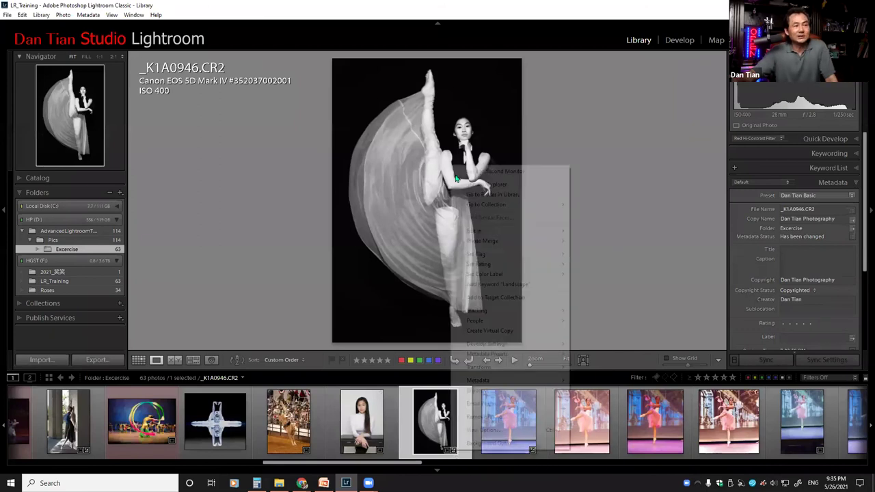
mouse_move(496, 234)
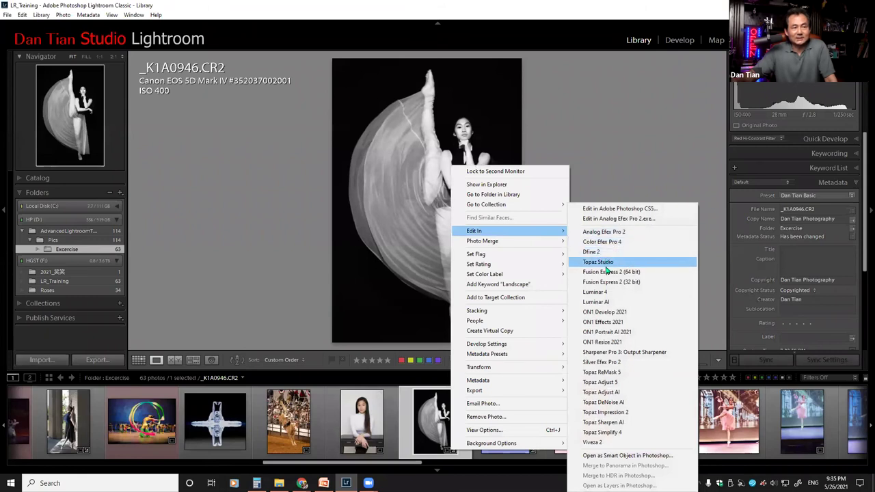
left_click(601, 367)
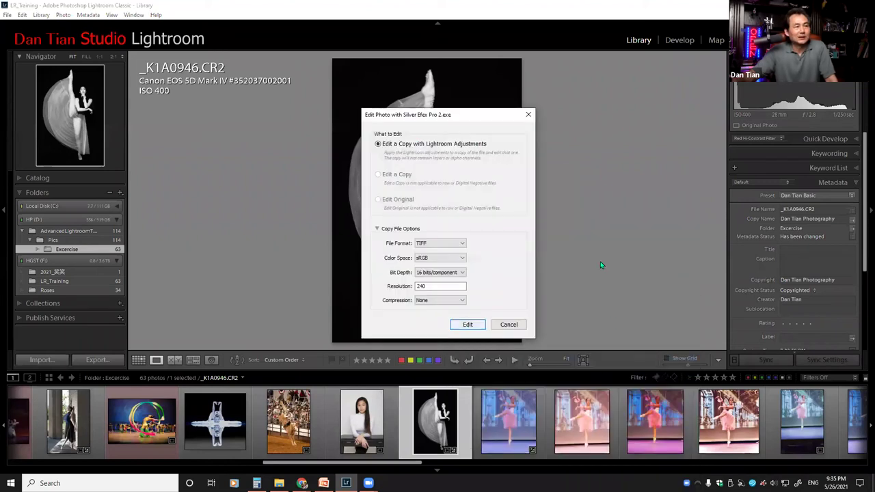
left_click(469, 322)
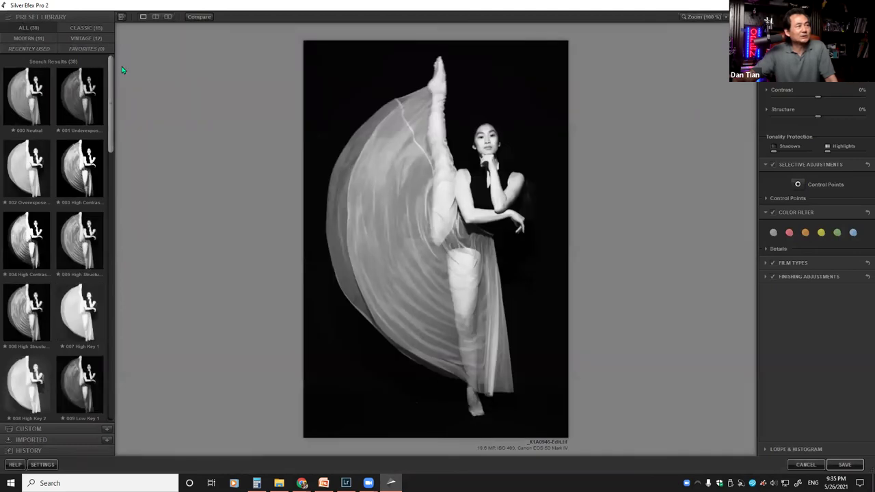
Browse the Modern, Classic and Vintage preset groups, then try presets 004, 006 and 001
left_click(33, 39)
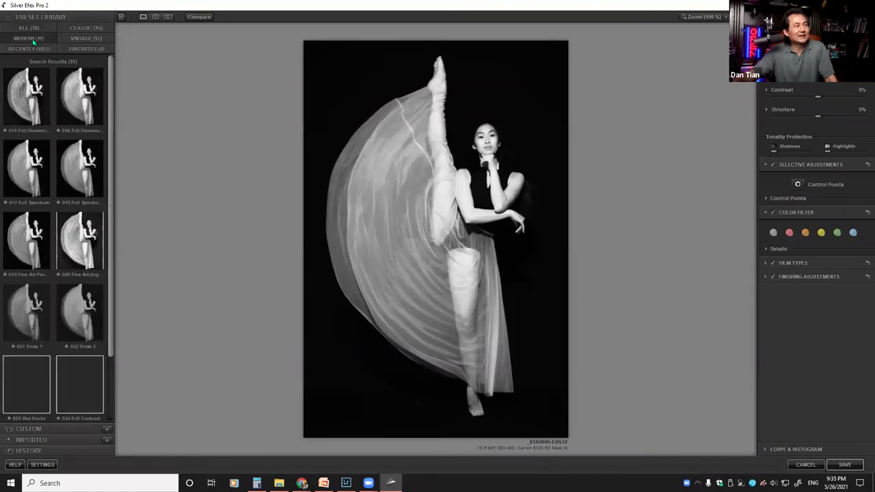
left_click(77, 30)
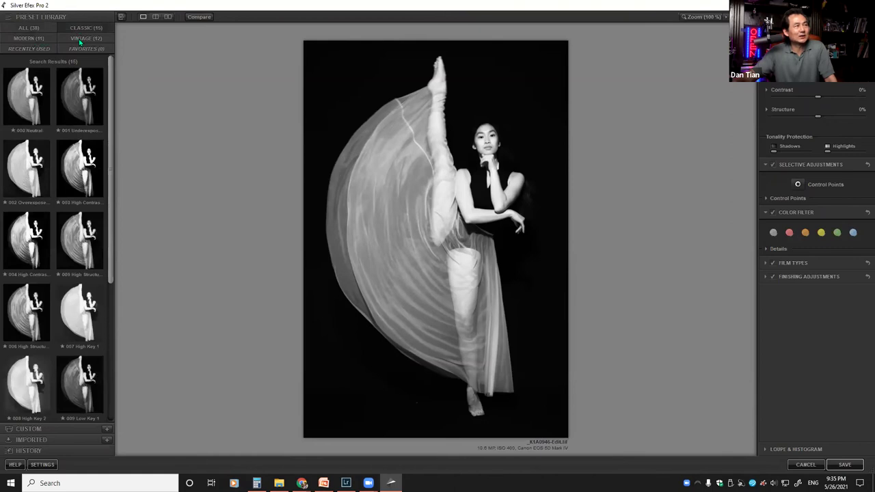
left_click(80, 39)
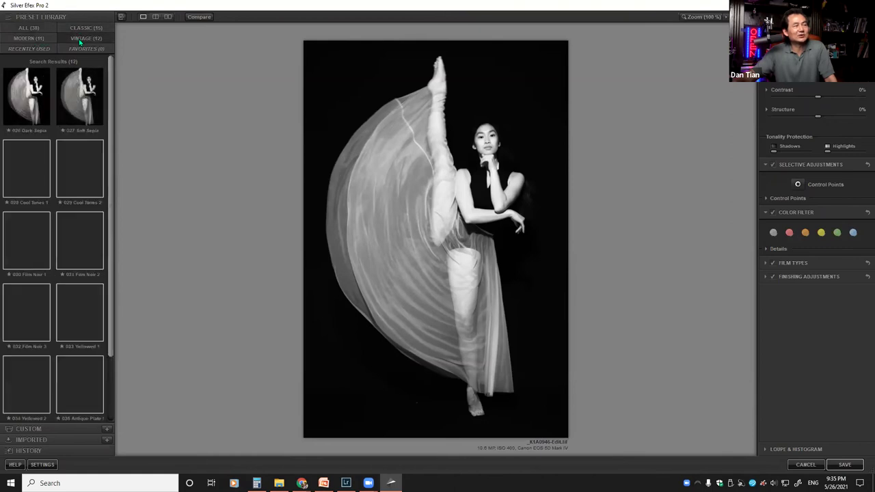
left_click(21, 28)
left_click(28, 249)
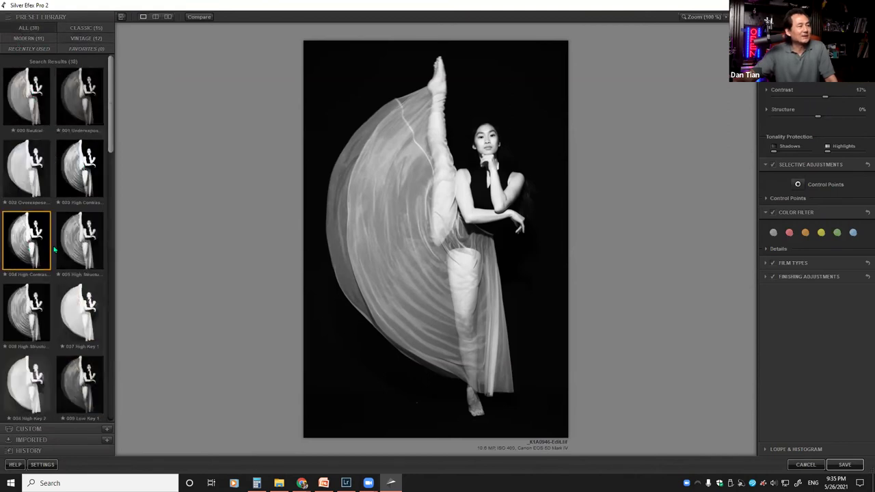
left_click(35, 321)
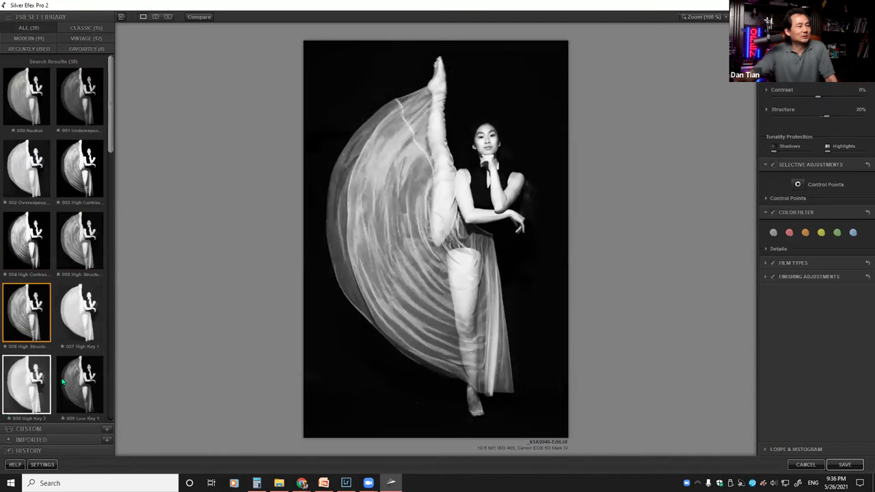
left_click(80, 102)
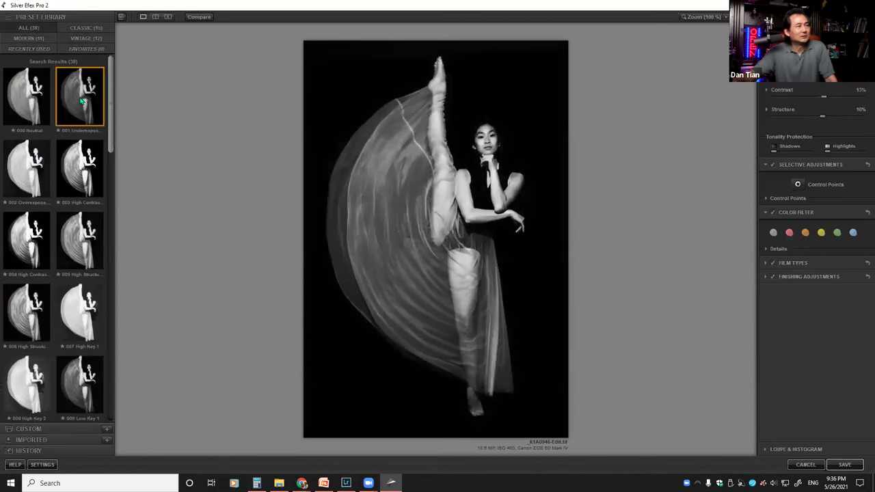
Try Modern presets 015 through 024 on the dancer and settle on 019 Fine Art
left_click(46, 39)
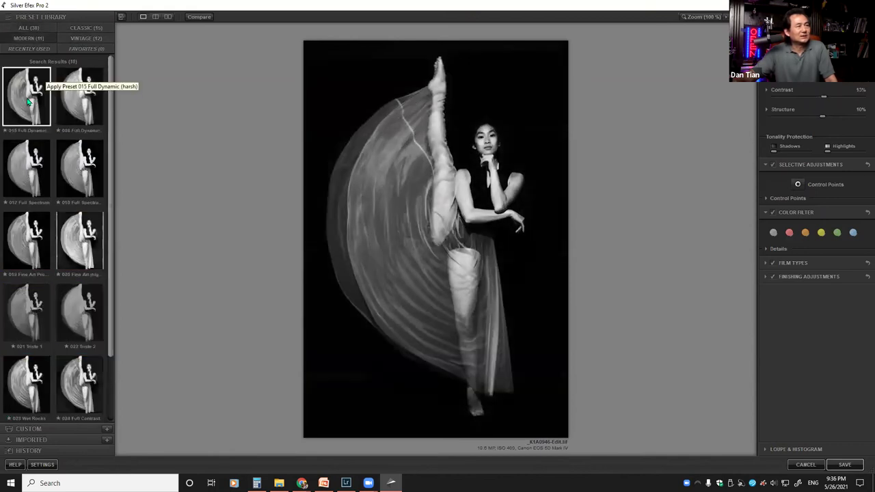
left_click(29, 102)
left_click(74, 106)
left_click(41, 183)
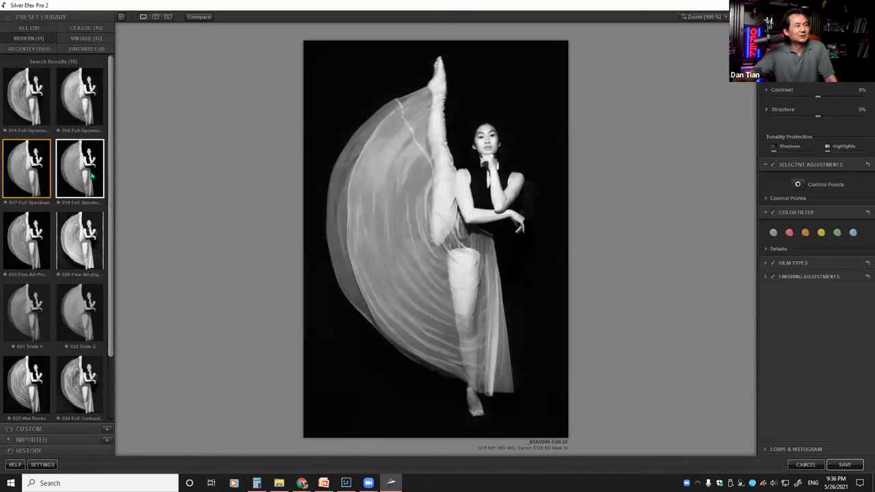
left_click(93, 179)
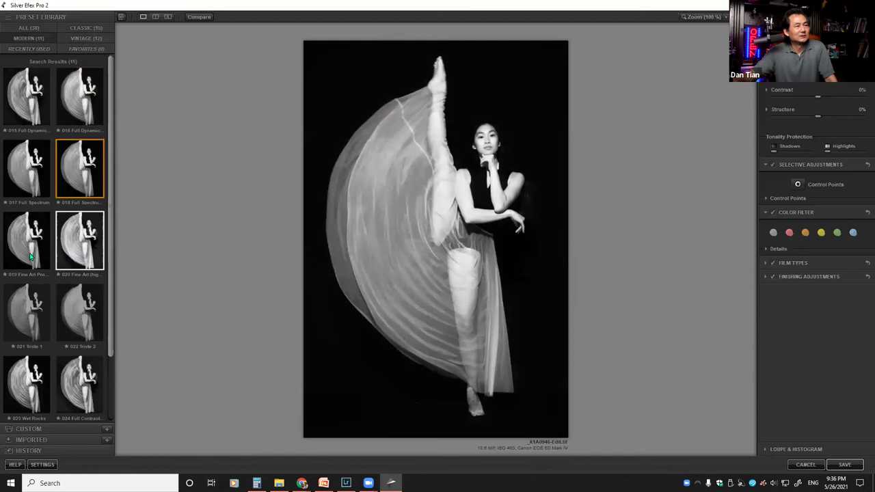
left_click(30, 254)
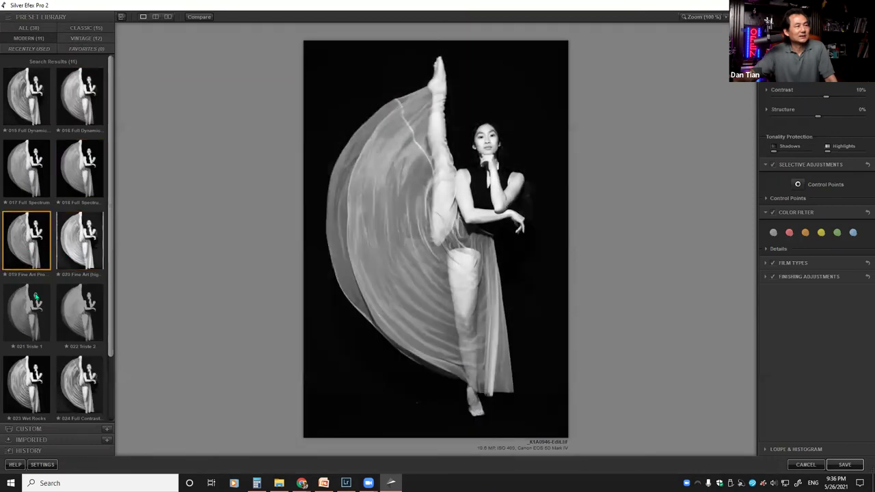
left_click(28, 313)
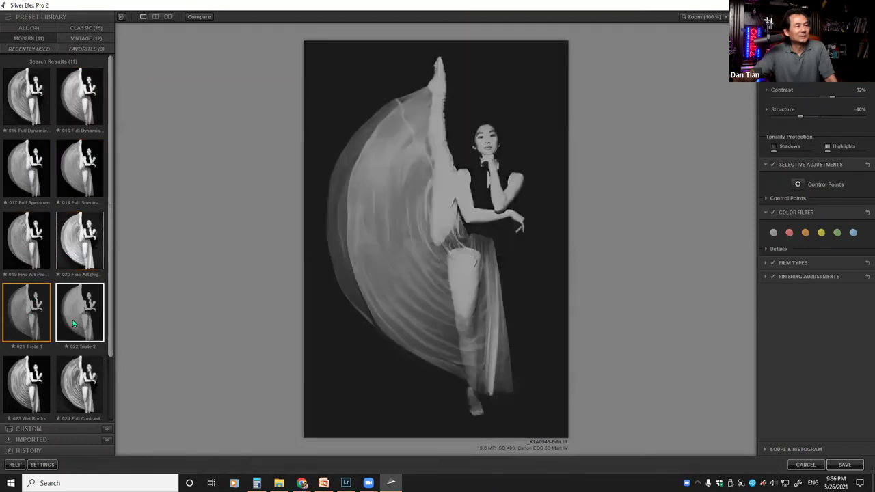
left_click(21, 409)
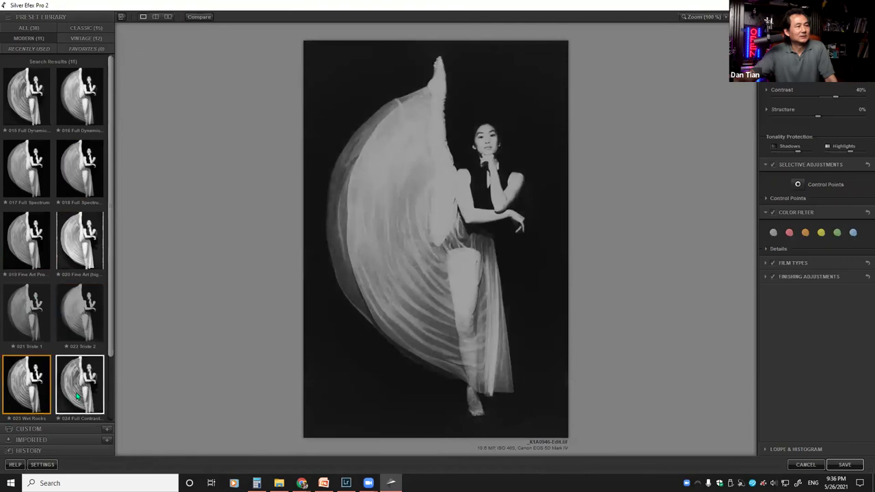
left_click(77, 395)
left_click(28, 243)
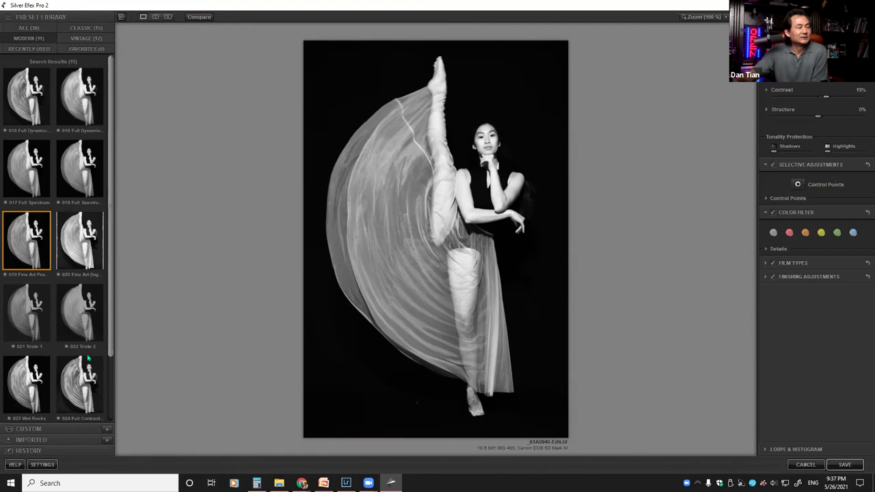
Scroll the preset list to 025 Silhouette, then switch back to Lightroom Classic
scroll(54, 380, "down", 1)
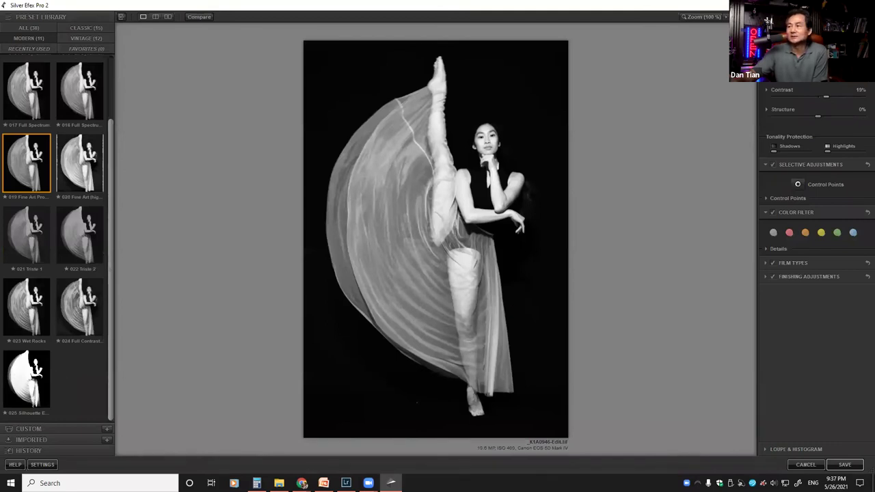
key("alt+Tab")
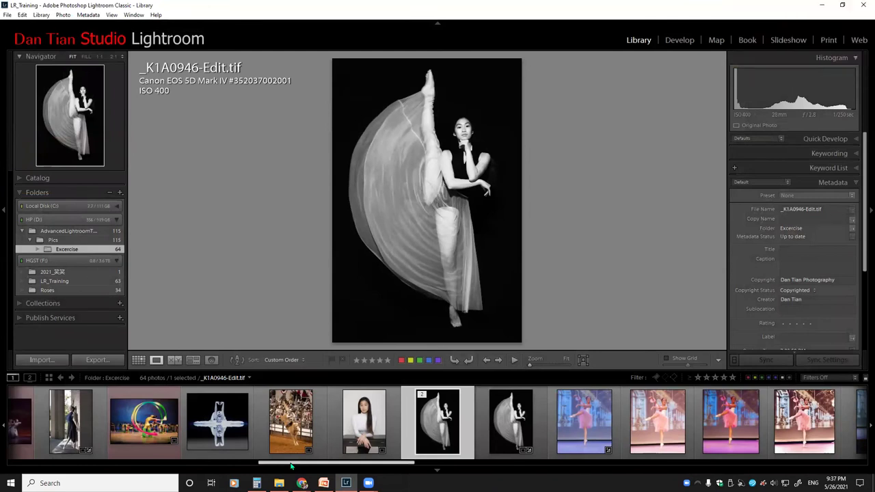
Scroll the filmstrip back and display the girl_pearl-14.CR2 blue-headscarf portrait
left_click_drag(292, 466, 290, 466)
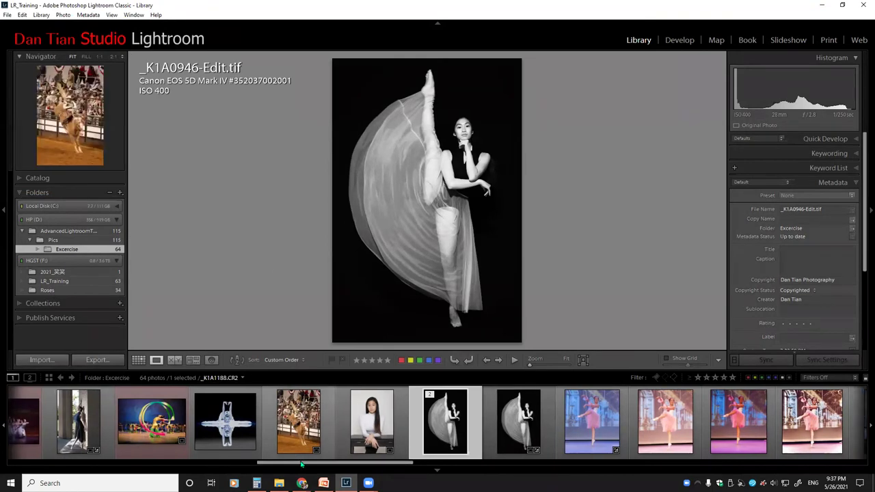
left_click_drag(301, 466, 304, 465)
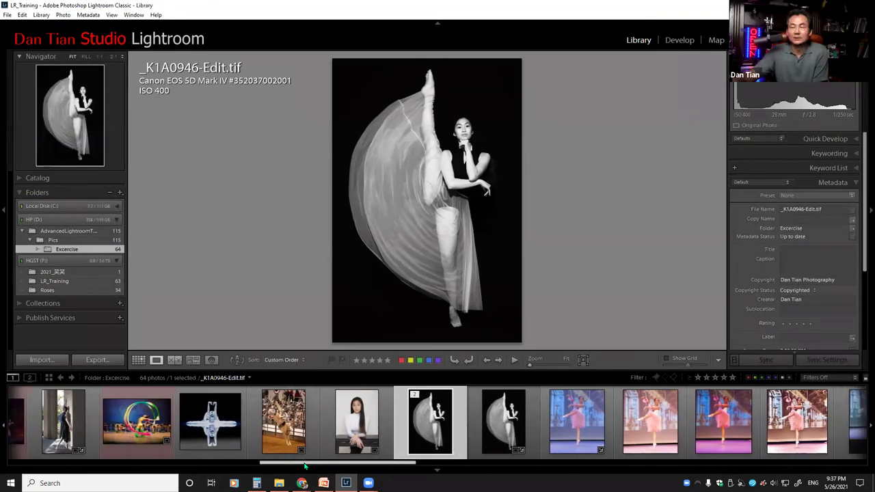
scroll(273, 429, "up", 5)
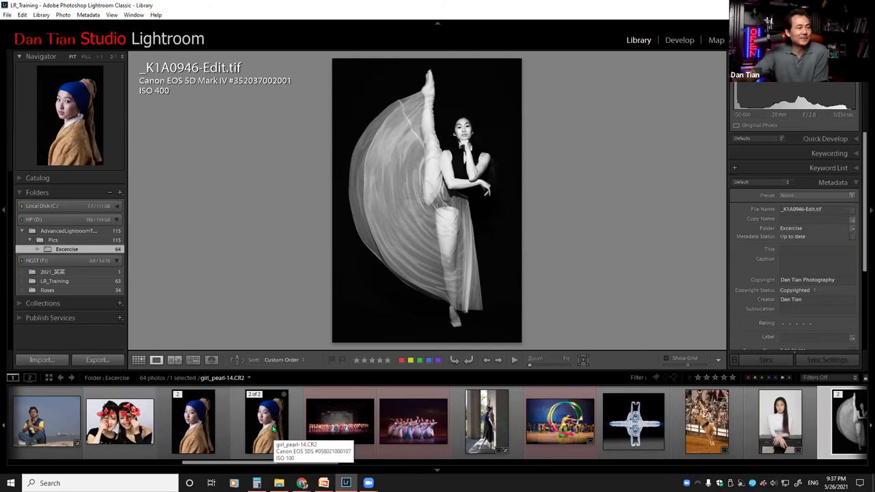
left_click(272, 429)
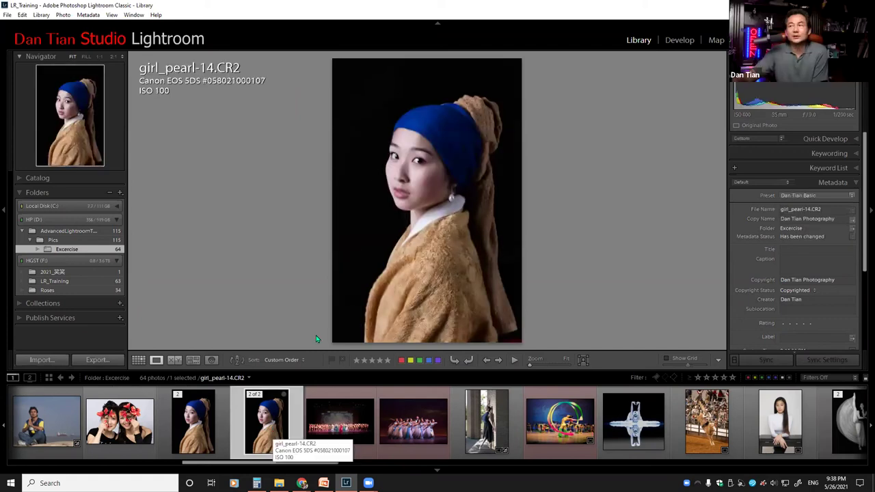
Send girl_pearl-14.CR2 to Viveza 2 via Edit In, confirming a copy with Lightroom adjustments
right_click(435, 192)
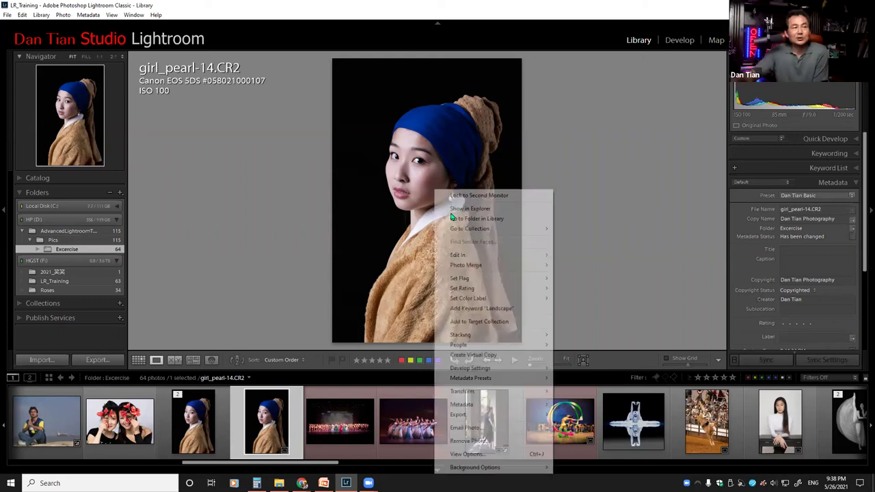
left_click(608, 194)
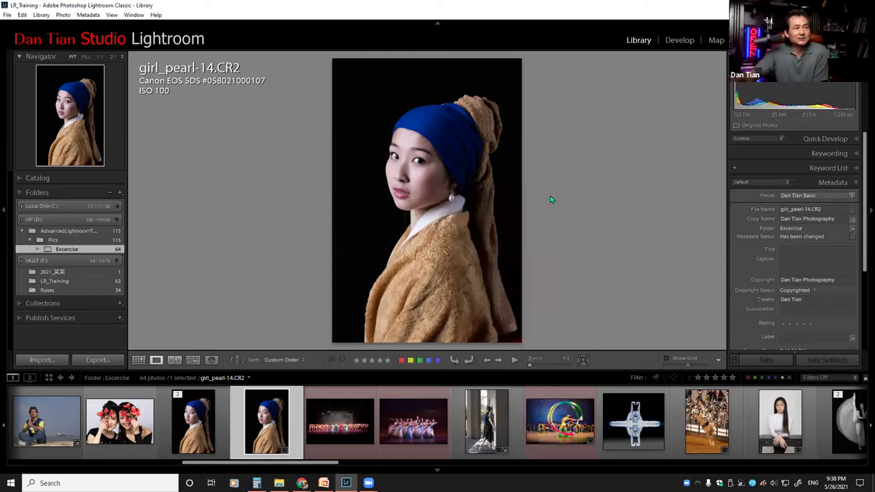
right_click(444, 249)
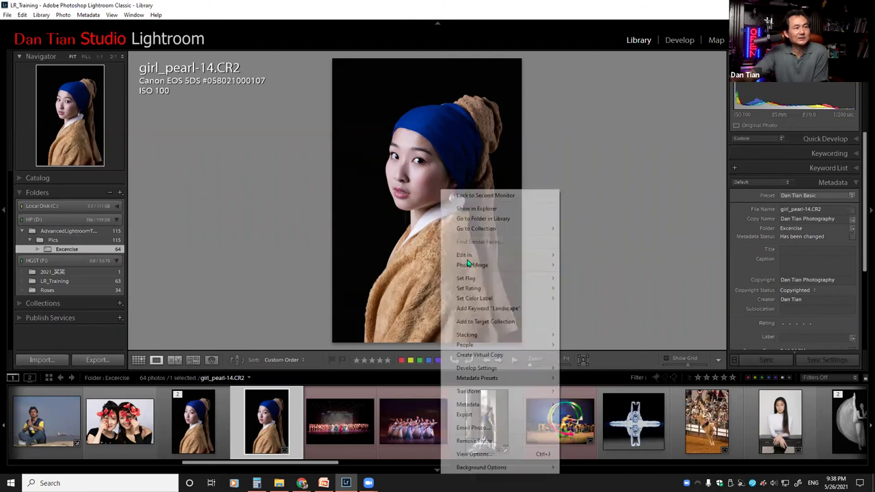
mouse_move(469, 256)
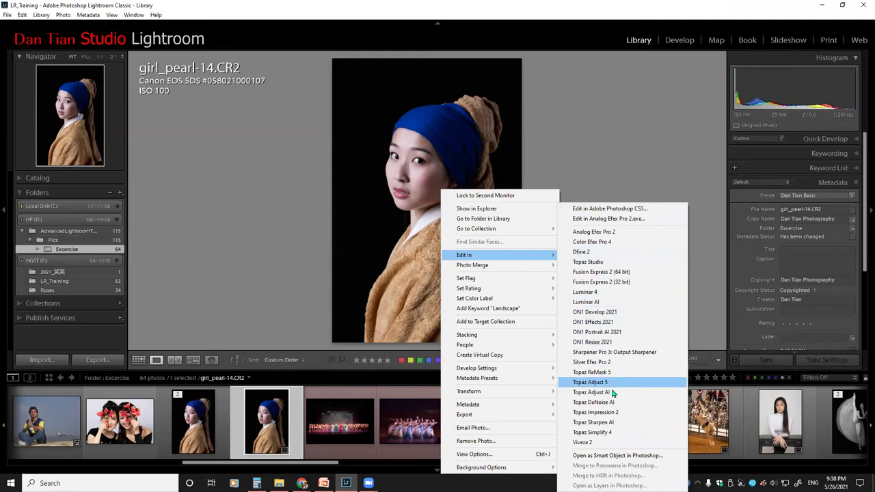
left_click(602, 443)
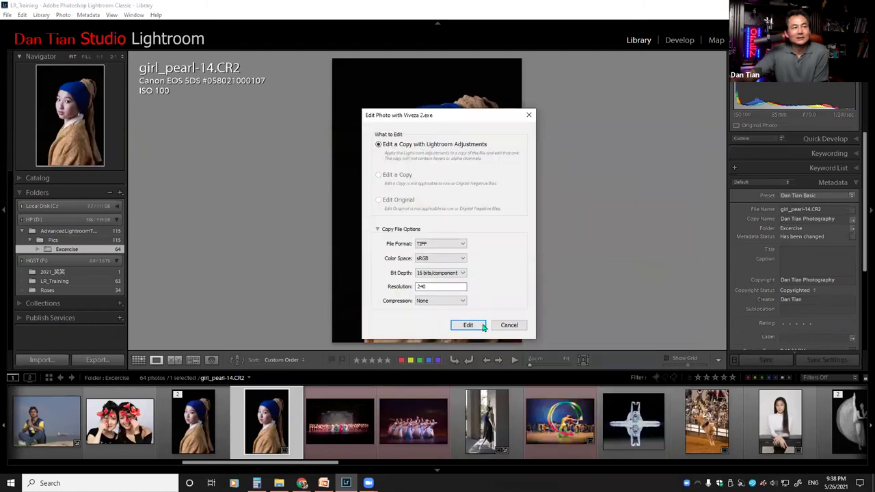
key("Return")
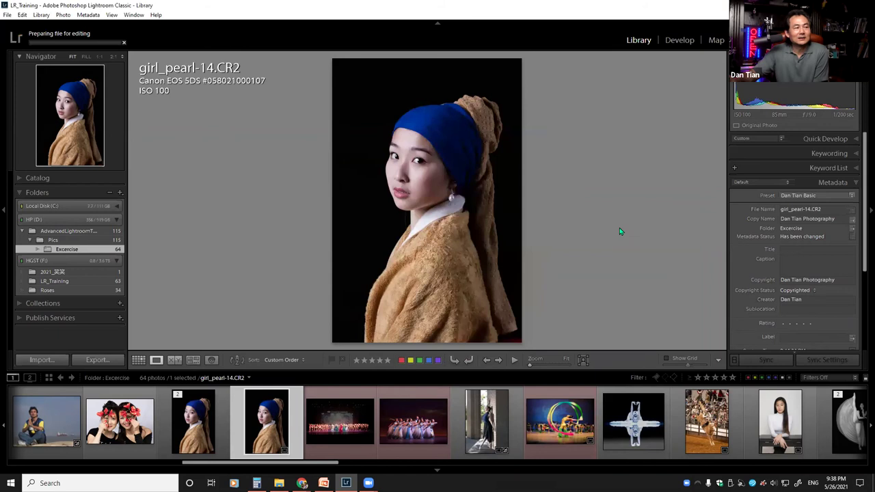
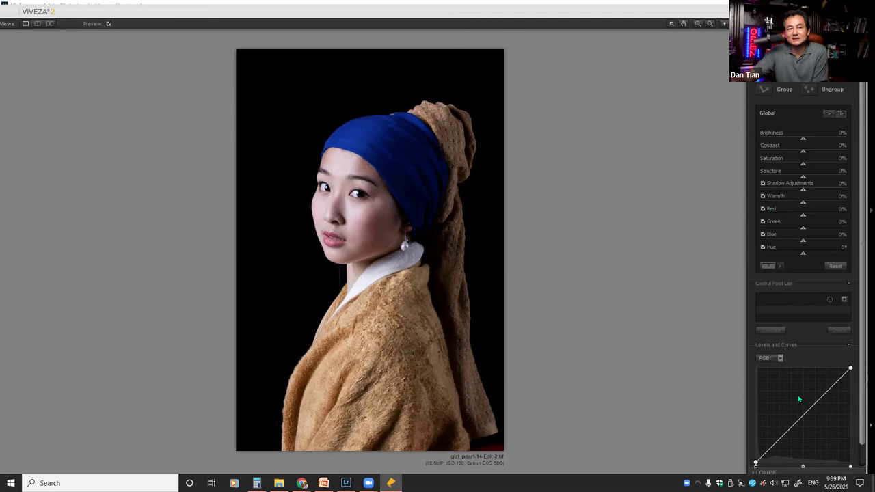
Scroll the Viveza 2 preview and nudge its window slightly to the left
scroll(862, 202, "down", 1)
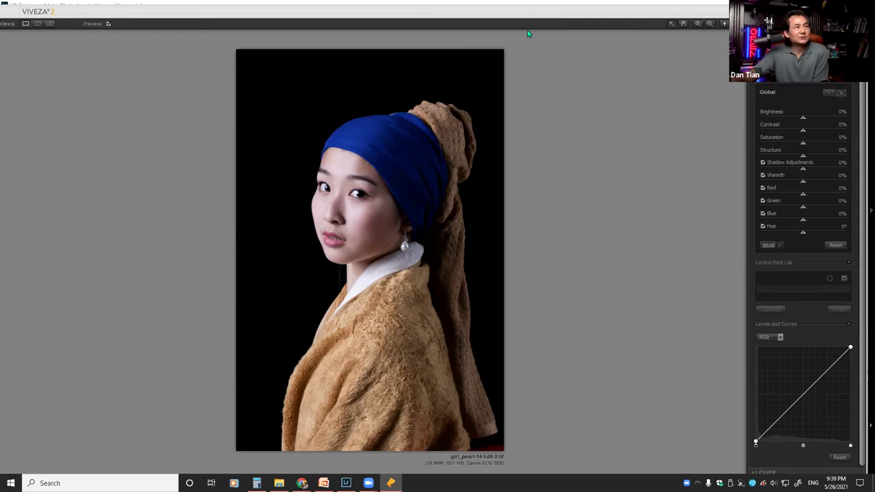
left_click_drag(514, 14, 497, 17)
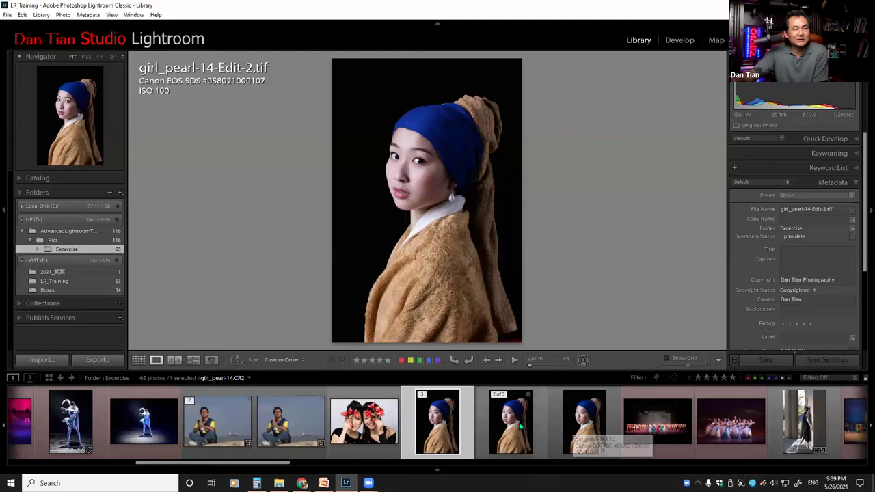
right_click(434, 411)
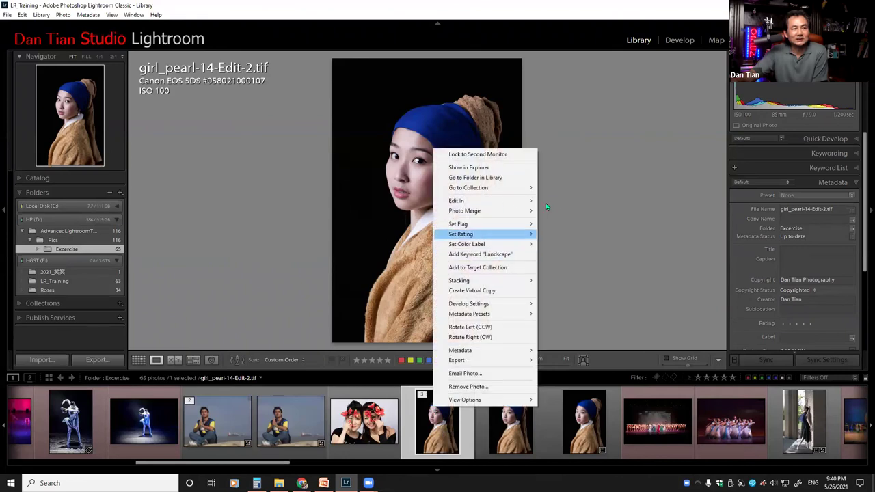
mouse_move(530, 200)
left_click(561, 434)
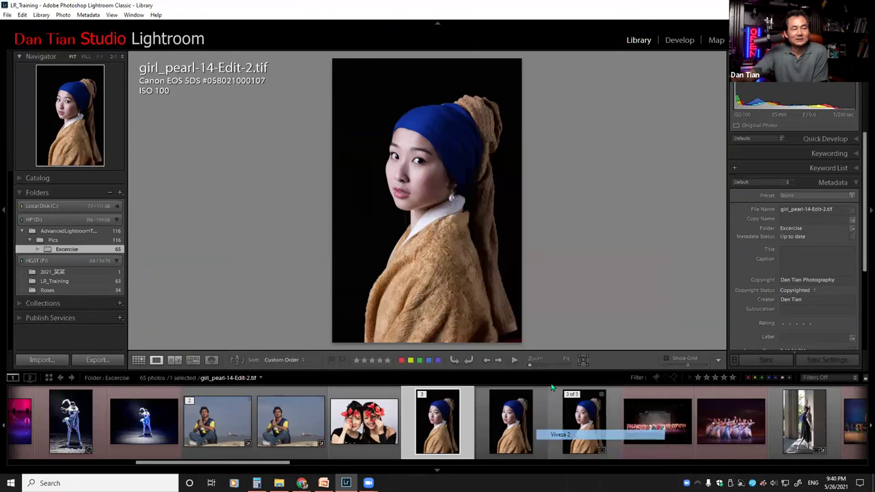
left_click(397, 212)
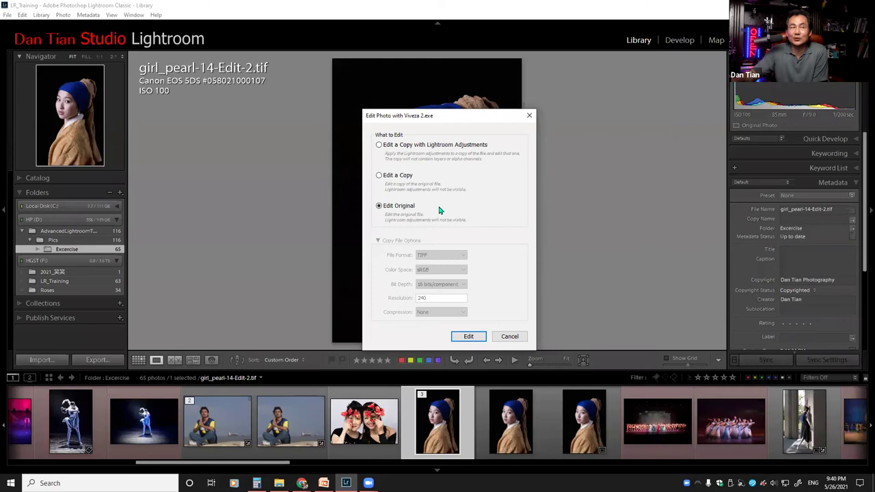
left_click(514, 338)
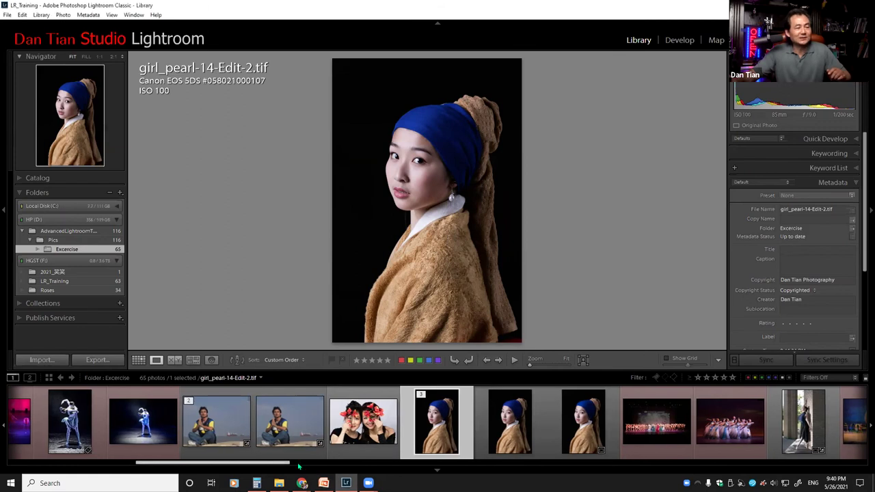
Find the LR_Training folder in the Folders panel and show its photos
scroll(438, 457, "down", 4)
scroll(437, 456, "down", 8)
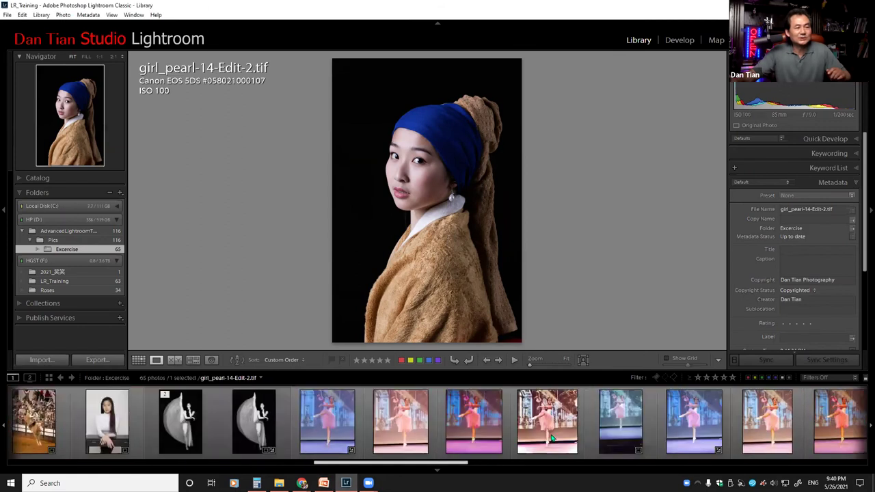
scroll(553, 437, "down", 6)
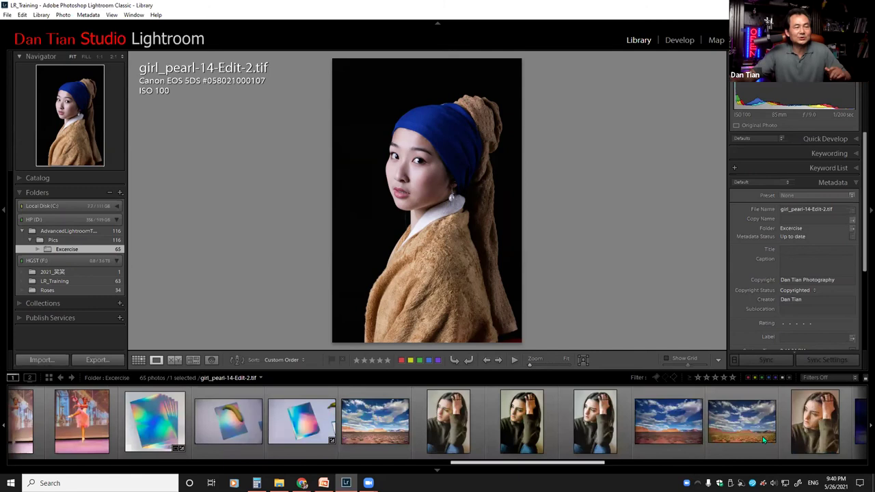
scroll(779, 443, "down", 5)
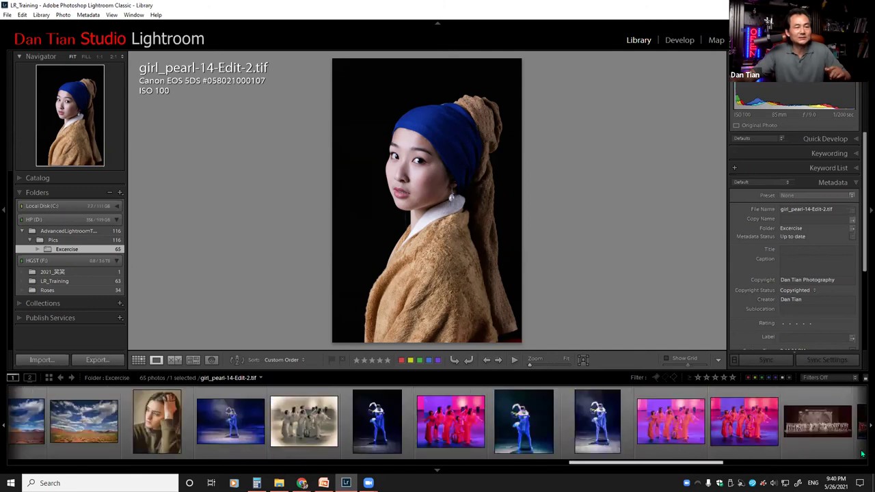
scroll(859, 451, "down", 8)
scroll(671, 425, "up", 3)
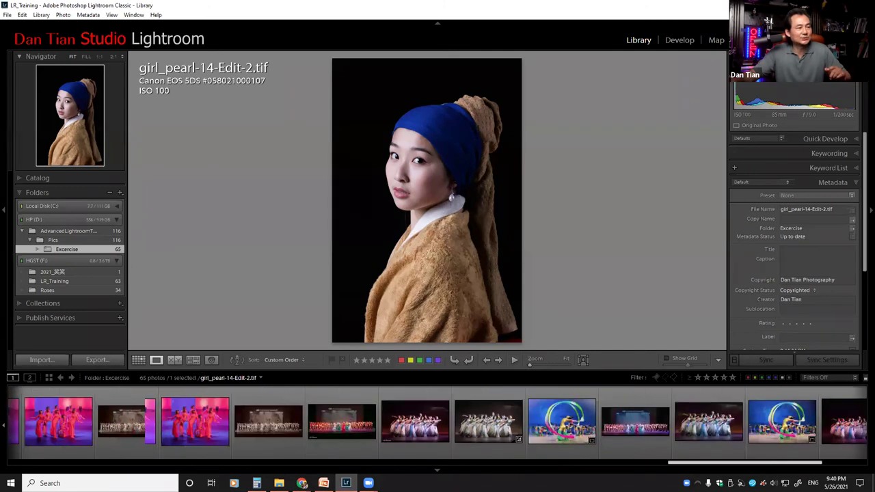
scroll(438, 421, "up", 15)
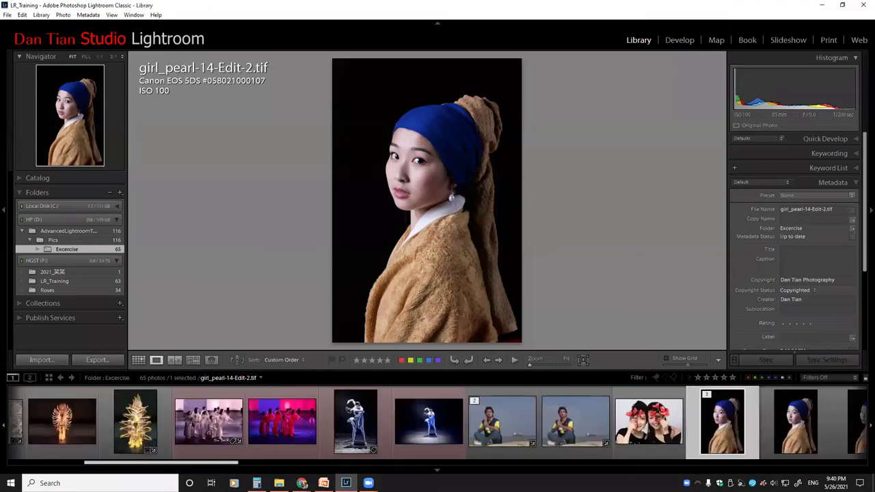
scroll(438, 421, "up", 6)
scroll(437, 421, "down", 1)
scroll(438, 421, "up", 1)
scroll(100, 449, "down", 2)
scroll(100, 449, "down", 3)
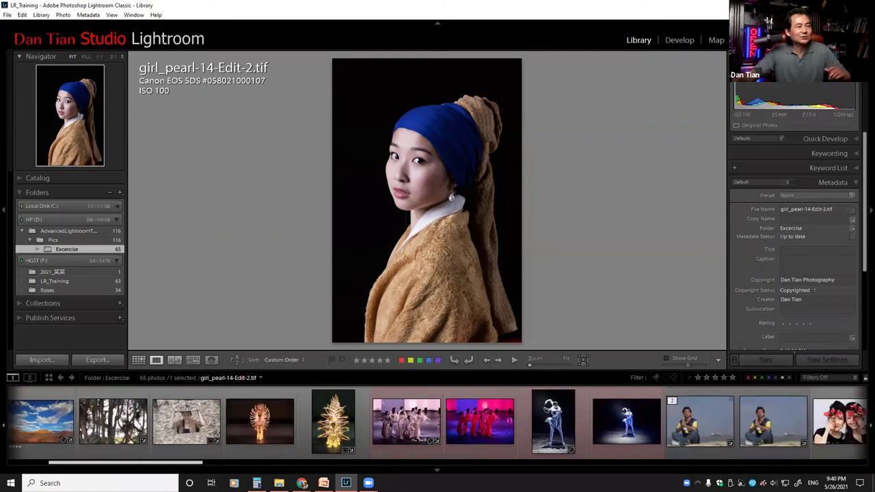
scroll(100, 438, "down", 1)
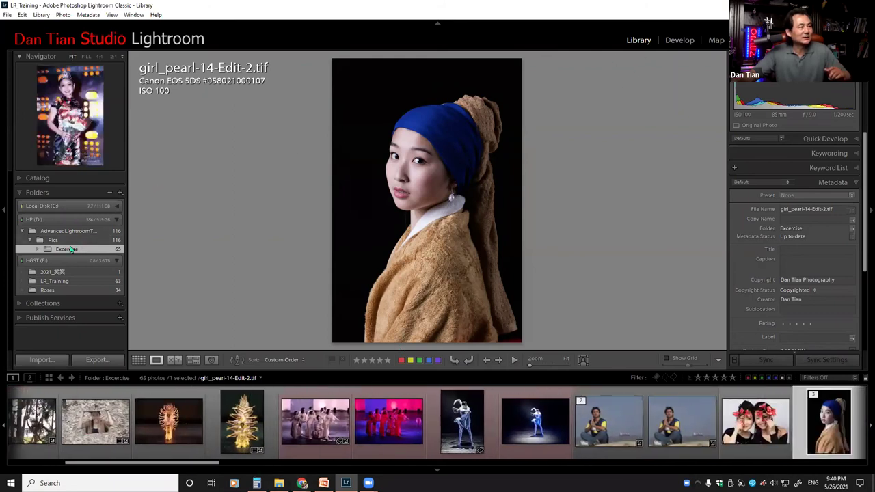
left_click(79, 282)
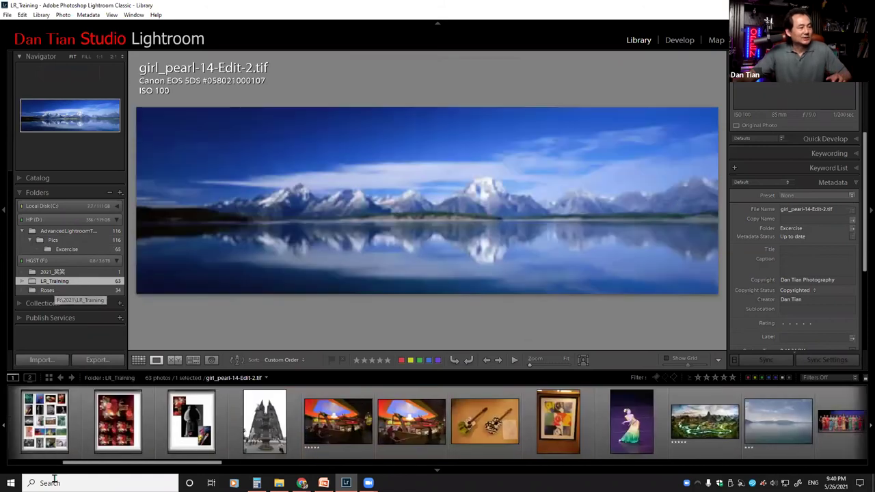
Display the untitled-1.CR2 water park photo from the filmstrip
scroll(244, 449, "down", 10)
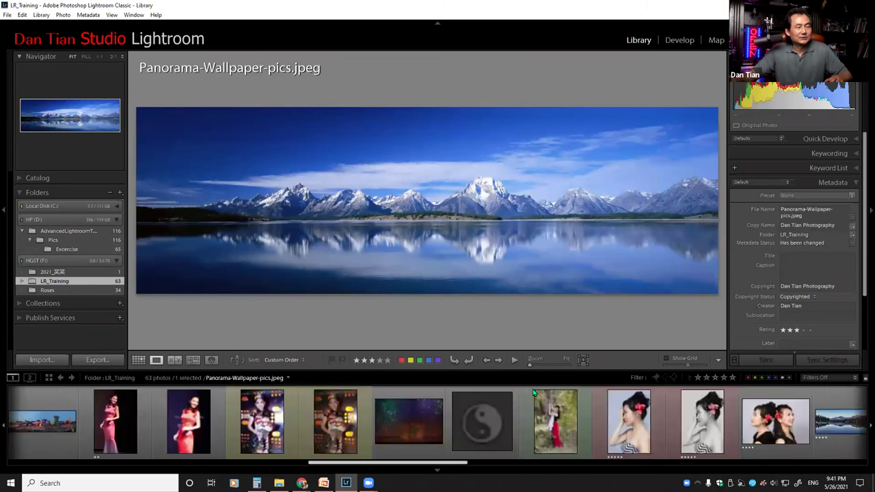
scroll(299, 433, "down", 6)
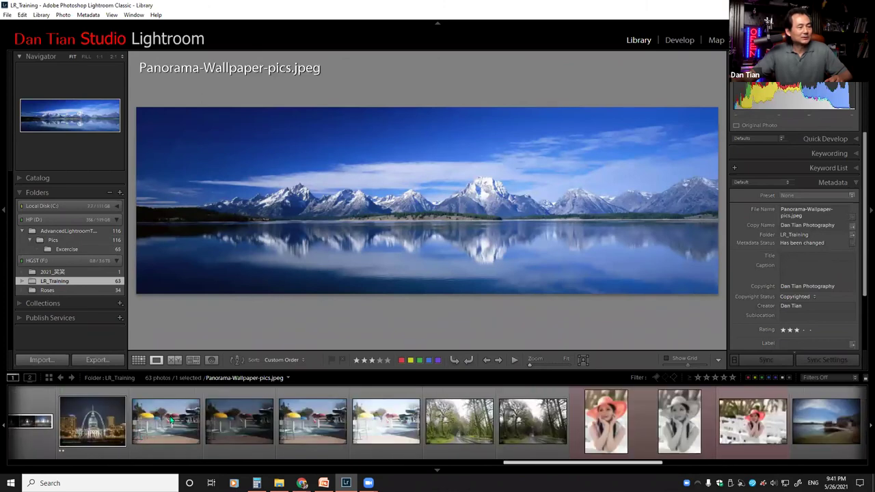
scroll(140, 429, "down", 1)
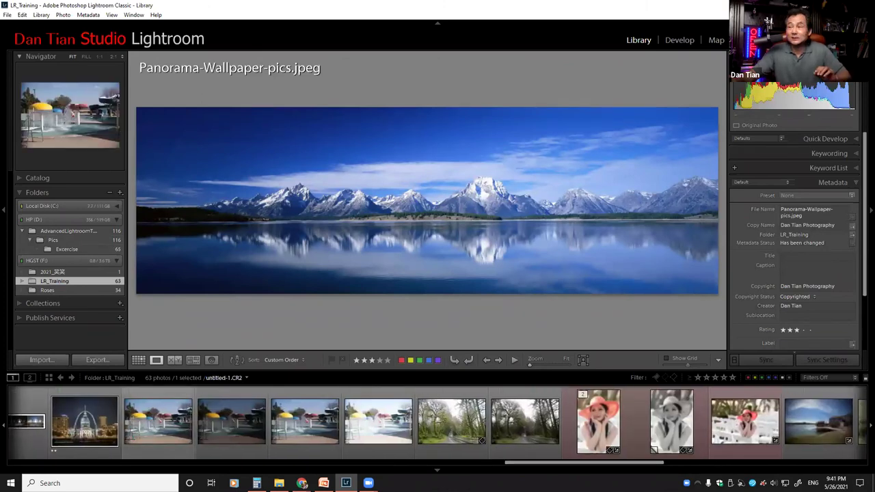
left_click(158, 421)
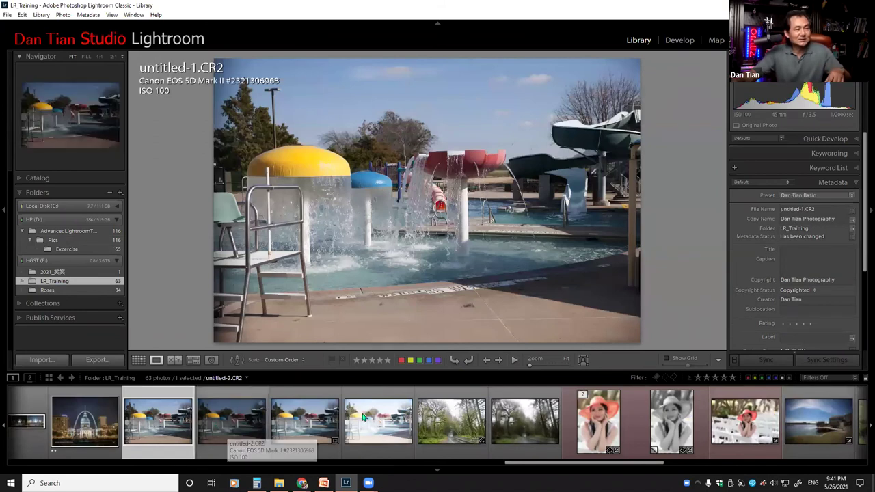
Add the third and fifth water park shots to the selection, making three selected
left_click(232, 428, "ctrl")
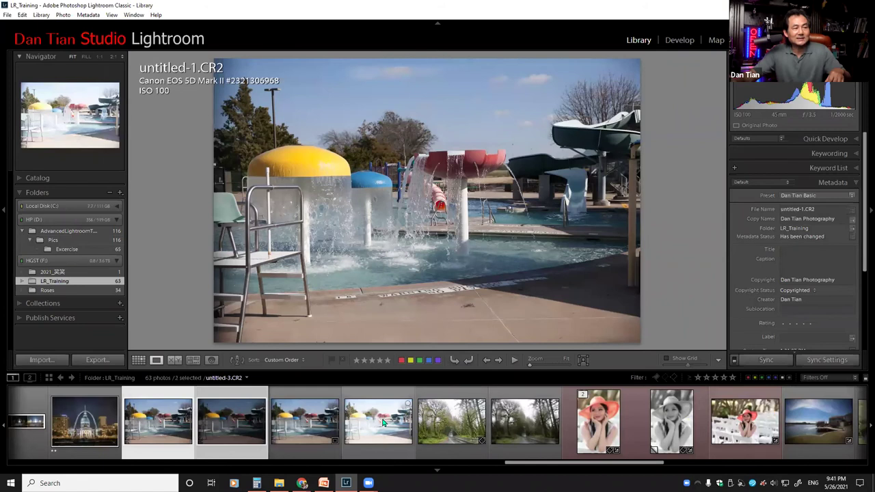
left_click(386, 420, "ctrl")
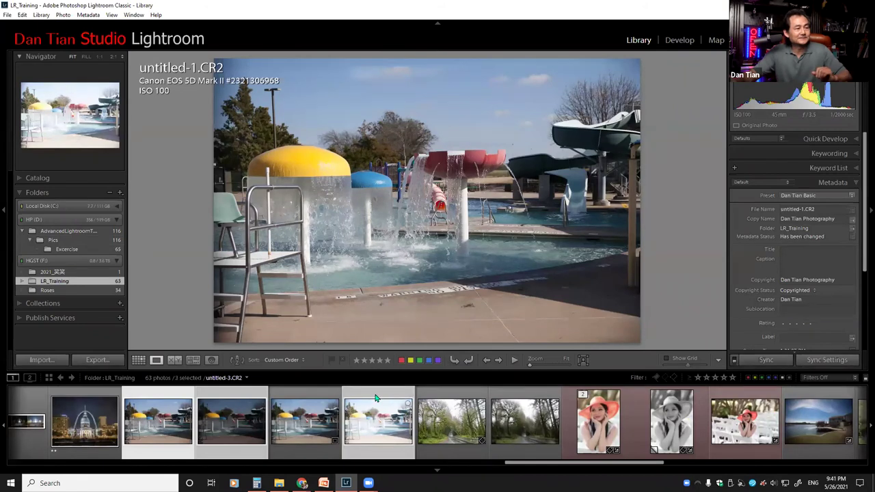
right_click(374, 398)
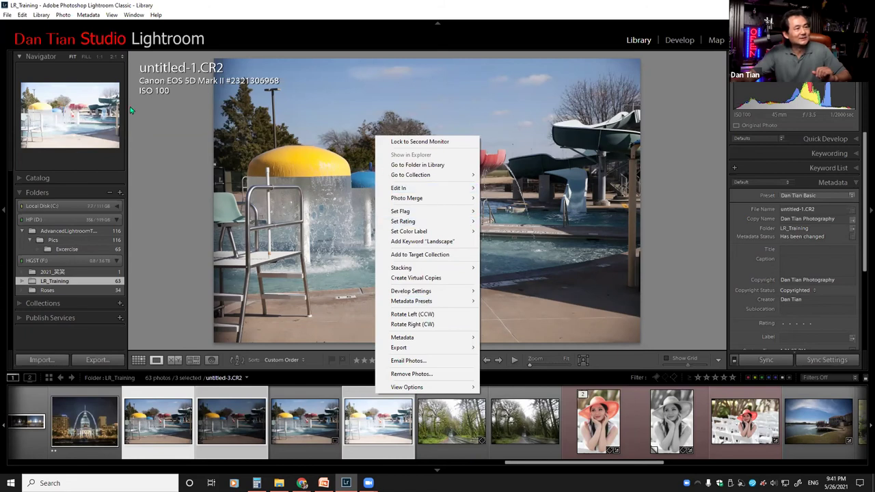
left_click(22, 15)
Browse the Edit menu's selection commands, then bring up the selected photos' context menu
left_click(23, 15)
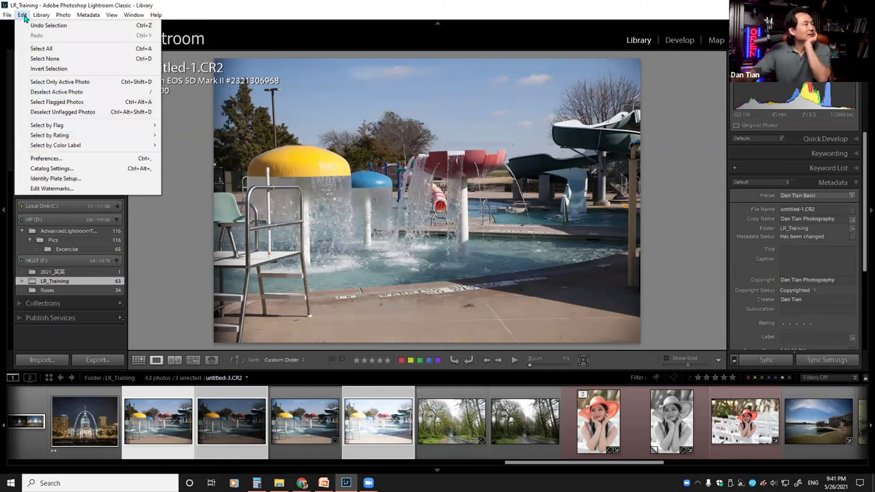
left_click(28, 15)
left_click(23, 15)
mouse_move(14, 17)
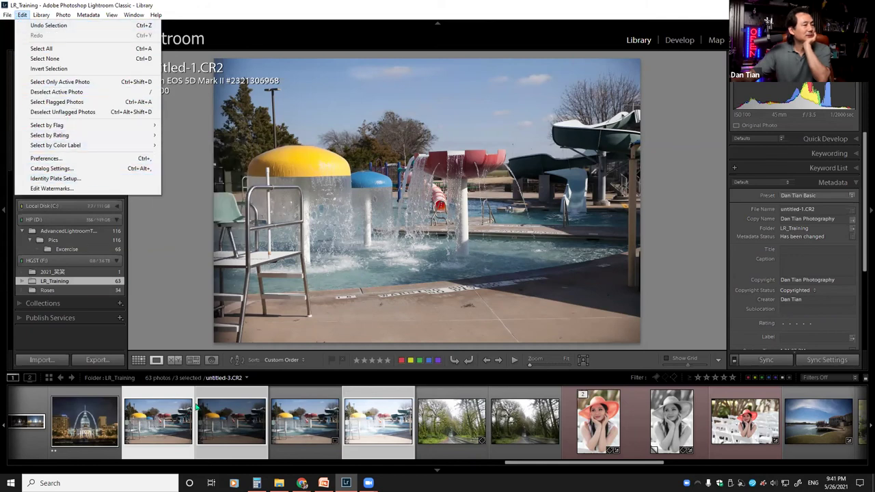
left_click(218, 394)
right_click(218, 394)
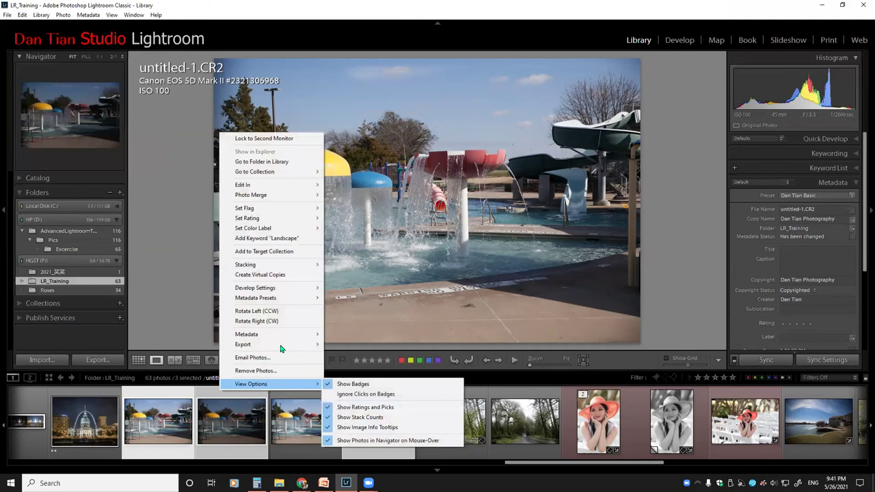
Reveal the Export submenu with the HDR Efex Pro 2 preset for the three pool photos
mouse_move(300, 346)
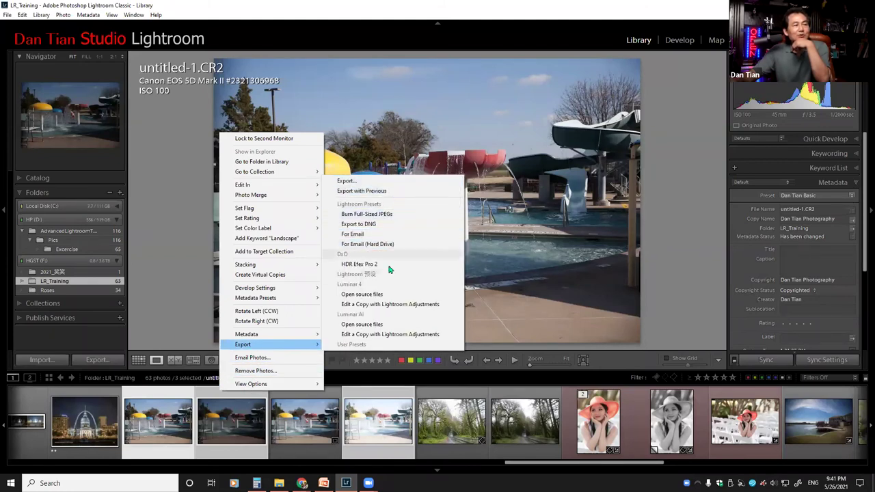
left_click(367, 265)
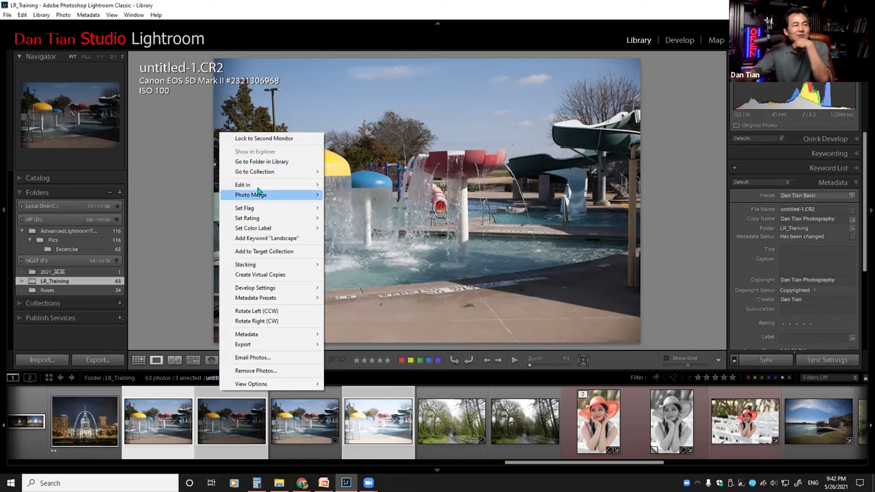
mouse_move(258, 187)
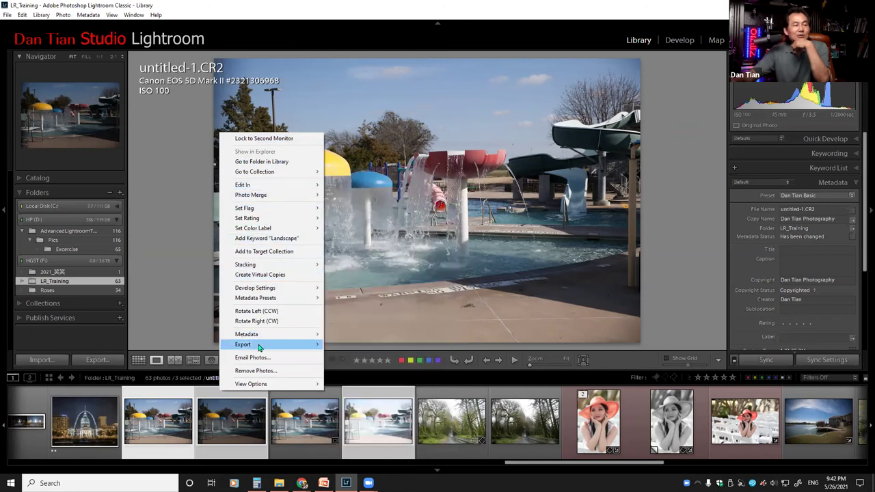
mouse_move(277, 348)
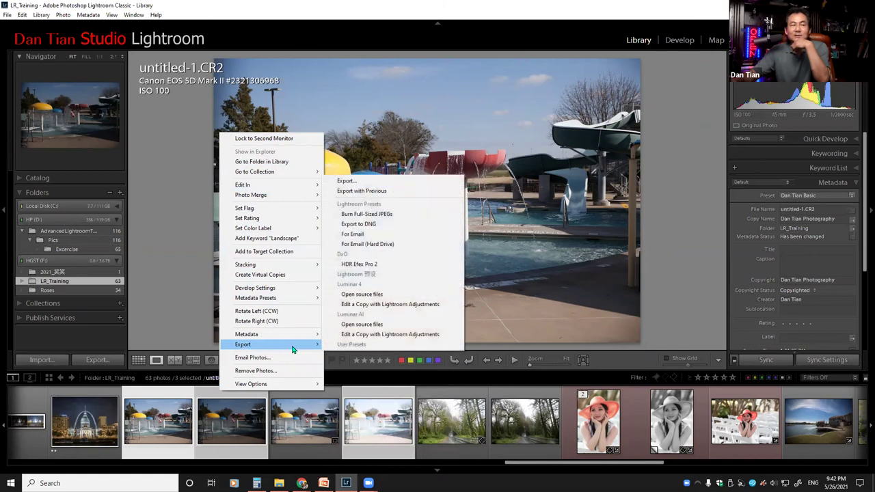
Export the three pool exposures to HDR Efex Pro 2 and dismiss the Edit In menu
left_click(385, 263)
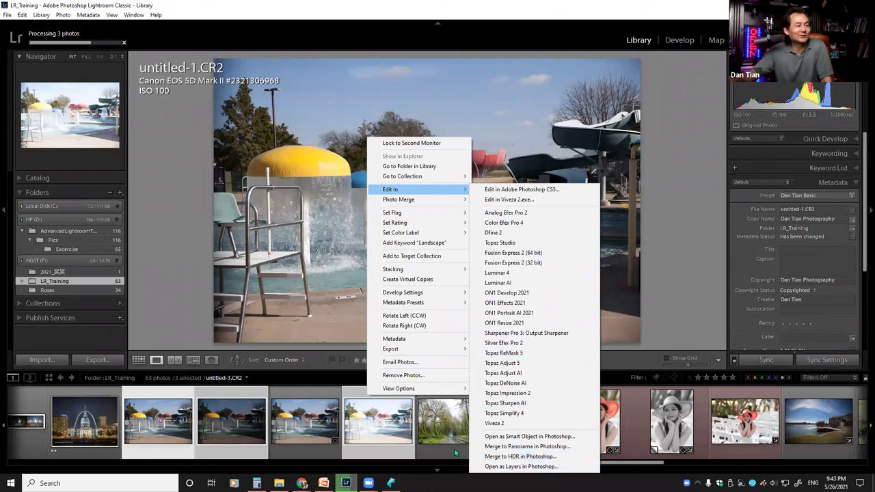
left_click(379, 445)
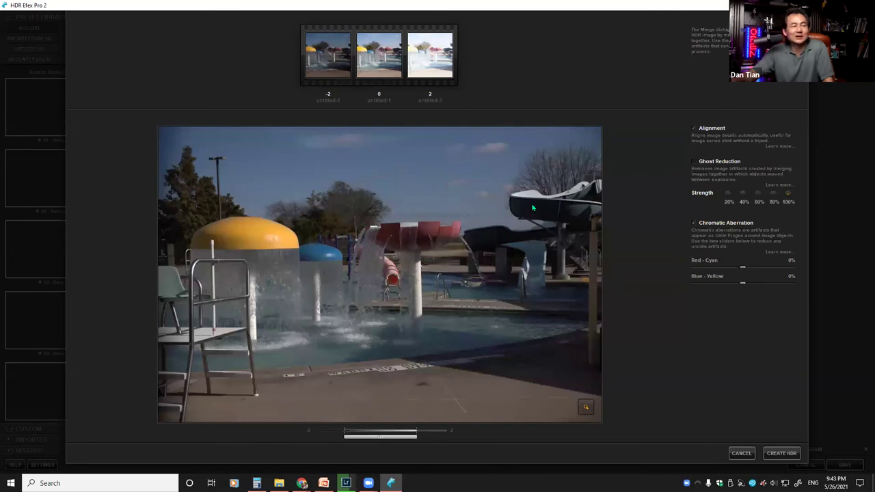
Enable Ghost Reduction in the HDR Efex Pro 2 merge dialog
left_click(702, 175)
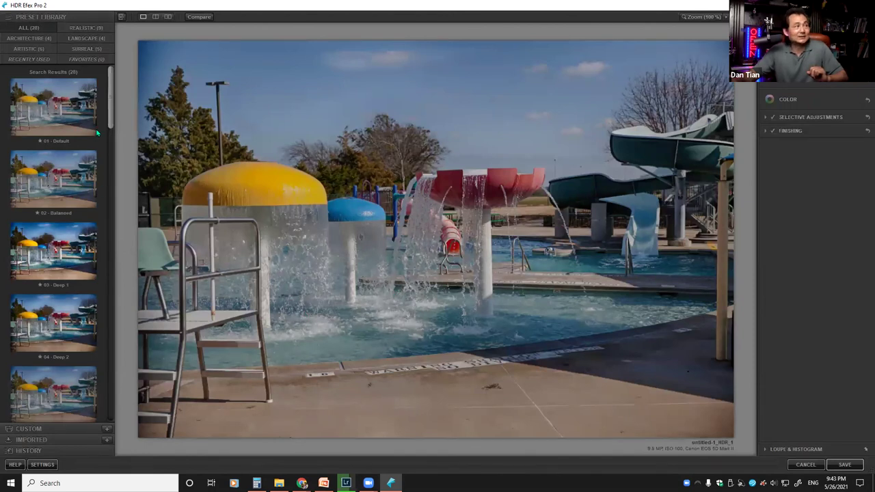
Preview the Architecture presets, starting with Outdoor 1 and the next one
left_click(31, 39)
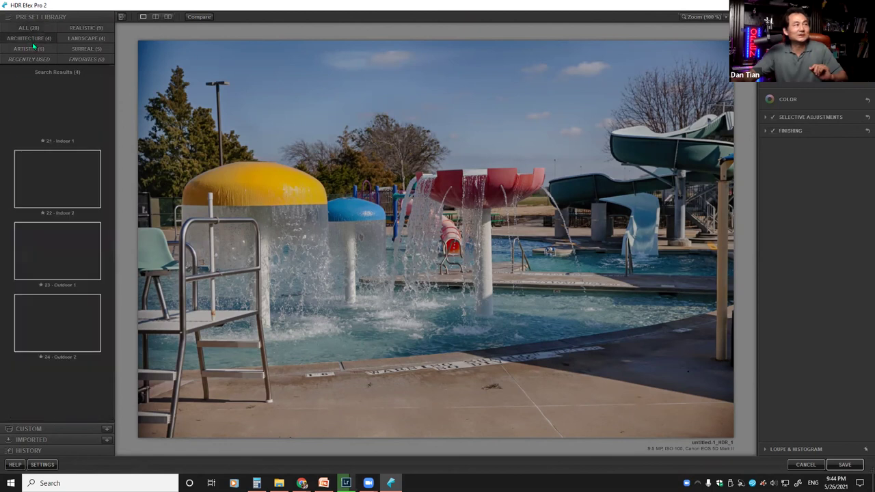
left_click(62, 258)
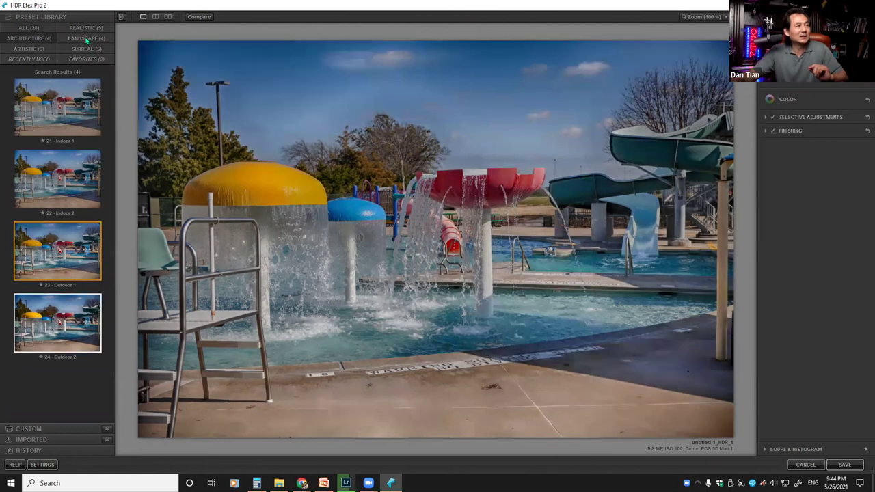
key("Down")
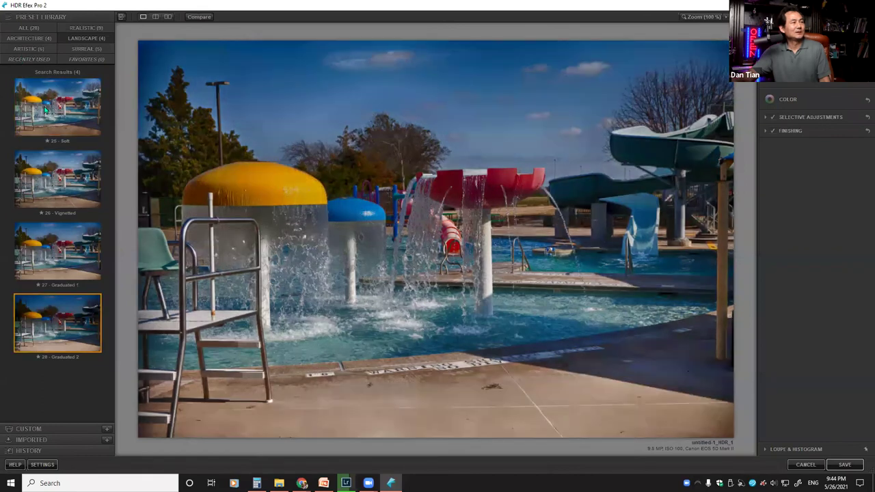
Preview the Artistic presets Structurized 2 and Structurized 1
left_click(29, 49)
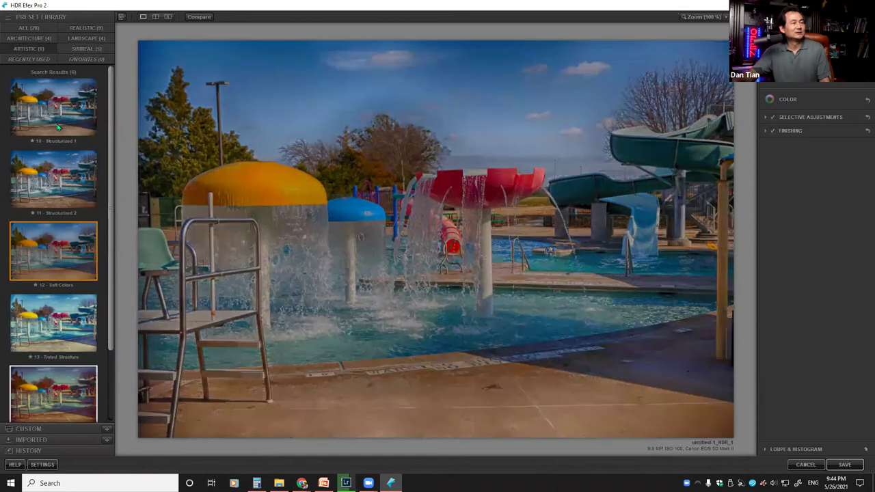
left_click(54, 164)
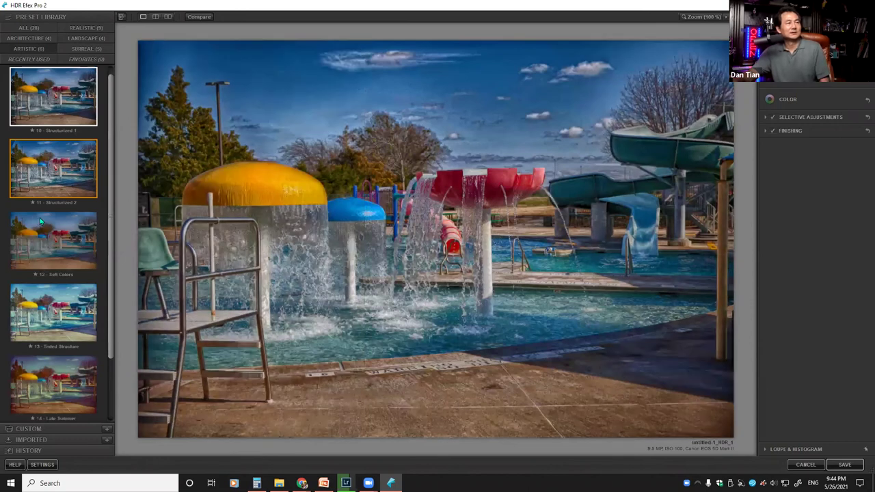
left_click(40, 219)
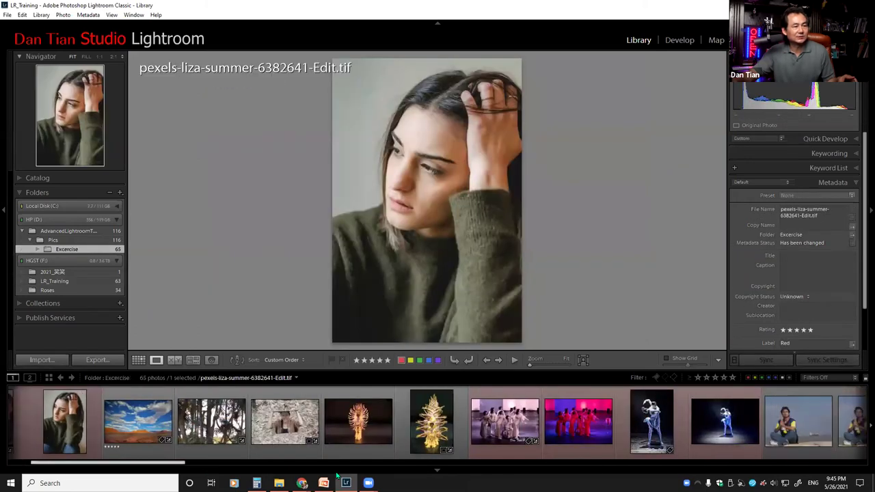
Send _K1A1188.CR2 to Sharpener Pro 3: Output Sharpener as an edited TIFF copy
scroll(359, 436, "down", 3)
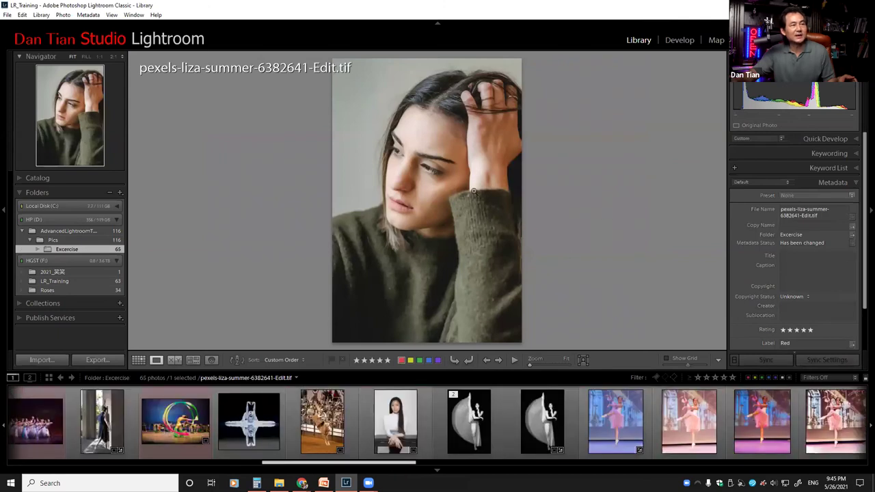
key("Right")
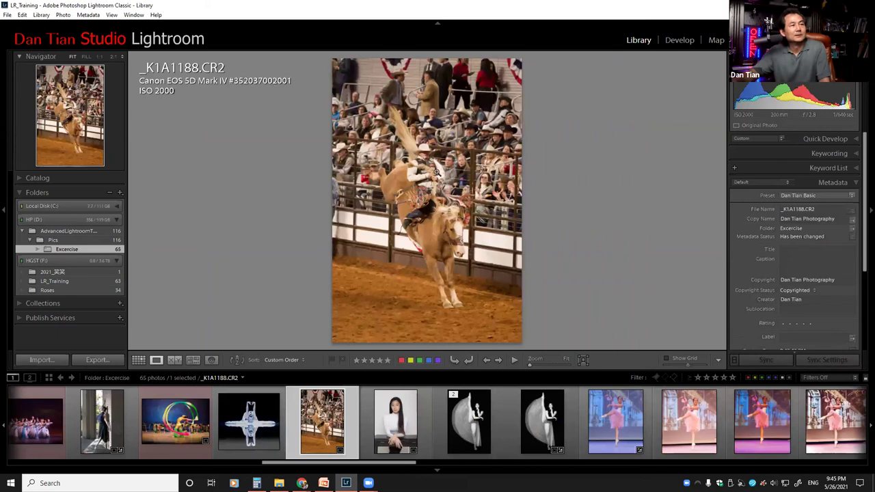
right_click(451, 194)
mouse_move(498, 236)
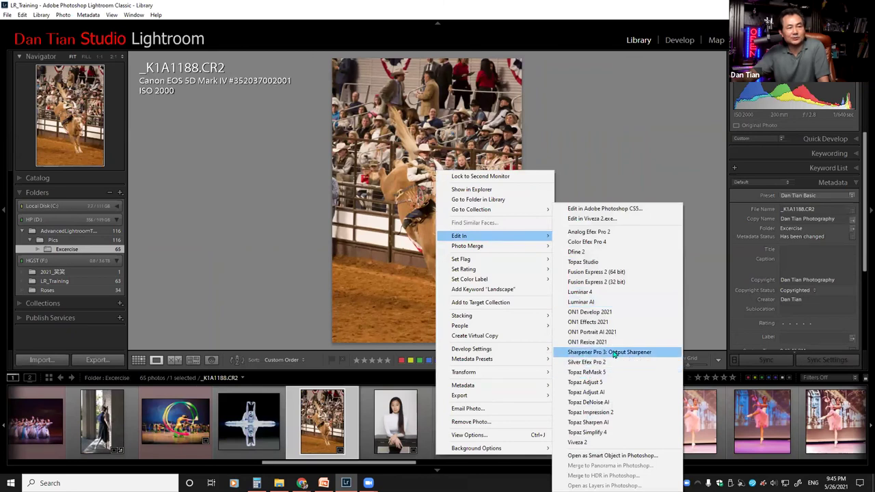
left_click(594, 253)
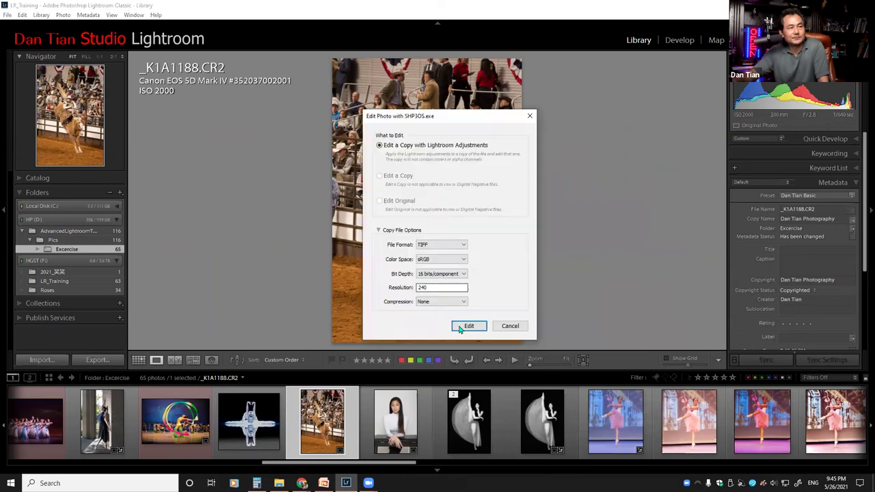
left_click(588, 275)
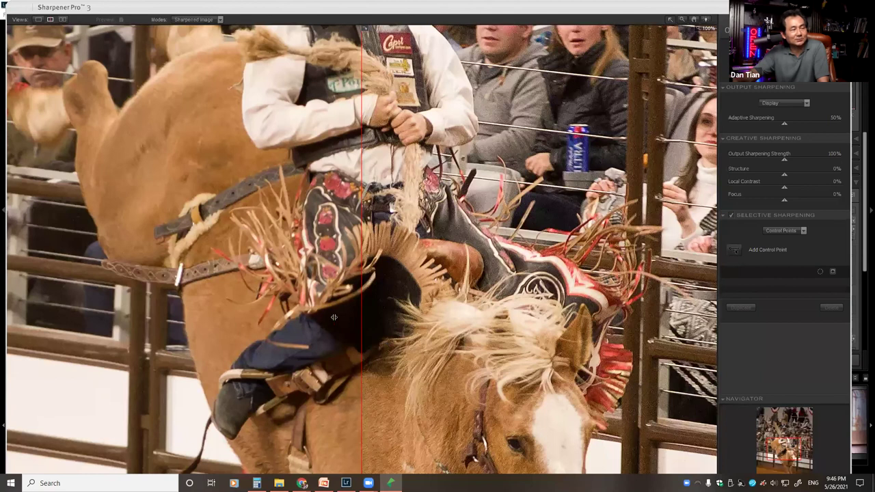
Pan to the horse's head, adjust the before/after split, then view side by side
left_click_drag(378, 317, 310, 313)
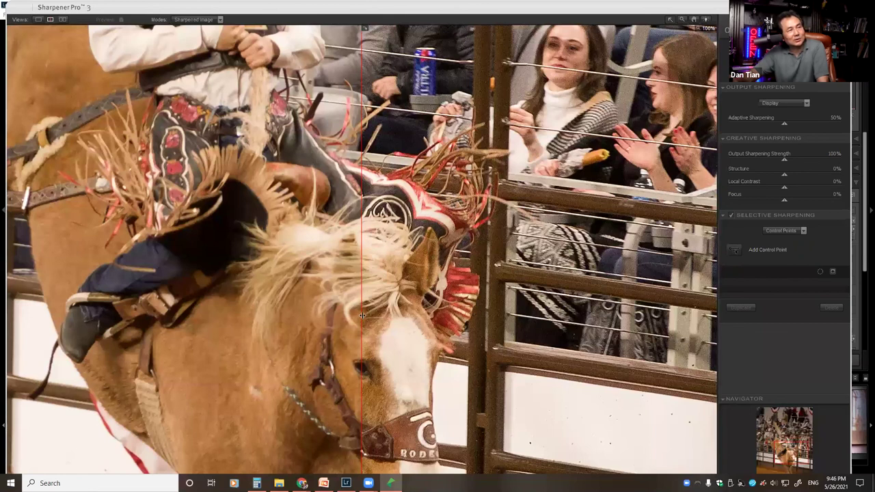
left_click_drag(361, 315, 328, 315)
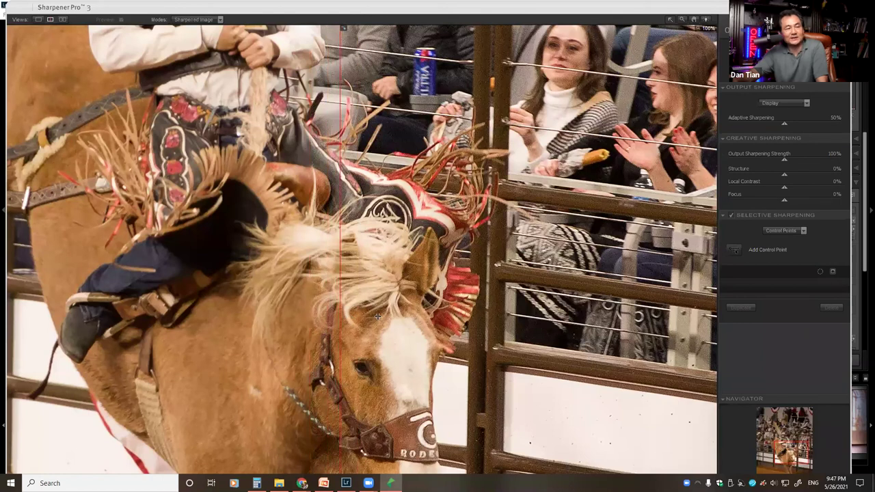
left_click_drag(378, 316, 354, 315)
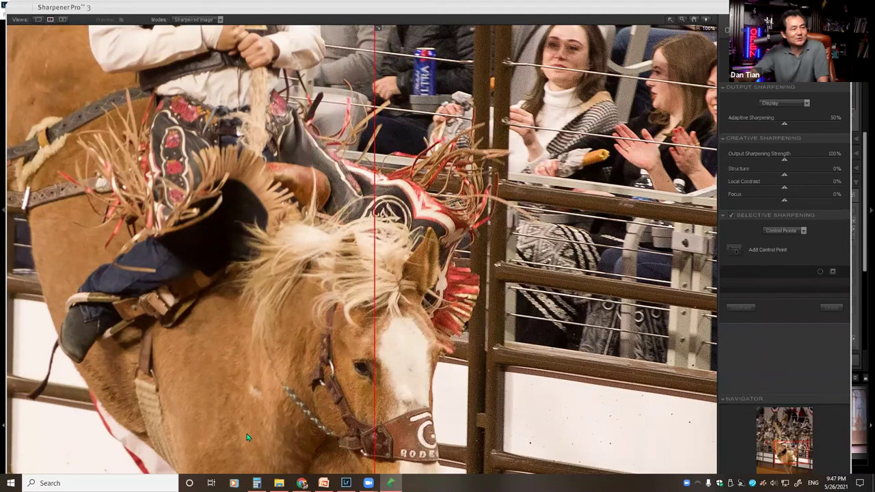
left_click(791, 449)
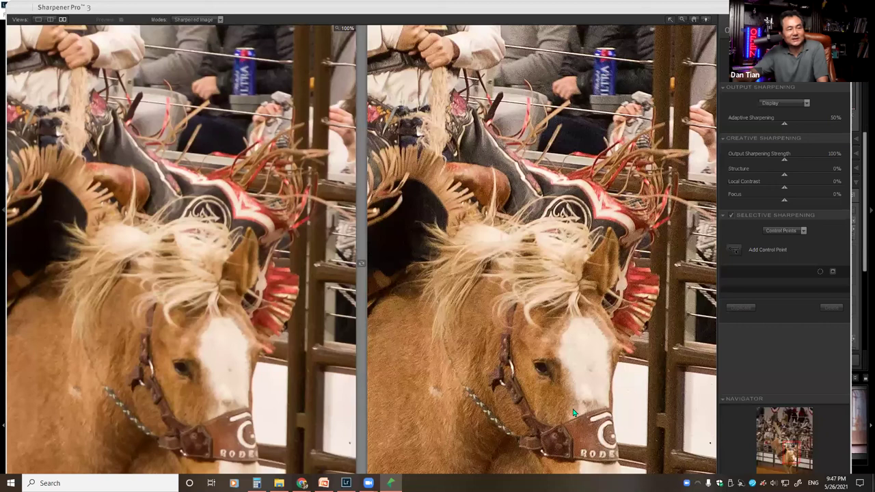
Save the 50% adaptive, 100% strength sharpening back to Lightroom as _K1A1188-Edit.tif
scroll(596, 414, "down", 2)
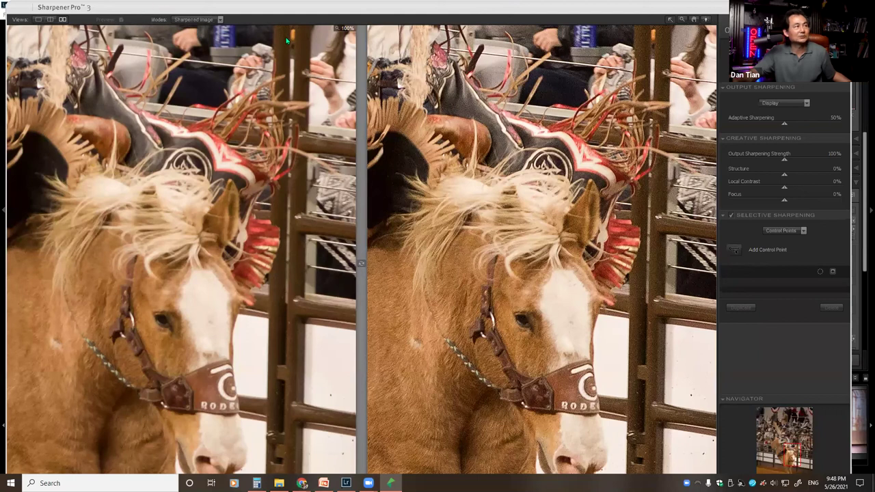
left_click(704, 12)
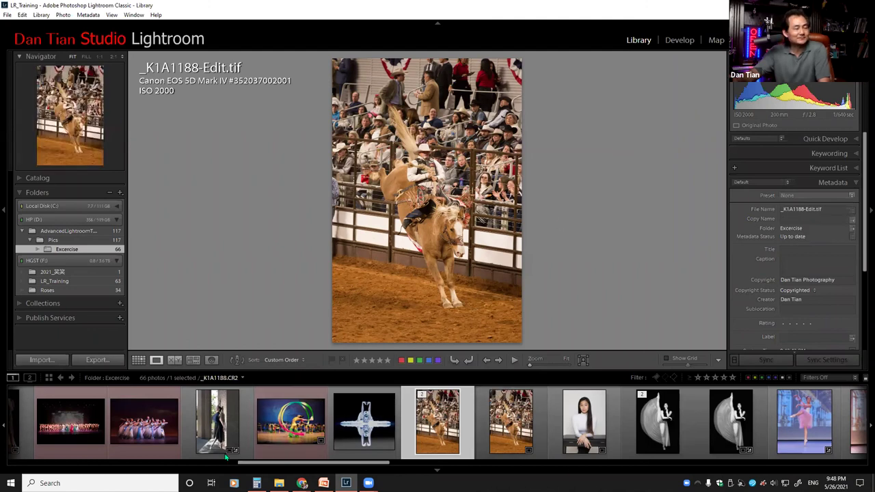
Select ACP_Event-486.CR2 and send an edited copy to Dfine 2, producing ACP_Event-486-Edit.tif
scroll(181, 437, "up", 5)
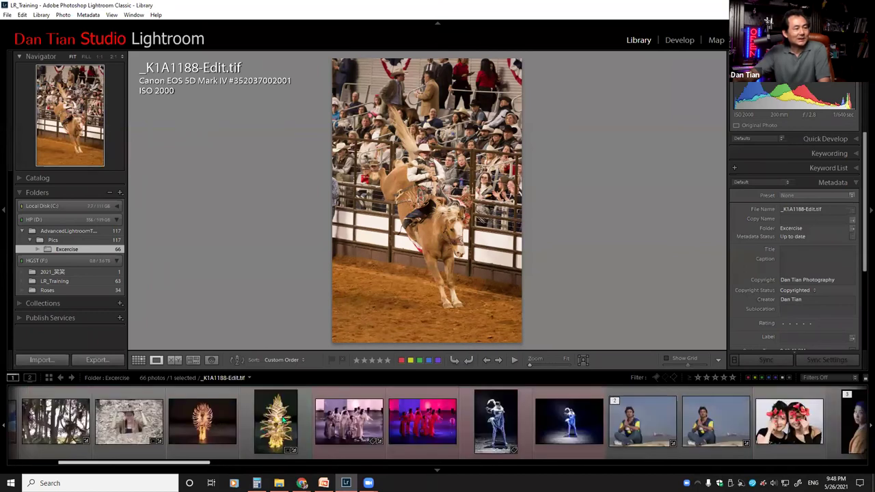
left_click(281, 422)
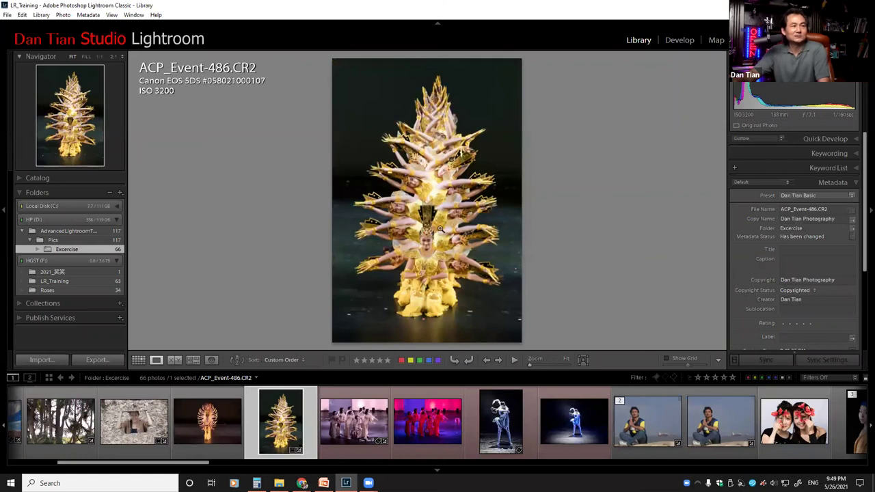
right_click(433, 192)
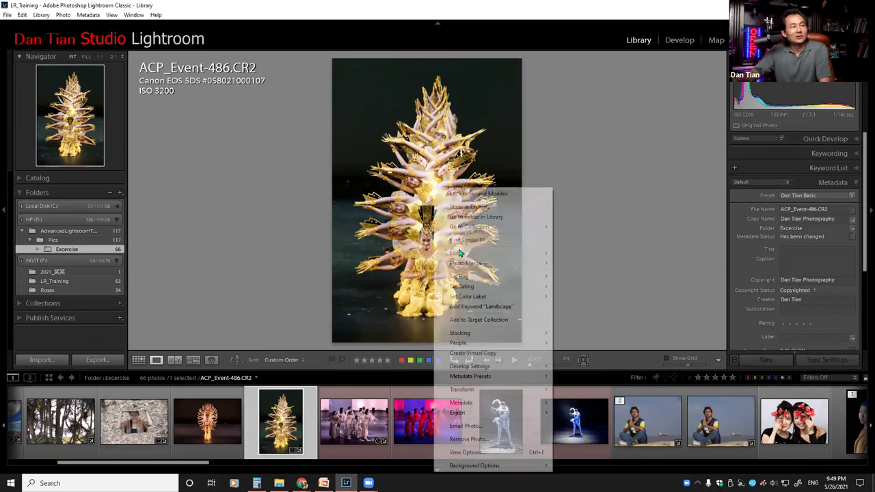
mouse_move(458, 253)
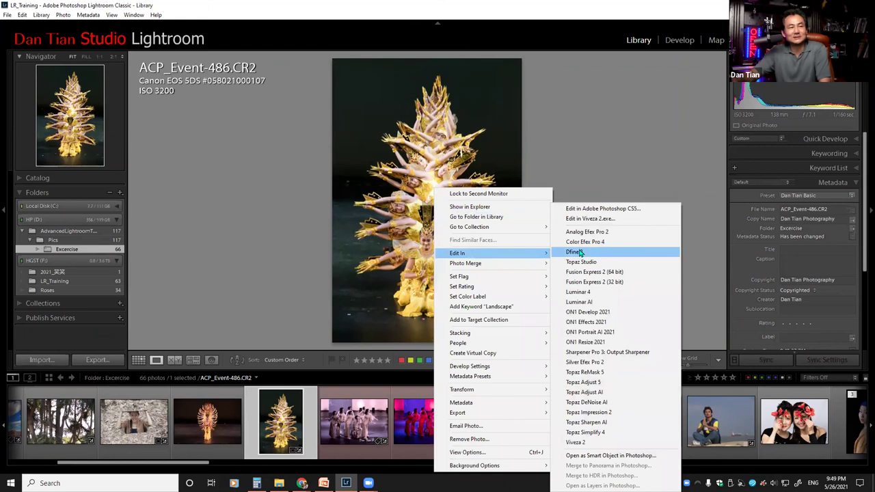
left_click(620, 254)
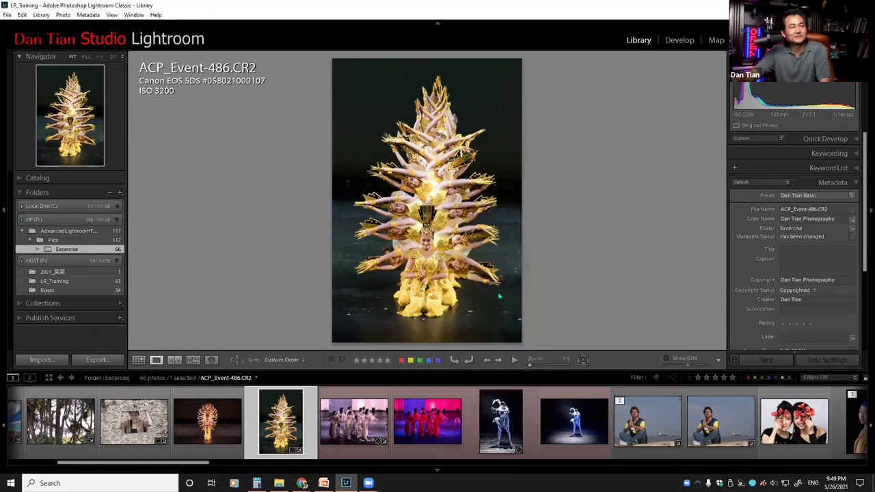
left_click(470, 326)
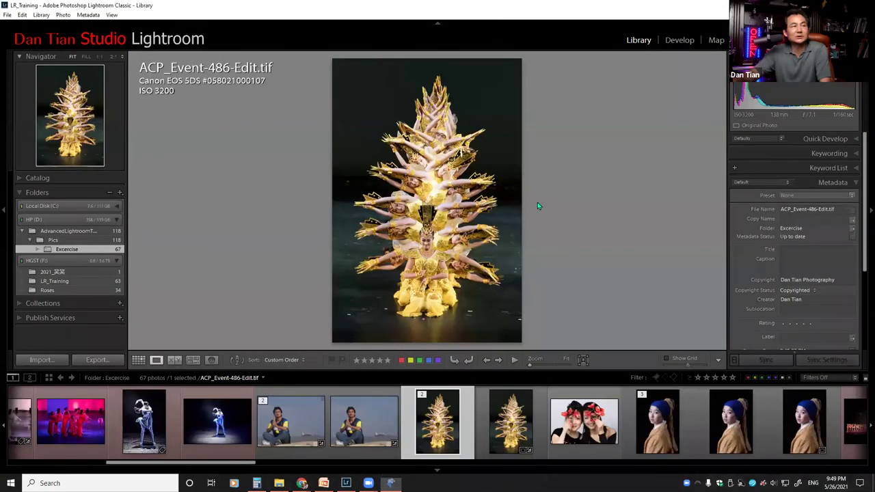
right_click(443, 241)
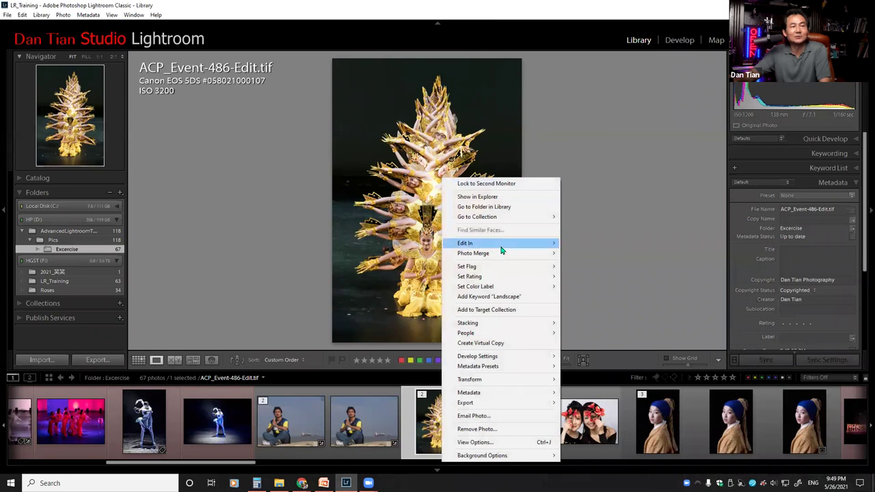
After cancelling a first attempt, send ACP_Event-486-Edit.tif to Dfine 2 as a 16-bit sRGB TIFF copy
mouse_move(500, 250)
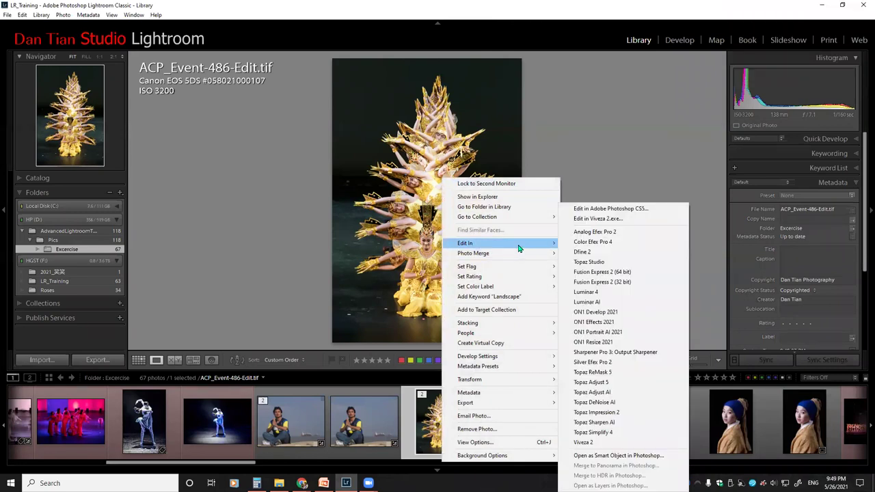
left_click(581, 252)
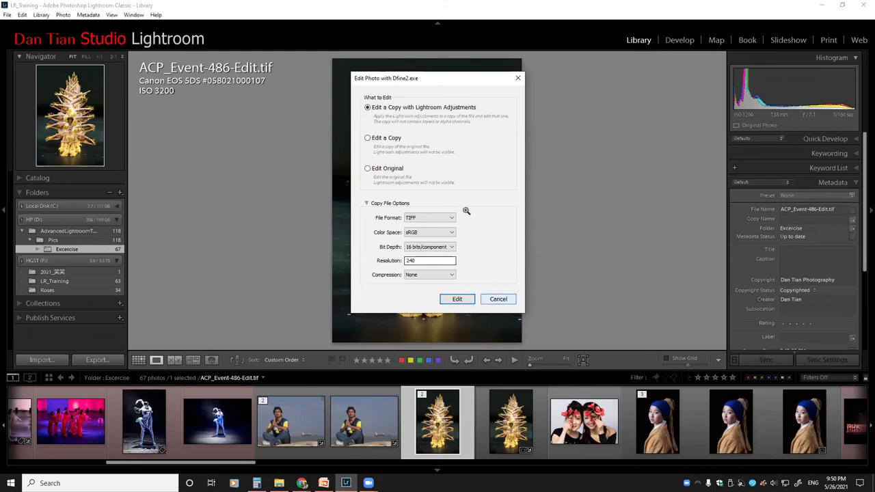
key("Escape")
right_click(565, 251)
mouse_move(565, 248)
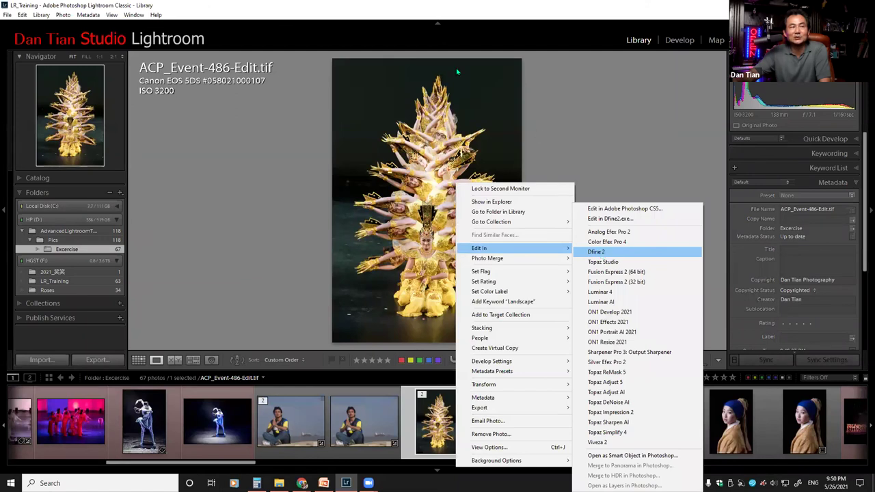
left_click(587, 218)
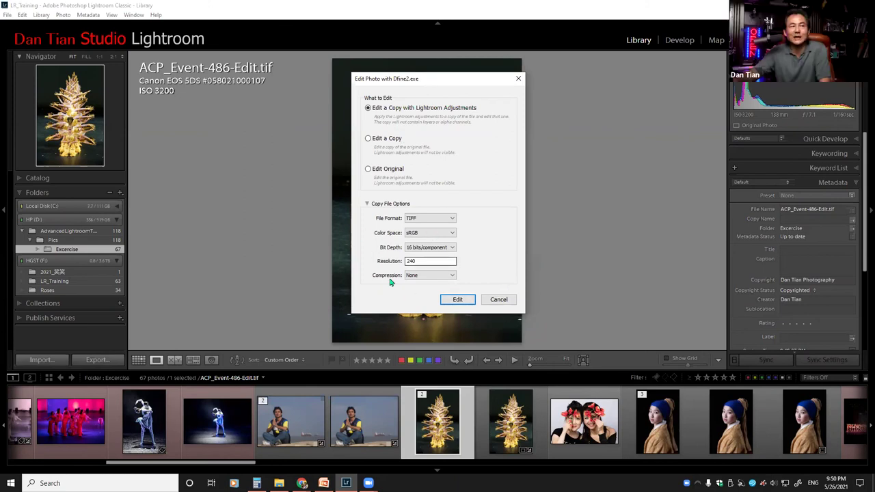
left_click(457, 301)
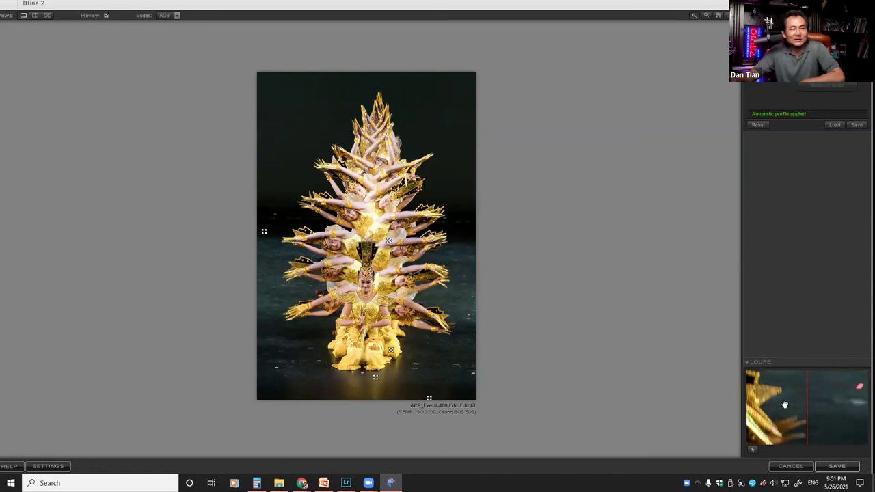
Pan to the dancers' golden hands and turn on Dfine 2's split before/after preview
left_click_drag(795, 401, 813, 391)
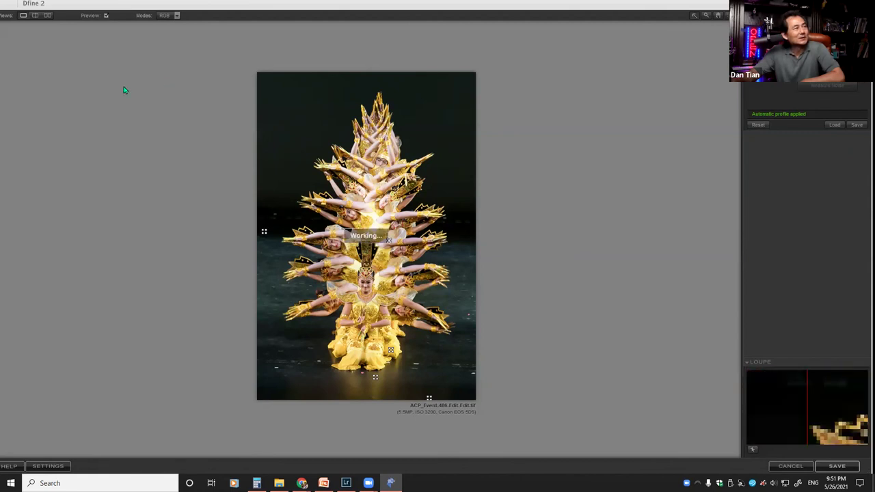
left_click(35, 15)
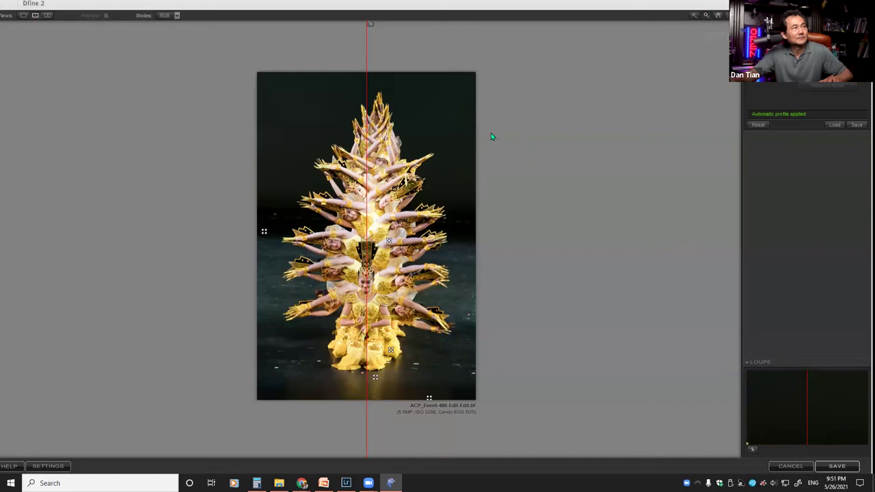
Zoom the preview to 300% on the lead dancer's face and re-enable the split before/after view
left_click(24, 15)
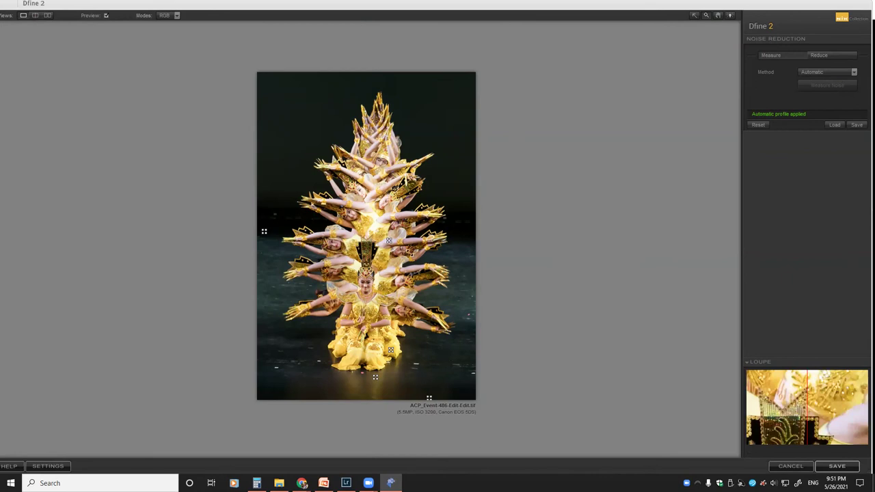
left_click(388, 241)
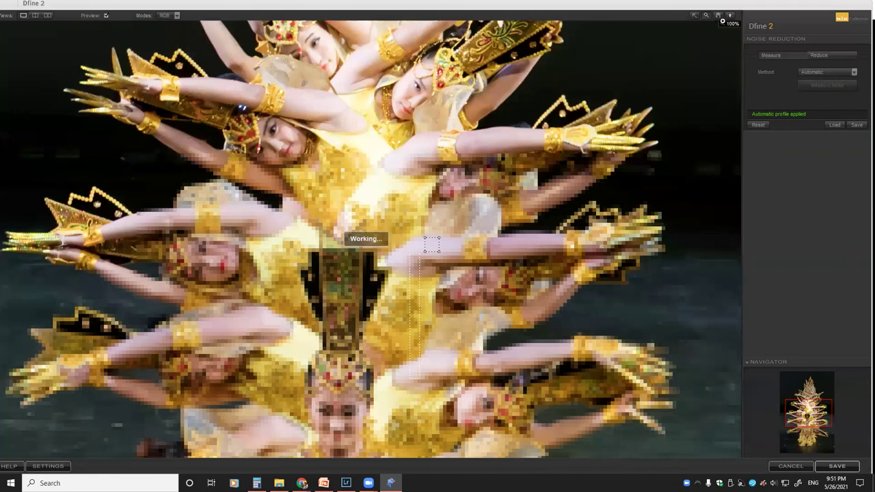
left_click(715, 18)
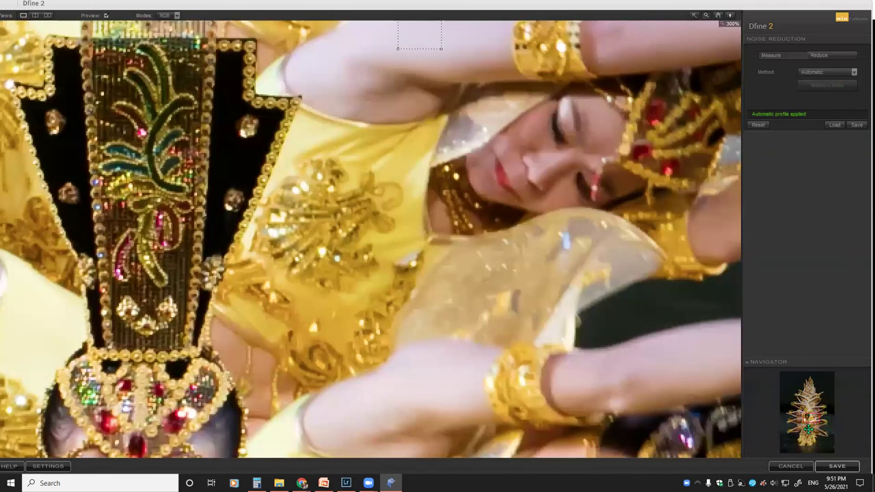
left_click_drag(808, 424, 803, 429)
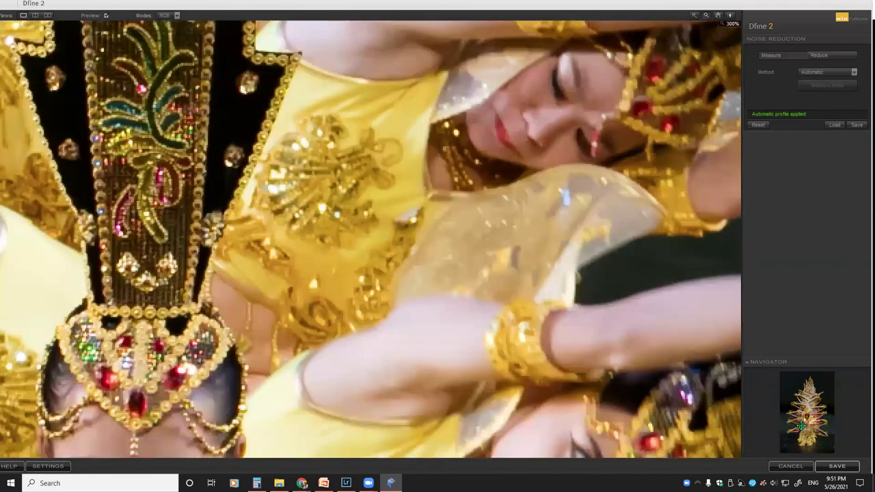
left_click(800, 425)
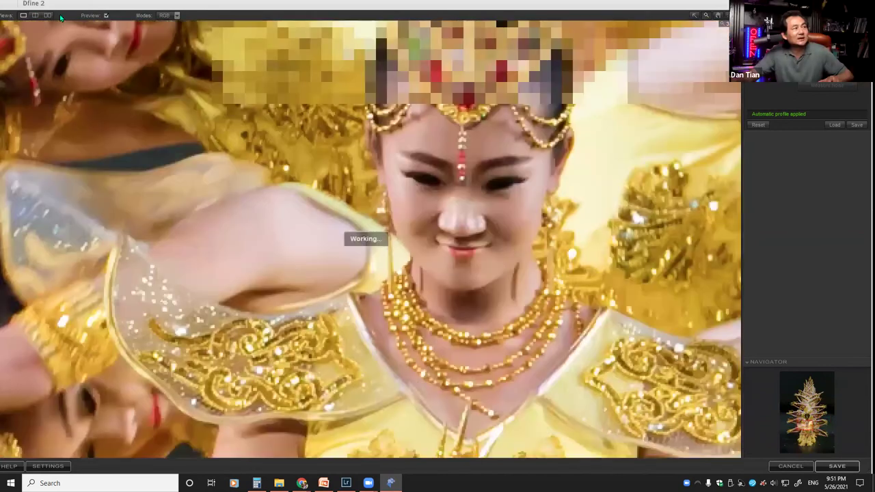
left_click(36, 15)
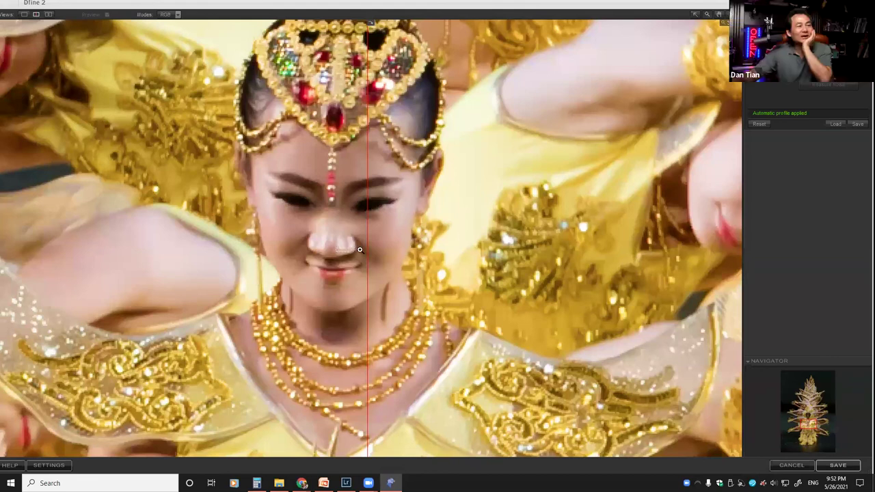
Recentre the dancer's face, sweep the before/after divider across it, then switch to Develop
left_click_drag(359, 250, 384, 240)
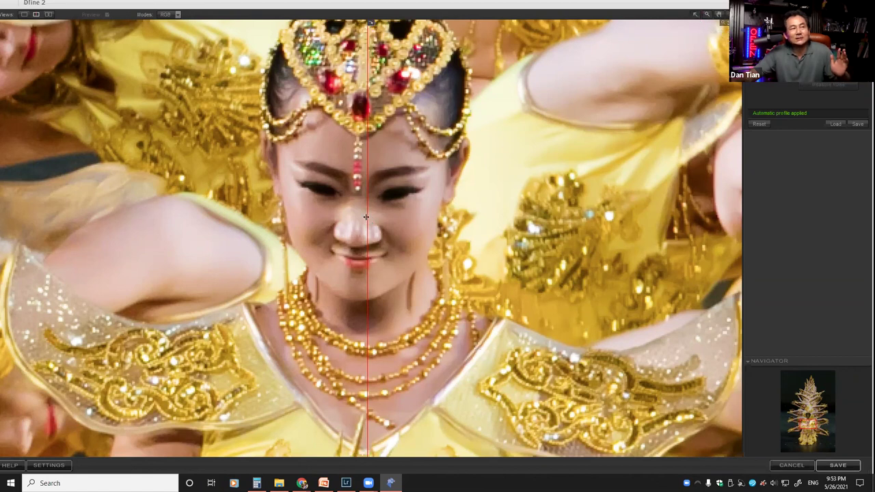
left_click_drag(363, 218, 359, 245)
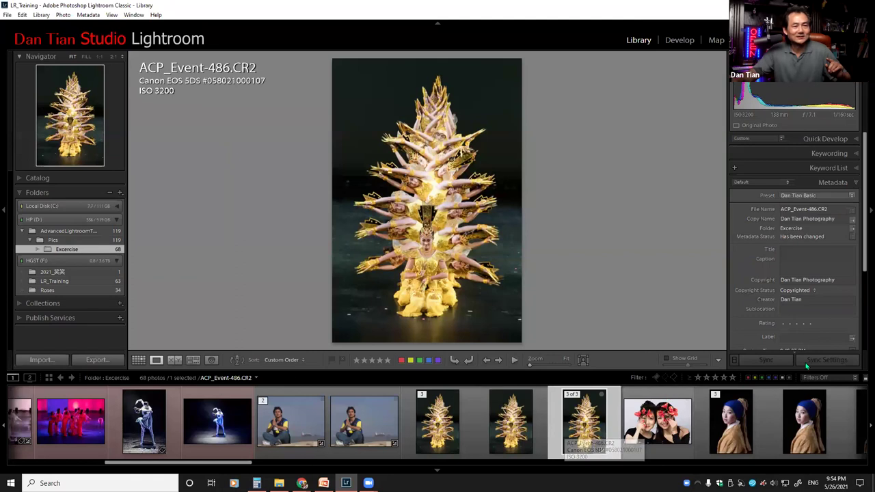
key("d")
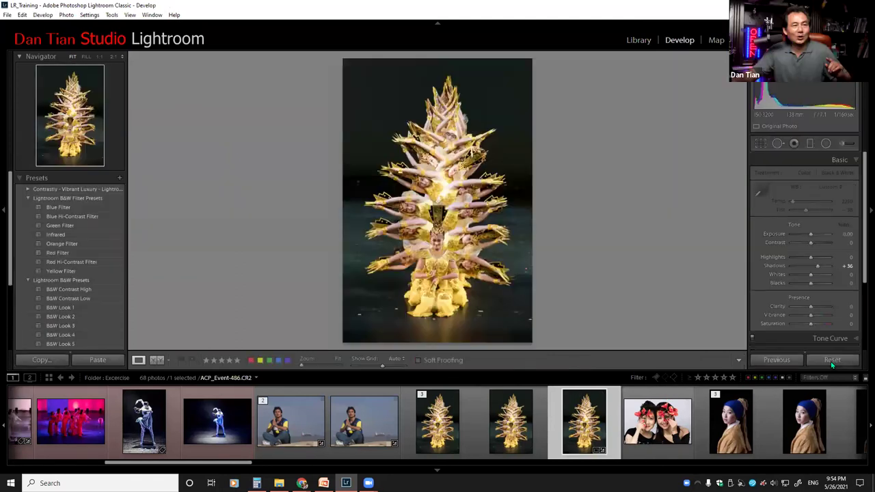
Reset the raw photo's develop adjustments and crop it to a portrait frame
left_click(832, 360)
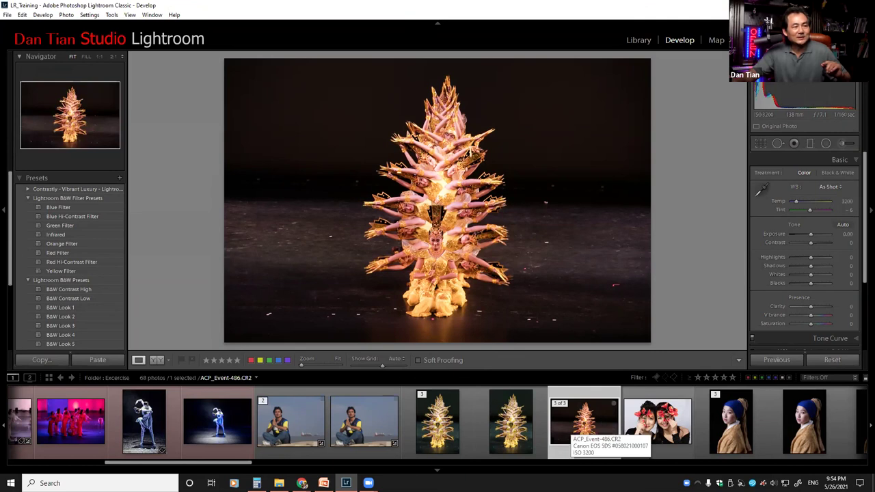
key("r")
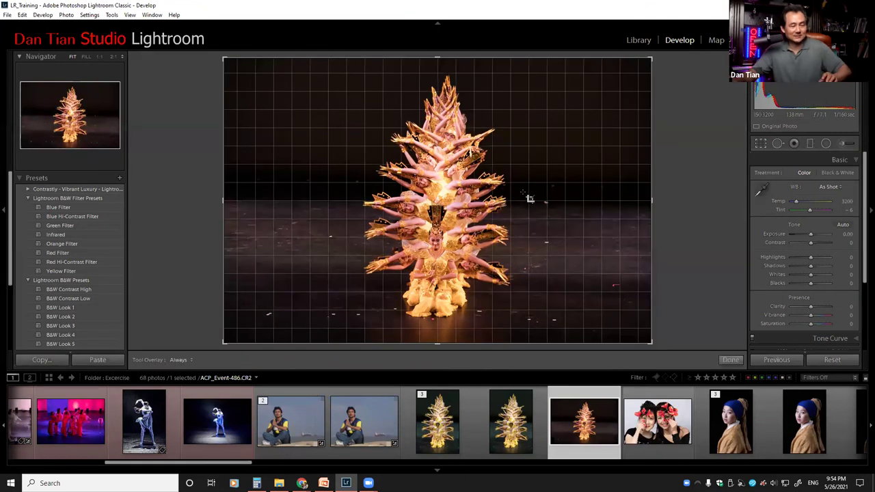
key("x")
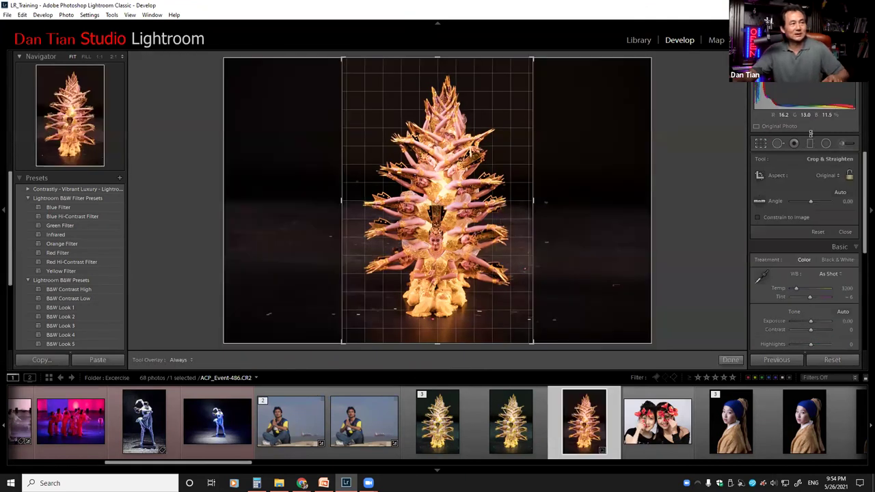
left_click(761, 143)
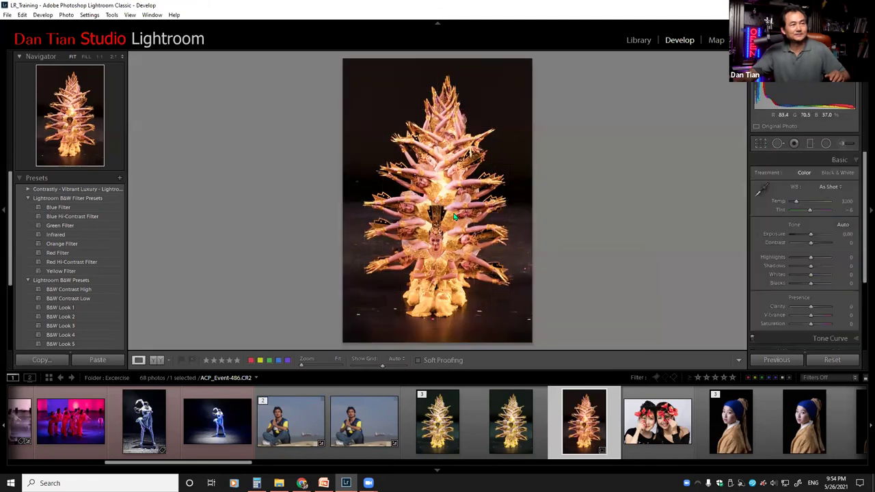
Send the cropped photo to Dfine 2 as an edited copy with Lightroom adjustments
right_click(454, 217)
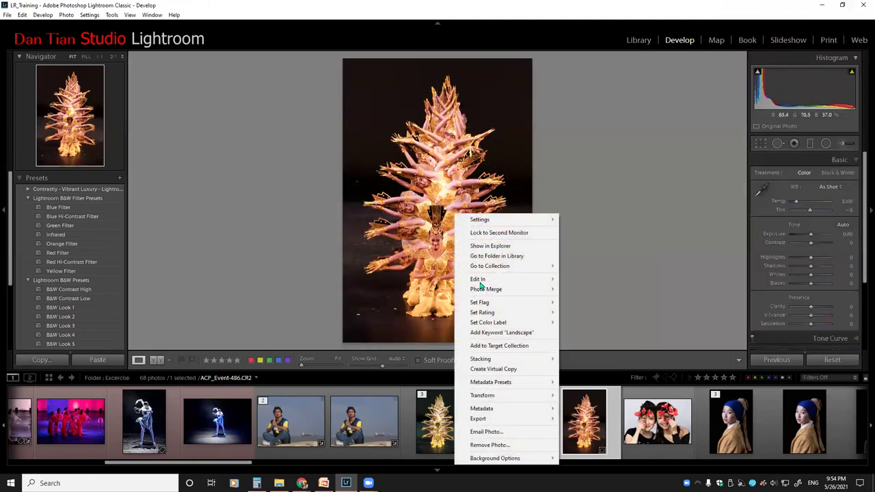
mouse_move(519, 279)
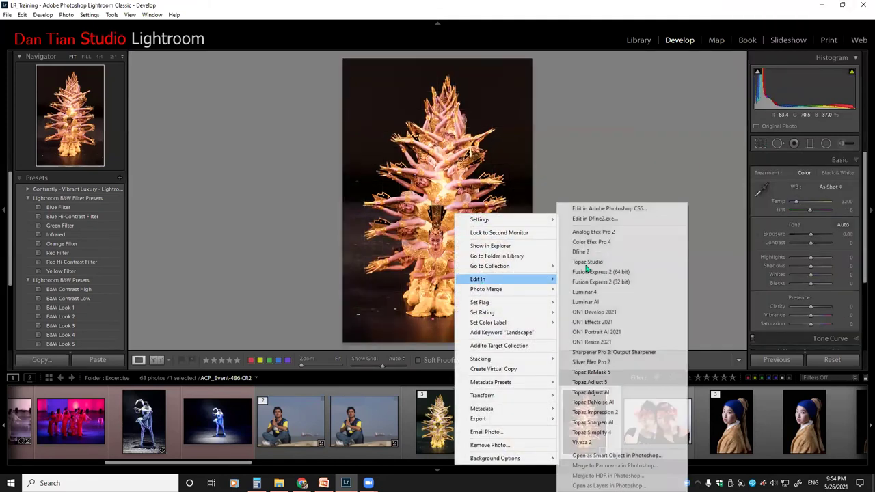
left_click(581, 251)
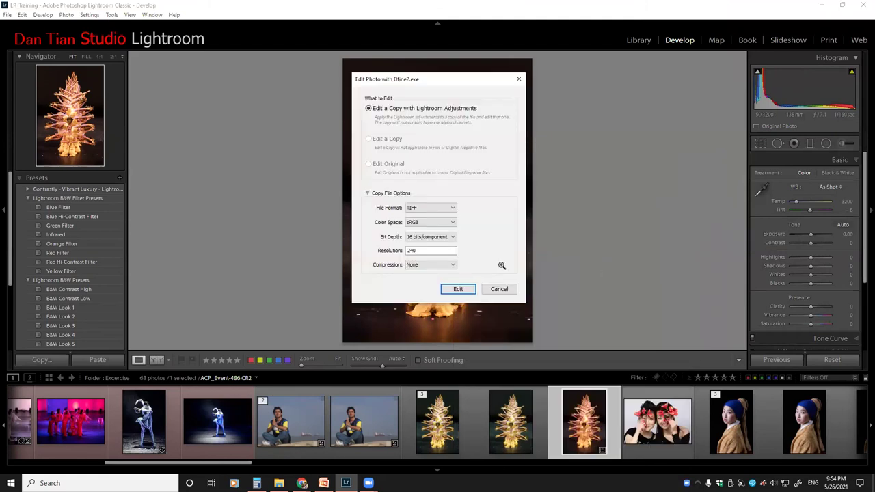
key("Return")
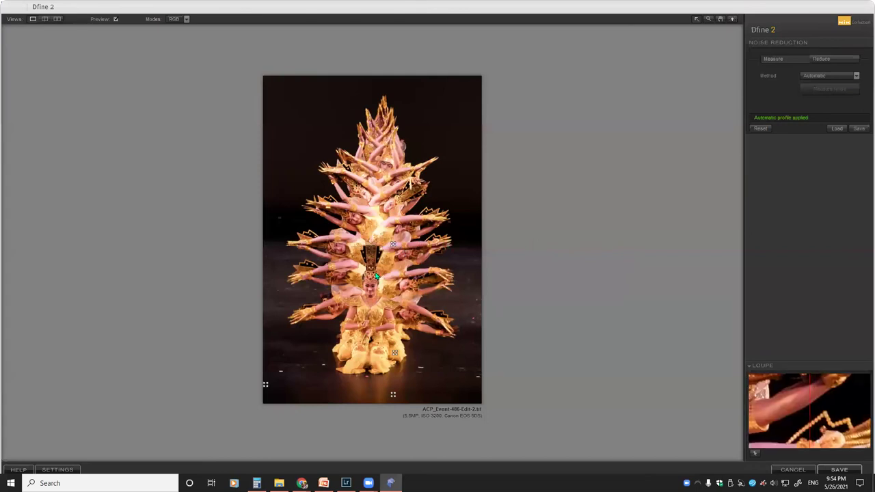
Split the preview, zoom in on the central dancer's face, and sweep the divider across it
left_click(45, 19)
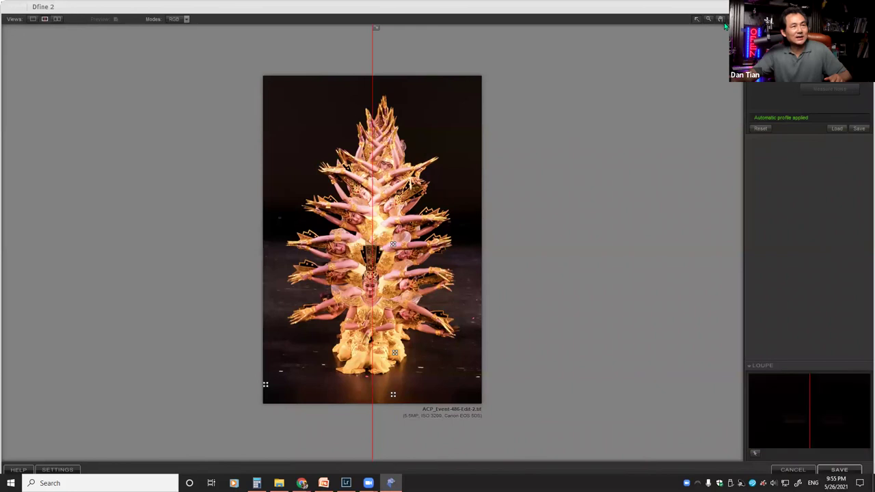
left_click(350, 361)
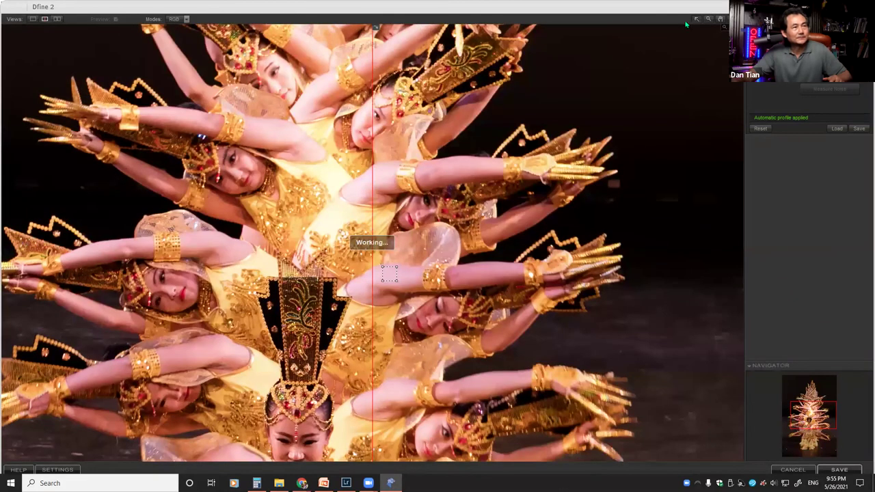
left_click_drag(584, 459, 717, 249)
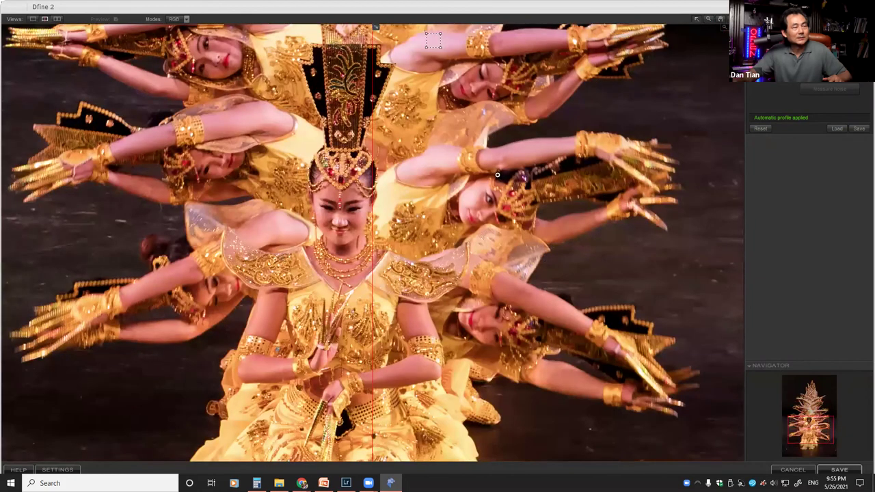
left_click(805, 425)
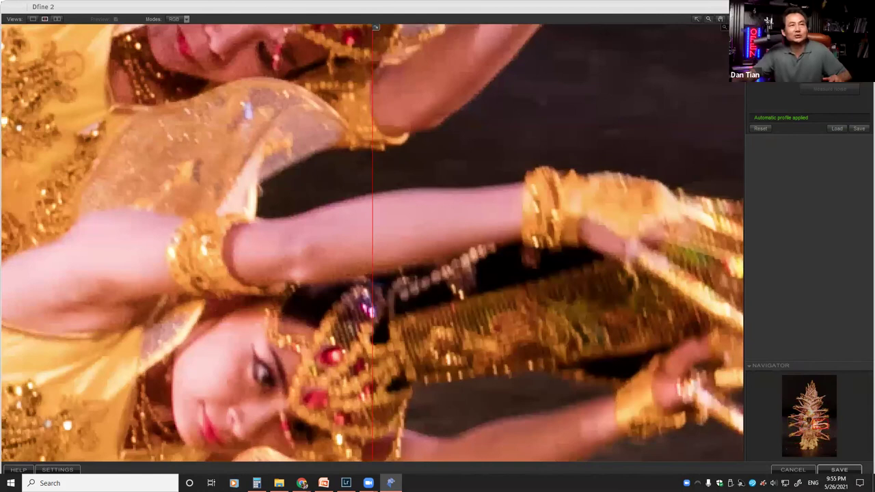
left_click(721, 20)
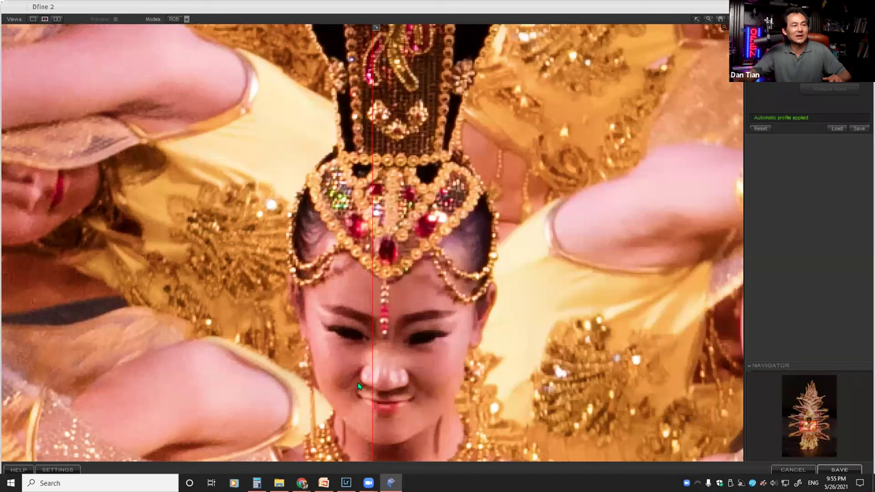
mouse_move(372, 381)
left_mouse_down()
mouse_move(387, 379)
mouse_move(358, 396)
mouse_move(341, 393)
mouse_move(382, 394)
left_mouse_up()
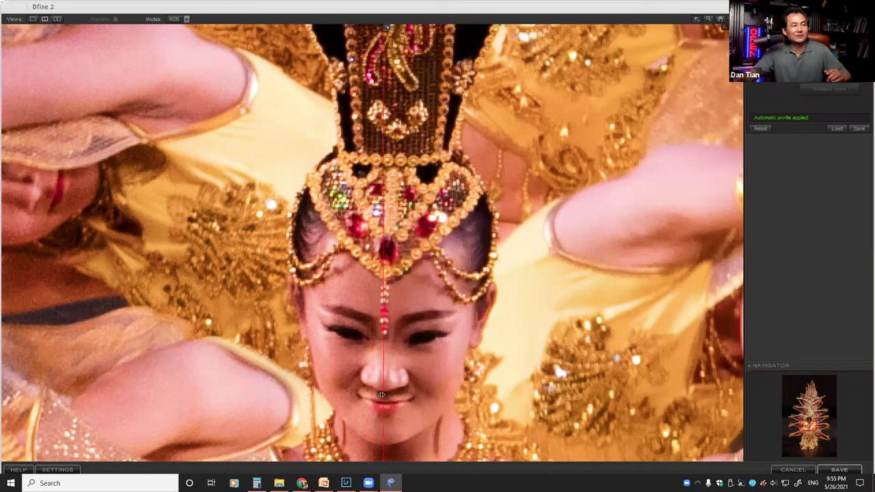
left_click_drag(381, 395, 383, 362)
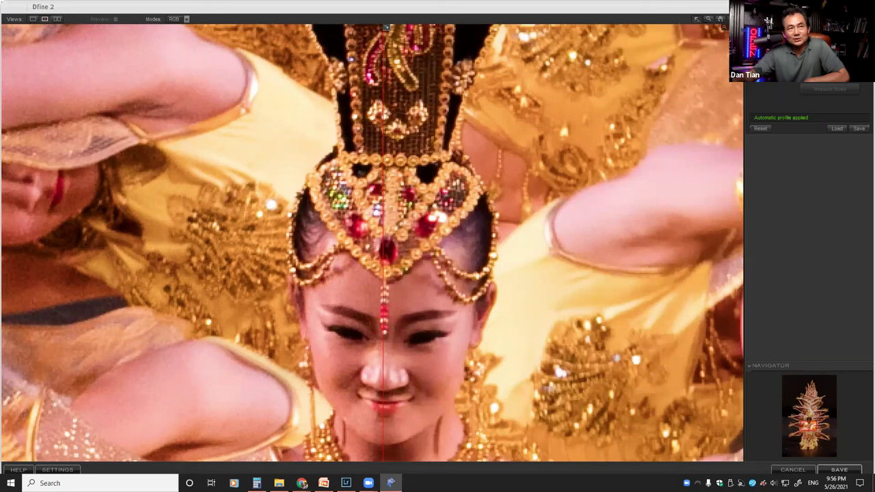
Switch Measure Noise to Manual, nudge Contrast Noise around 100–104%, then cancel out of Dfine 2
left_click(829, 88)
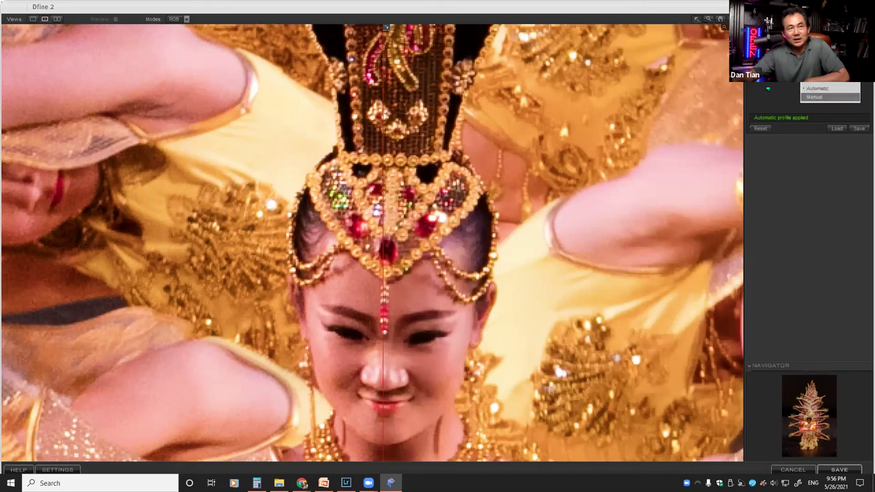
left_click(829, 97)
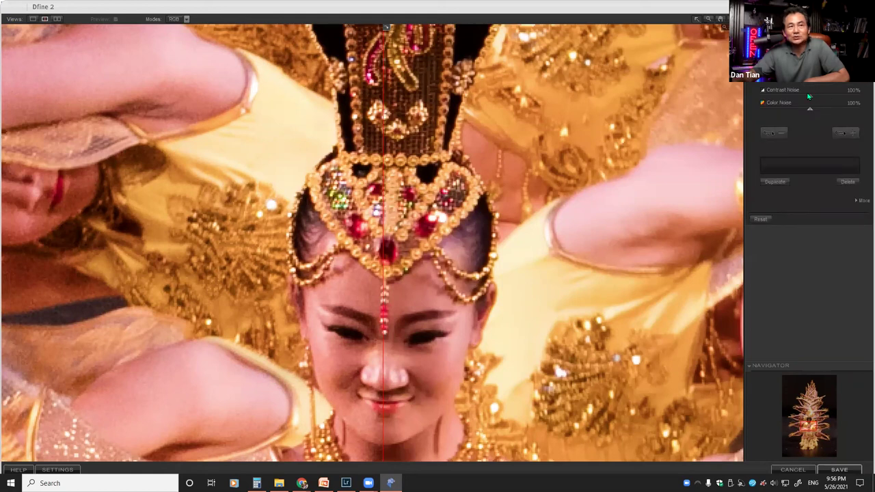
left_click_drag(809, 99, 812, 99)
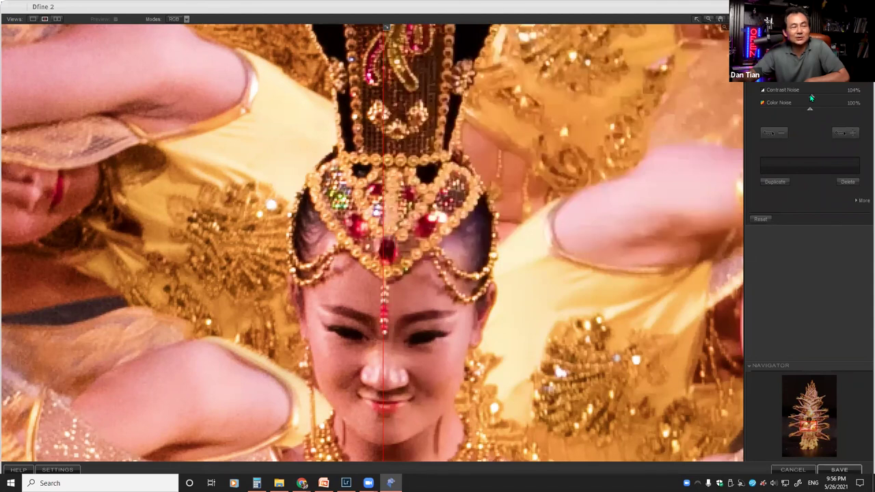
left_click_drag(811, 99, 816, 97)
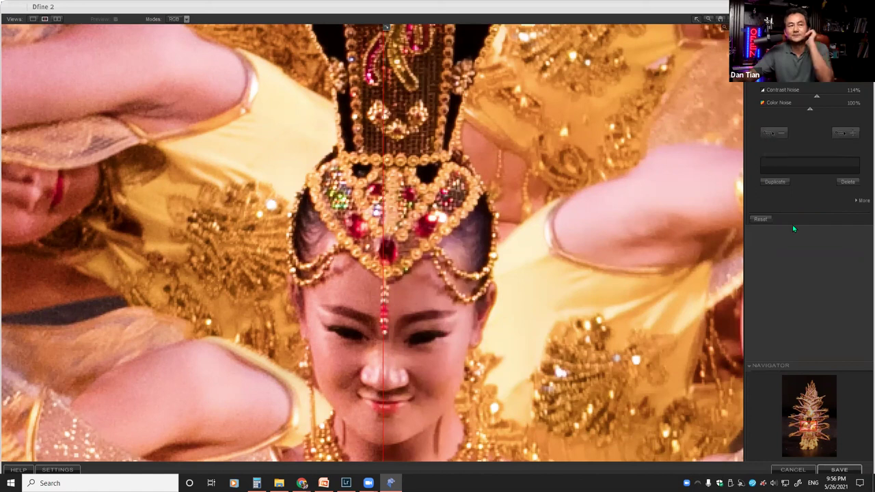
left_click(789, 470)
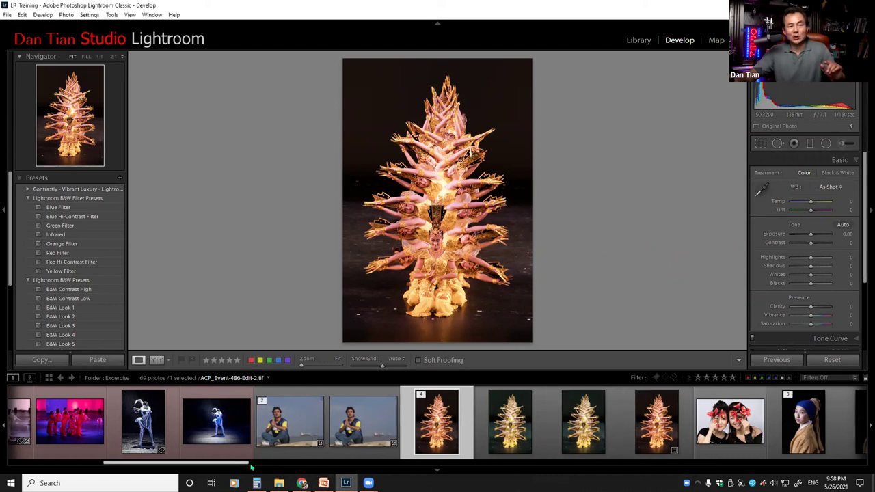
Scroll through the filmstrip looking for the next photo to edit
scroll(303, 469, "down", 2)
scroll(303, 469, "down", 12)
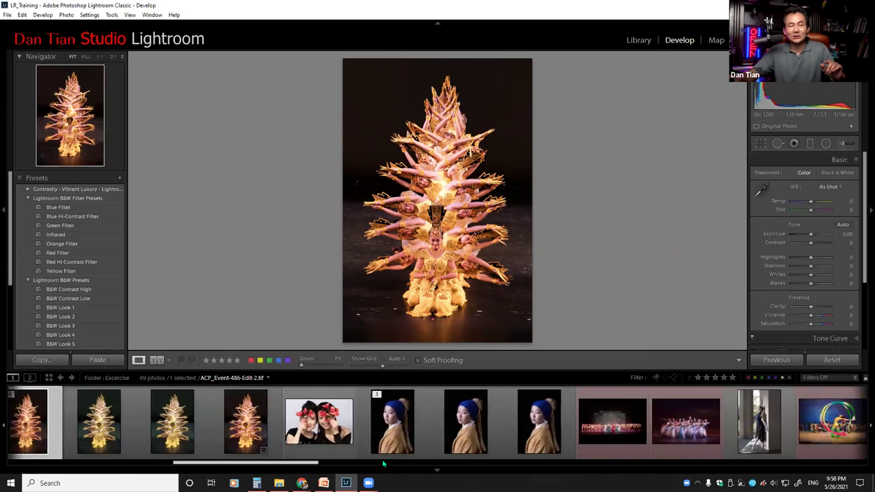
left_click_drag(383, 462, 382, 461)
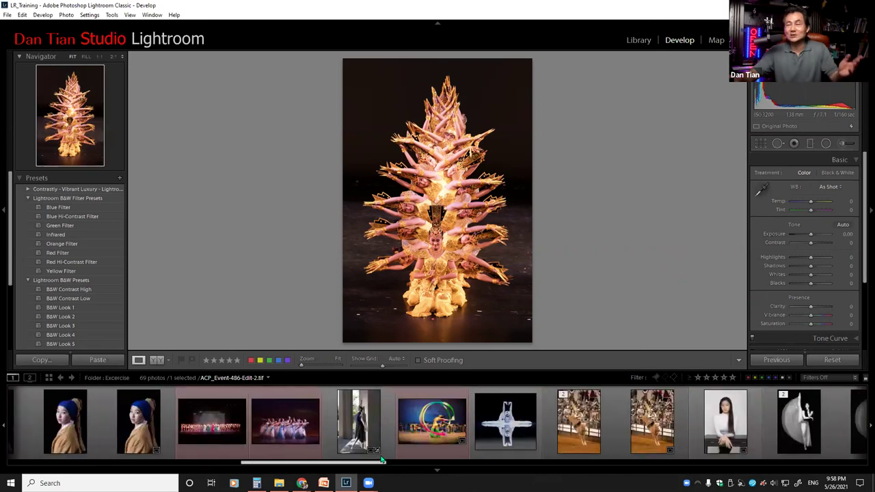
left_click_drag(383, 462, 384, 459)
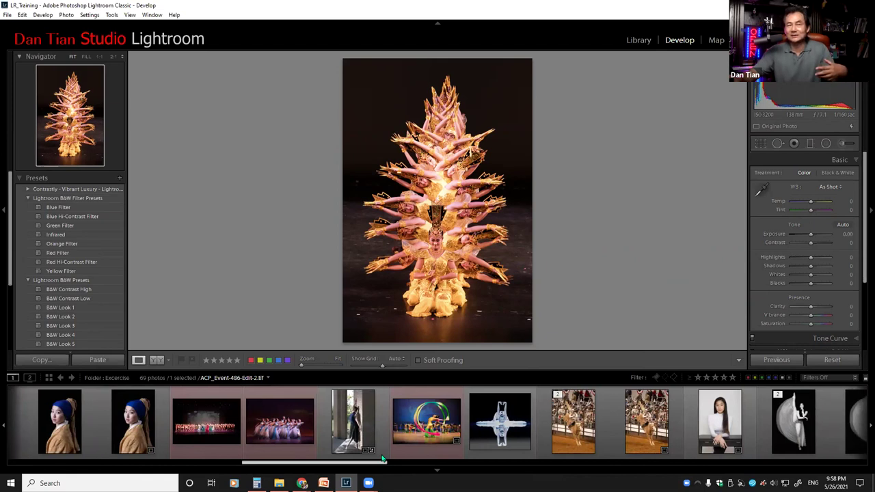
left_click_drag(383, 457, 384, 457)
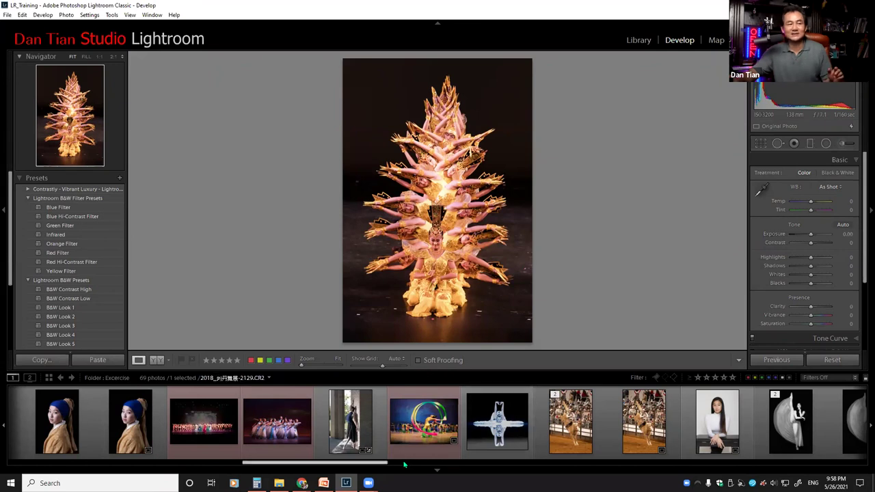
scroll(383, 463, "down", 3)
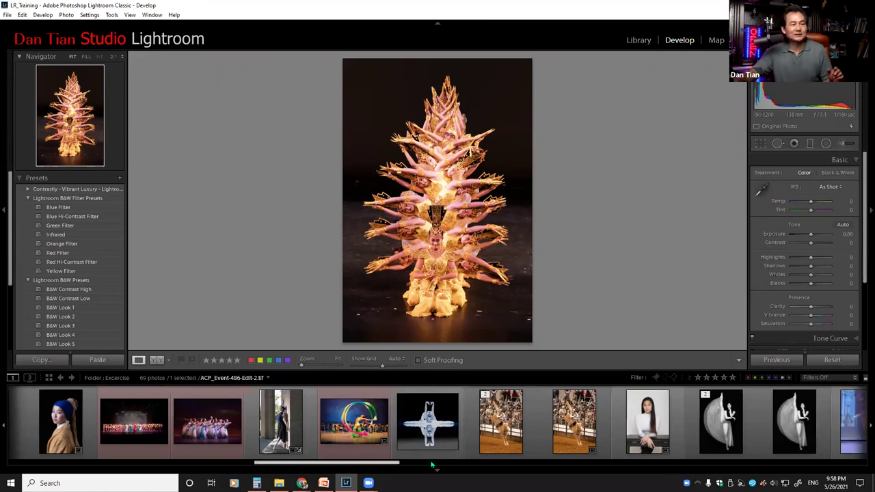
scroll(495, 424, "down", 4)
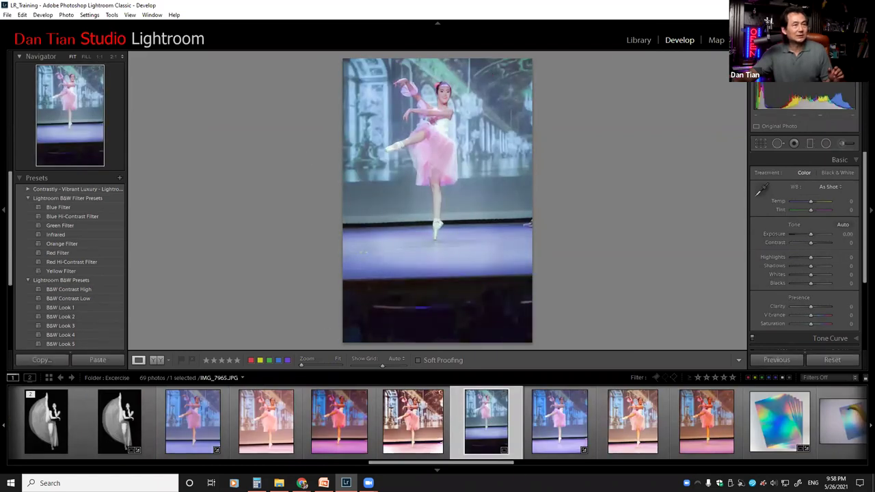
In the Library, show the LR_Training folder and select the ballet dancer photo IMG_0184
left_click(639, 40)
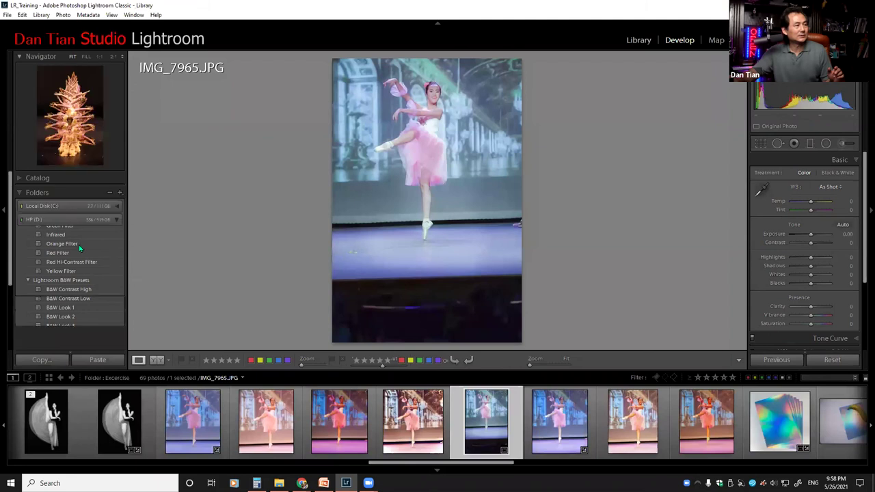
left_click(61, 281)
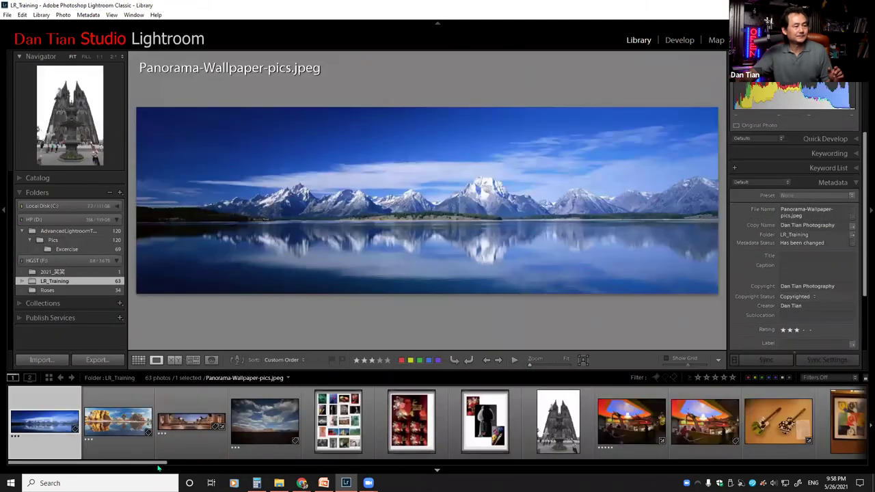
scroll(446, 441, "down", 10)
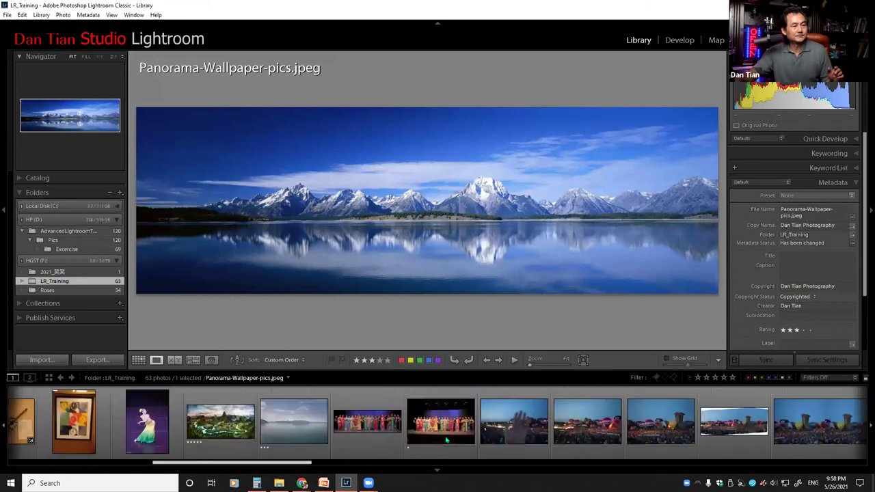
scroll(446, 441, "down", 12)
scroll(660, 426, "down", 15)
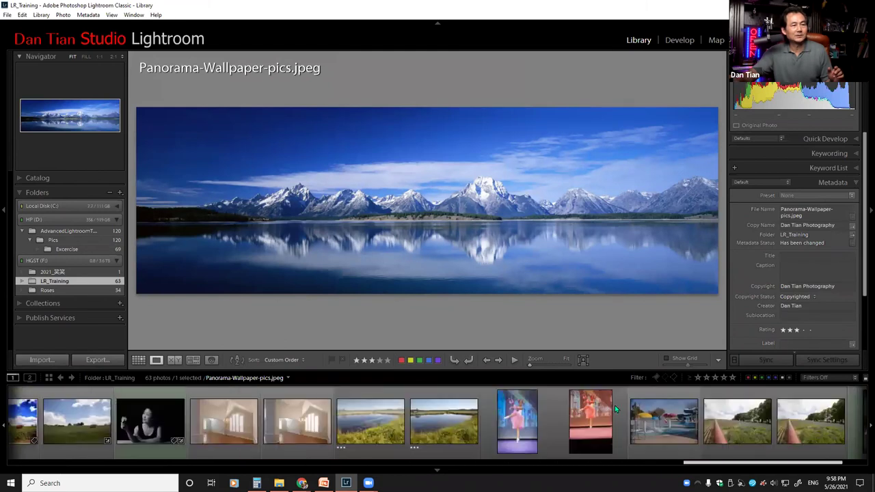
left_click(595, 410)
Crop IMG_0184 tighter from the bottom, straighten it by 0.57°, and centre the dancer
left_click(679, 40)
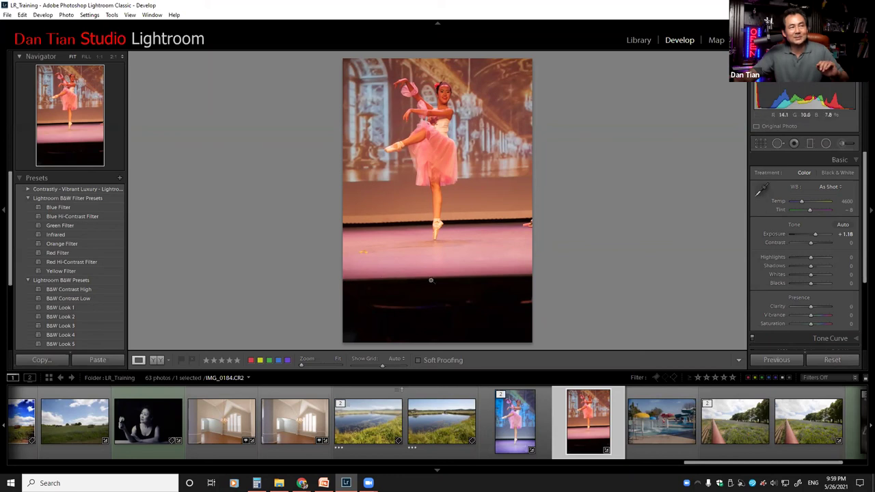
left_click(761, 143)
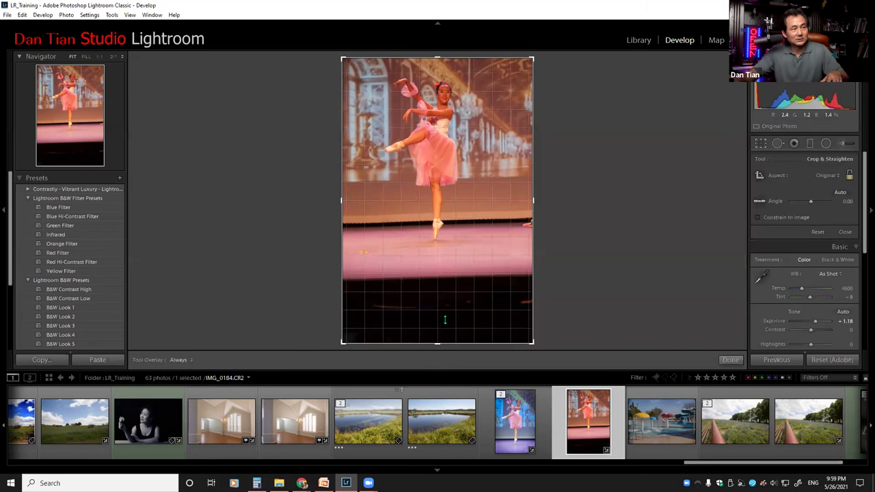
left_click_drag(441, 319, 440, 263)
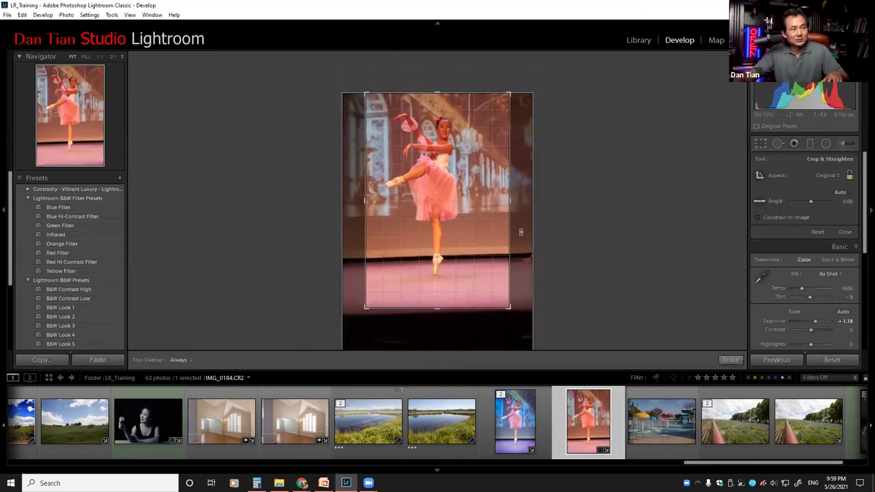
left_click_drag(521, 233, 520, 234)
left_click_drag(442, 171, 448, 169)
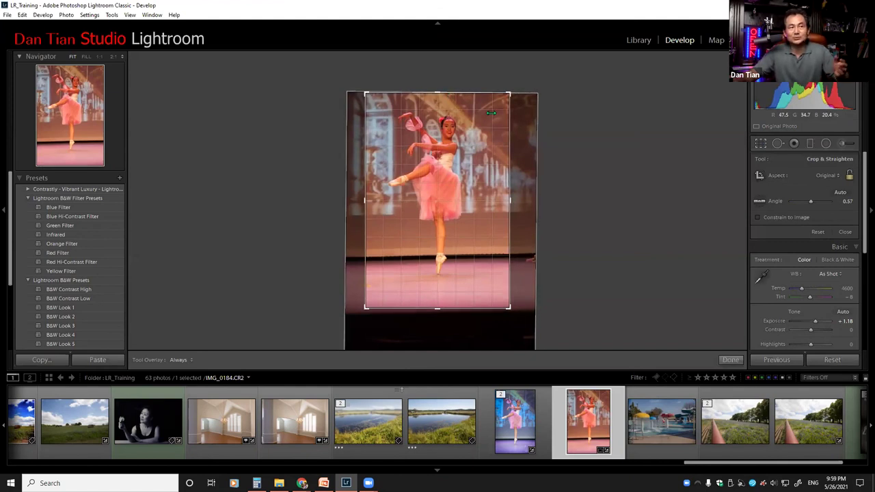
left_click(769, 144)
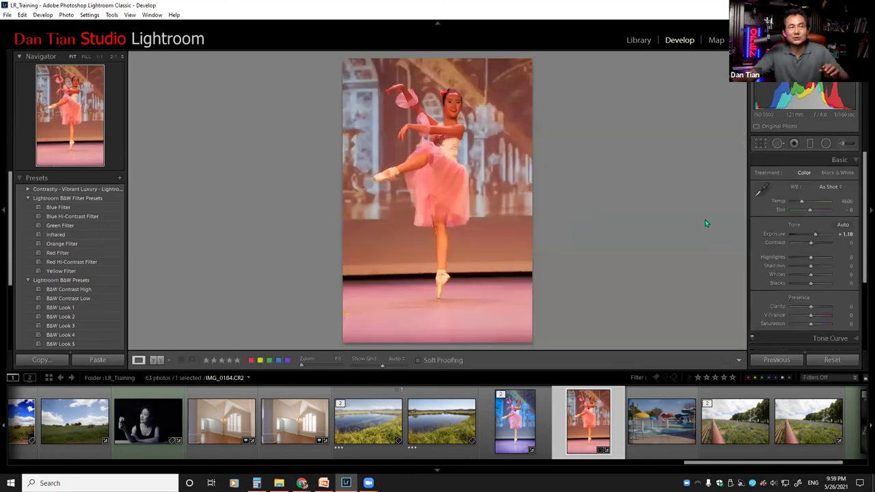
Send the dancer photo to Photoshop CS5 as the edit copy IMG_0184-Edit-2.tif
right_click(444, 146)
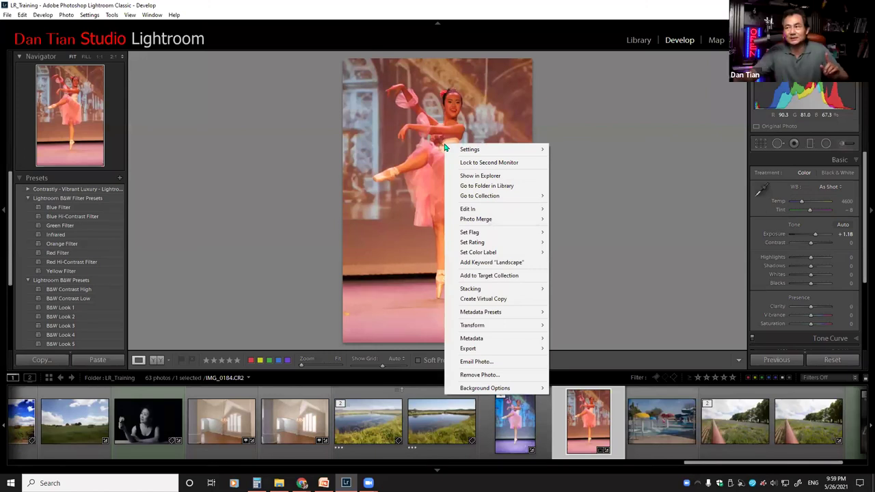
mouse_move(502, 213)
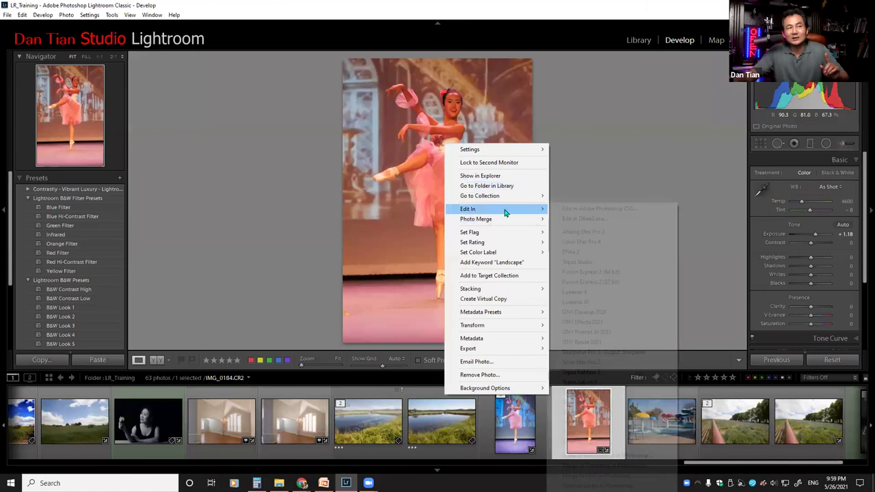
left_click(619, 211)
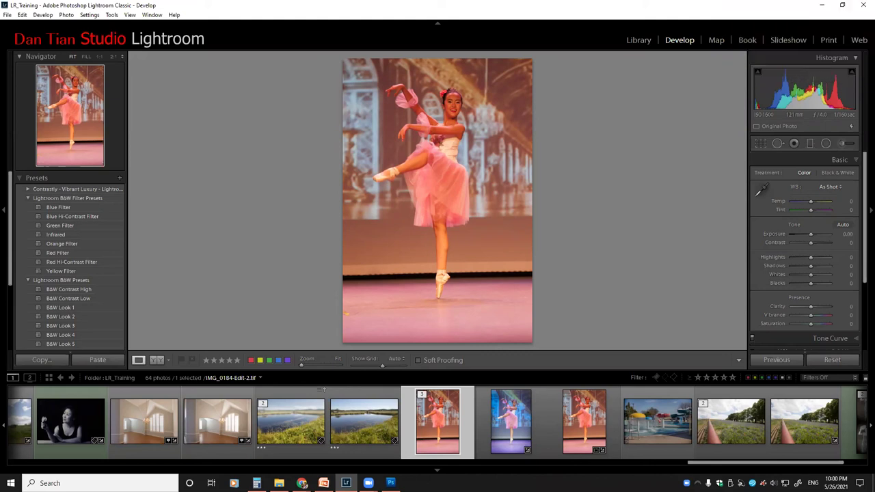
left_click(391, 483)
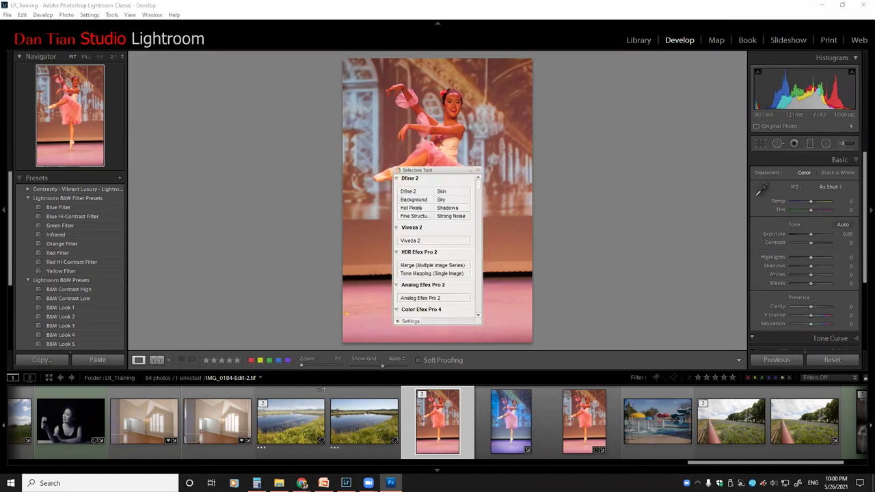
Close the Nik Selective Tool panel in Photoshop
left_click(477, 171)
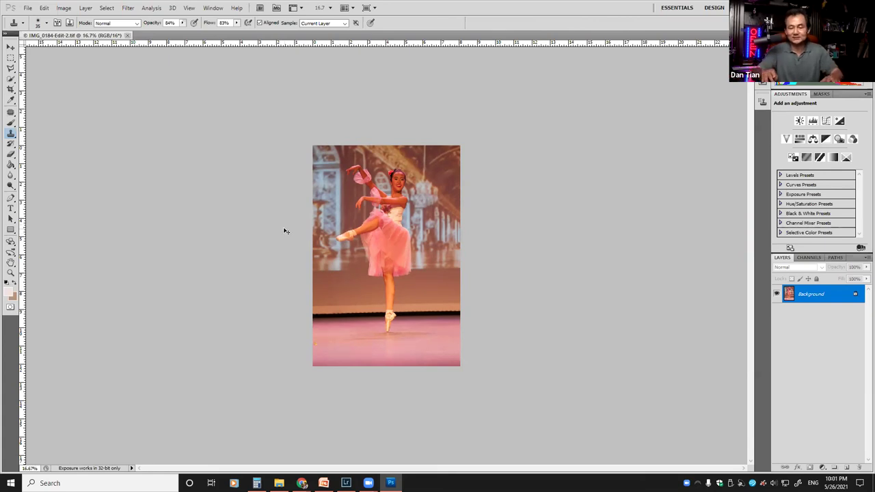
At 25% zoom, crop outward so the canvas extends above the photo and past both sides
key("ctrl+plus")
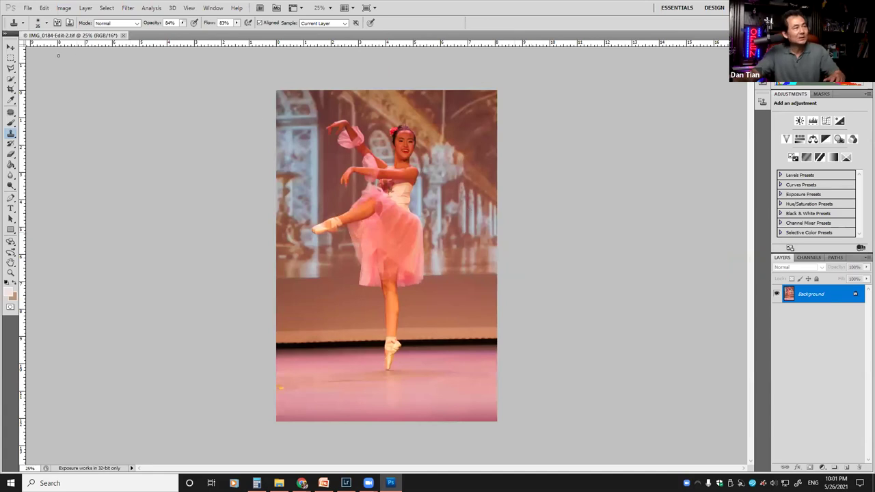
left_click(11, 89)
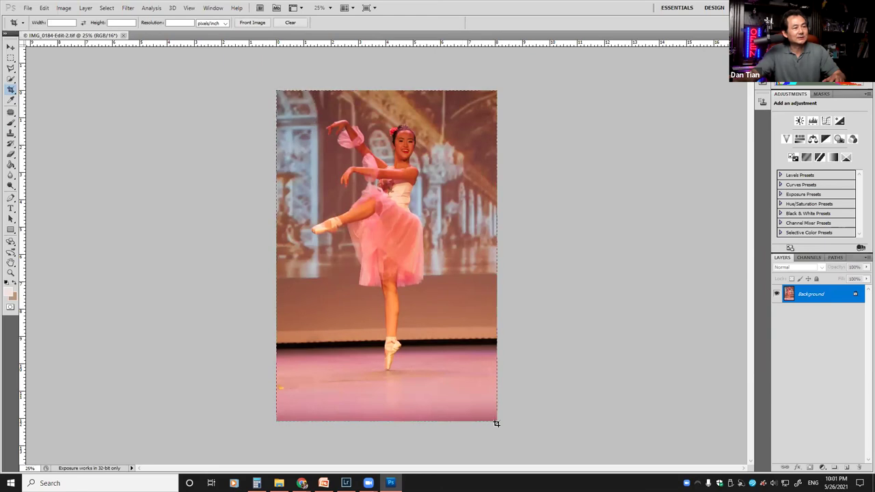
left_click_drag(497, 421, 276, 90)
left_click_drag(387, 90, 386, 54)
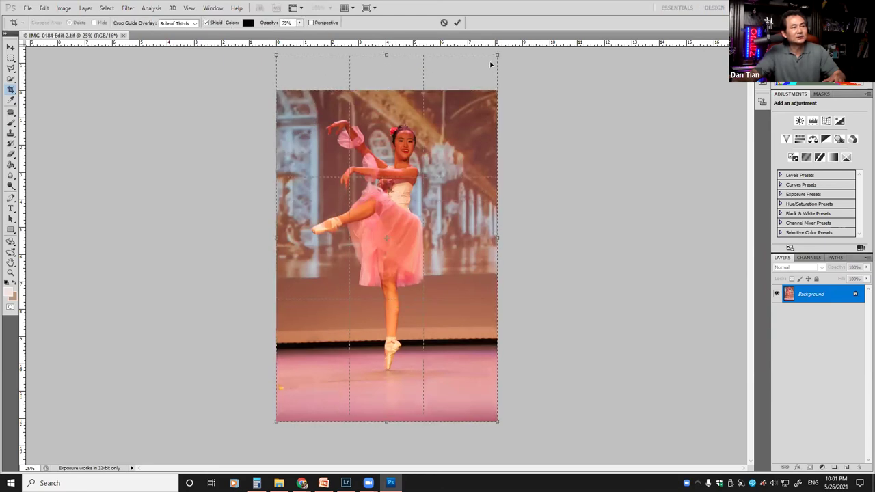
left_click_drag(498, 53, 507, 55)
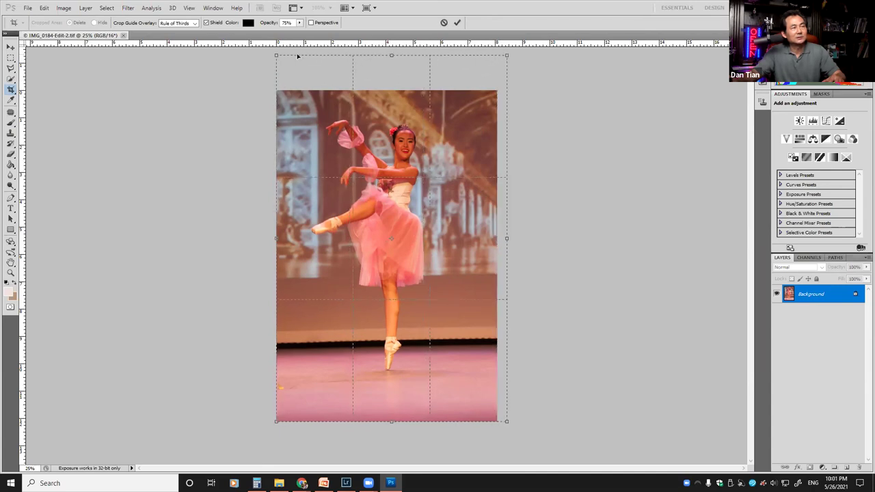
left_click_drag(276, 54, 267, 55)
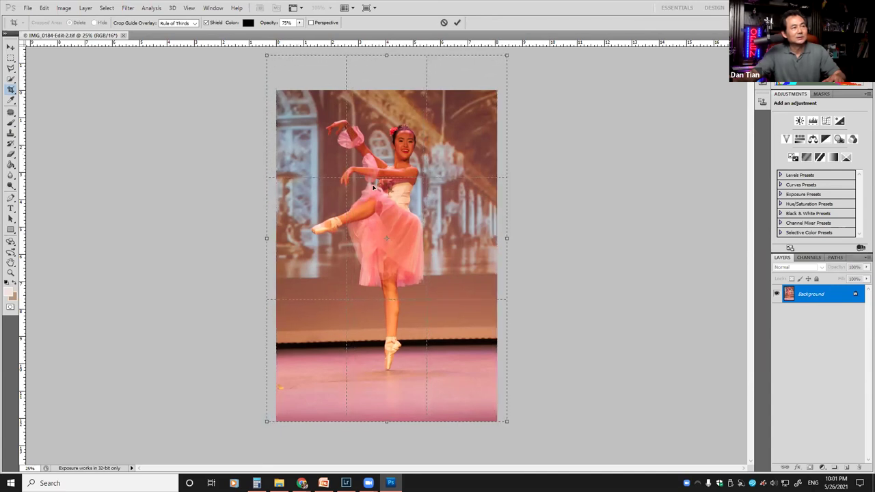
left_click(457, 23)
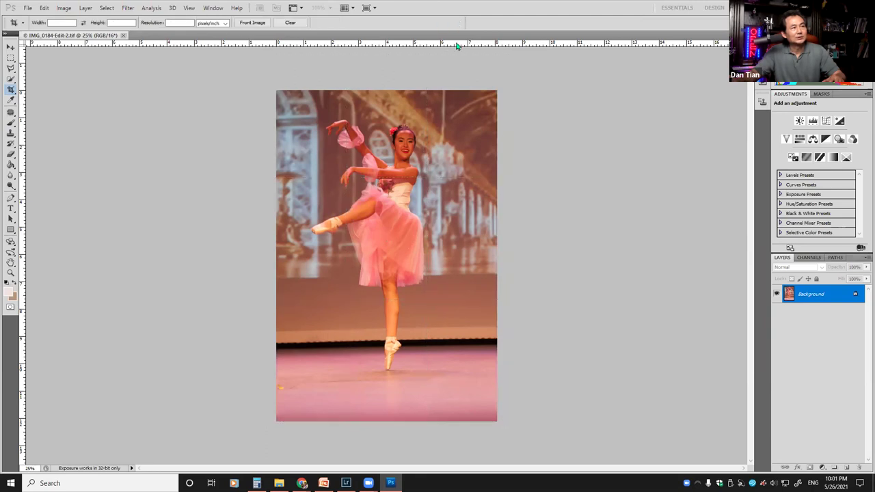
Clone backdrop across the top strip with a size-100 stamp, then close and save the document
left_click(10, 133)
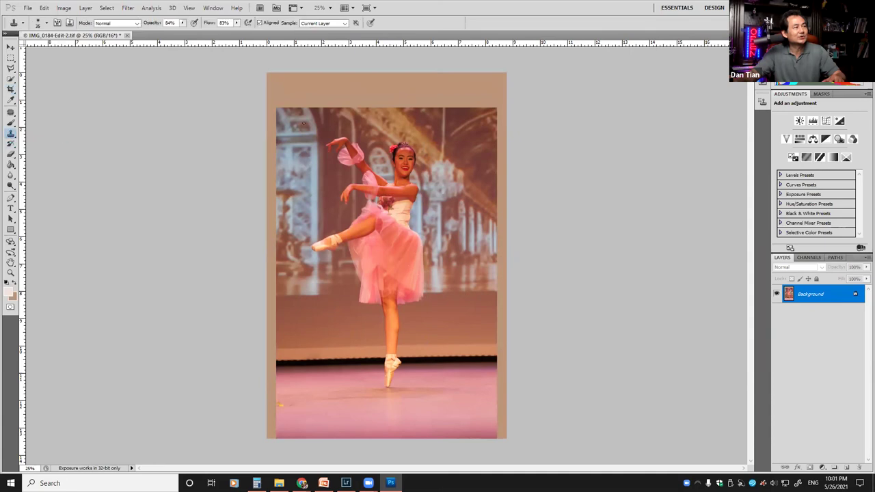
key("bracketright")
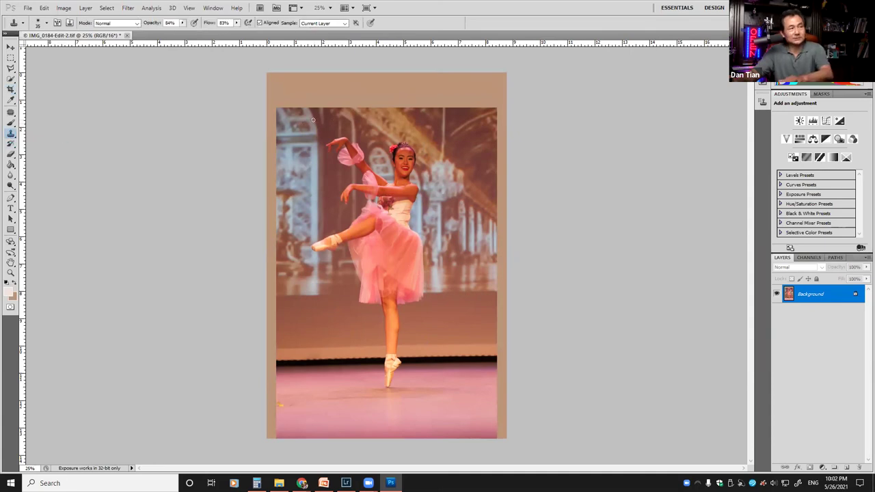
key("bracketright")
key("bracketright")
key("bracketright")
key("bracketright")
key("bracketright")
key("bracketright")
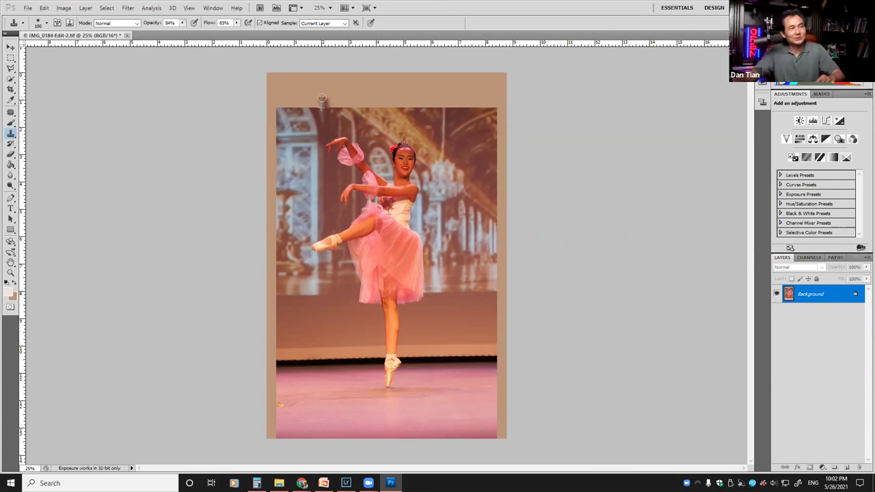
left_click_drag(311, 103, 357, 103)
mouse_move(444, 101)
left_mouse_down()
mouse_move(470, 103)
mouse_move(340, 105)
mouse_move(333, 93)
mouse_move(432, 94)
mouse_move(451, 104)
mouse_move(473, 101)
mouse_move(476, 87)
mouse_move(316, 99)
mouse_move(304, 82)
mouse_move(437, 79)
mouse_move(282, 86)
mouse_move(481, 80)
mouse_move(470, 105)
mouse_move(504, 110)
mouse_move(496, 91)
mouse_move(492, 99)
left_mouse_up()
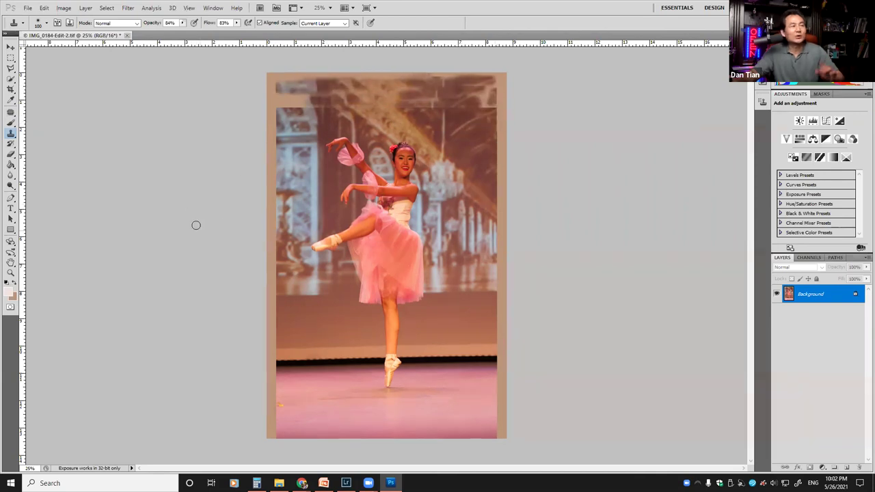
left_click(127, 36)
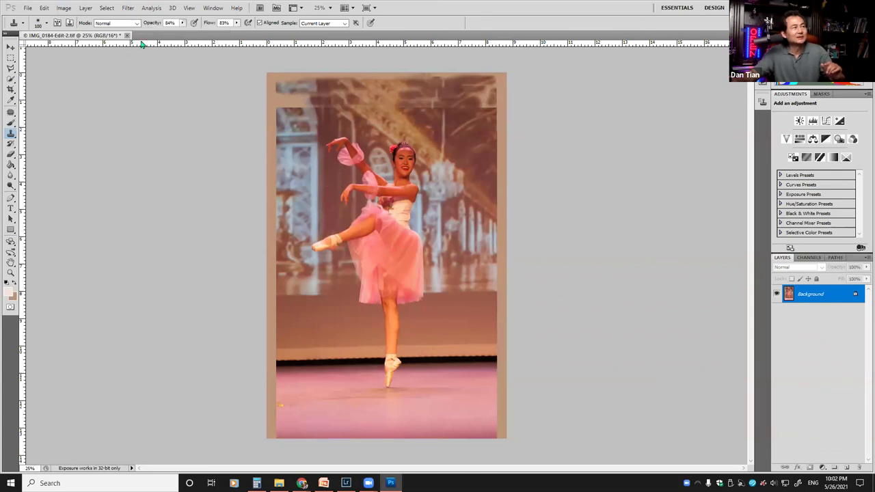
left_click(398, 181)
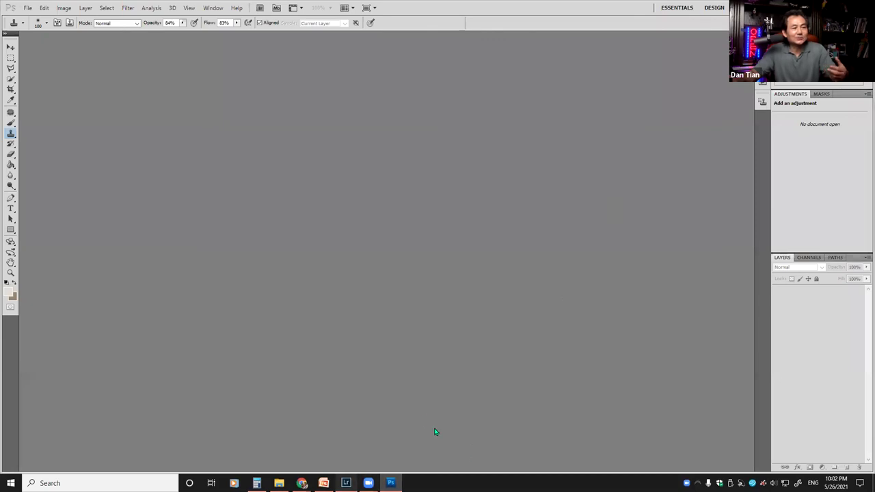
Return to Lightroom to see the updated IMG_0184-Edit-2.tif in the catalog
key("alt+Tab")
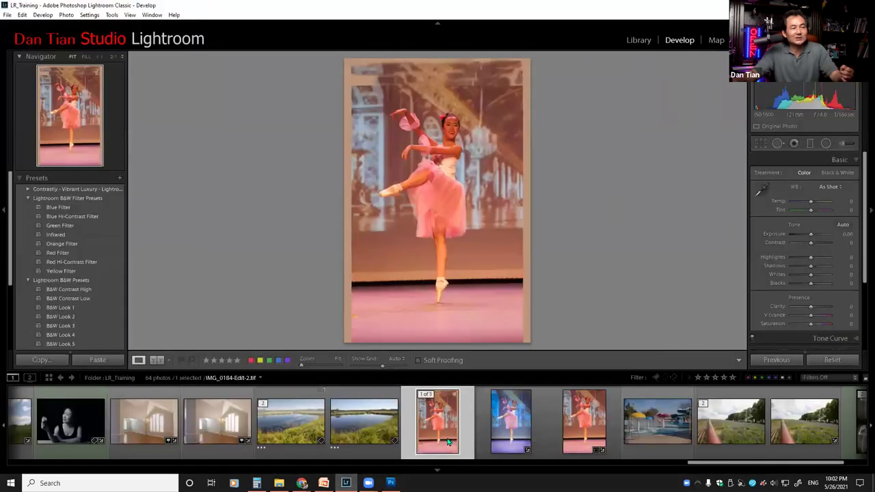